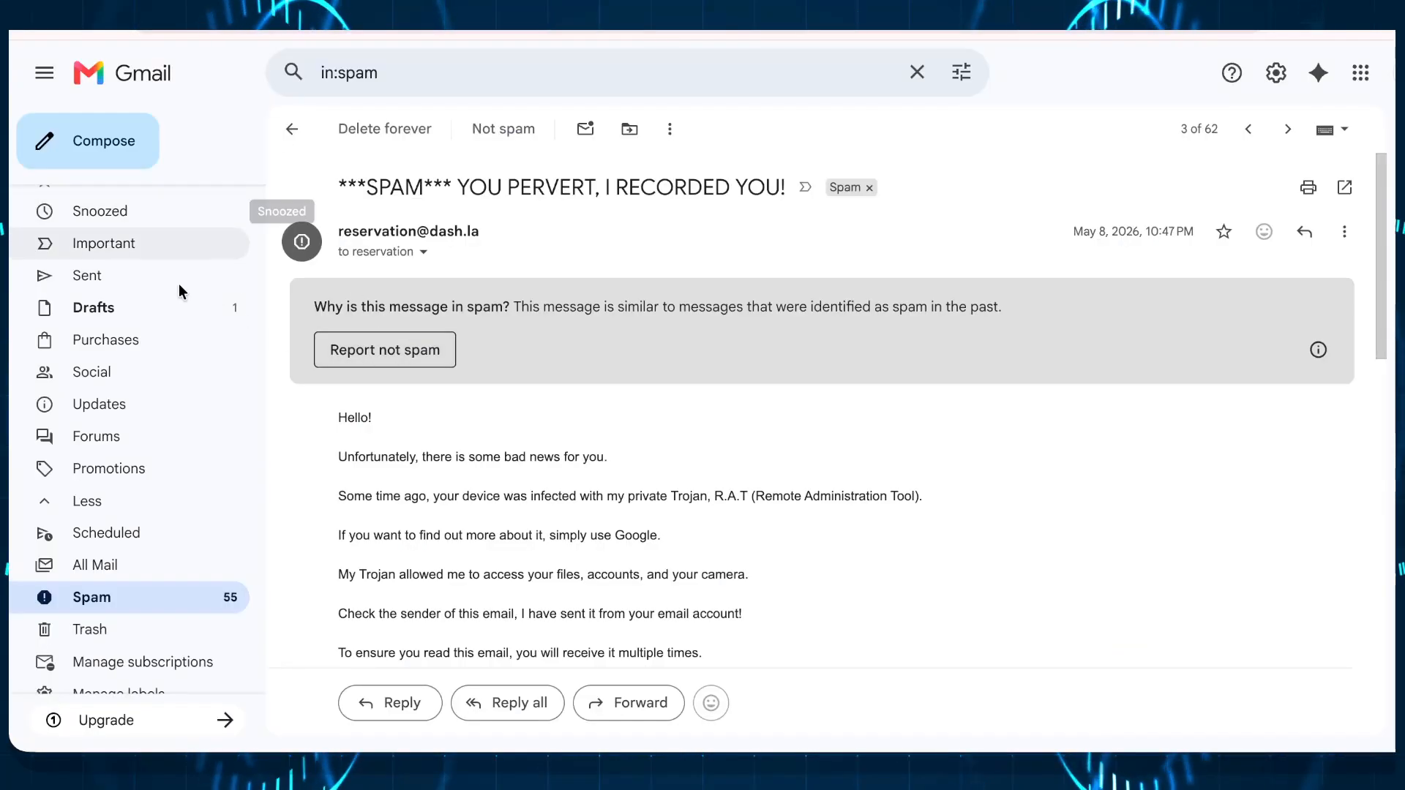
# Step: Look through the messages in the Spam folder, then return to the Inbox
pyautogui.scroll(2, 229, 391)
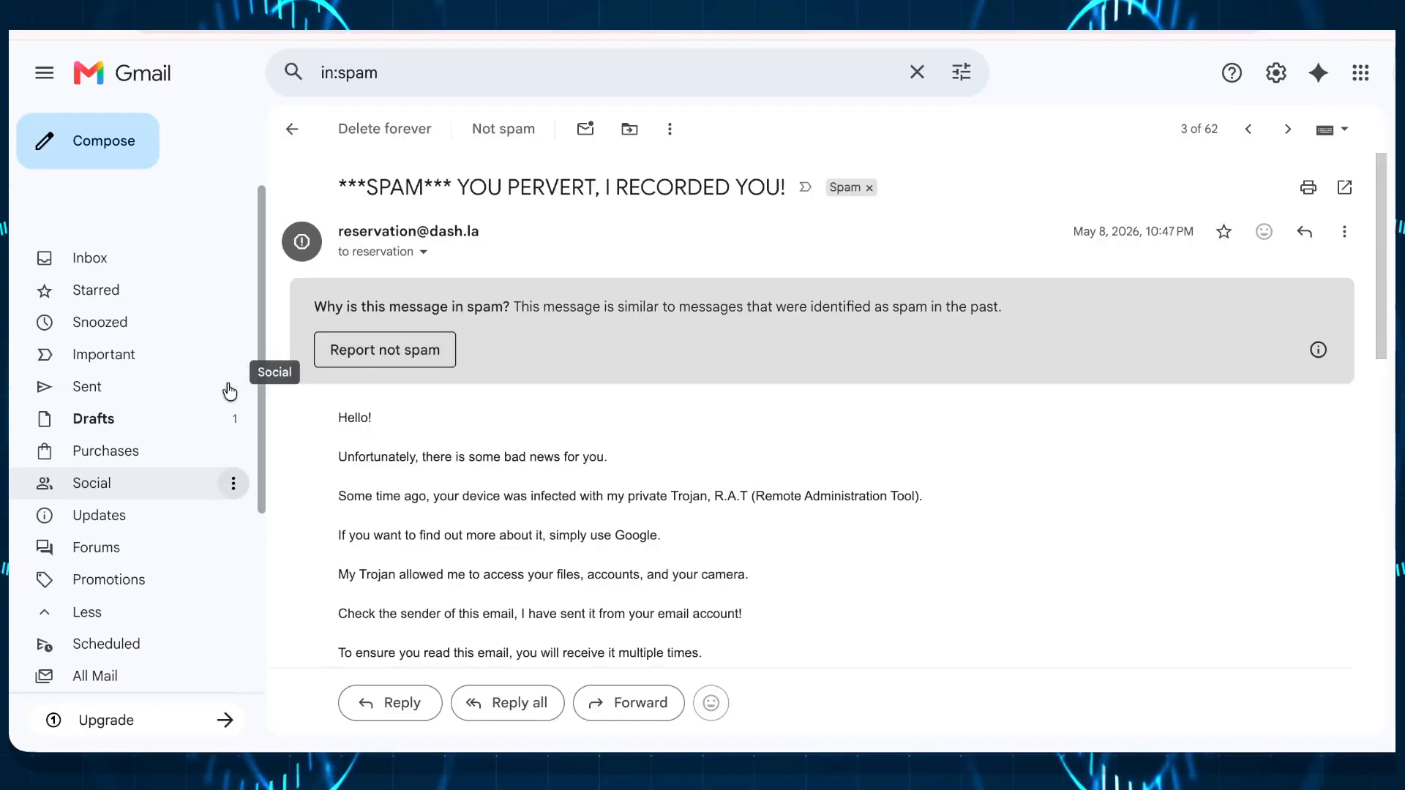
pyautogui.scroll(-1, 229, 392)
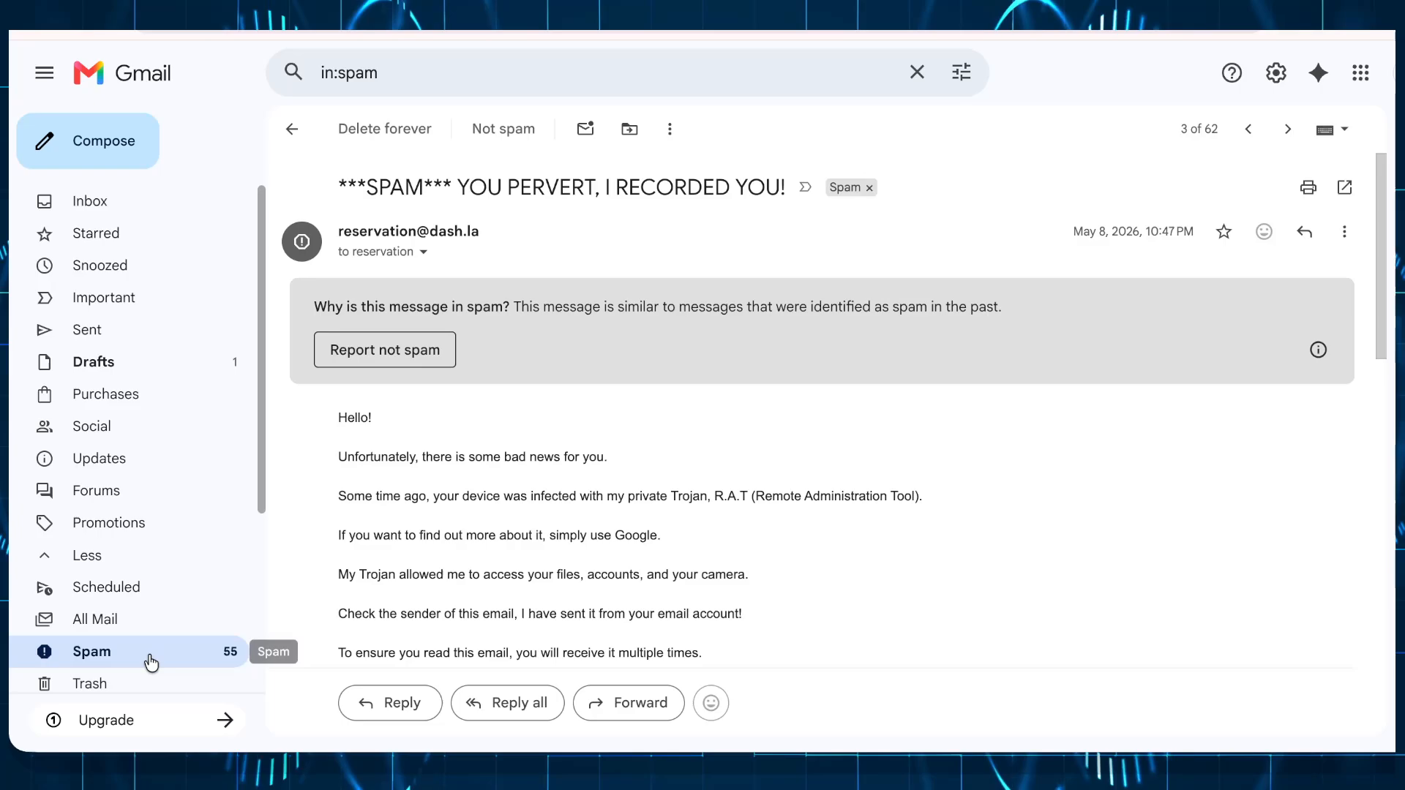
pyautogui.click(151, 663)
pyautogui.scroll(-15, 806, 583)
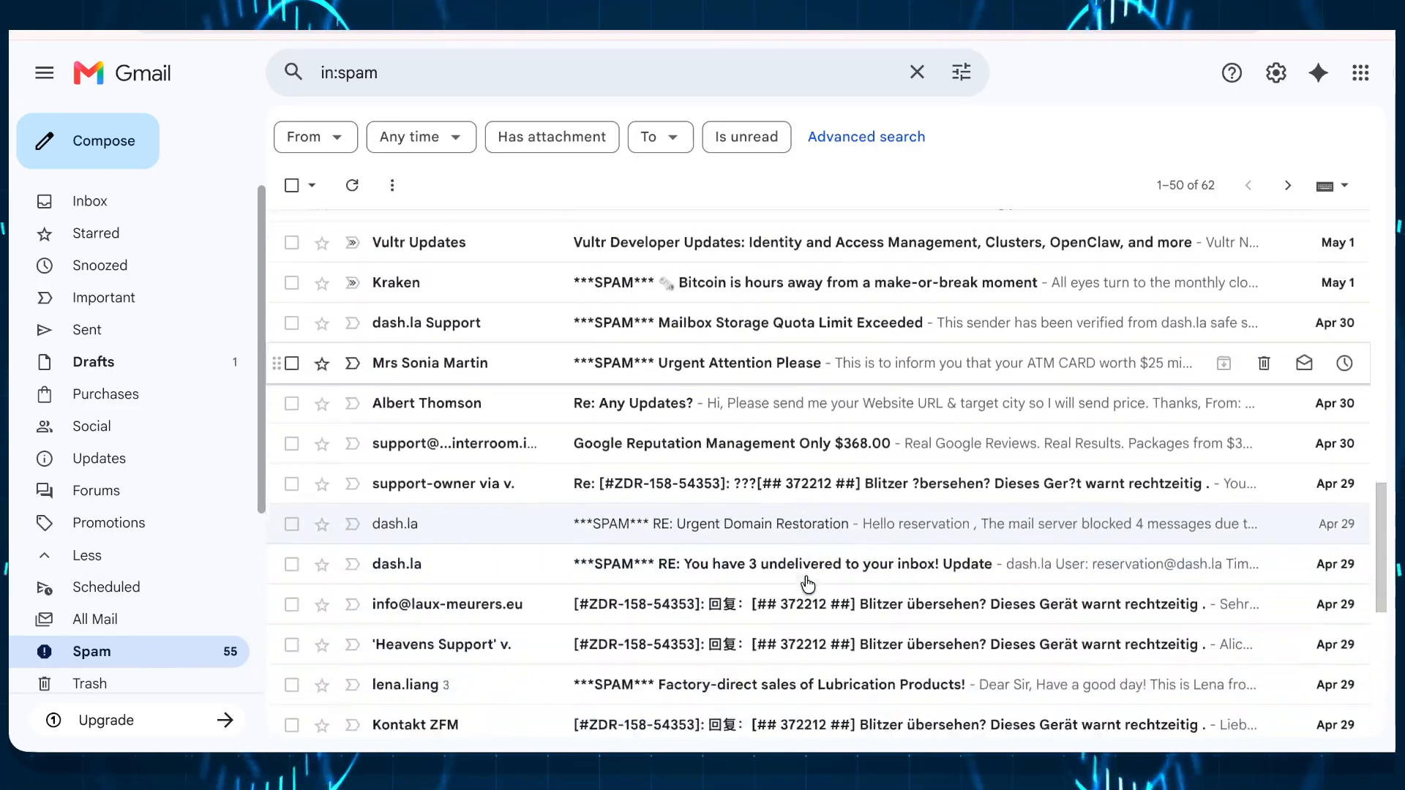
pyautogui.scroll(-7, 806, 583)
pyautogui.scroll(8, 805, 583)
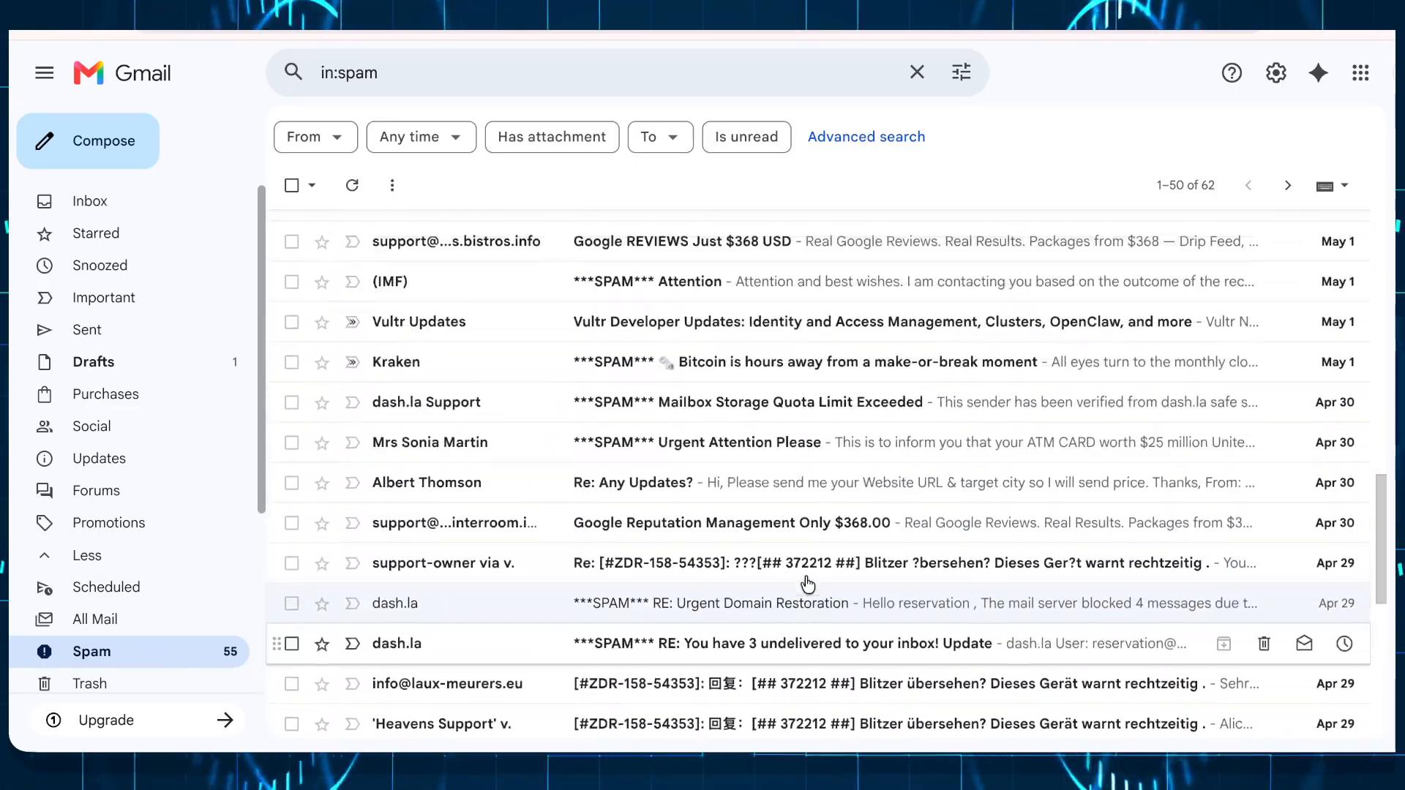
pyautogui.scroll(10, 807, 583)
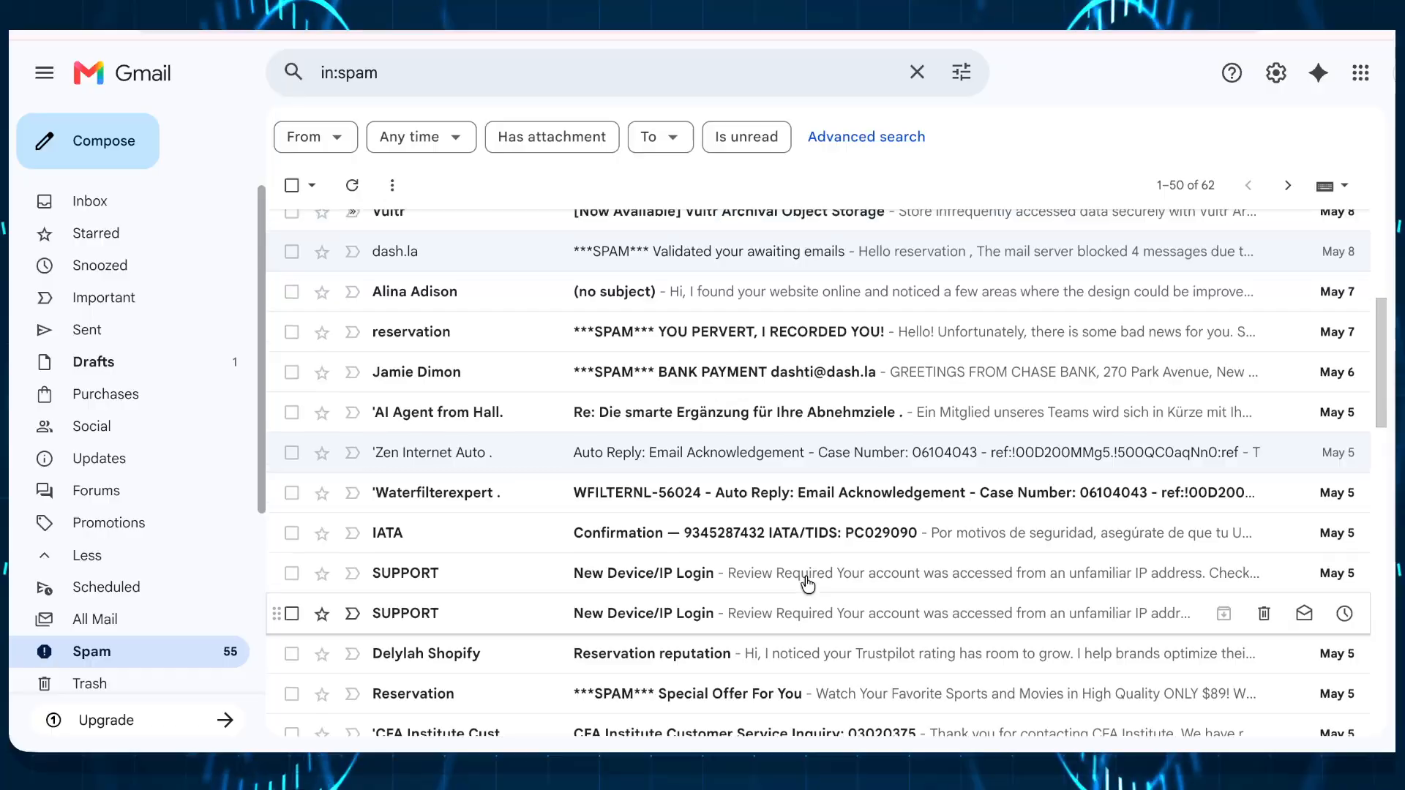
pyautogui.scroll(5, 808, 584)
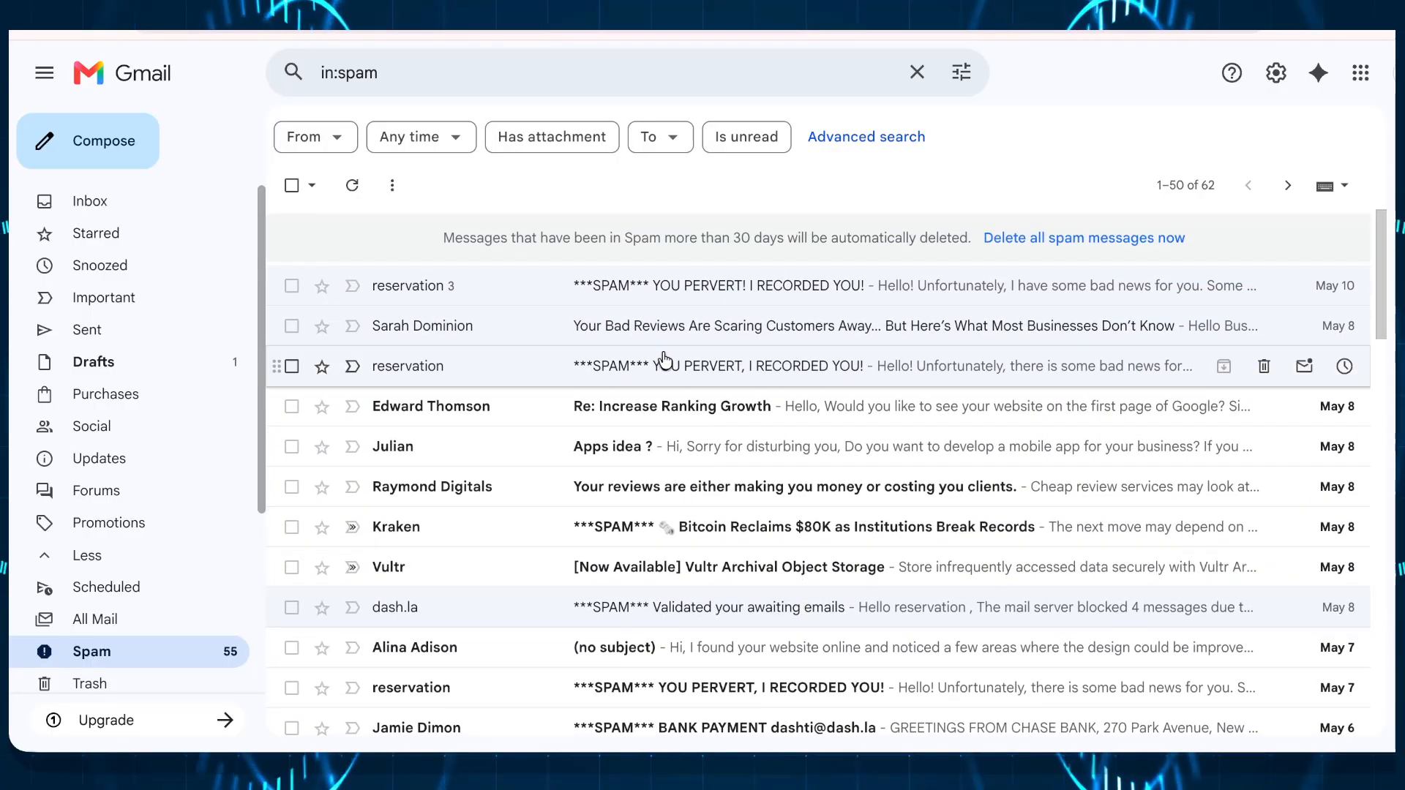
pyautogui.click(142, 200)
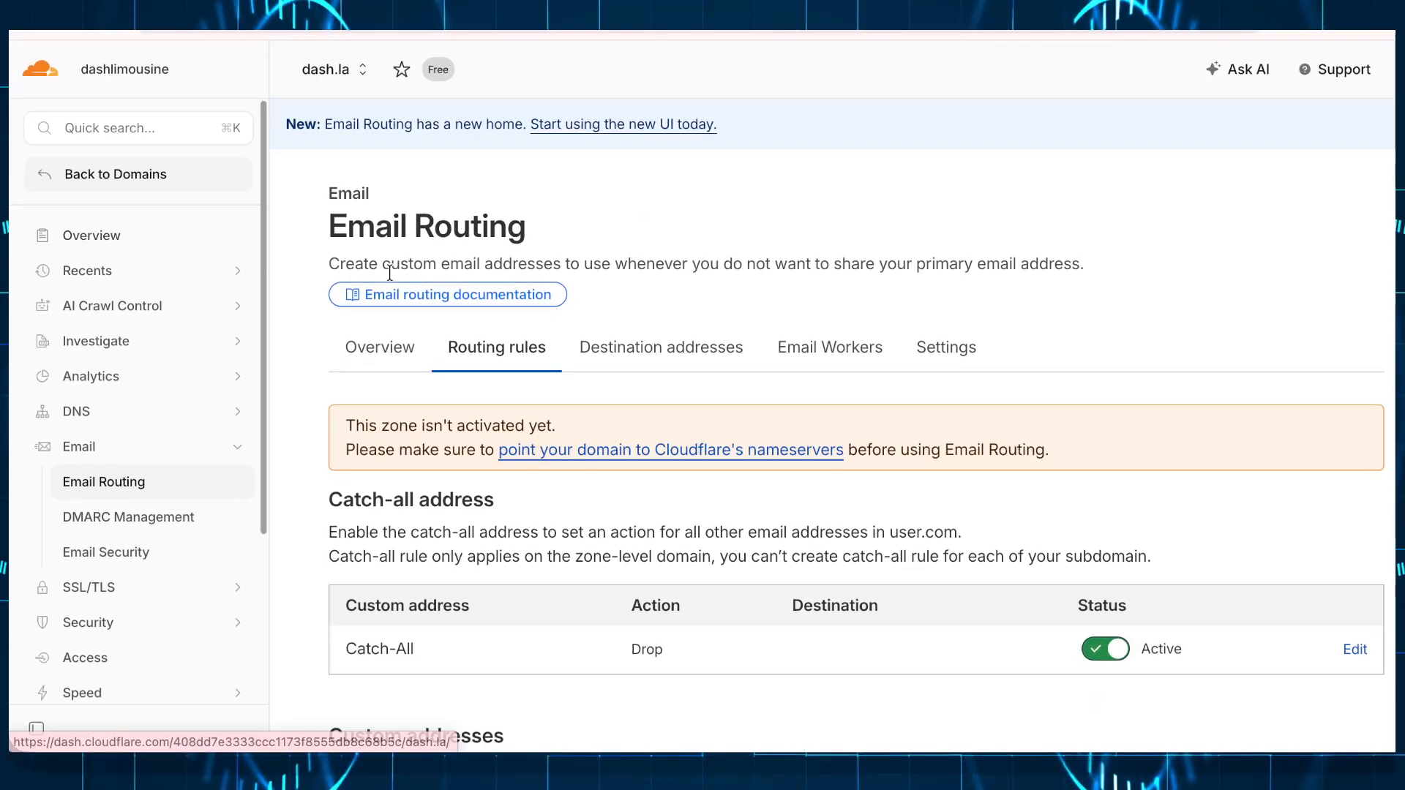
# Step: From the Domains list, start connecting an existing domain and submit example.com
pyautogui.click(119, 174)
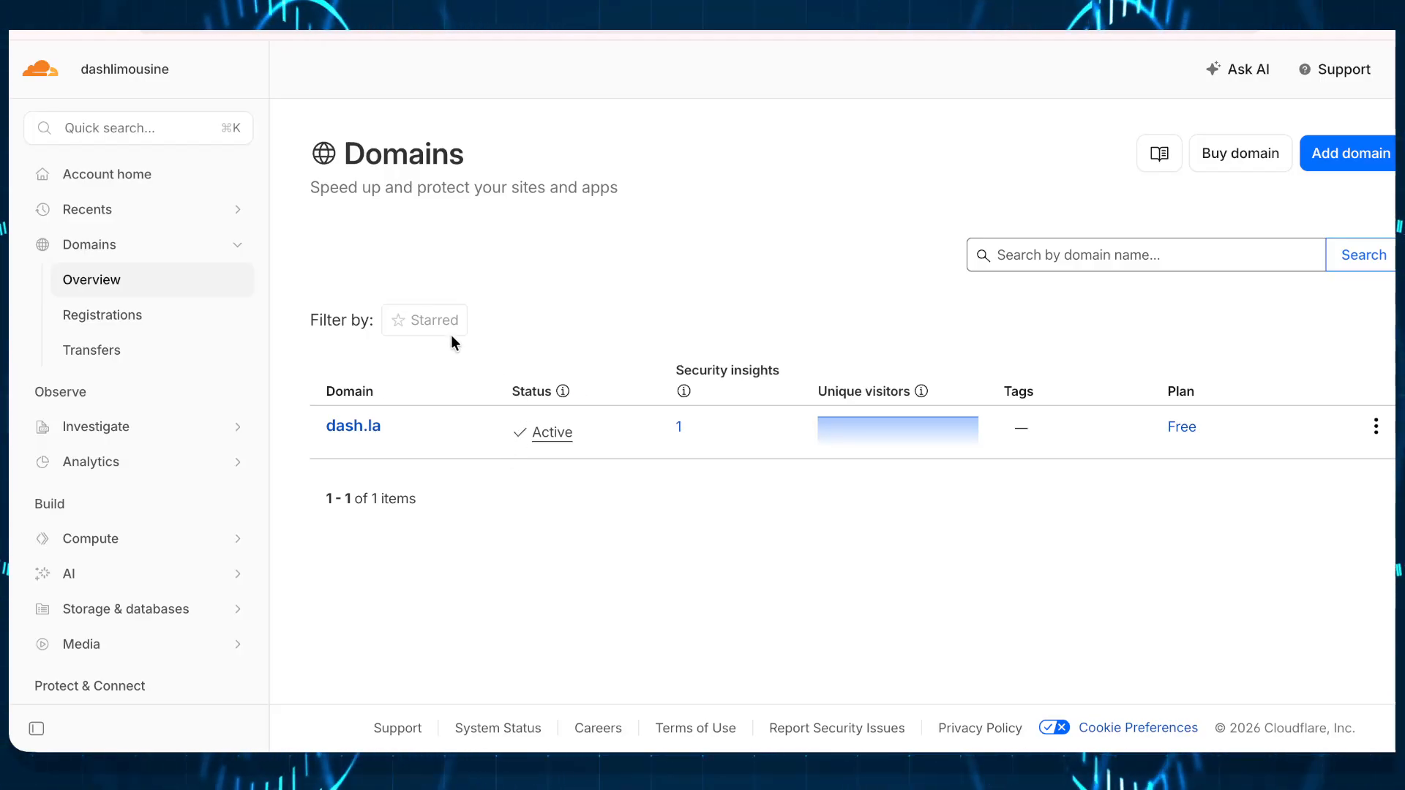
pyautogui.click(1338, 165)
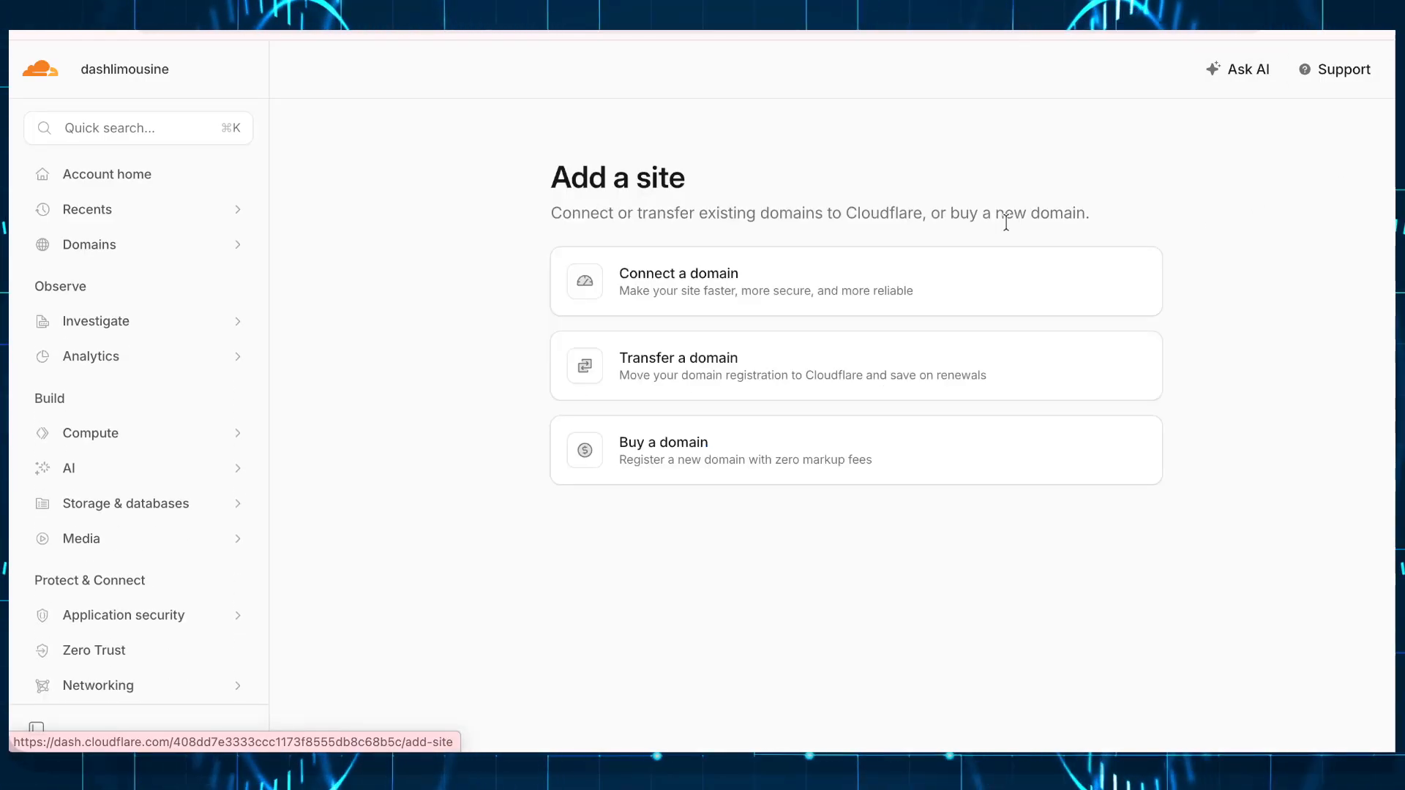
pyautogui.click(674, 292)
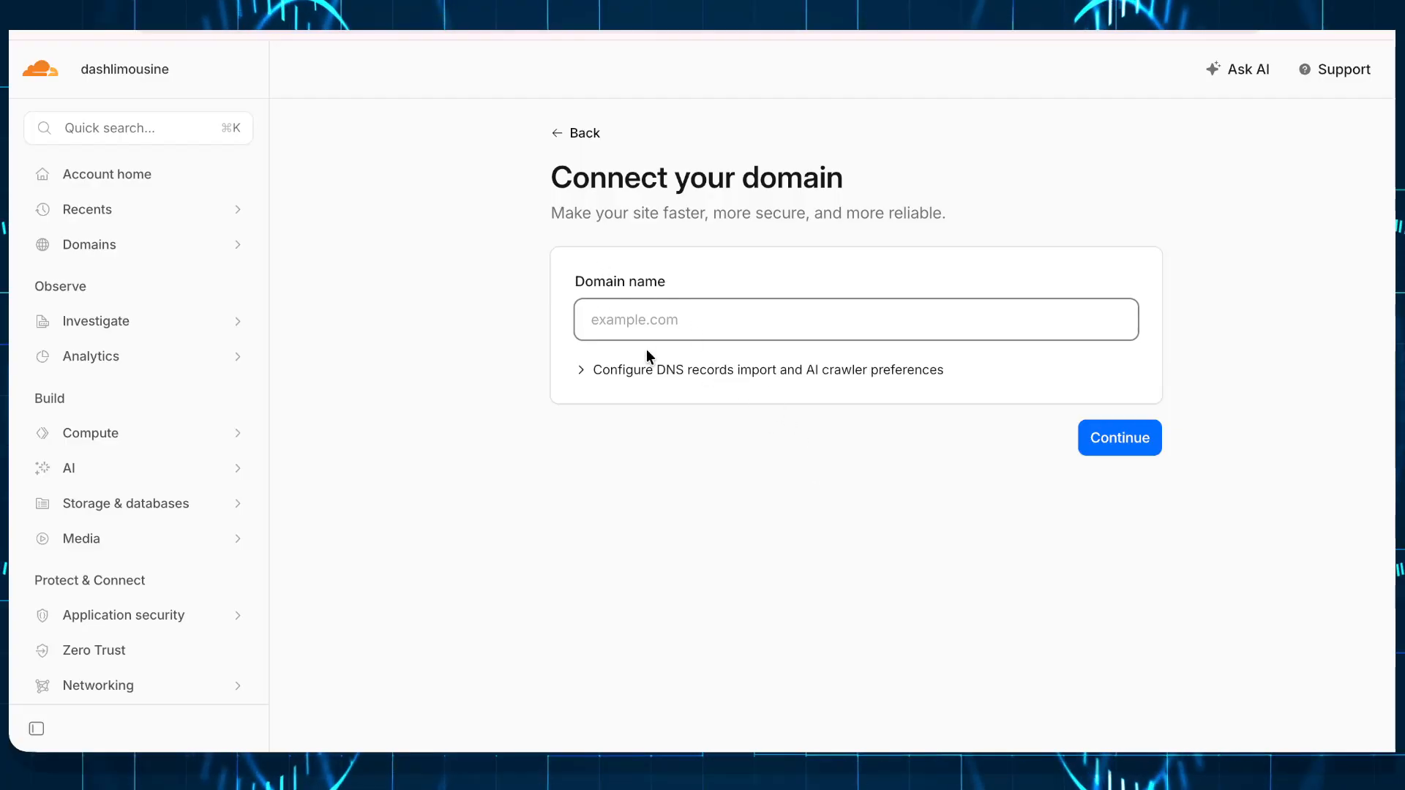
pyautogui.write('ex')
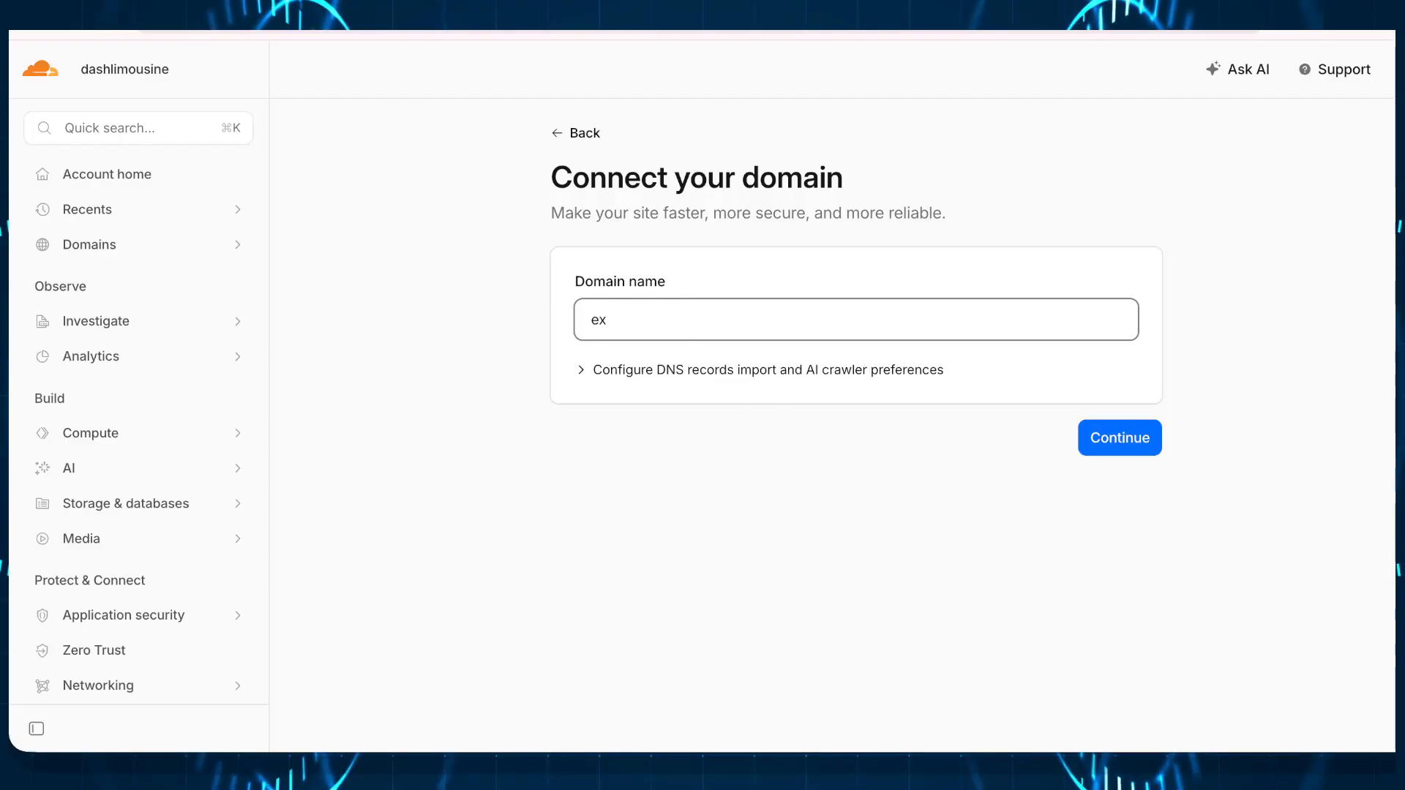
pyautogui.write('ample.com')
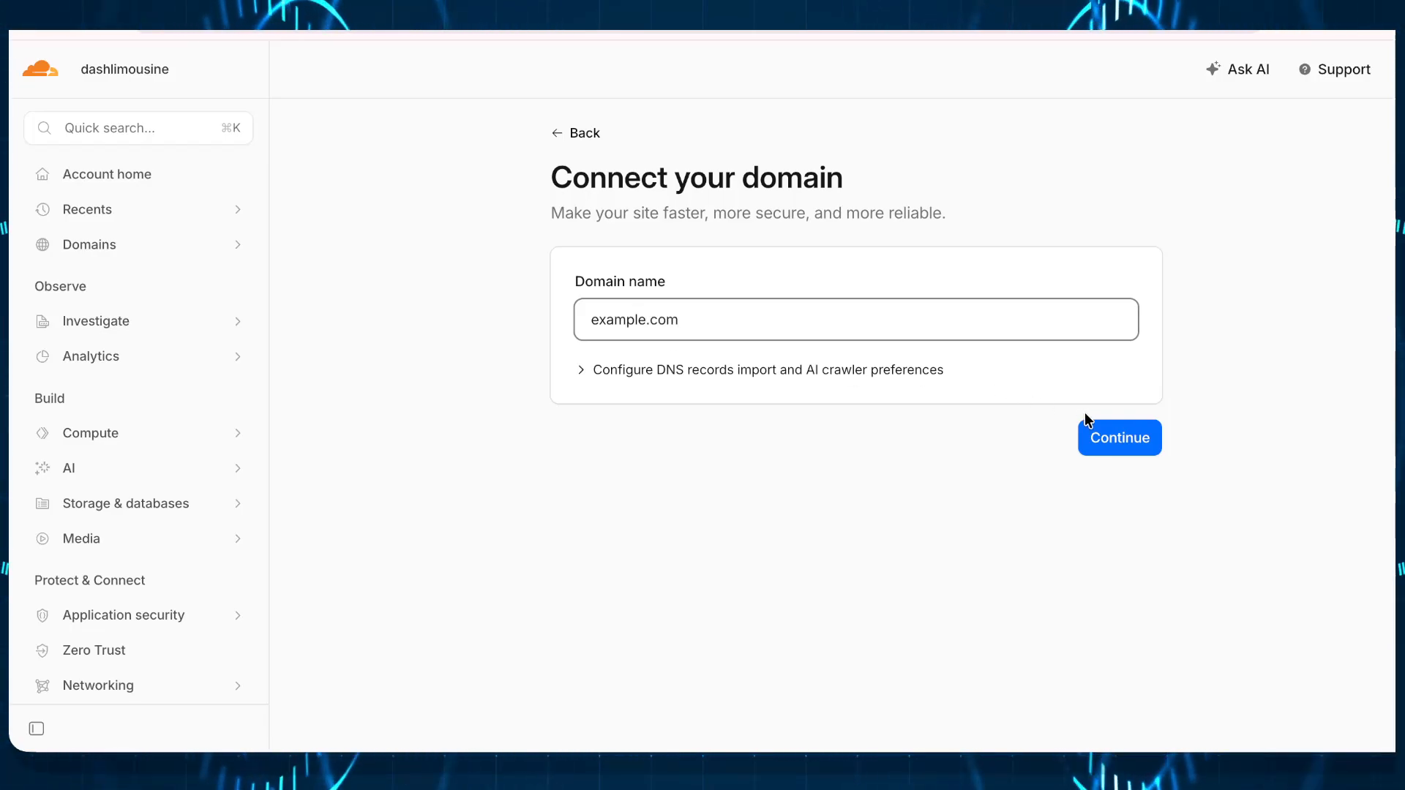
pyautogui.click(1096, 445)
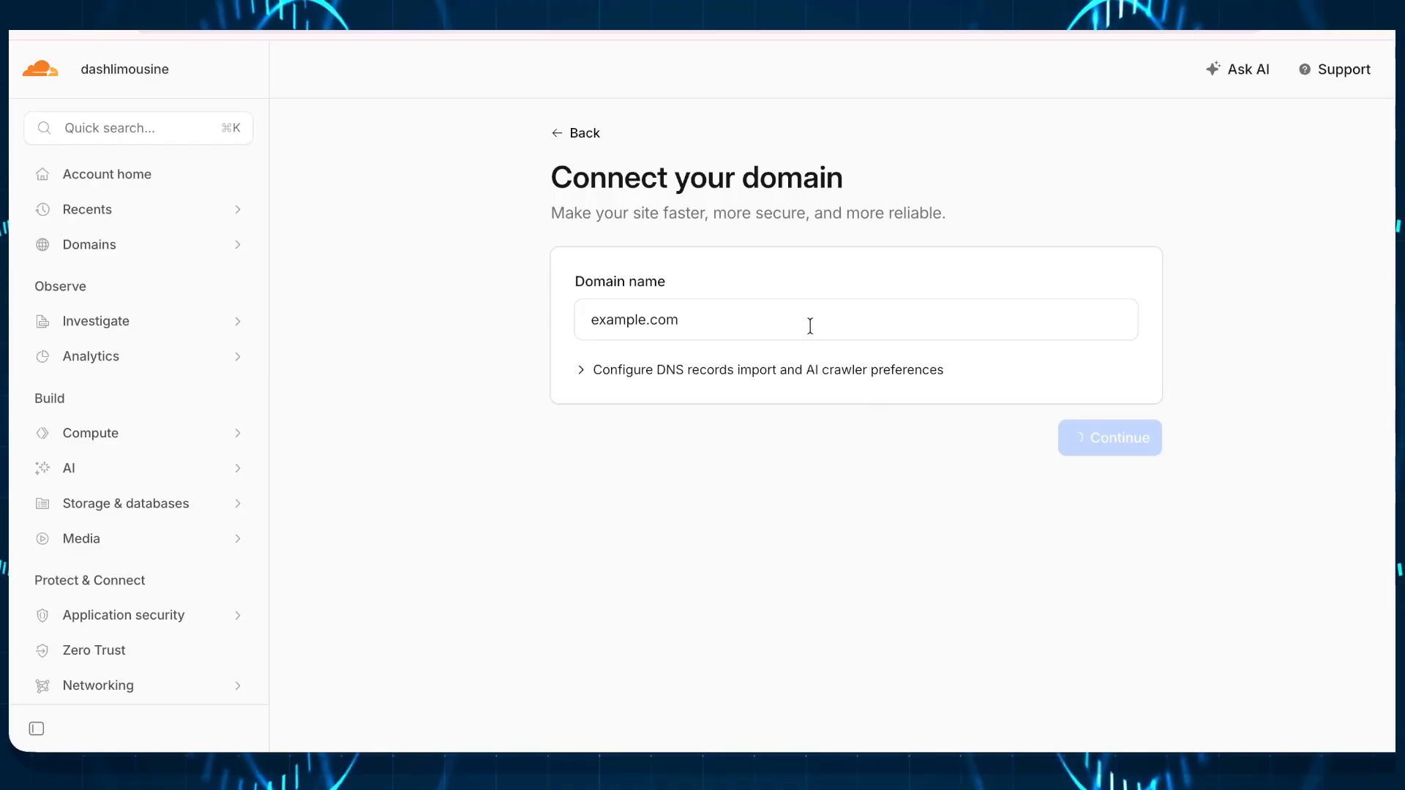
# Step: Choose the Free plan for example.com
pyautogui.scroll(-2, 811, 329)
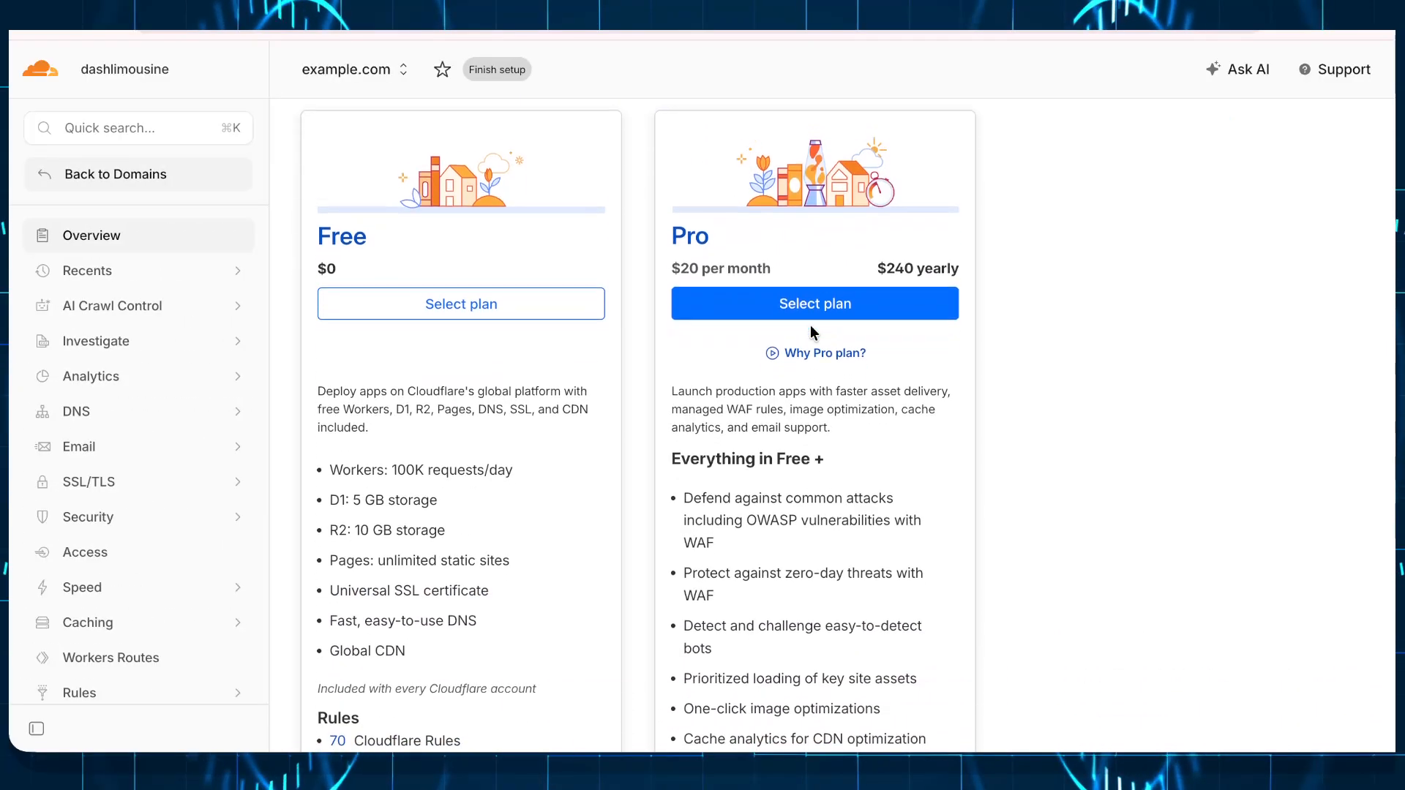
pyautogui.scroll(-7, 811, 333)
pyautogui.scroll(8, 587, 282)
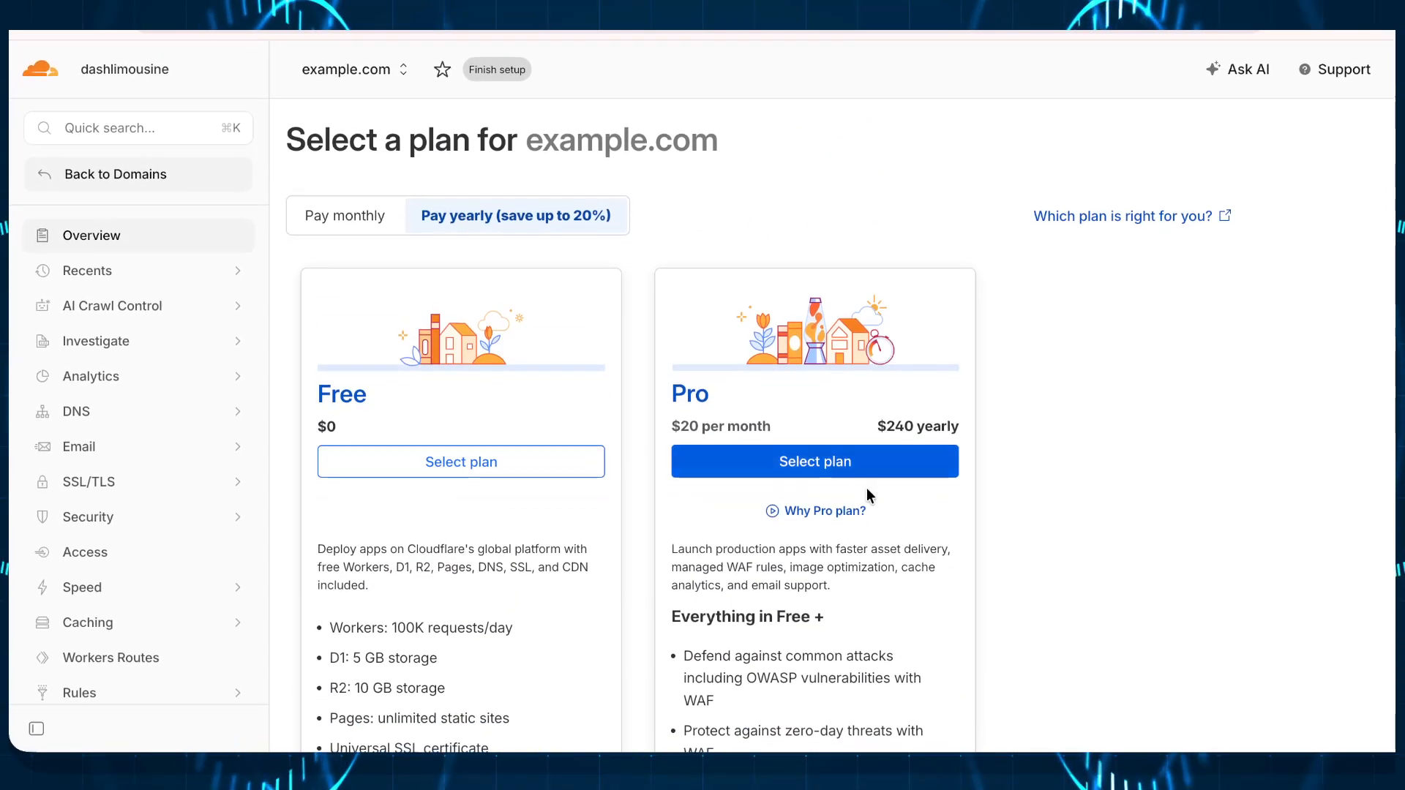
pyautogui.scroll(-4, 508, 226)
pyautogui.click(505, 218)
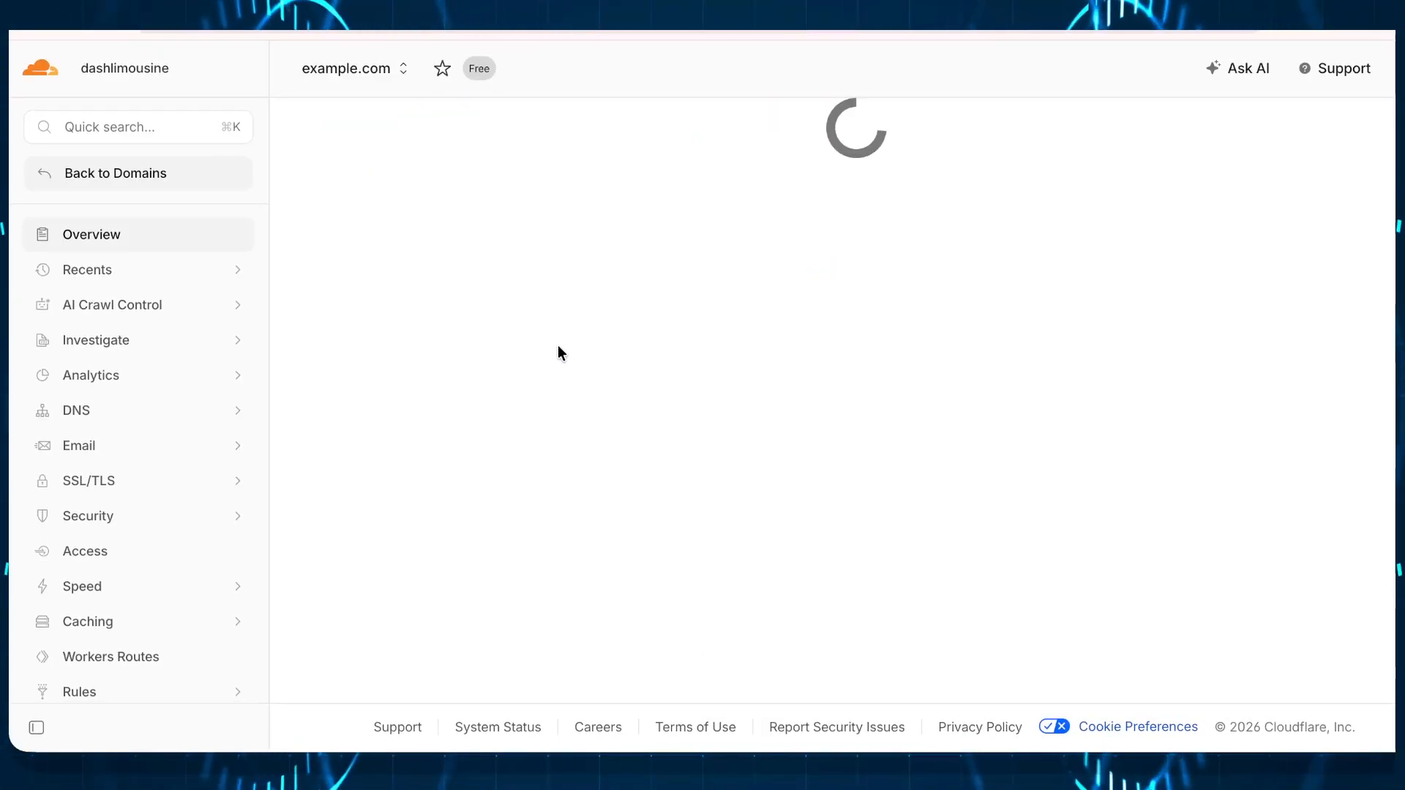
# Step: Review the imported DNS records for example.com and continue to activation
pyautogui.scroll(-5, 558, 345)
pyautogui.scroll(-5, 557, 345)
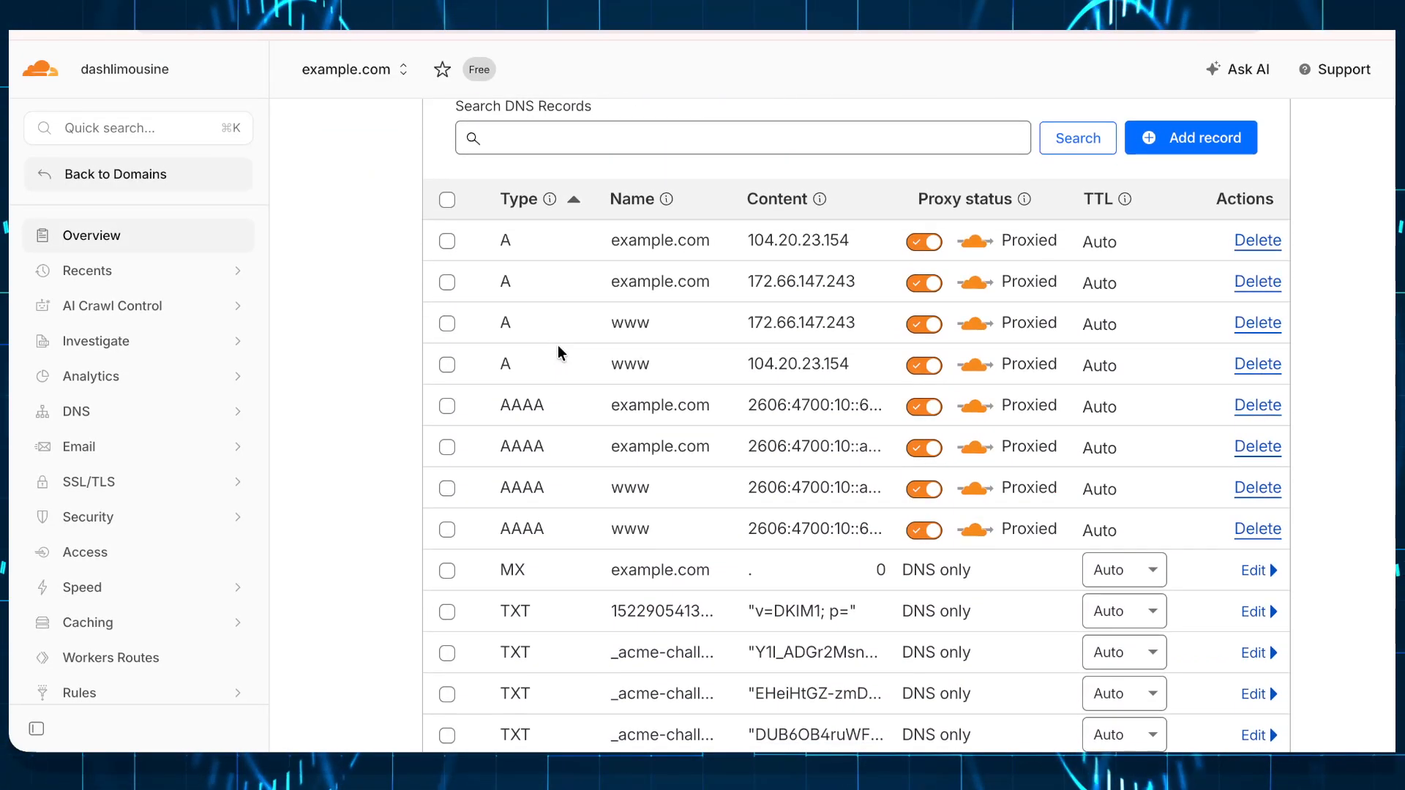
pyautogui.scroll(-12, 558, 344)
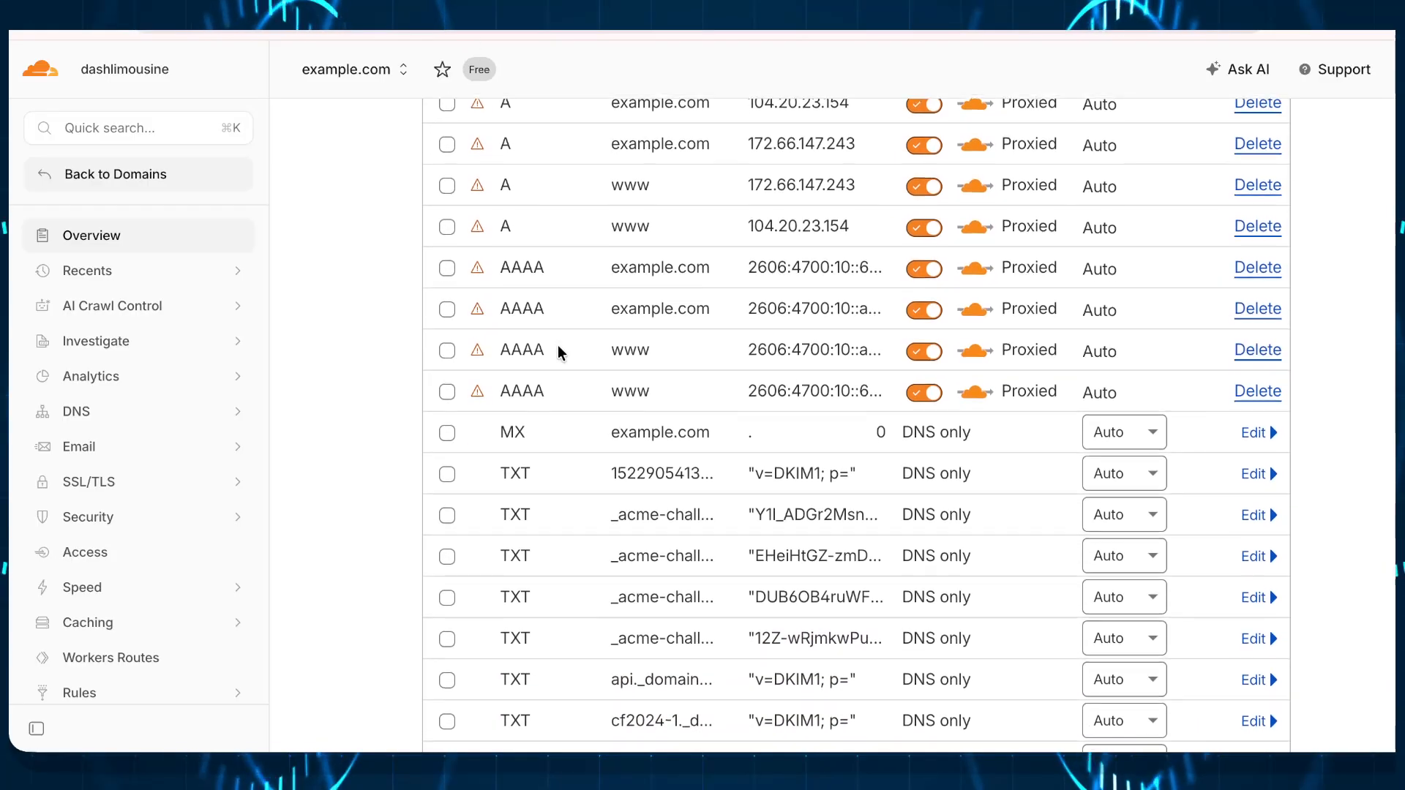
pyautogui.scroll(-7, 558, 346)
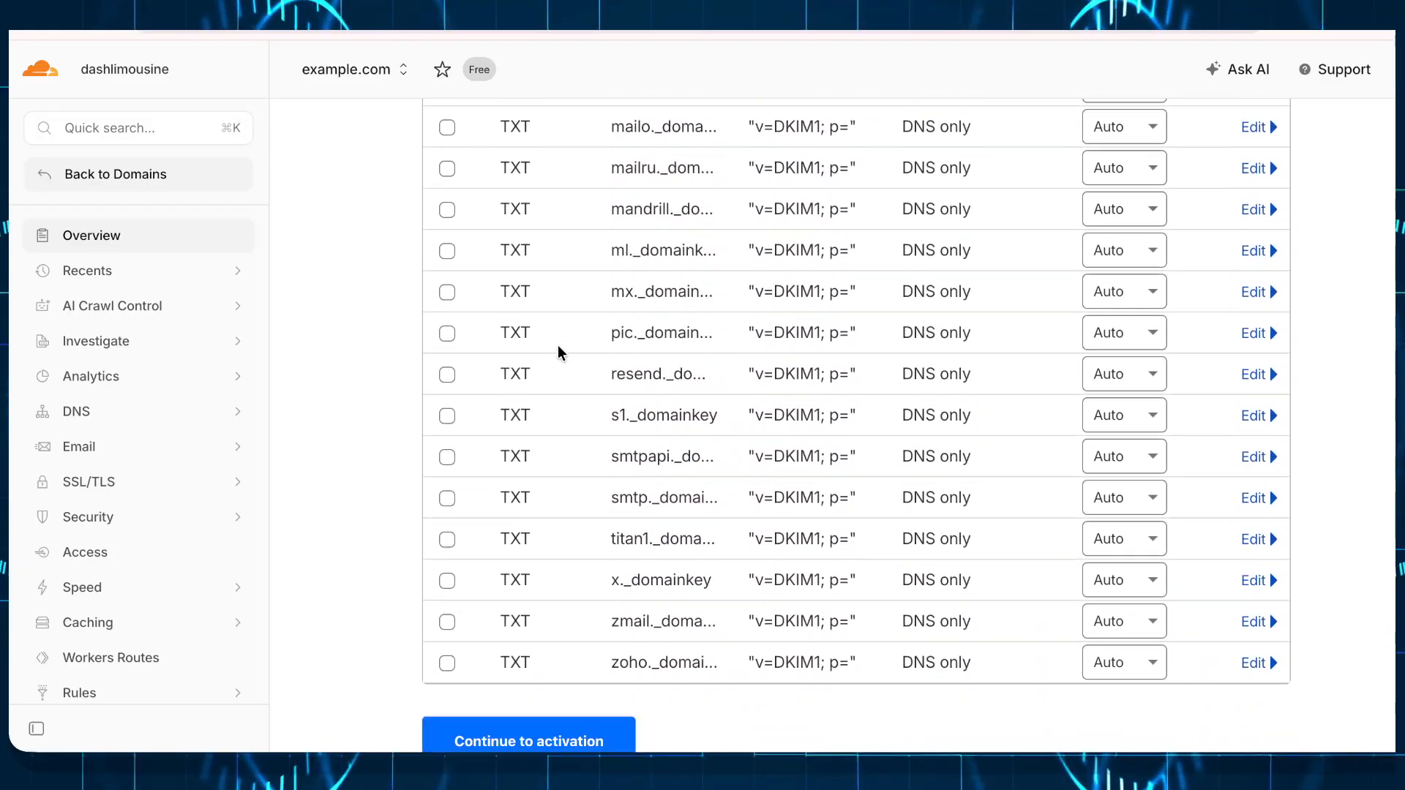
pyautogui.click(556, 613)
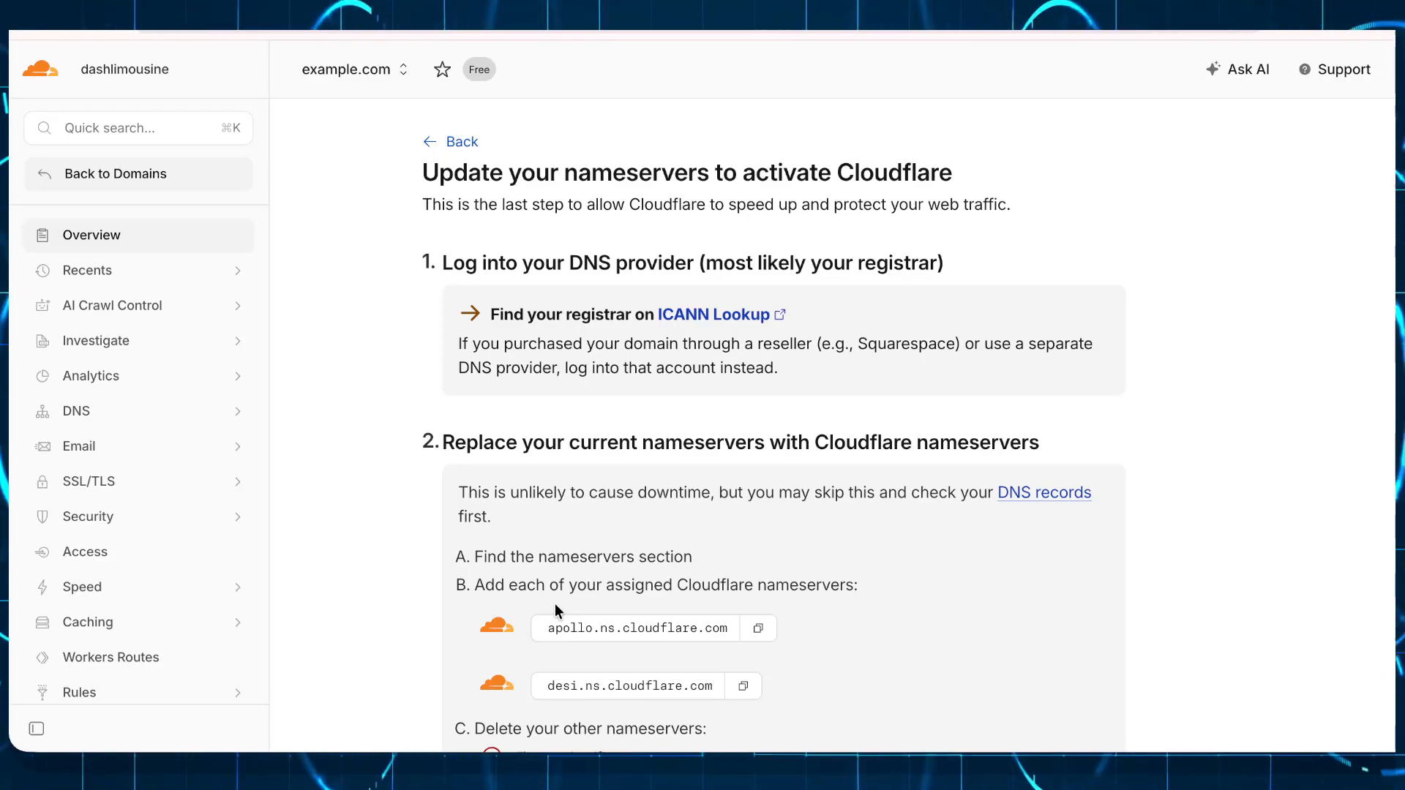
# Step: Copy the nameservers apollo.ns.cloudflare.com and desi.ns.cloudflare.com and mark them as updated
pyautogui.scroll(-2, 555, 611)
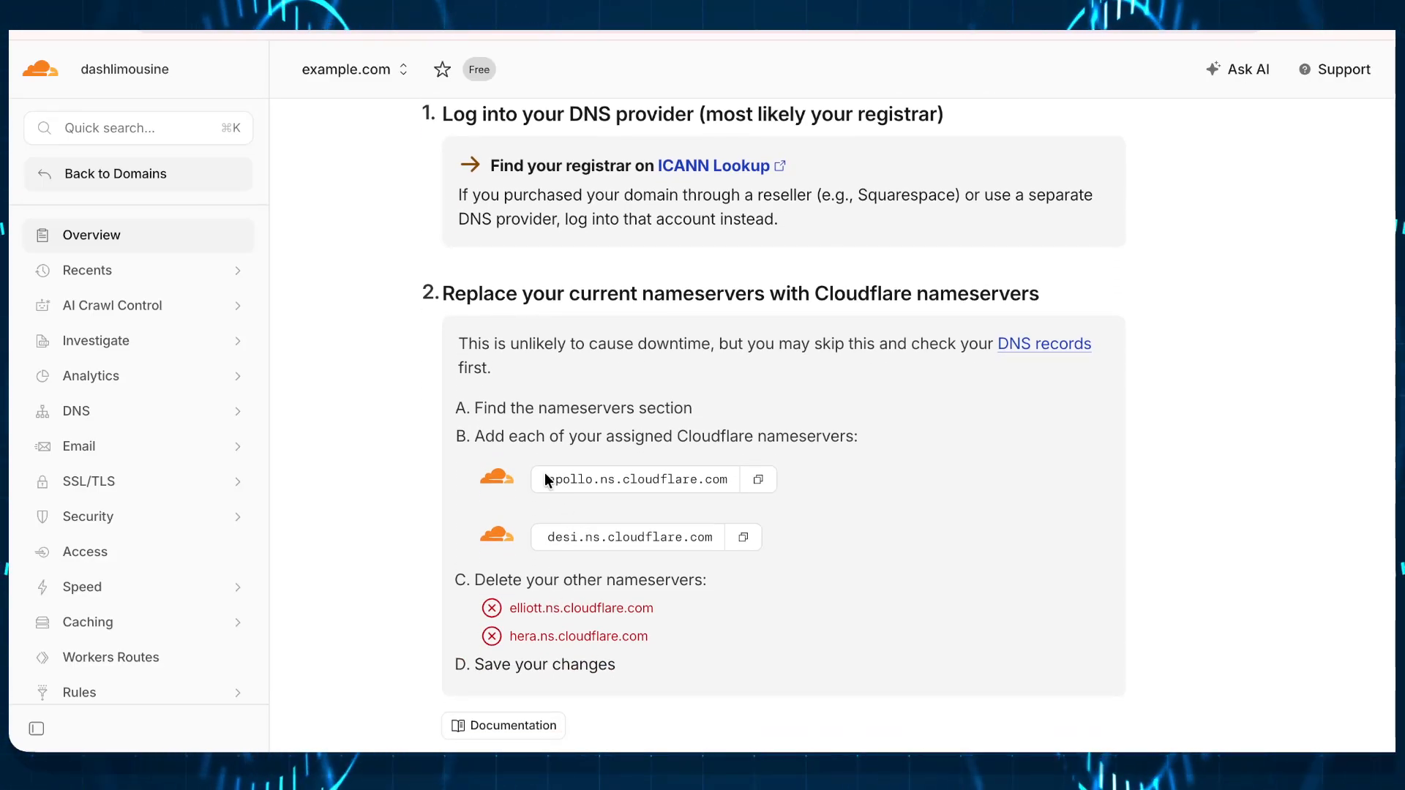
pyautogui.moveTo(547, 480); pyautogui.dragTo(857, 529)
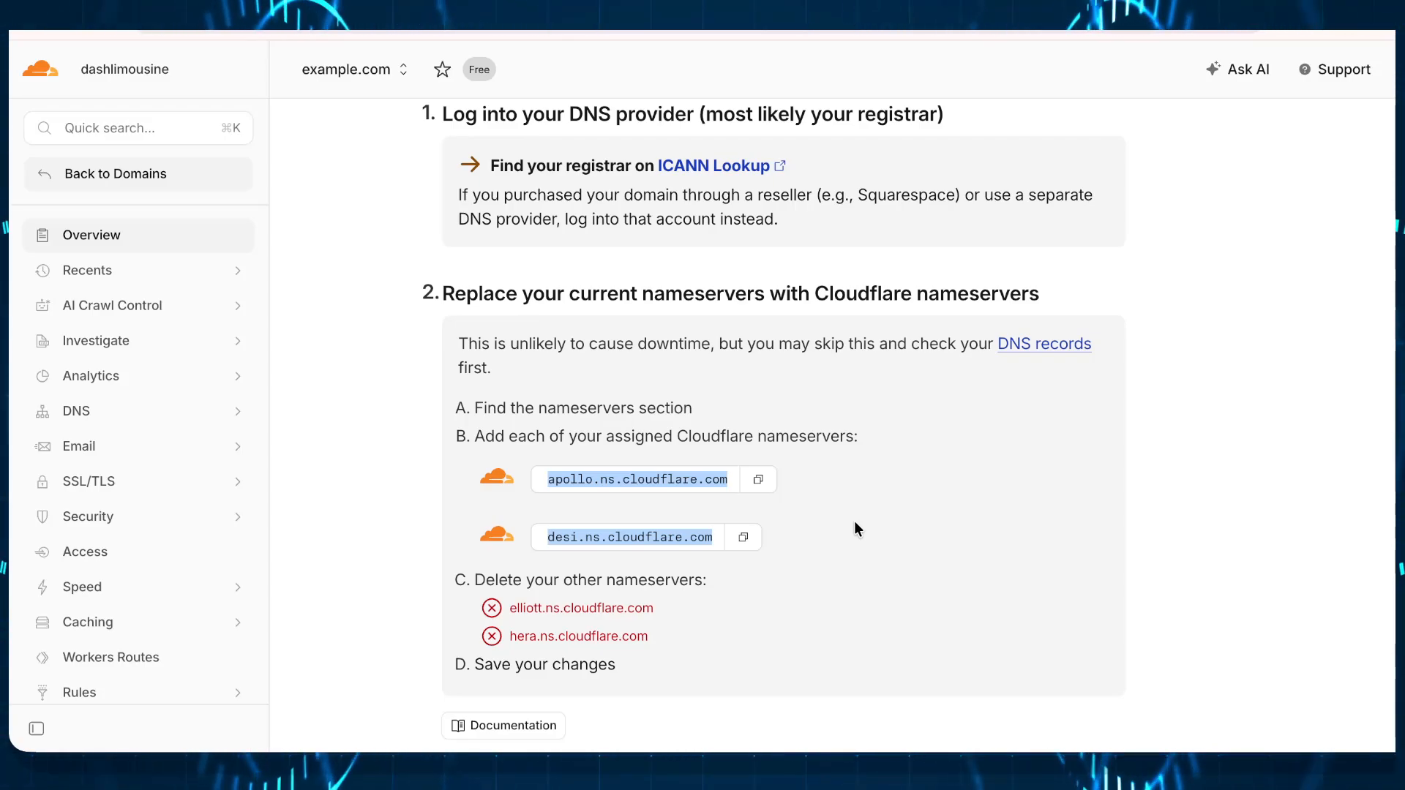
pyautogui.scroll(-8, 854, 521)
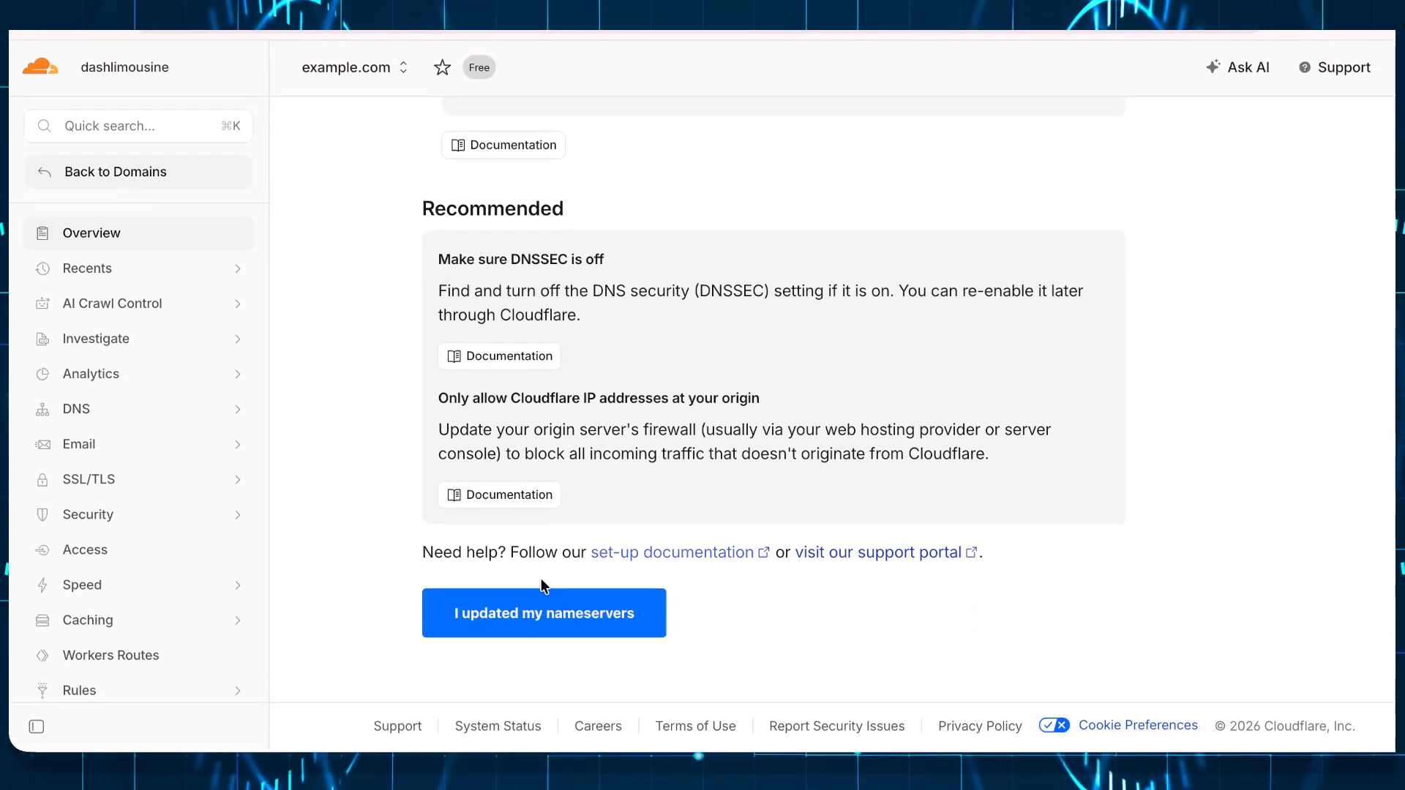
pyautogui.click(521, 621)
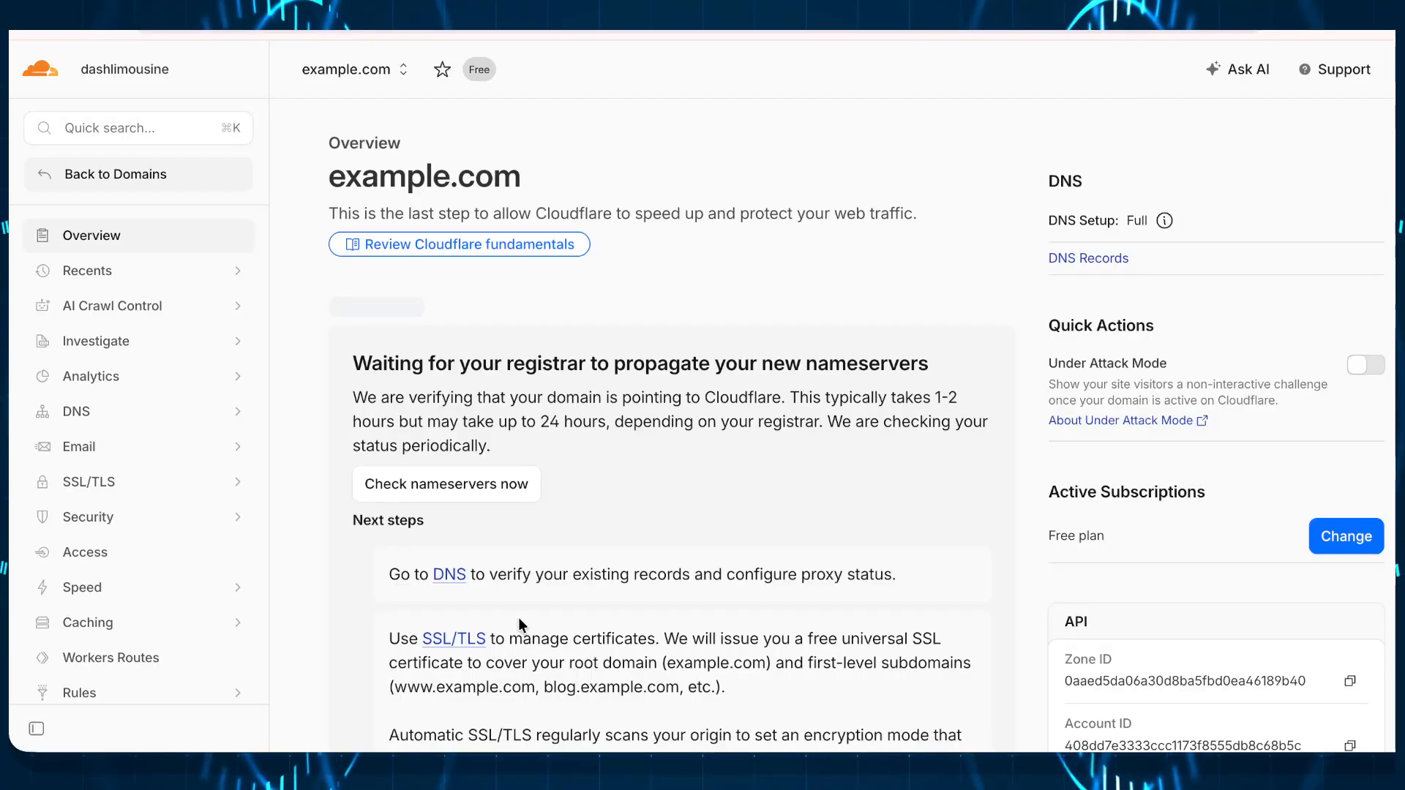
# Step: Review example.com's overview awaiting propagation, then go back to the Domains list
pyautogui.scroll(-10, 613, 556)
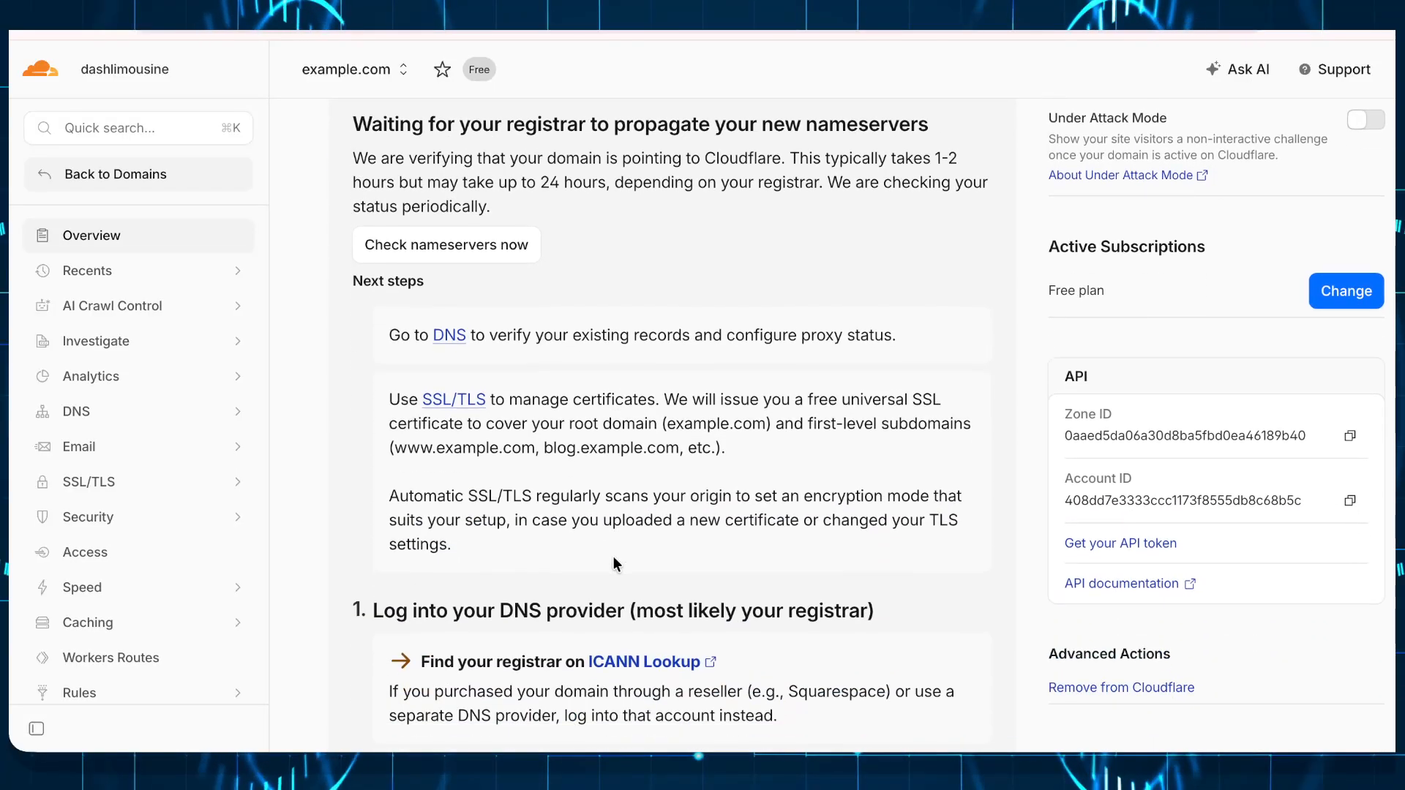
pyautogui.scroll(-8, 613, 563)
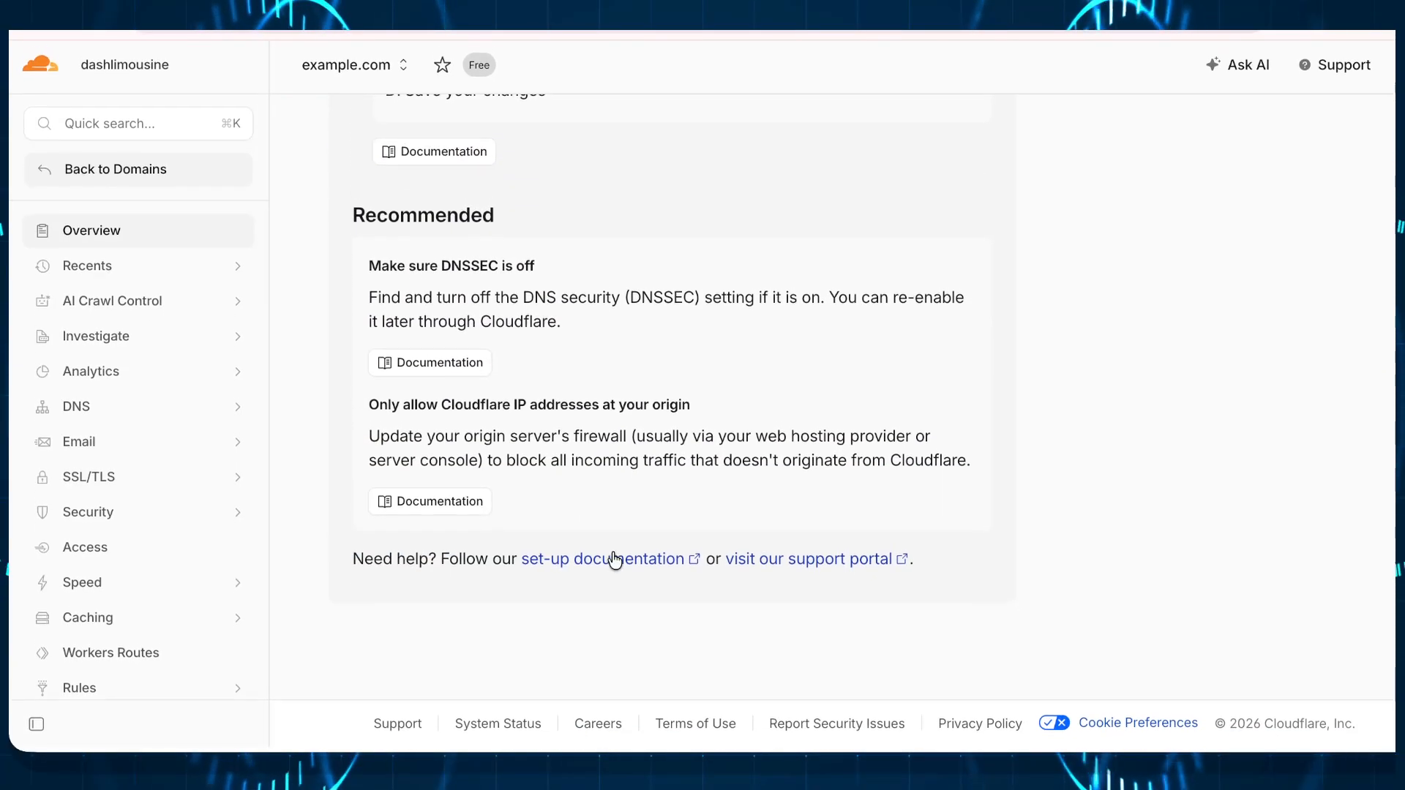
pyautogui.scroll(18, 439, 481)
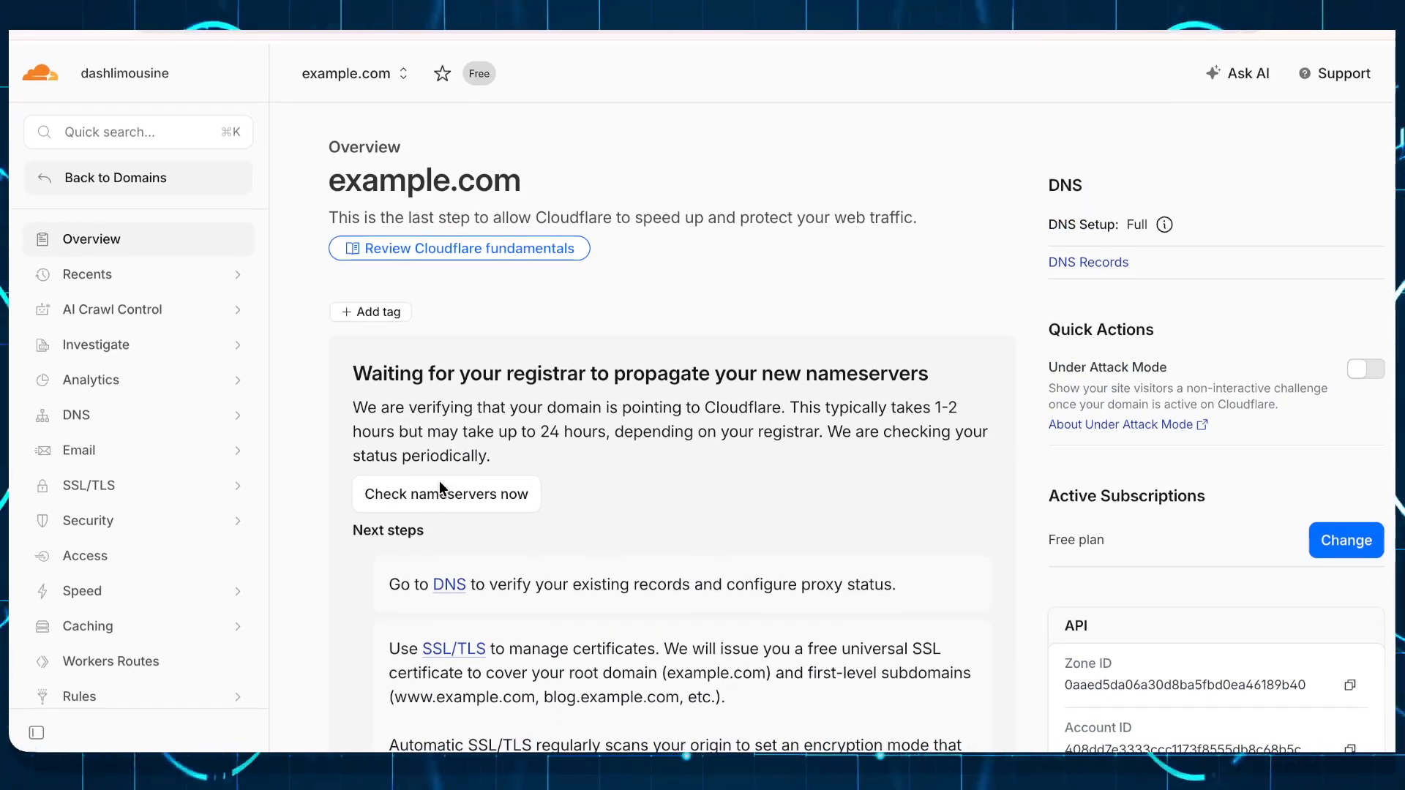
pyautogui.click(95, 173)
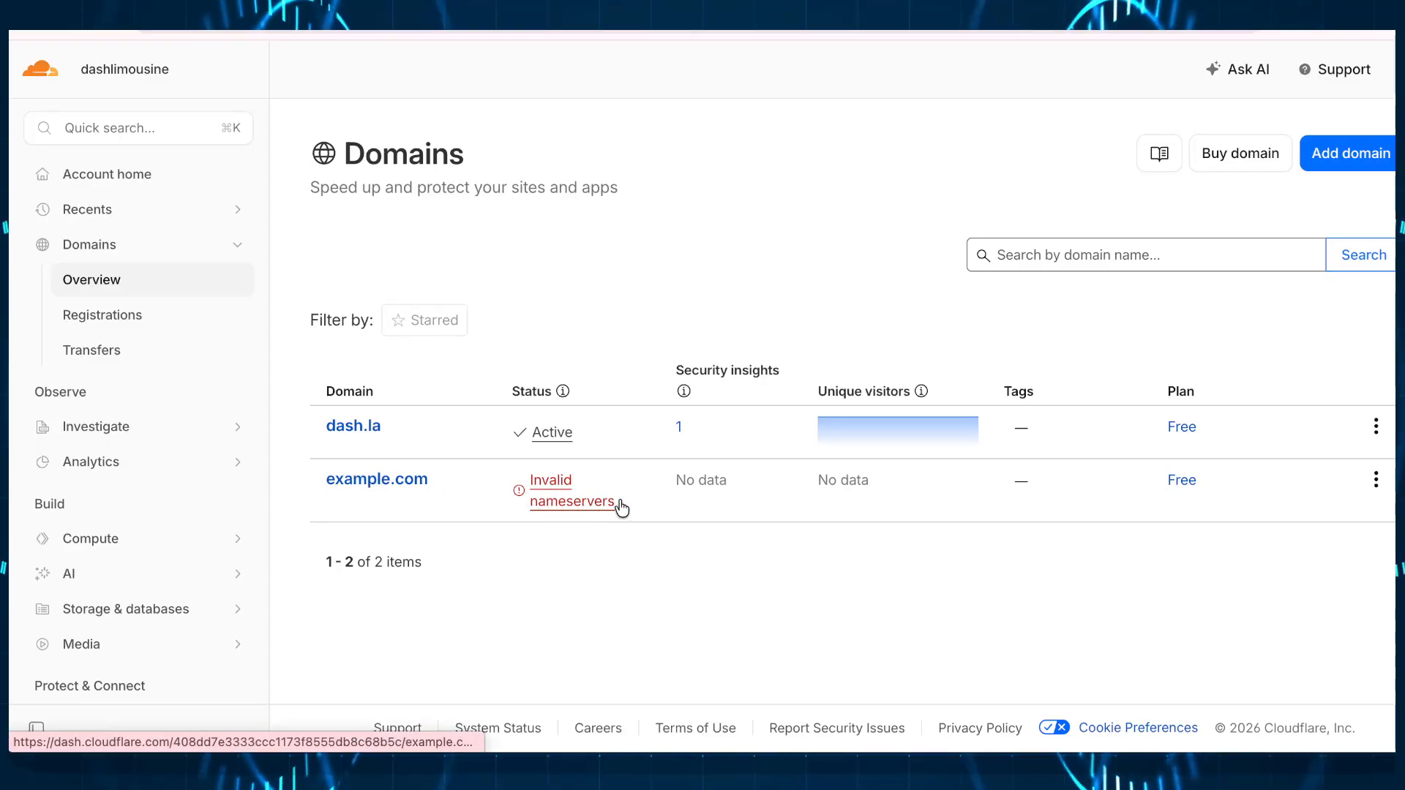
# Step: Remove example.com from the account, confirming with its domain name
pyautogui.moveTo(612, 497)
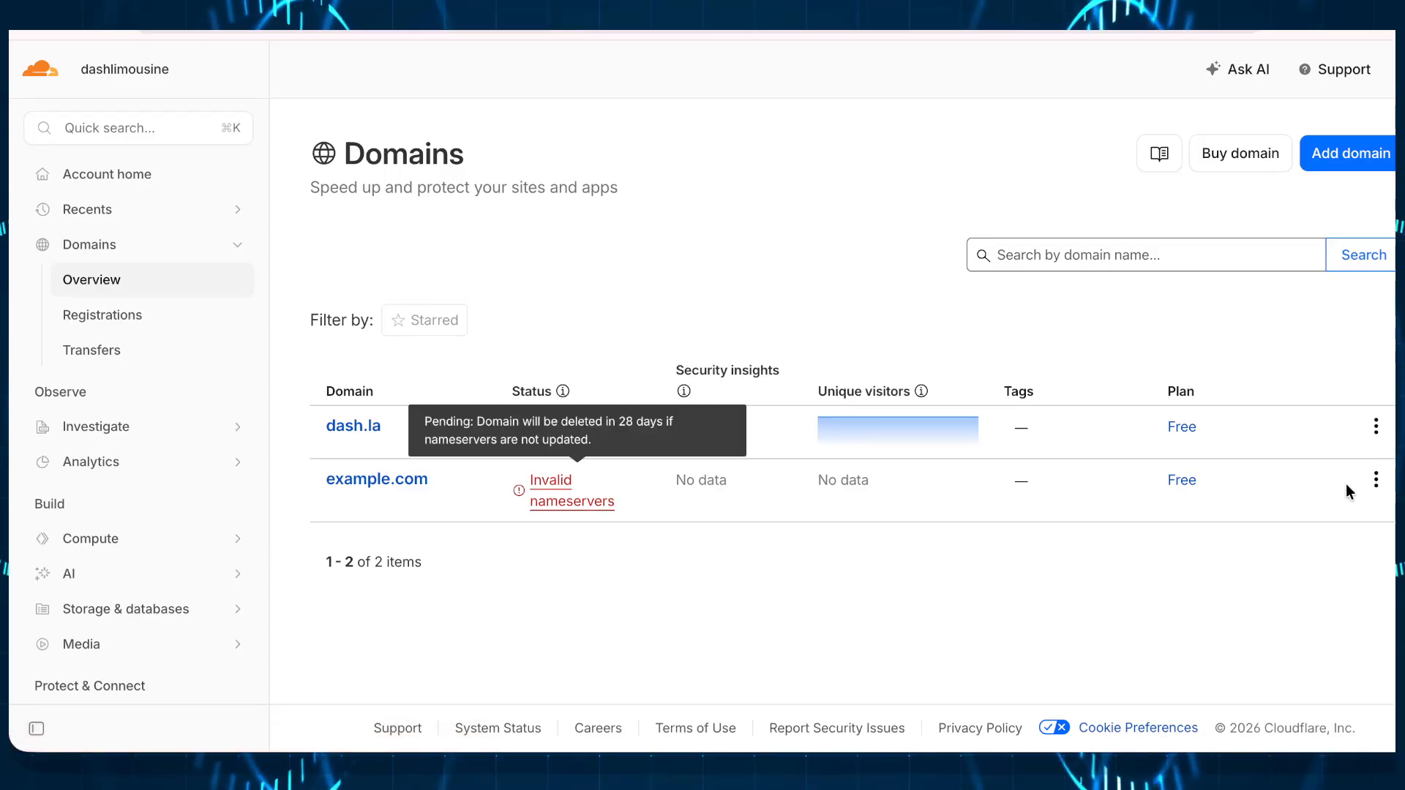
pyautogui.click(1376, 481)
pyautogui.scroll(-3, 1183, 612)
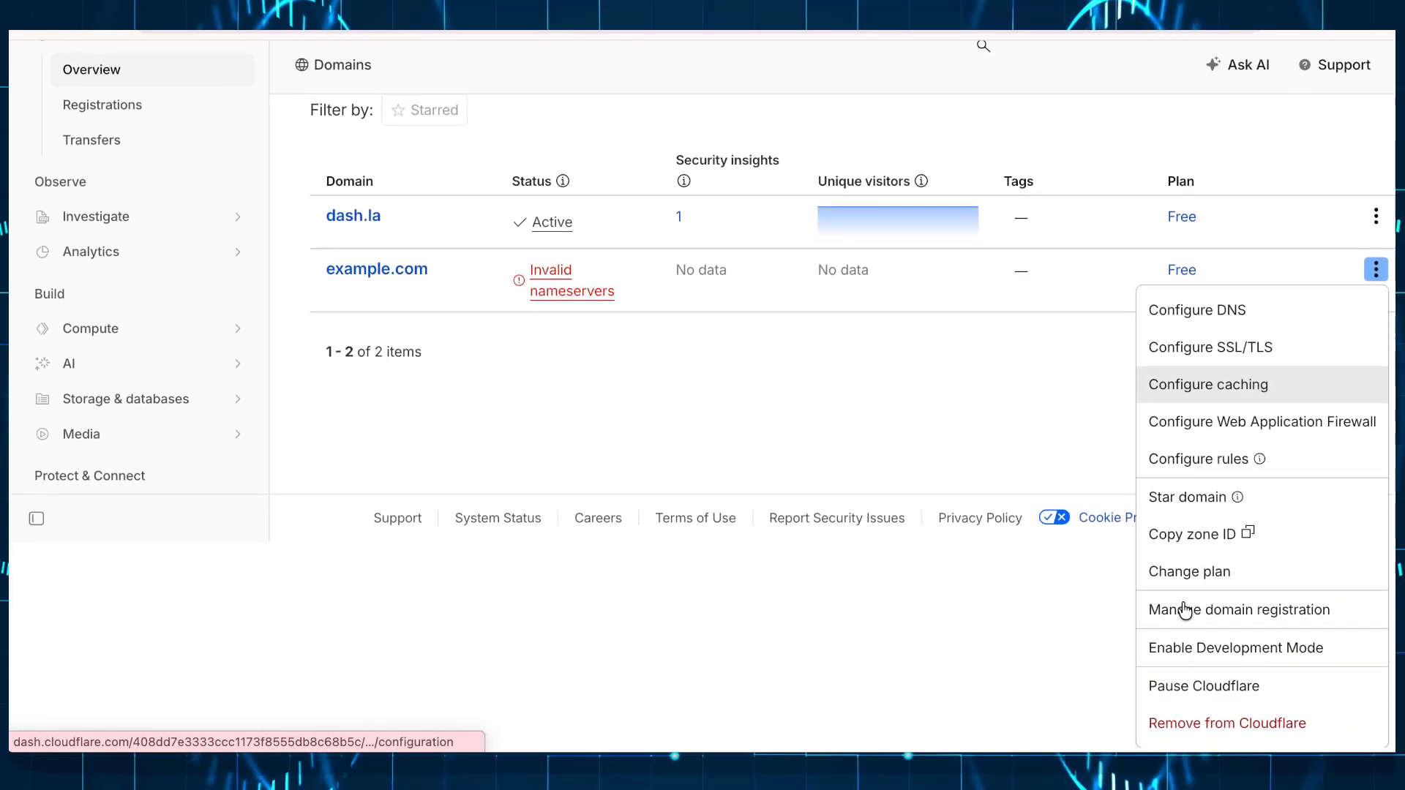
pyautogui.click(1208, 729)
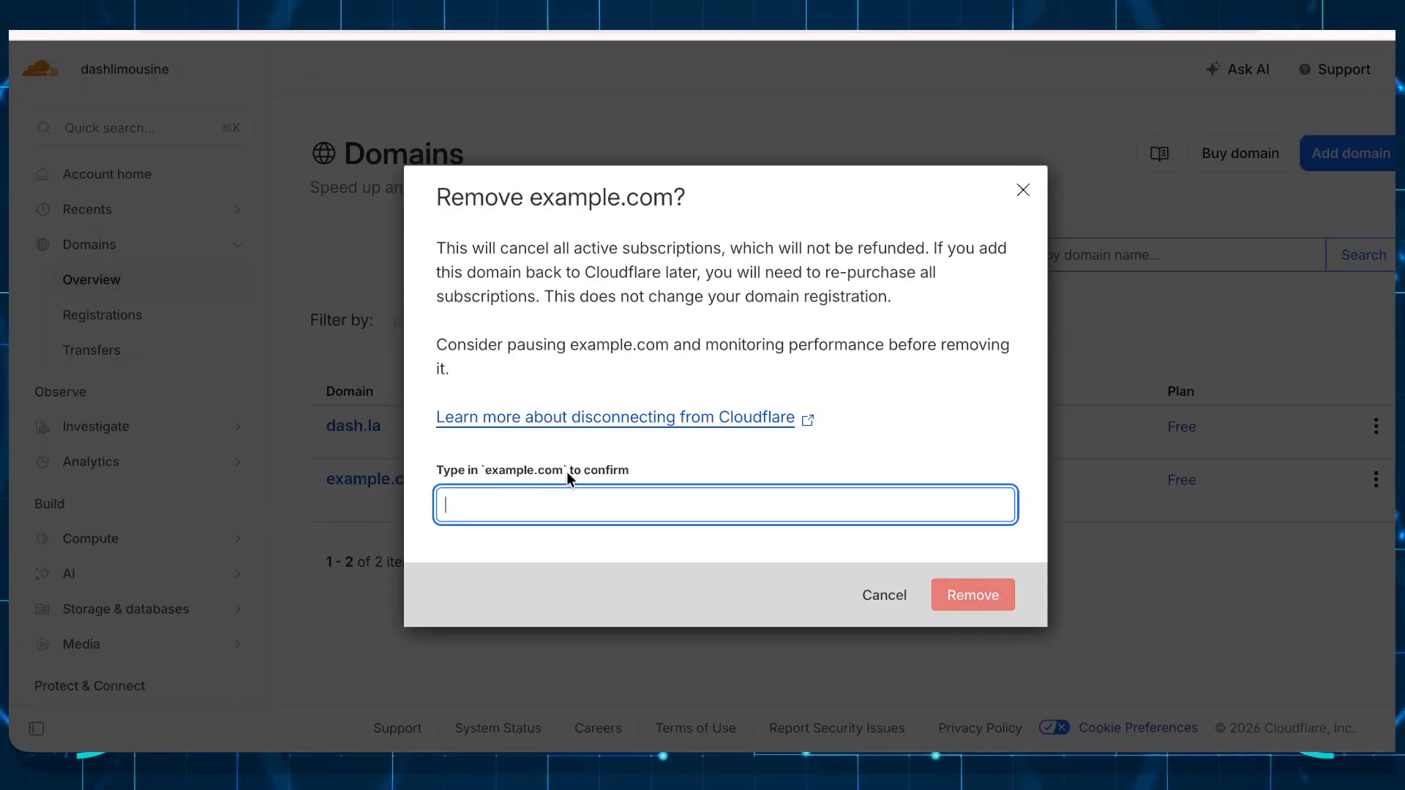
pyautogui.moveTo(565, 470); pyautogui.dragTo(505, 505)
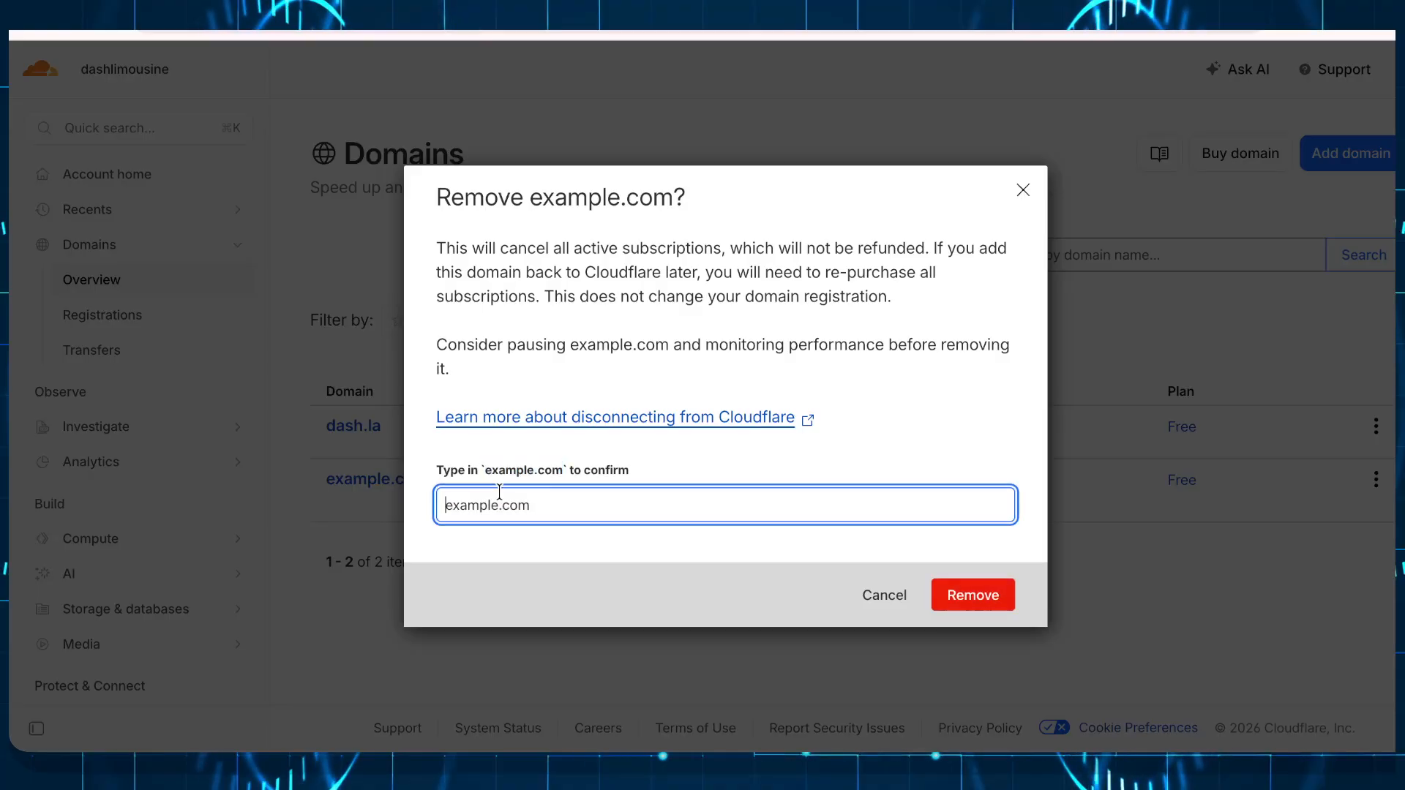
pyautogui.click(985, 582)
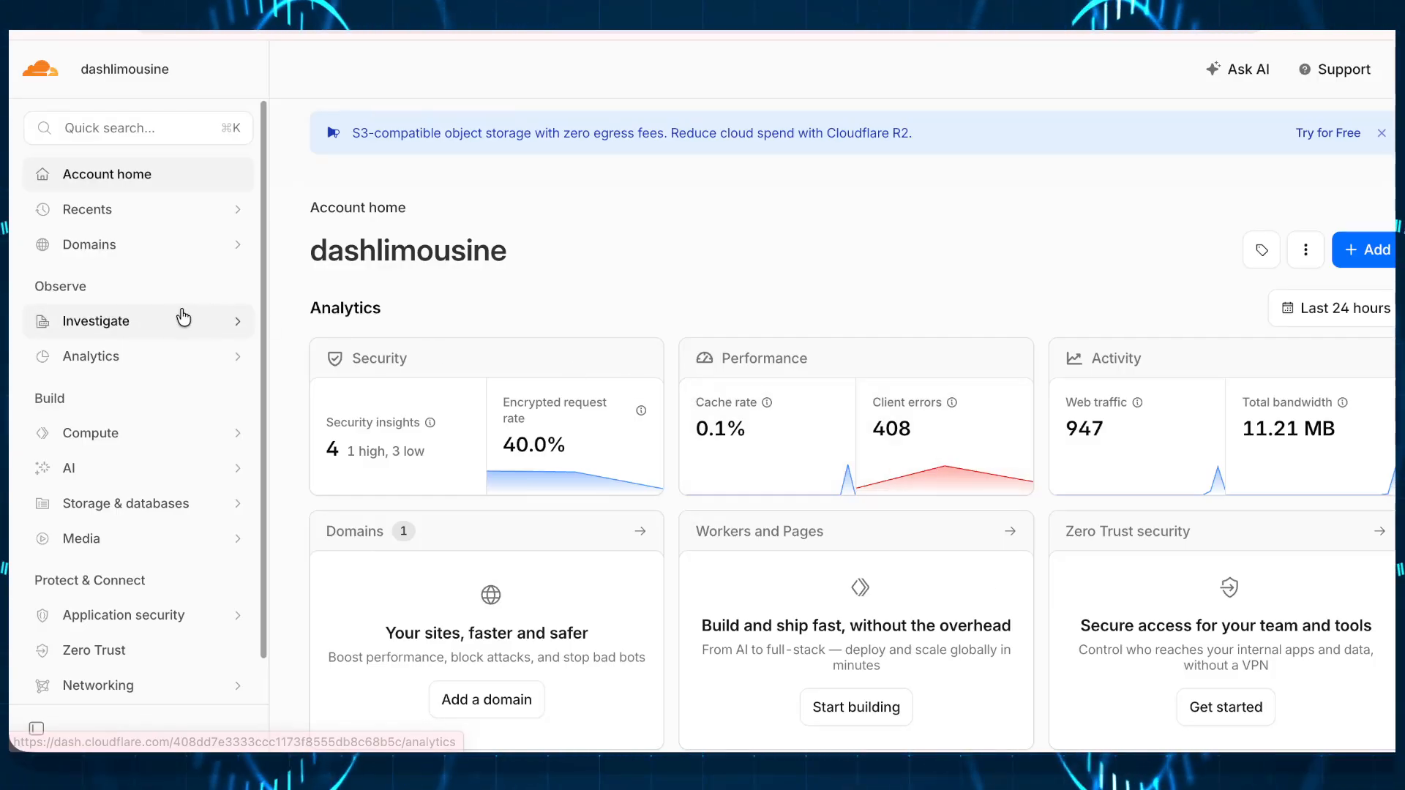
# Step: Open the dash.la overview from the Domains list in the sidebar
pyautogui.click(122, 244)
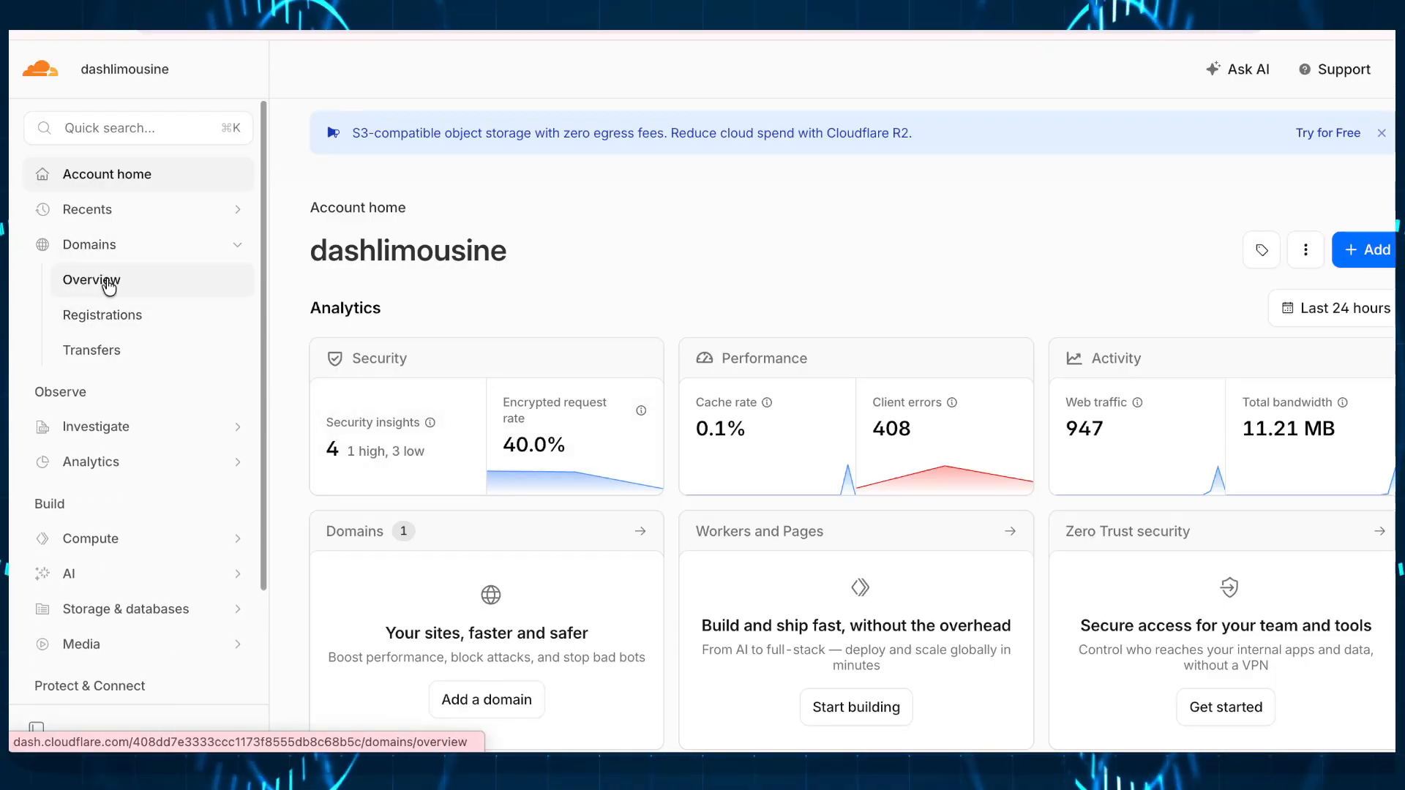
pyautogui.scroll(-3, 176, 460)
pyautogui.scroll(3, 175, 458)
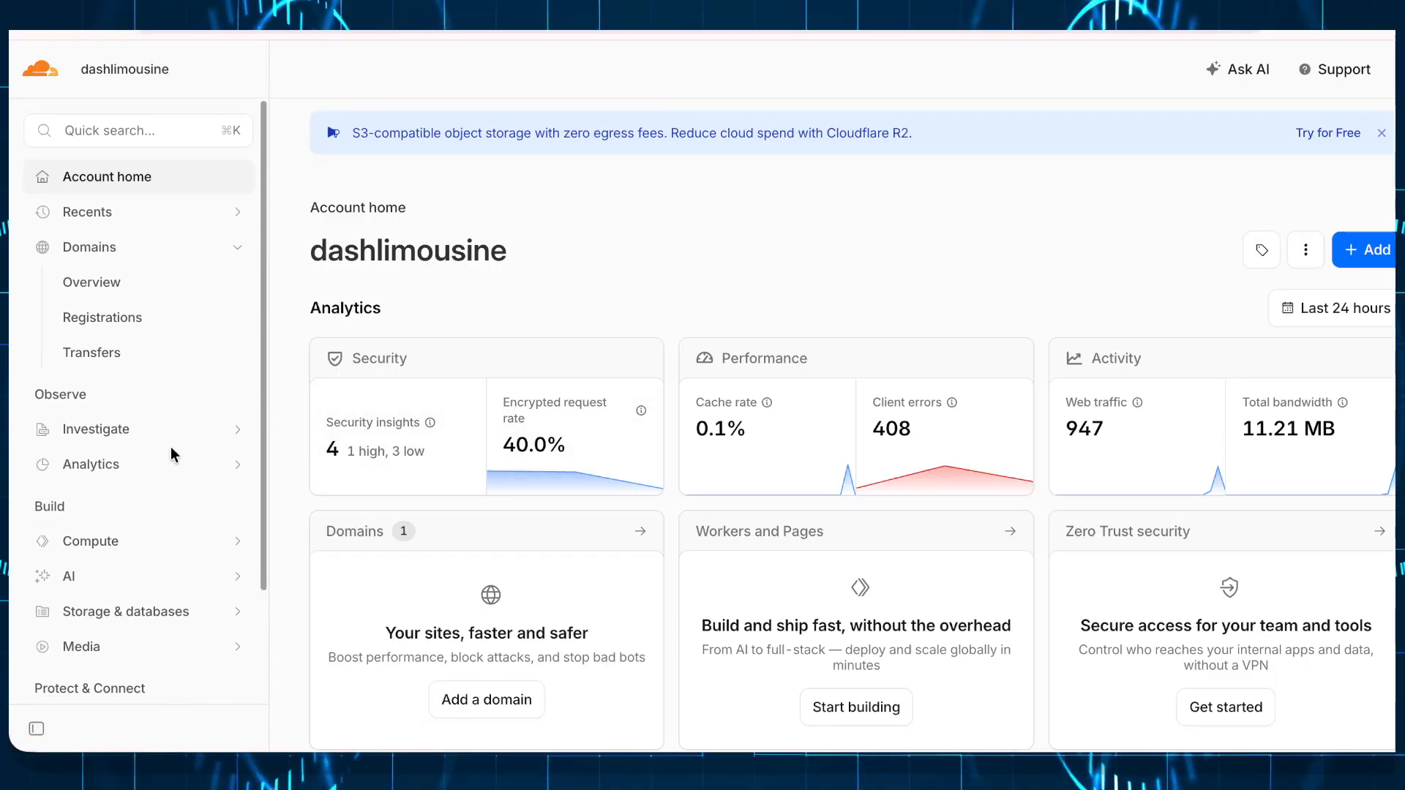
pyautogui.click(112, 247)
pyautogui.click(111, 249)
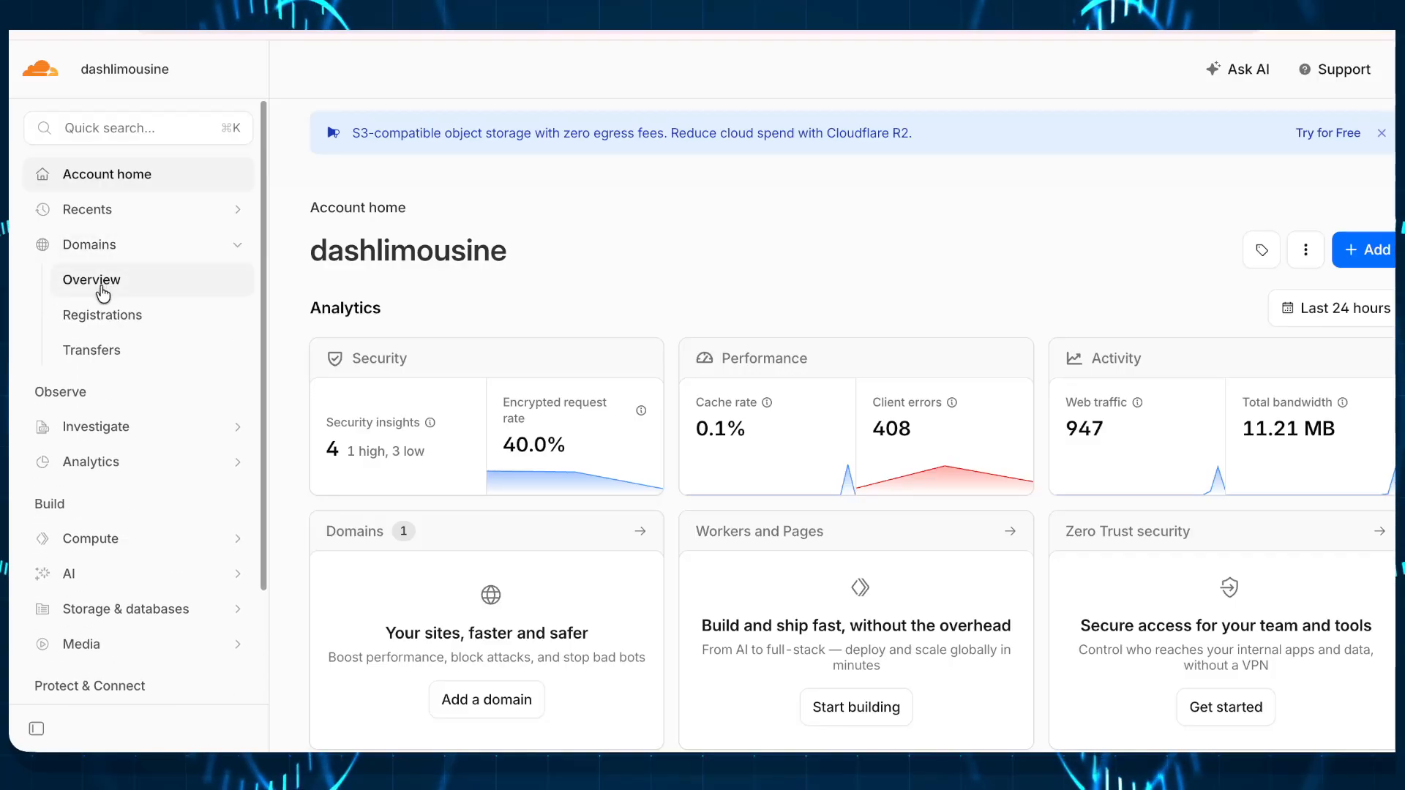
pyautogui.click(102, 293)
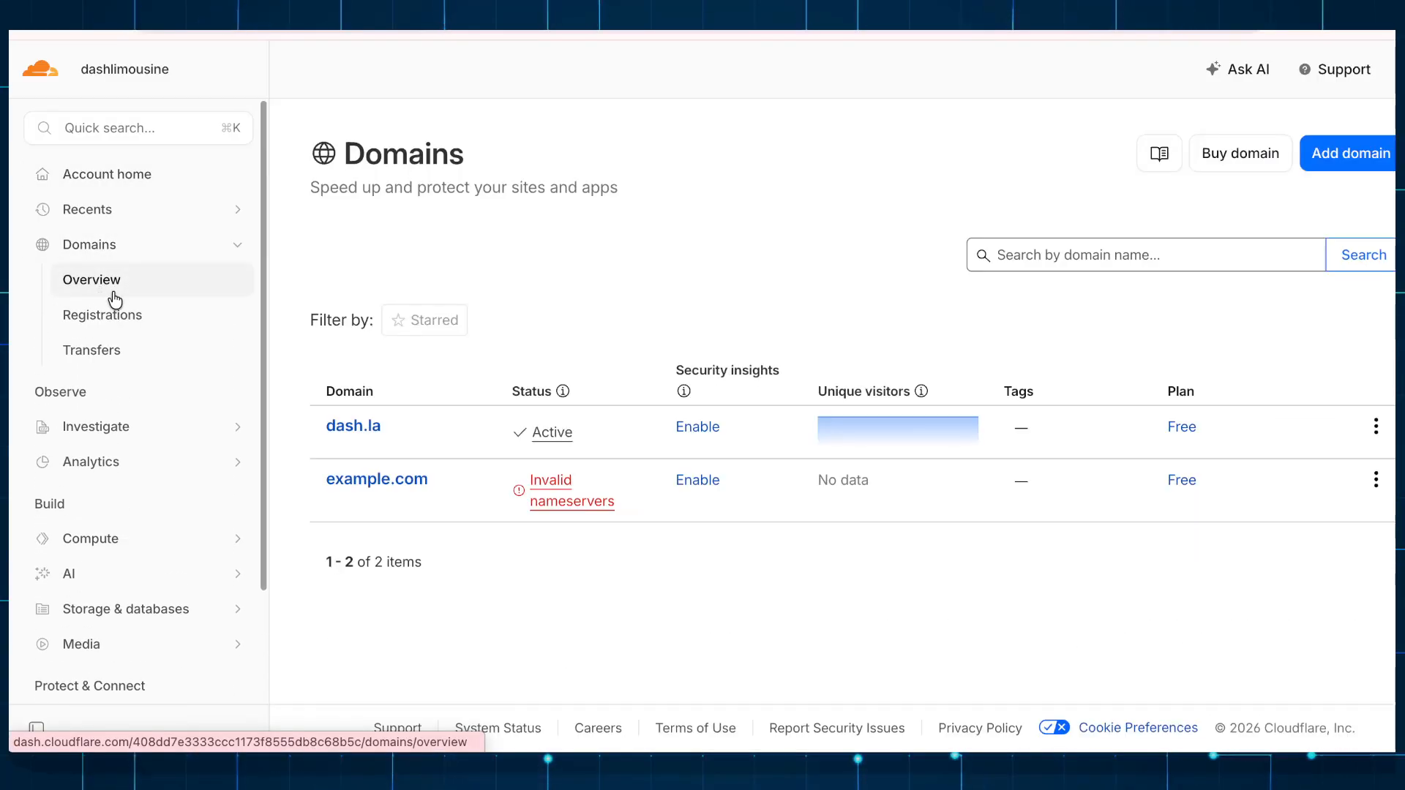
pyautogui.click(345, 428)
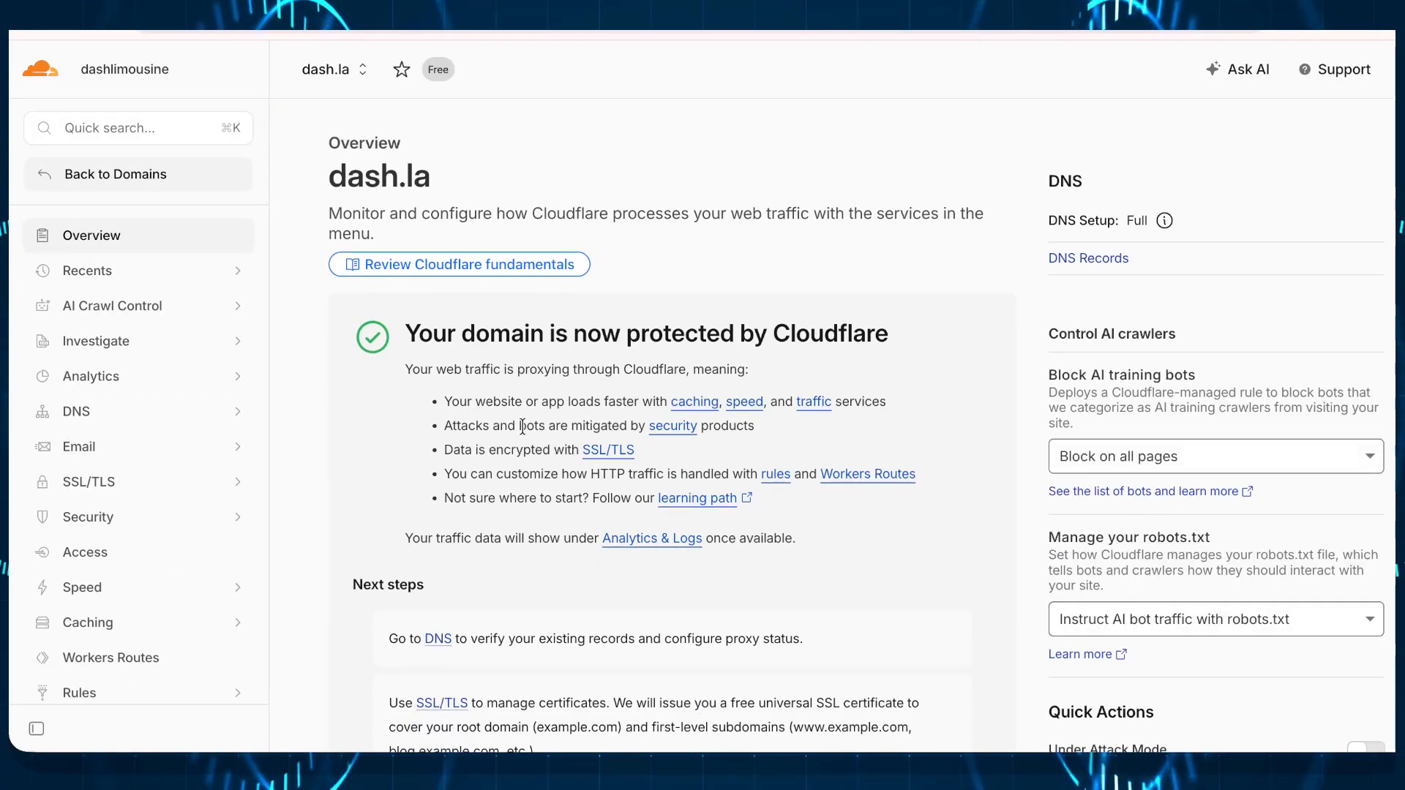
pyautogui.scroll(-1, 523, 427)
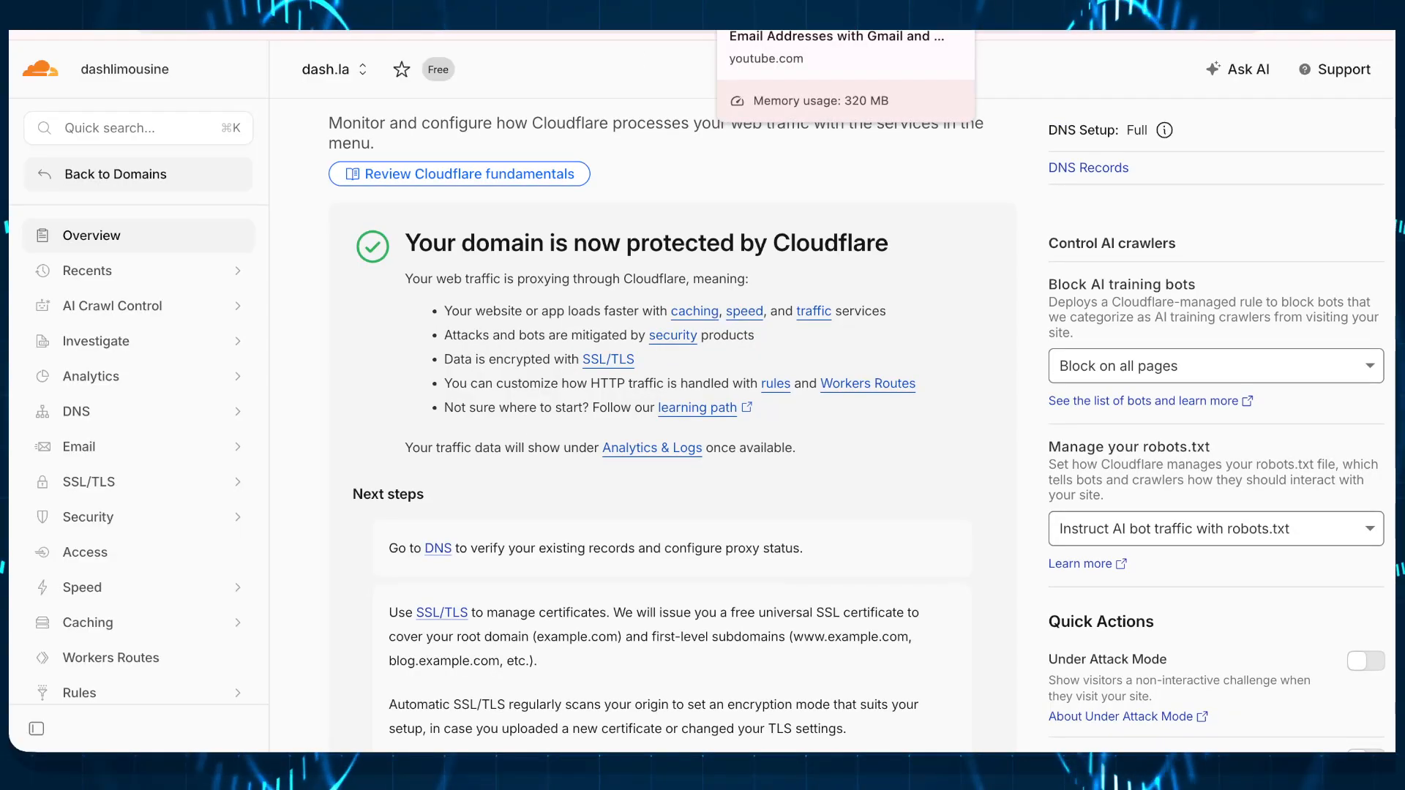
# Step: View Brevo's SMTP settings (smtp-relay.brevo.com, port 587) and enter dash.la as the address
pyautogui.click(980, 33)
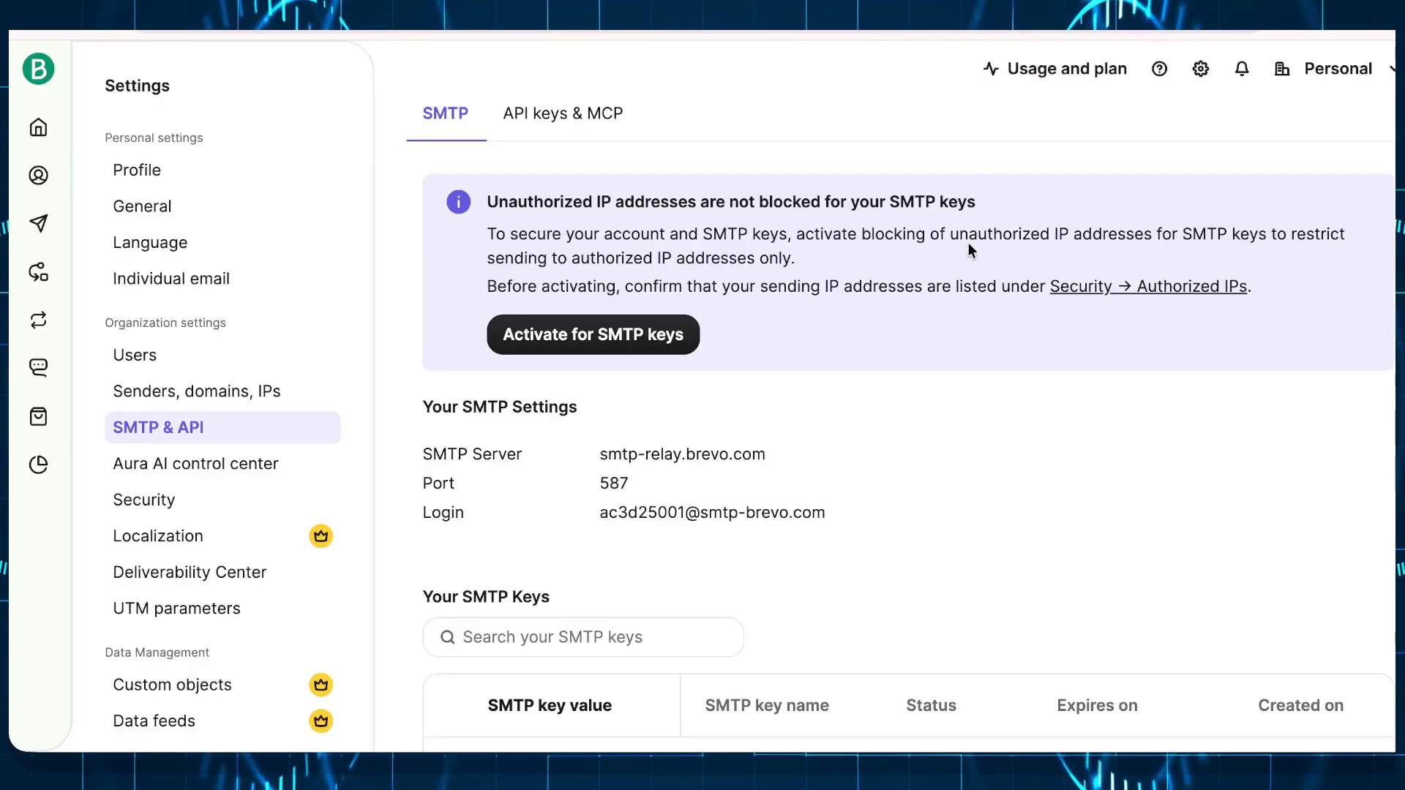
pyautogui.scroll(-5, 968, 249)
pyautogui.scroll(8, 967, 243)
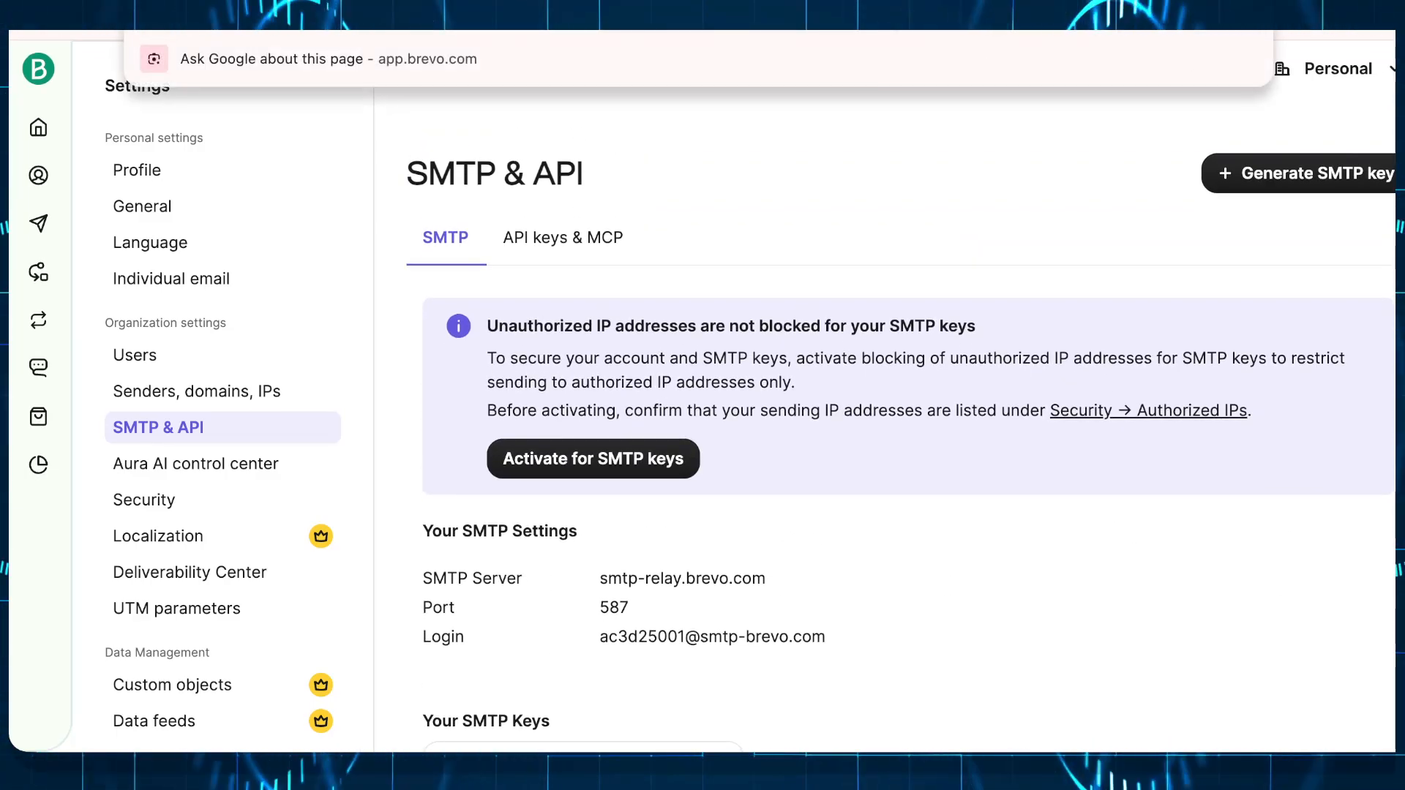
pyautogui.write('dash')
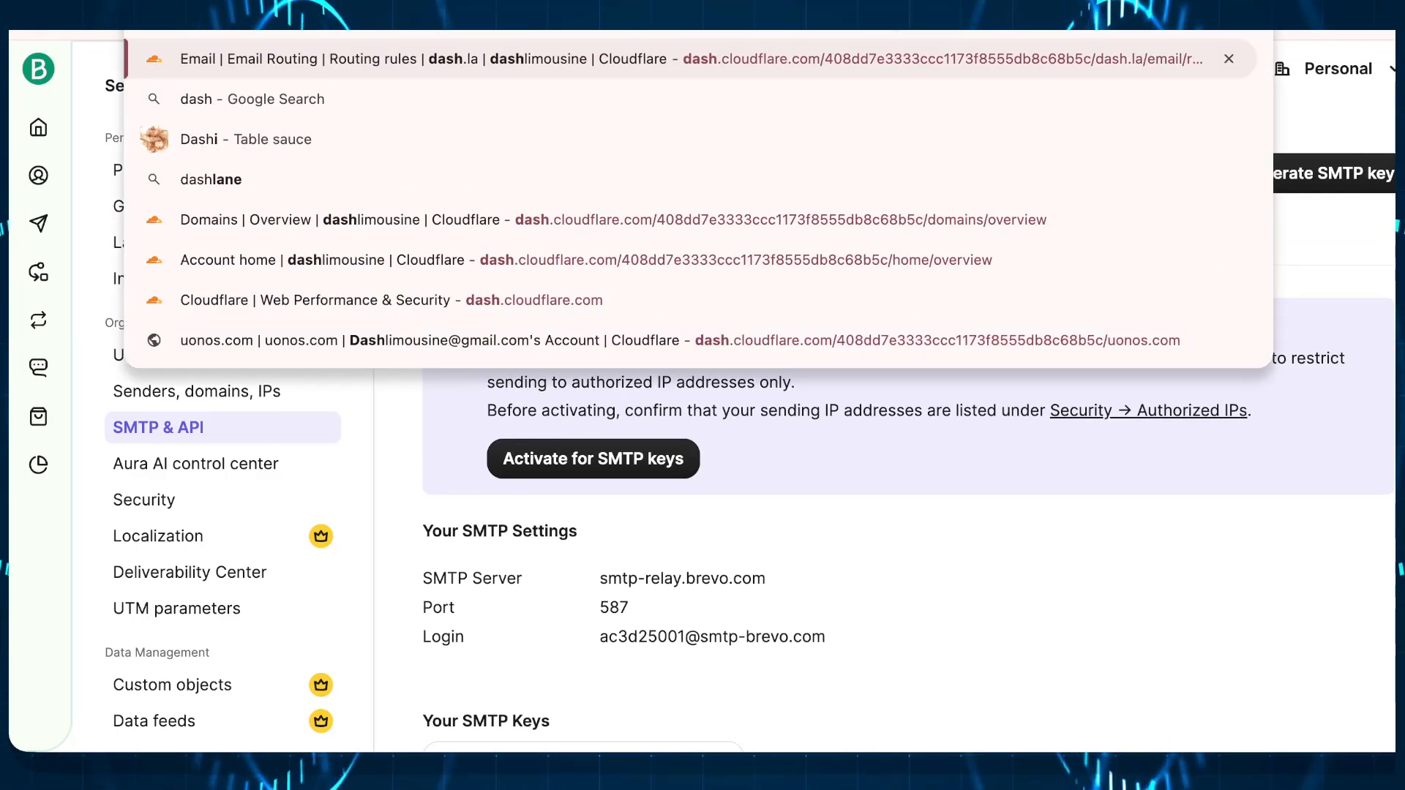
pyautogui.write('.la')
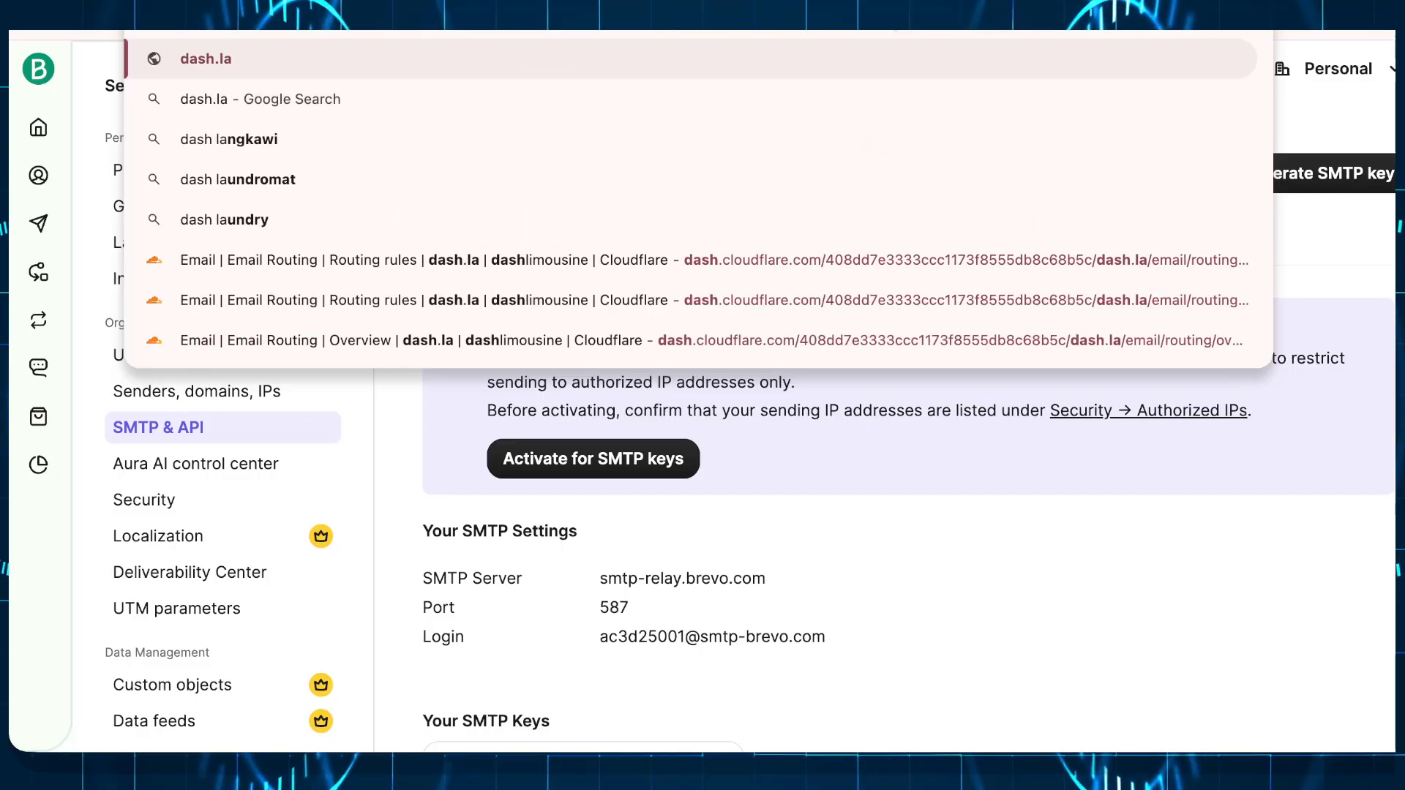
# Step: Load the dash.la website and scroll through it to the bottom and back up
pyautogui.press('Return')
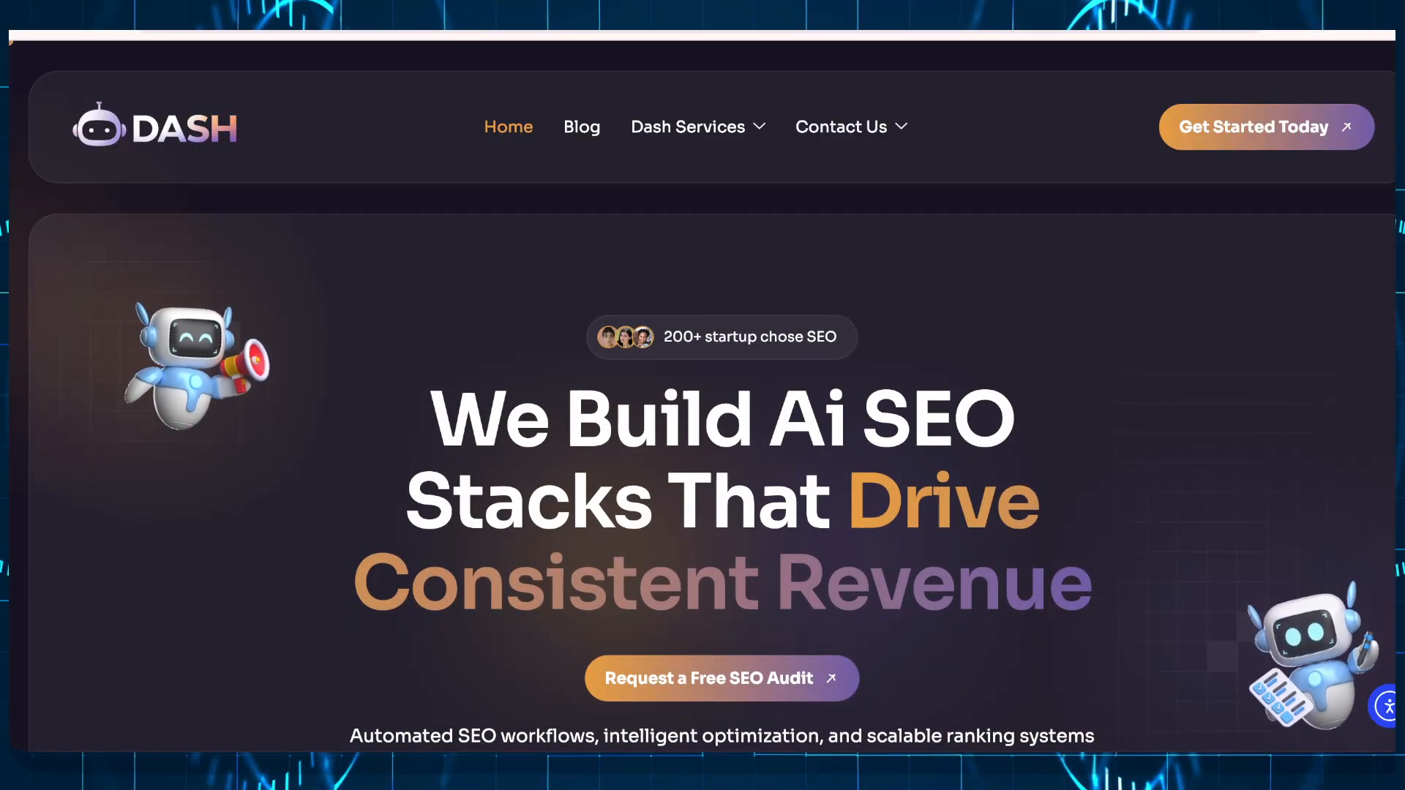
pyautogui.scroll(-8, 929, 434)
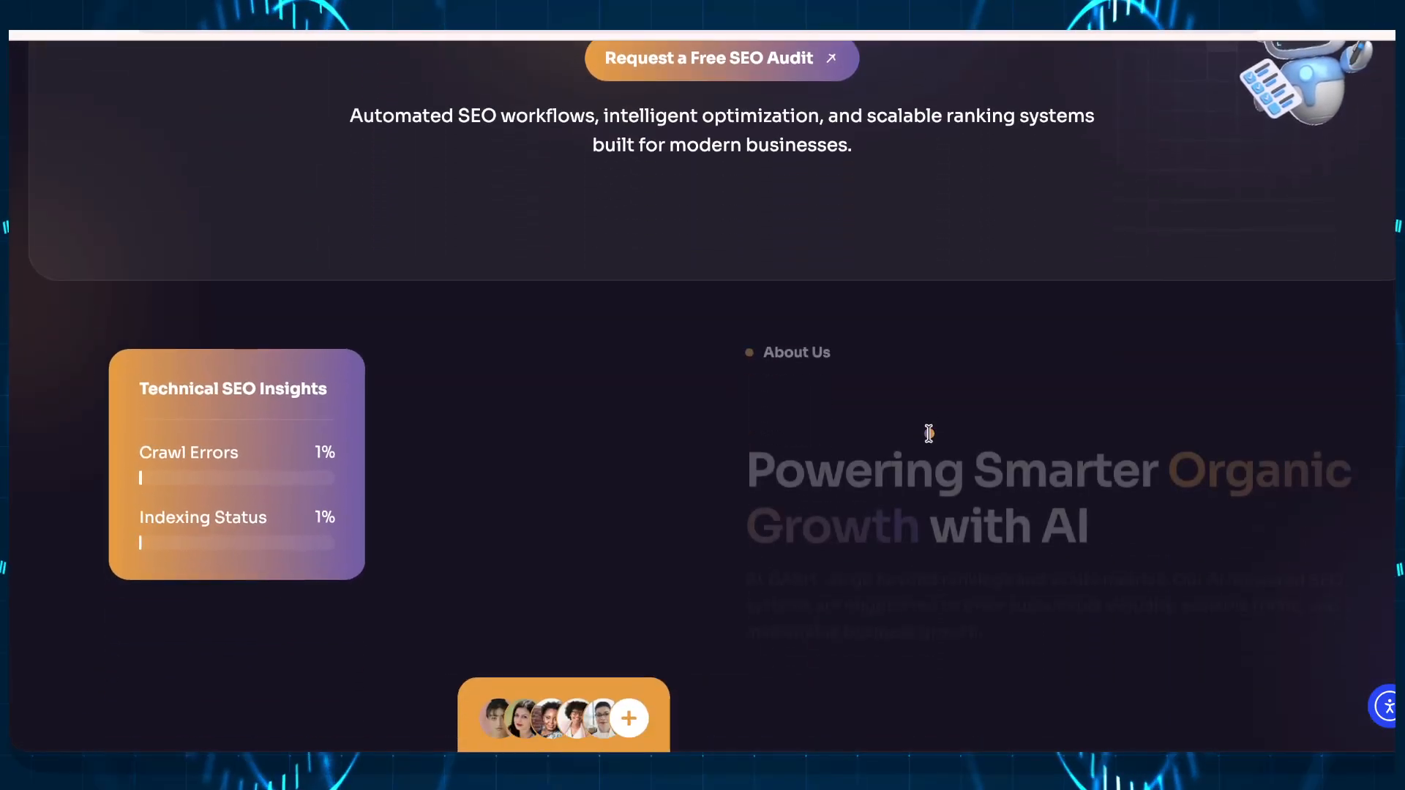
pyautogui.scroll(-10, 930, 436)
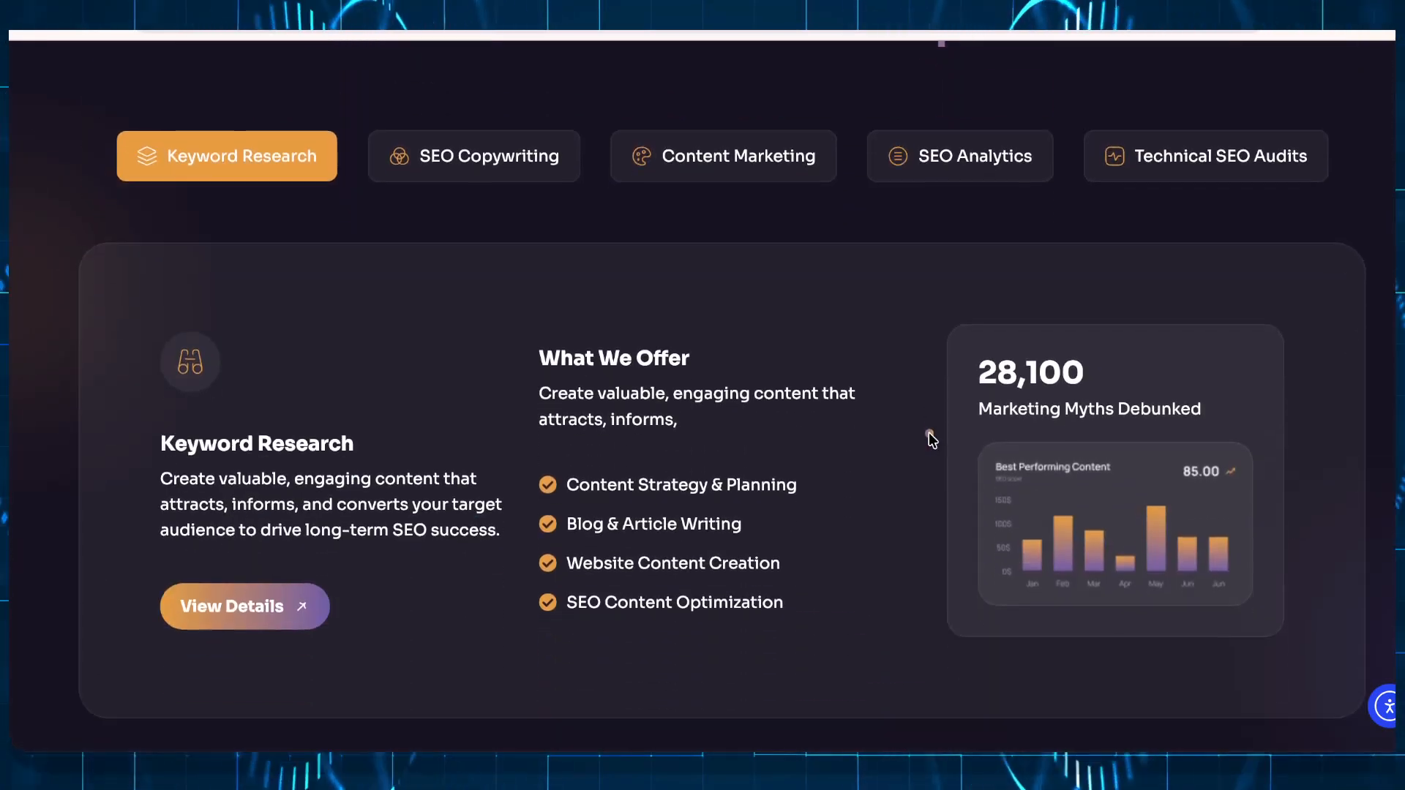
pyautogui.scroll(-15, 930, 437)
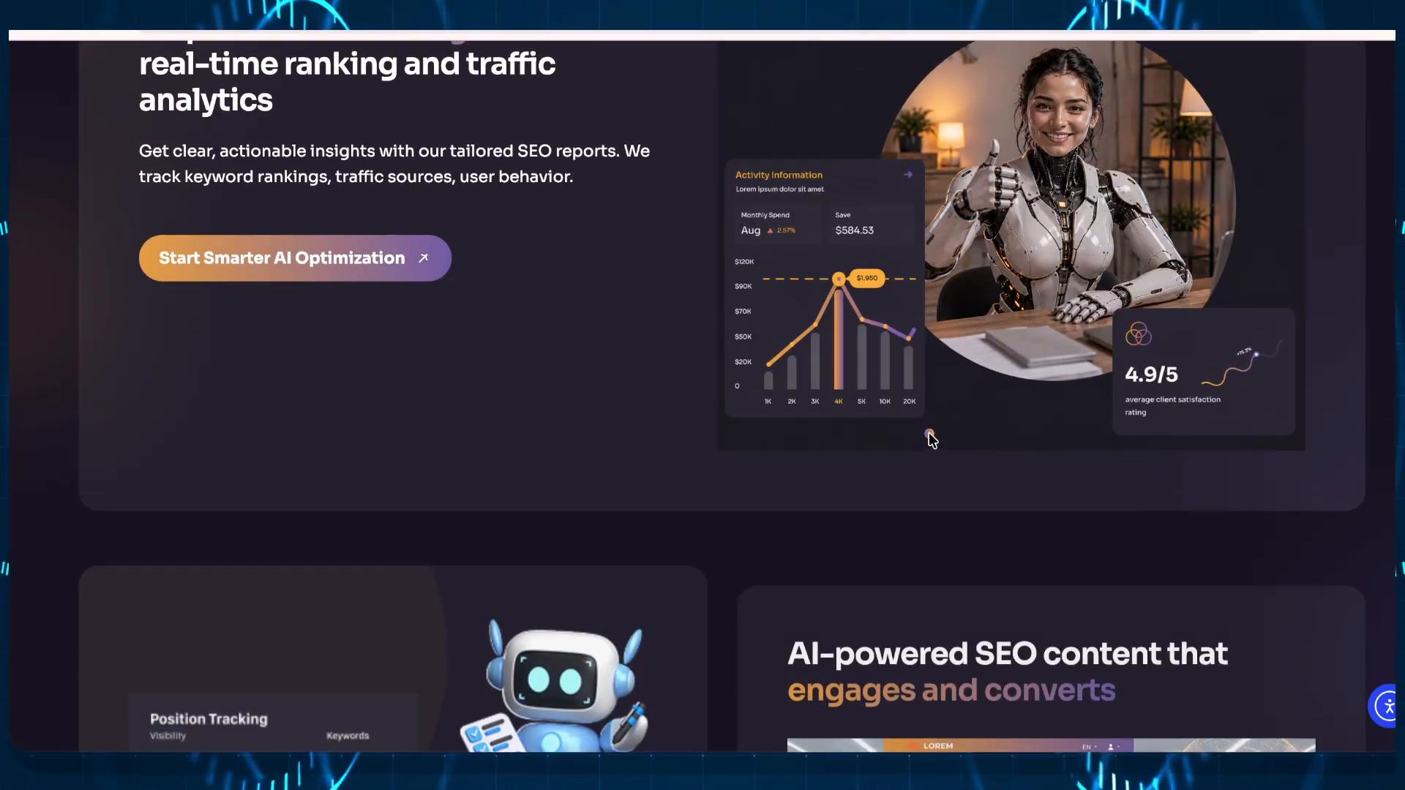
pyautogui.scroll(-11, 930, 437)
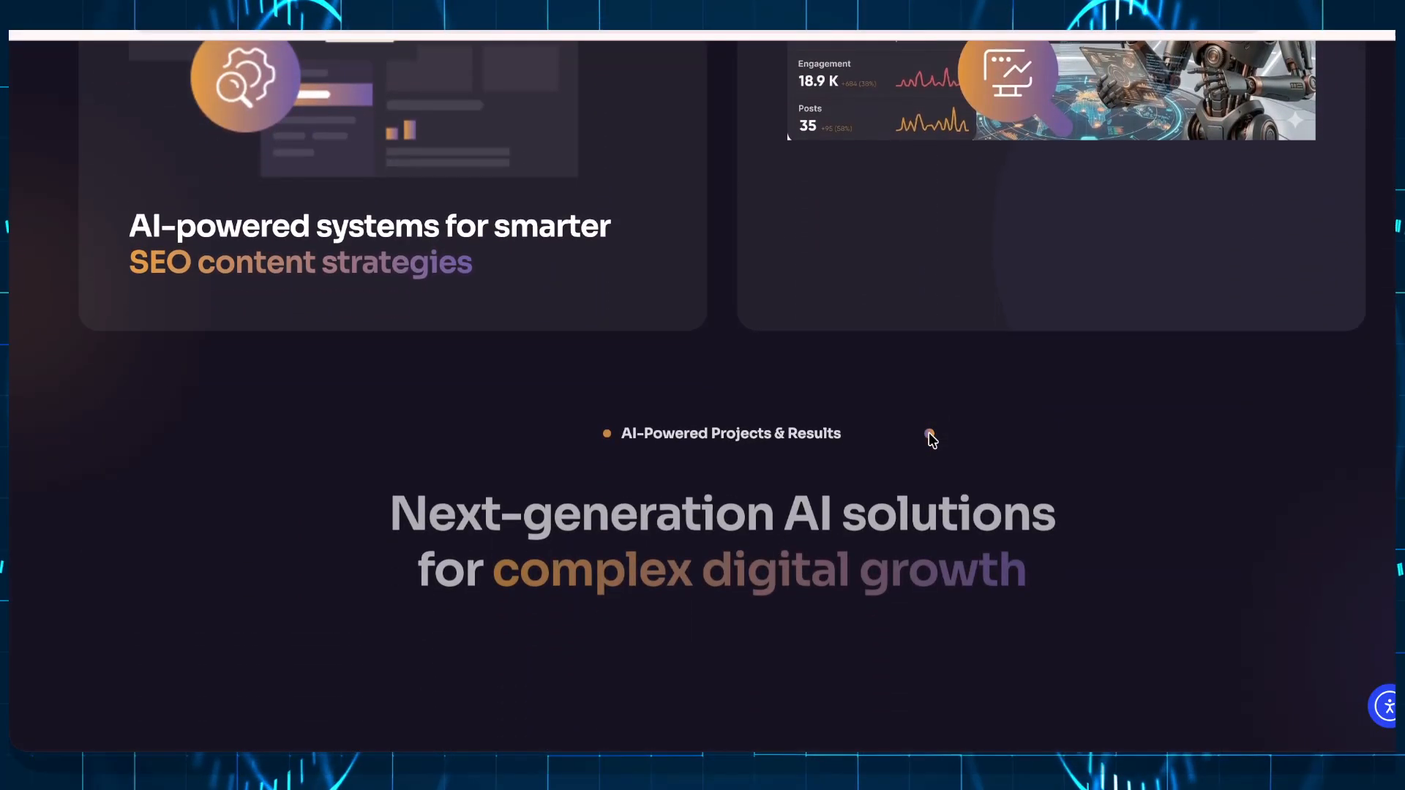
pyautogui.scroll(-8, 930, 438)
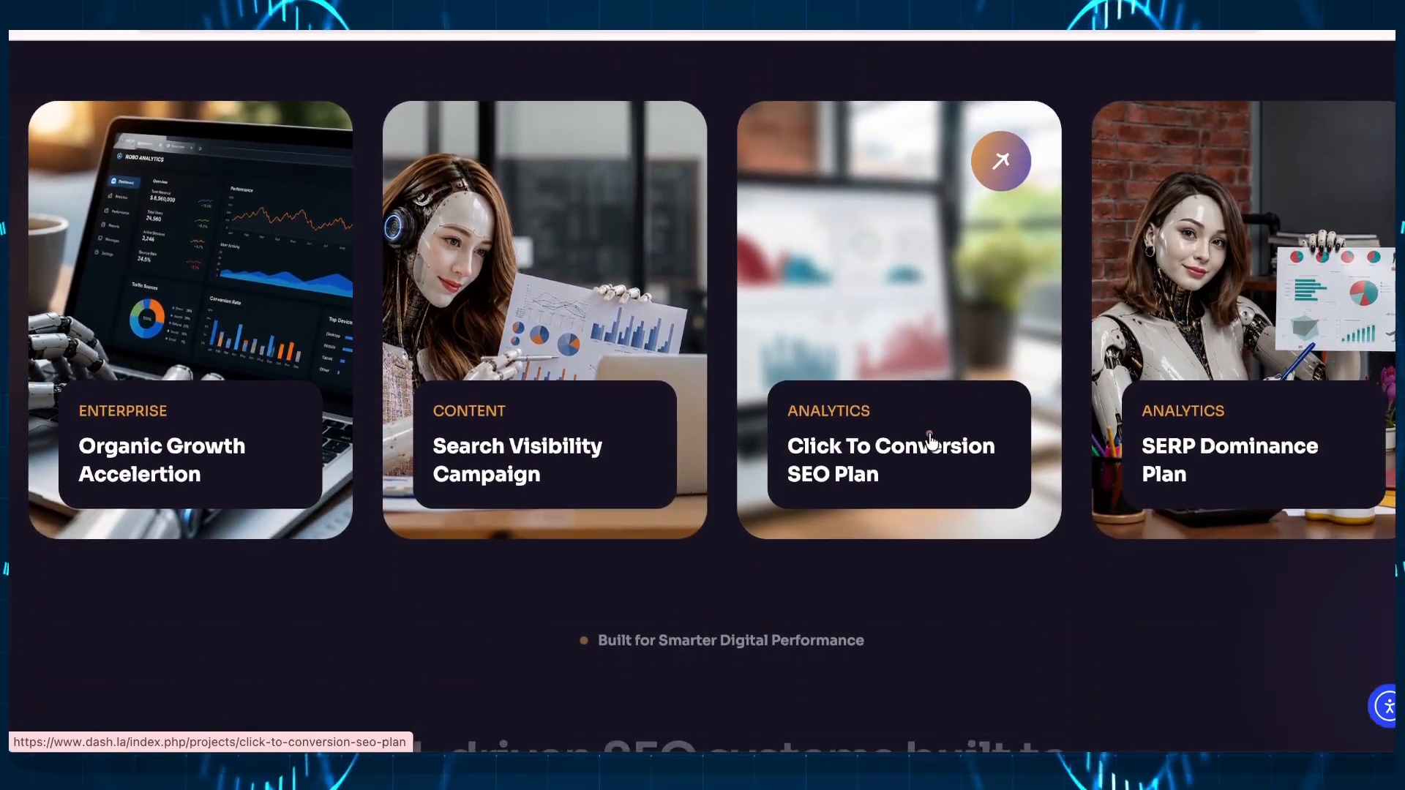
pyautogui.scroll(-3, 930, 437)
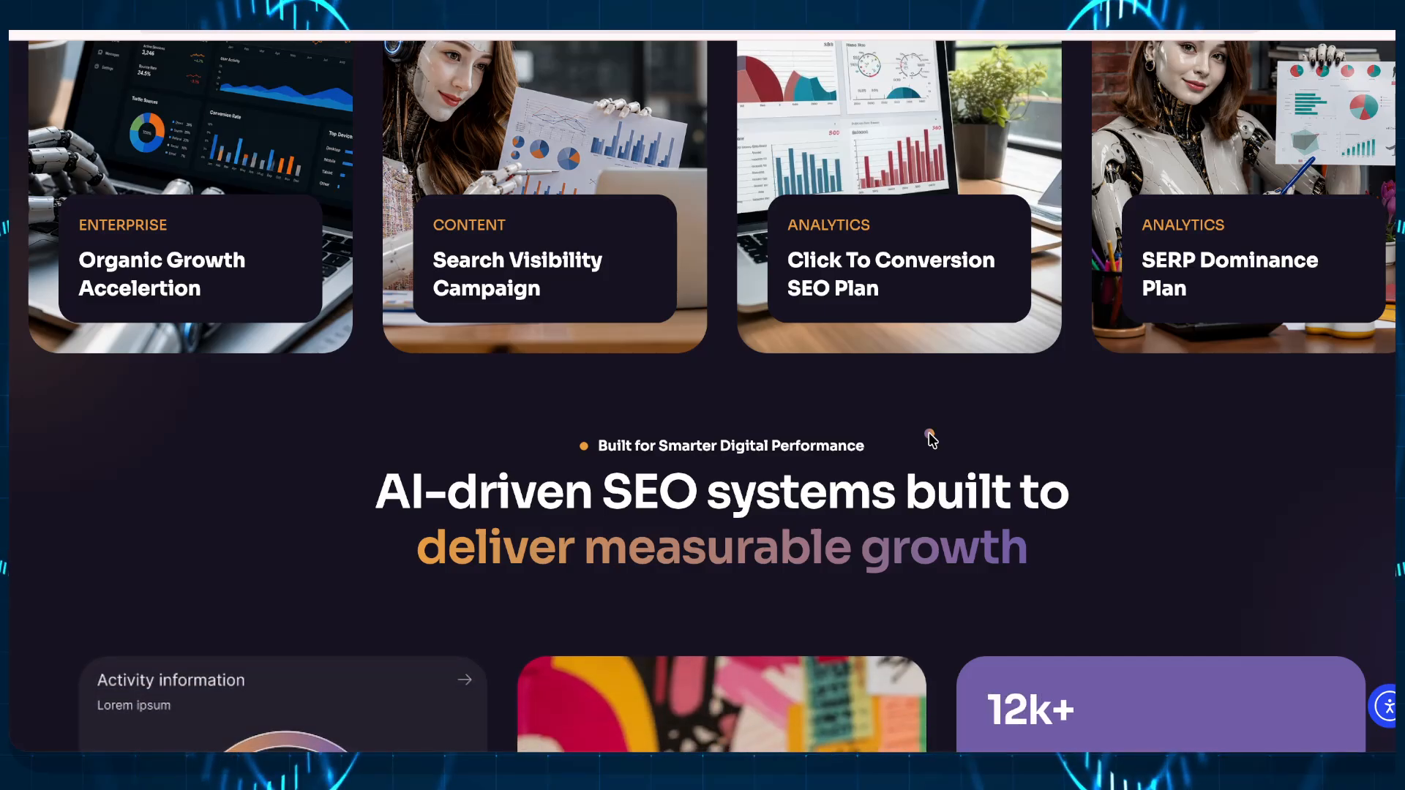
pyautogui.scroll(15, 930, 438)
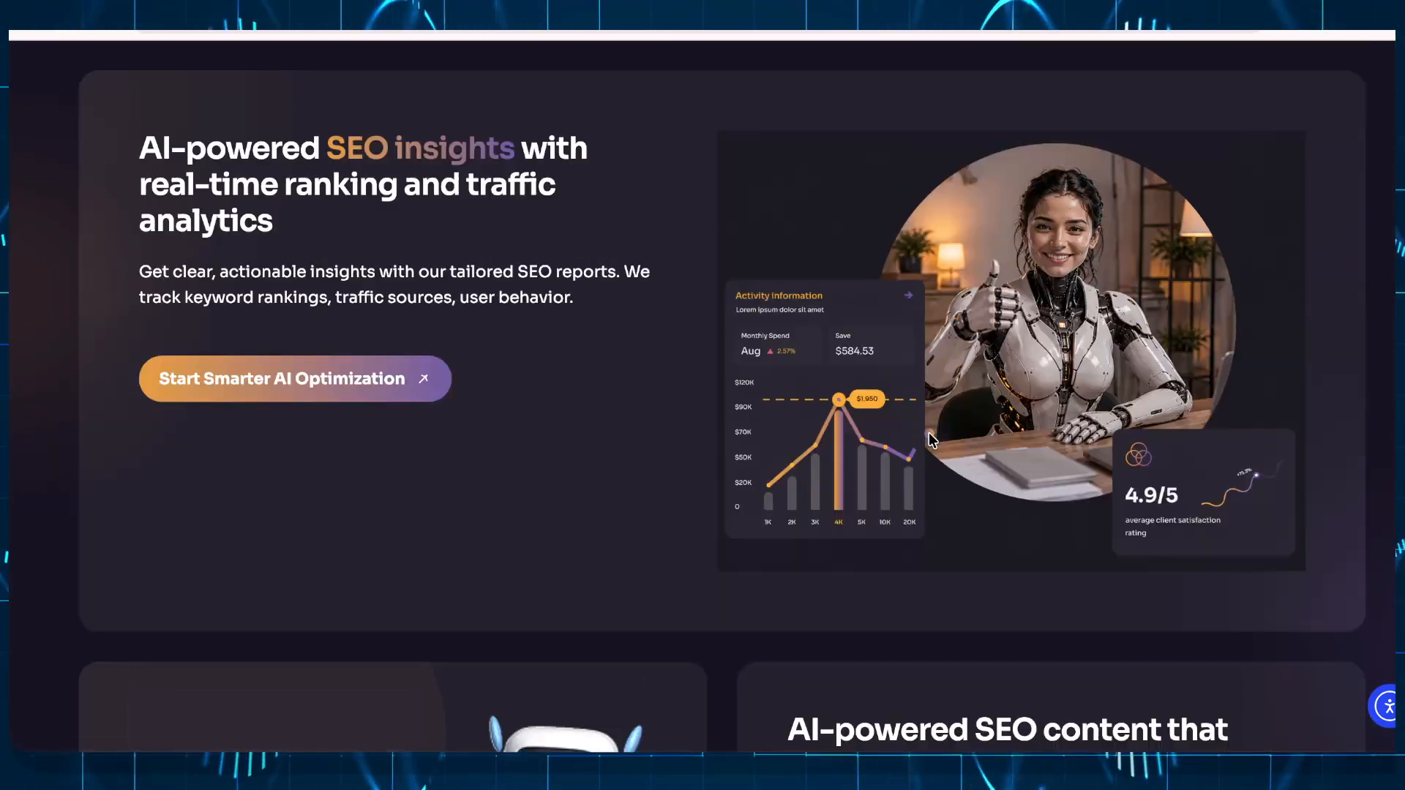
pyautogui.scroll(15, 928, 437)
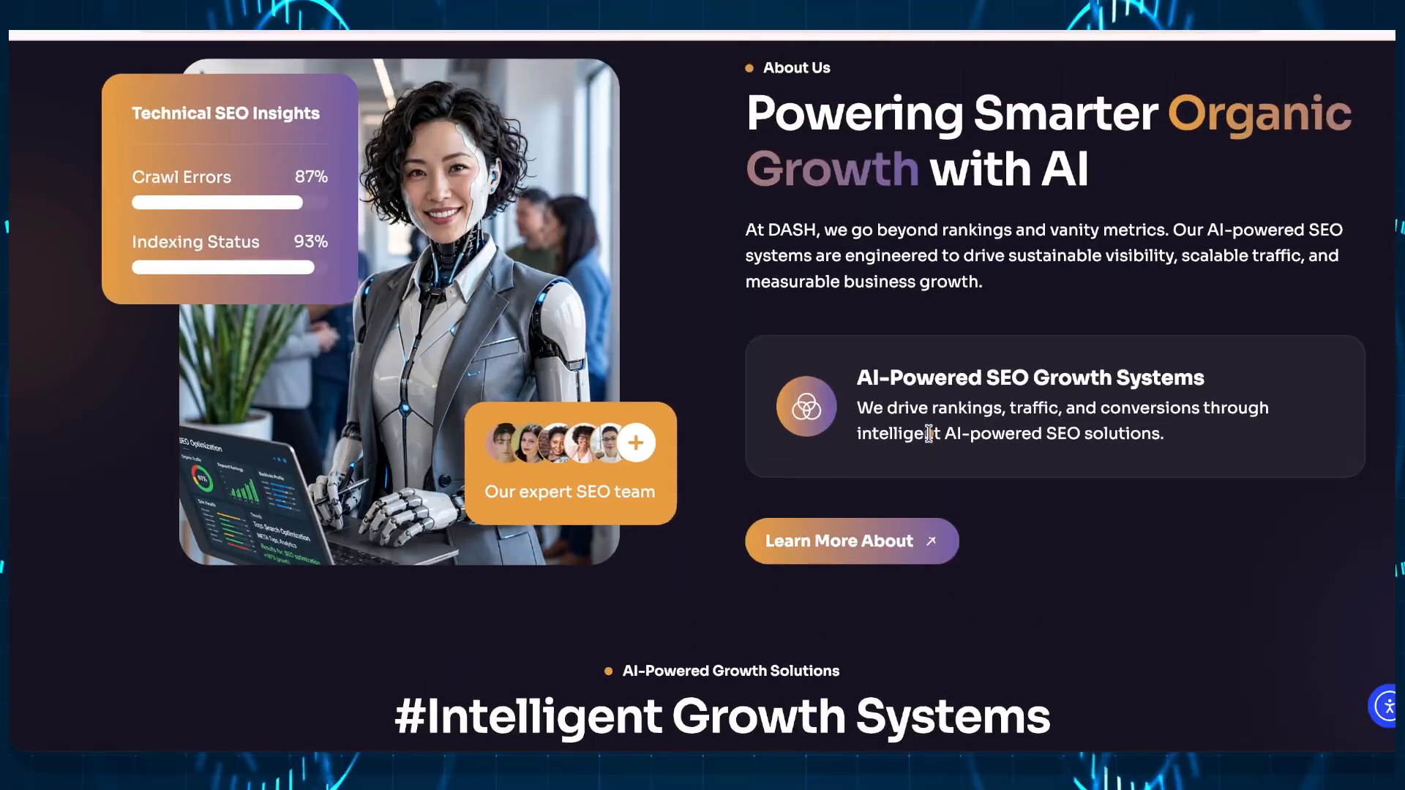
pyautogui.scroll(5, 930, 439)
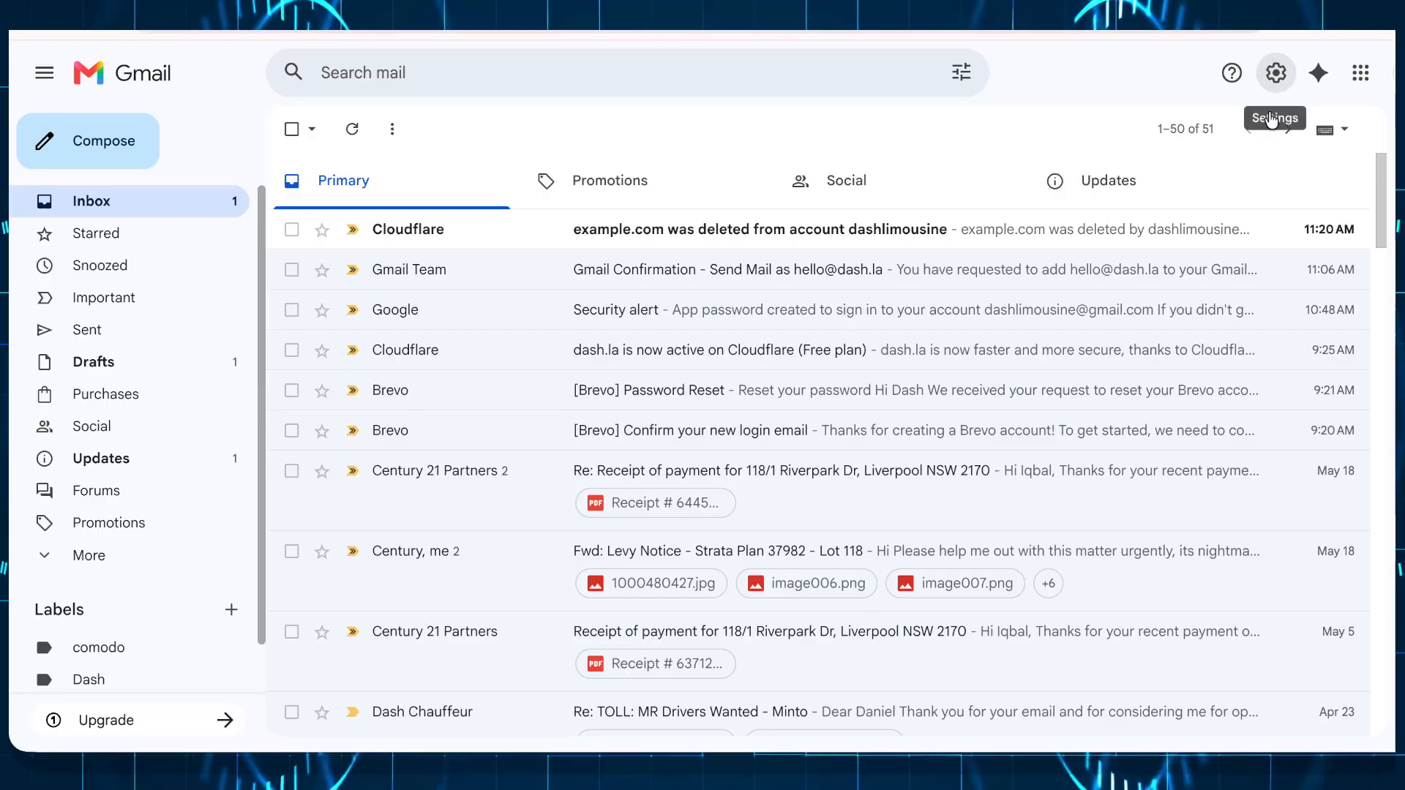
# Step: Check the dash.la send-as entry in Accounts and Import: smtp.gmail.com, port 587, TLS
pyautogui.click(1275, 74)
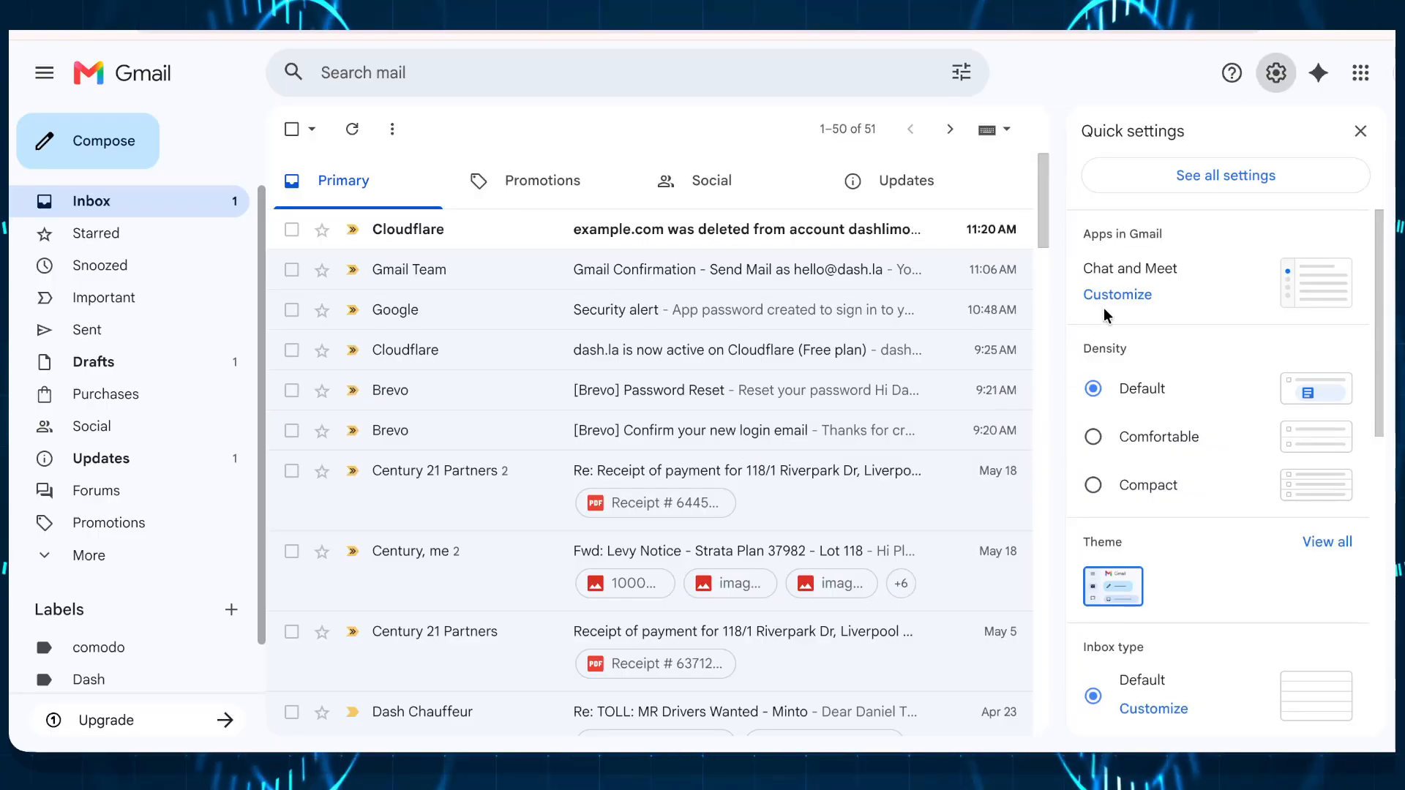
pyautogui.click(1169, 177)
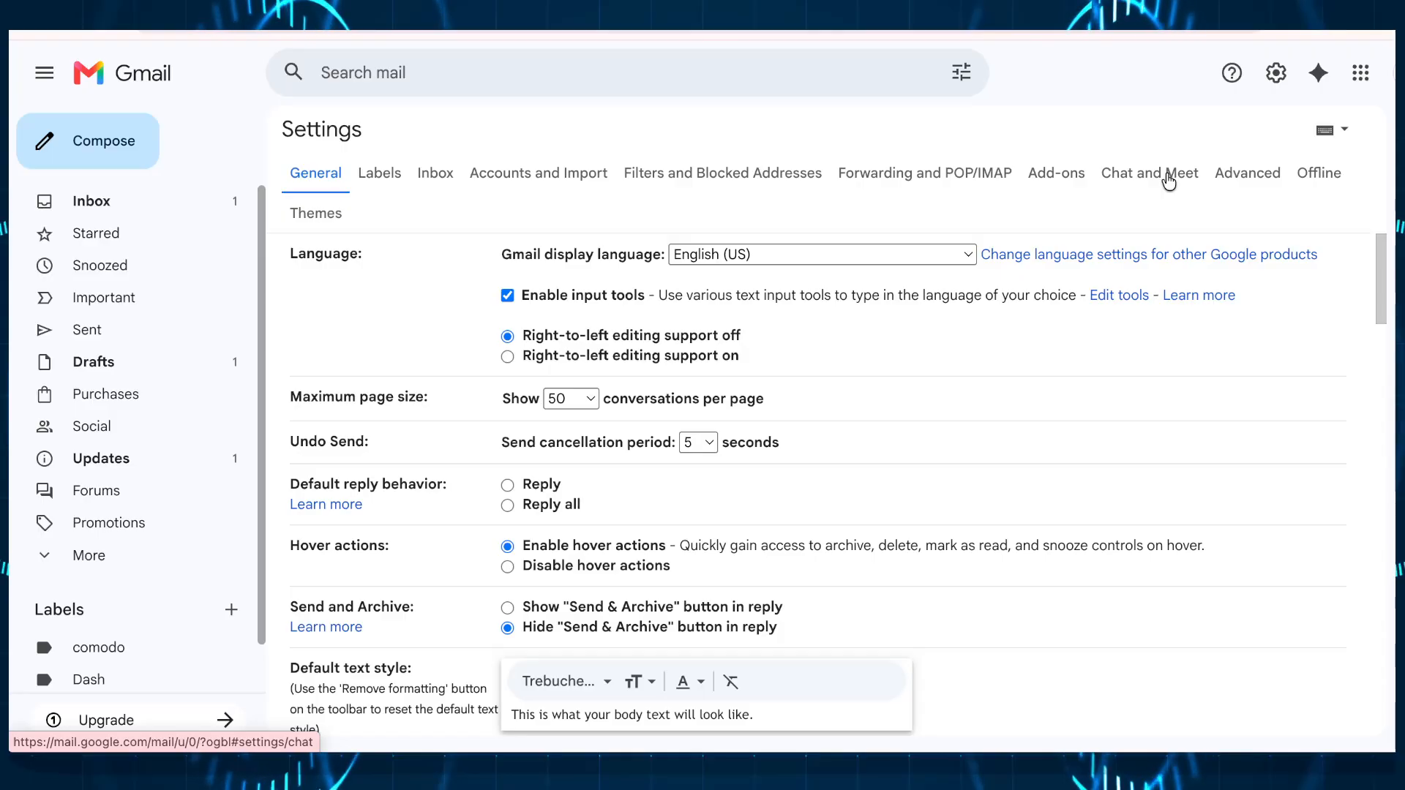
pyautogui.click(560, 183)
pyautogui.scroll(-3, 625, 439)
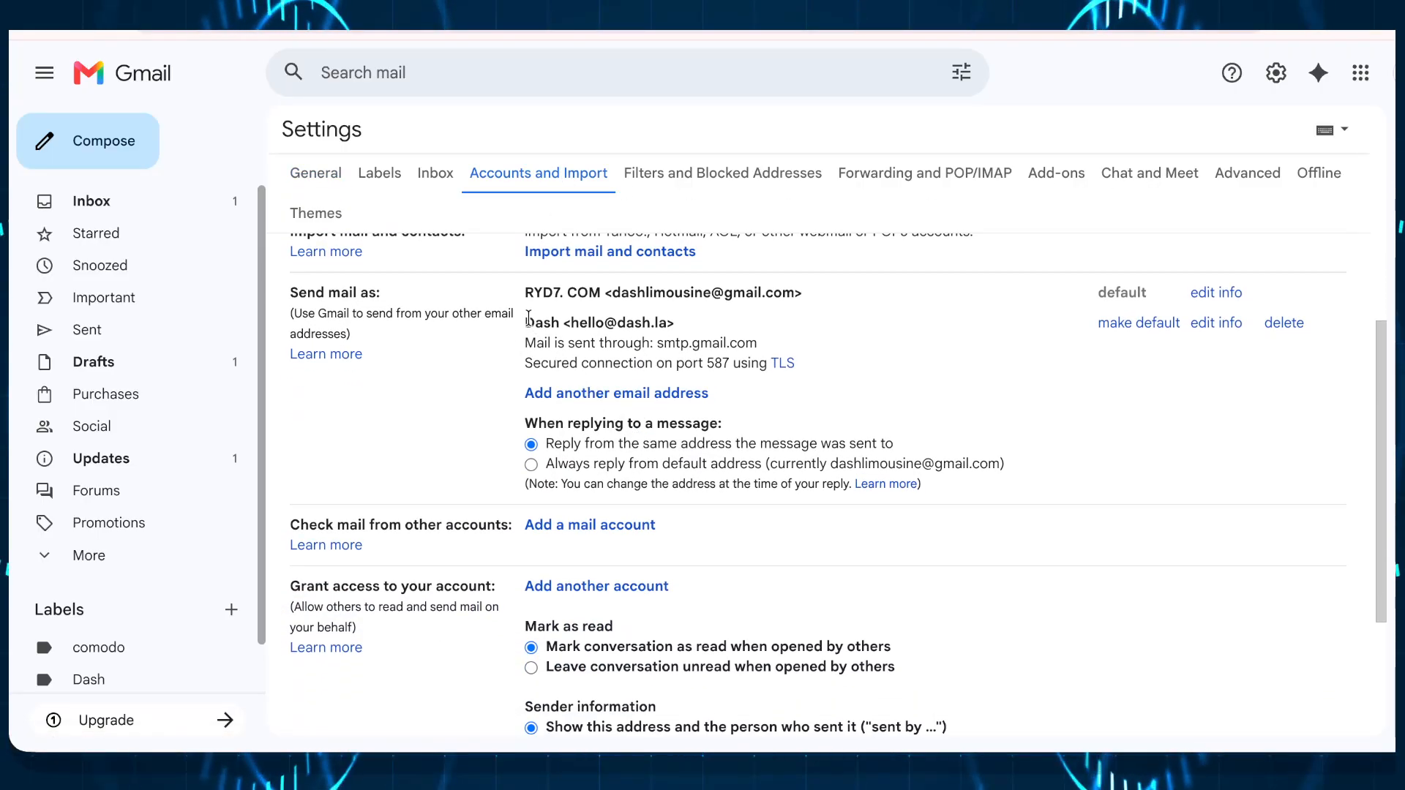
pyautogui.moveTo(522, 321); pyautogui.dragTo(746, 326)
pyautogui.click(830, 345)
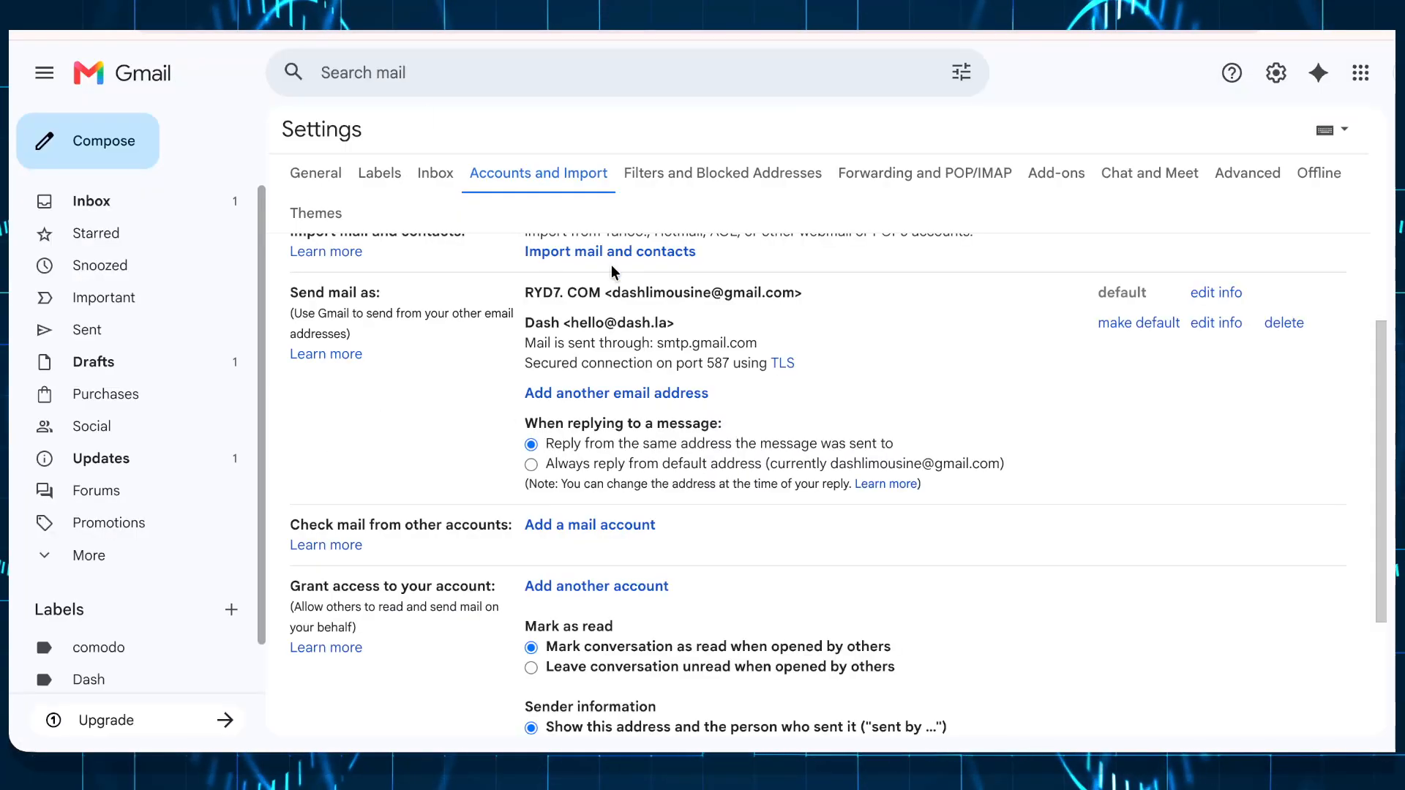
pyautogui.click(1390, 73)
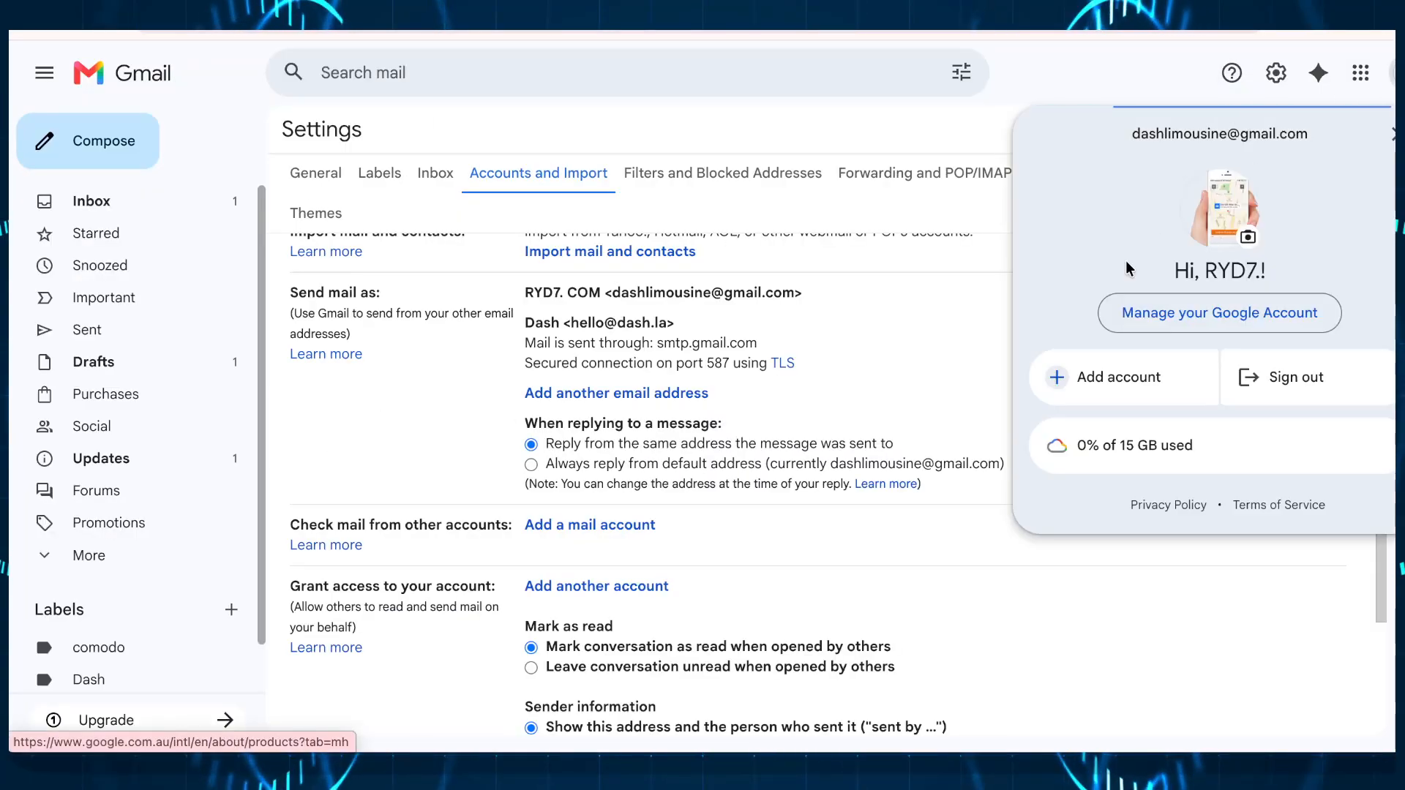
# Step: Find App passwords by searching 'app' in Google Account and verify with the passkey
pyautogui.click(1166, 324)
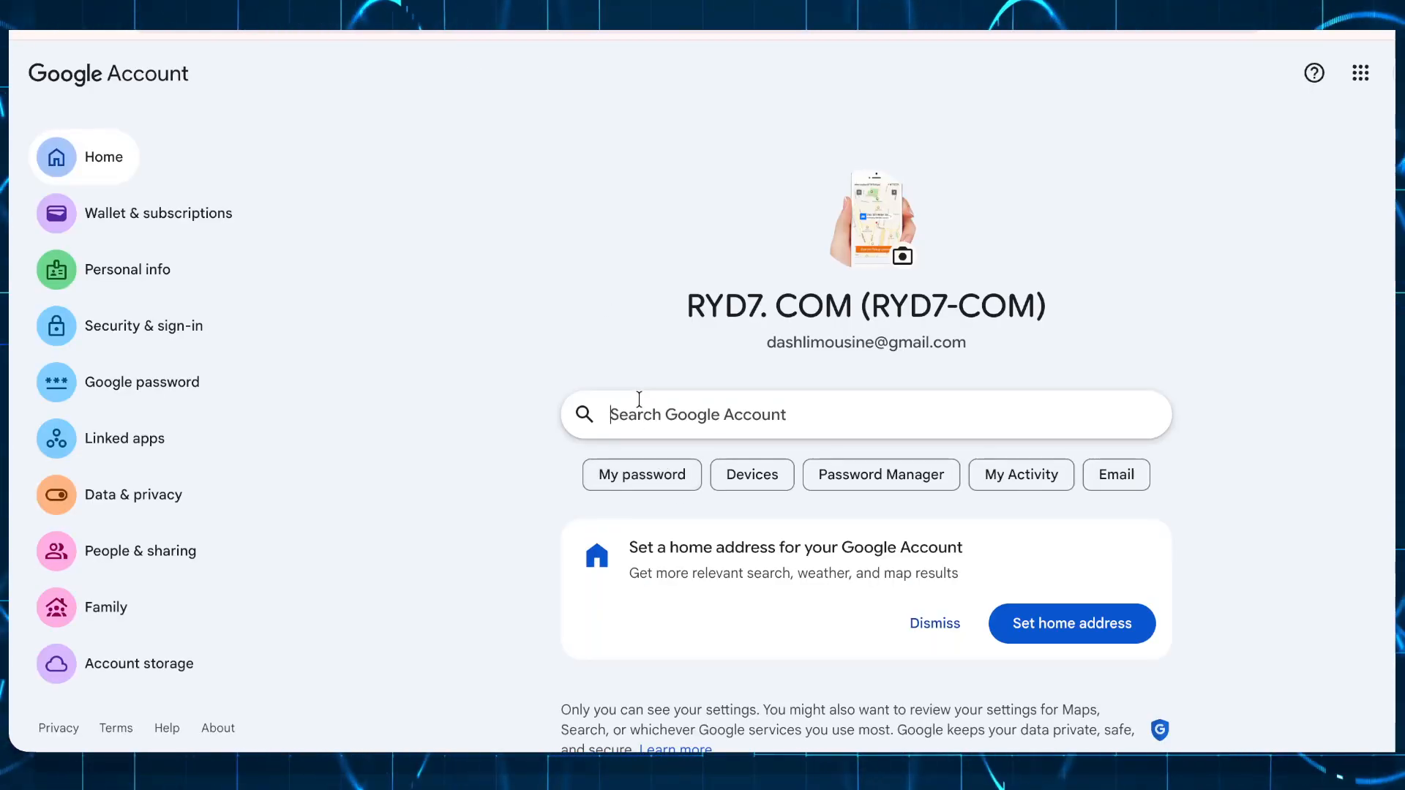
pyautogui.click(639, 399)
pyautogui.write('app')
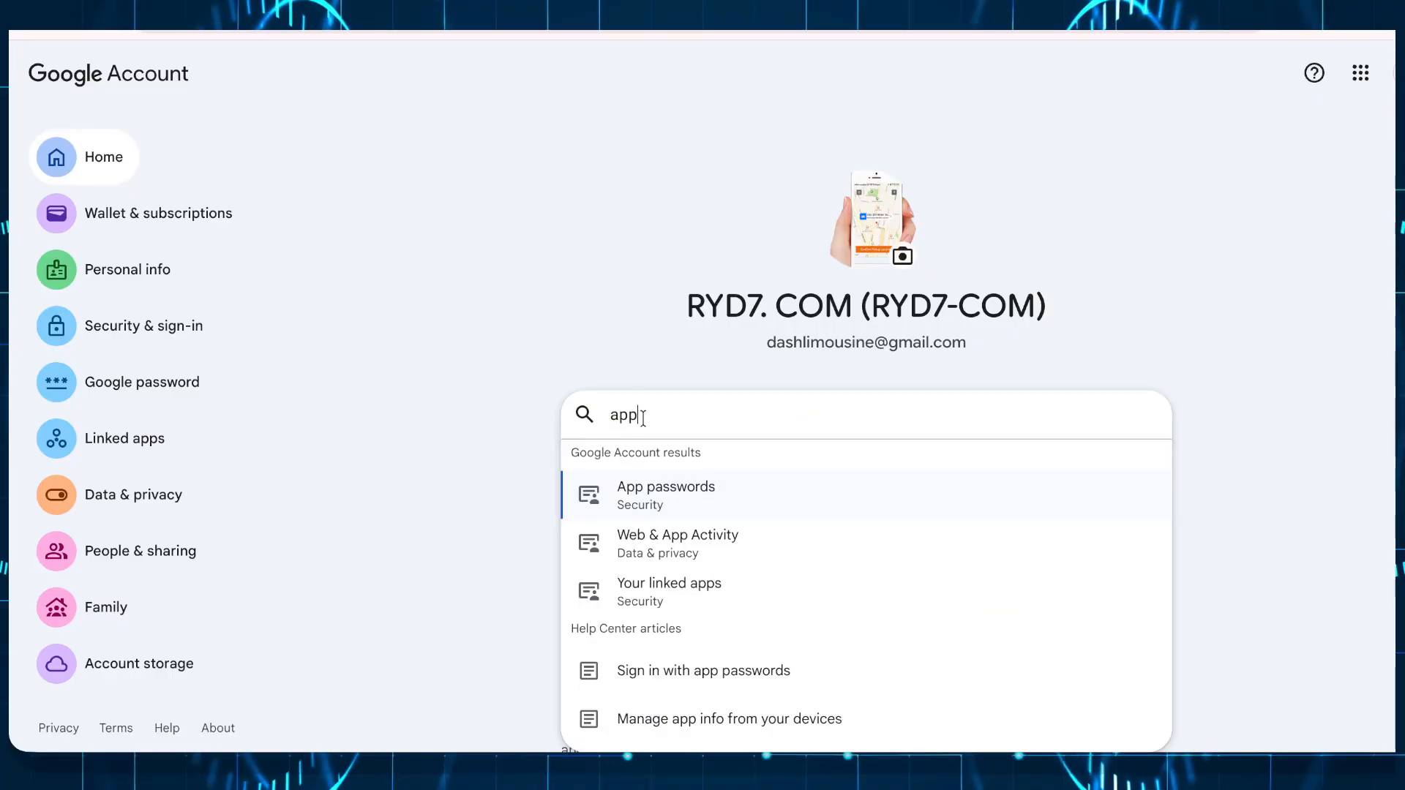
pyautogui.click(659, 498)
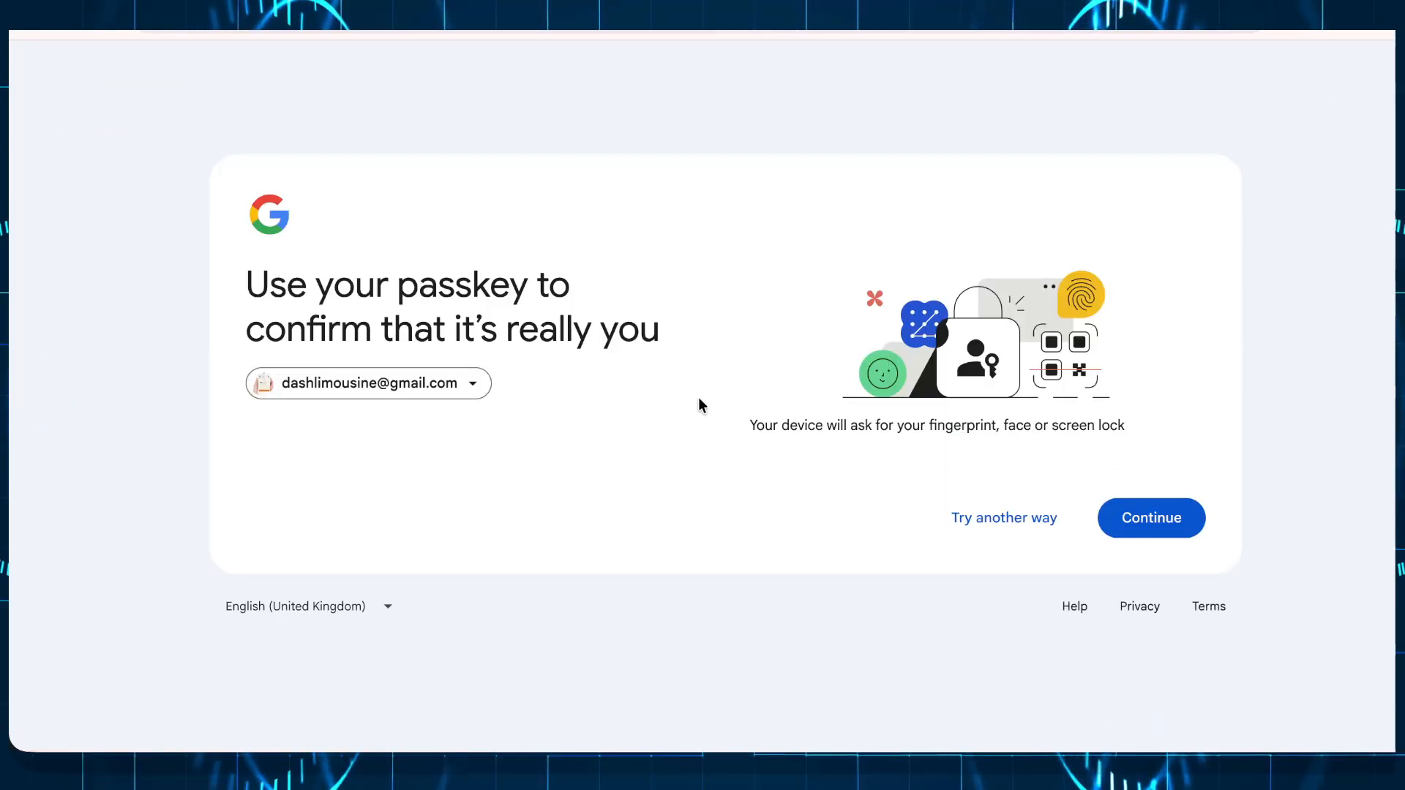
pyautogui.click(1167, 522)
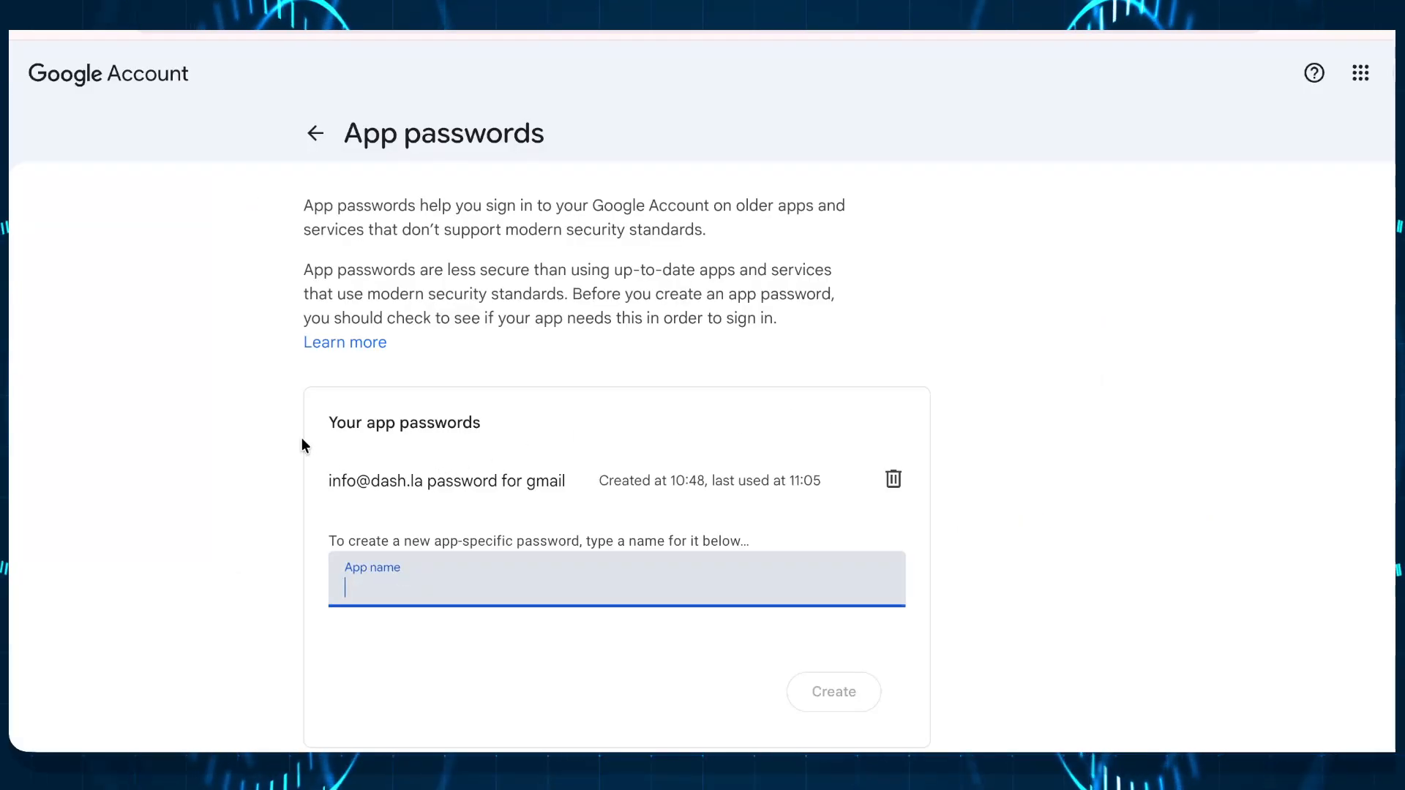
pyautogui.moveTo(329, 477); pyautogui.dragTo(587, 494)
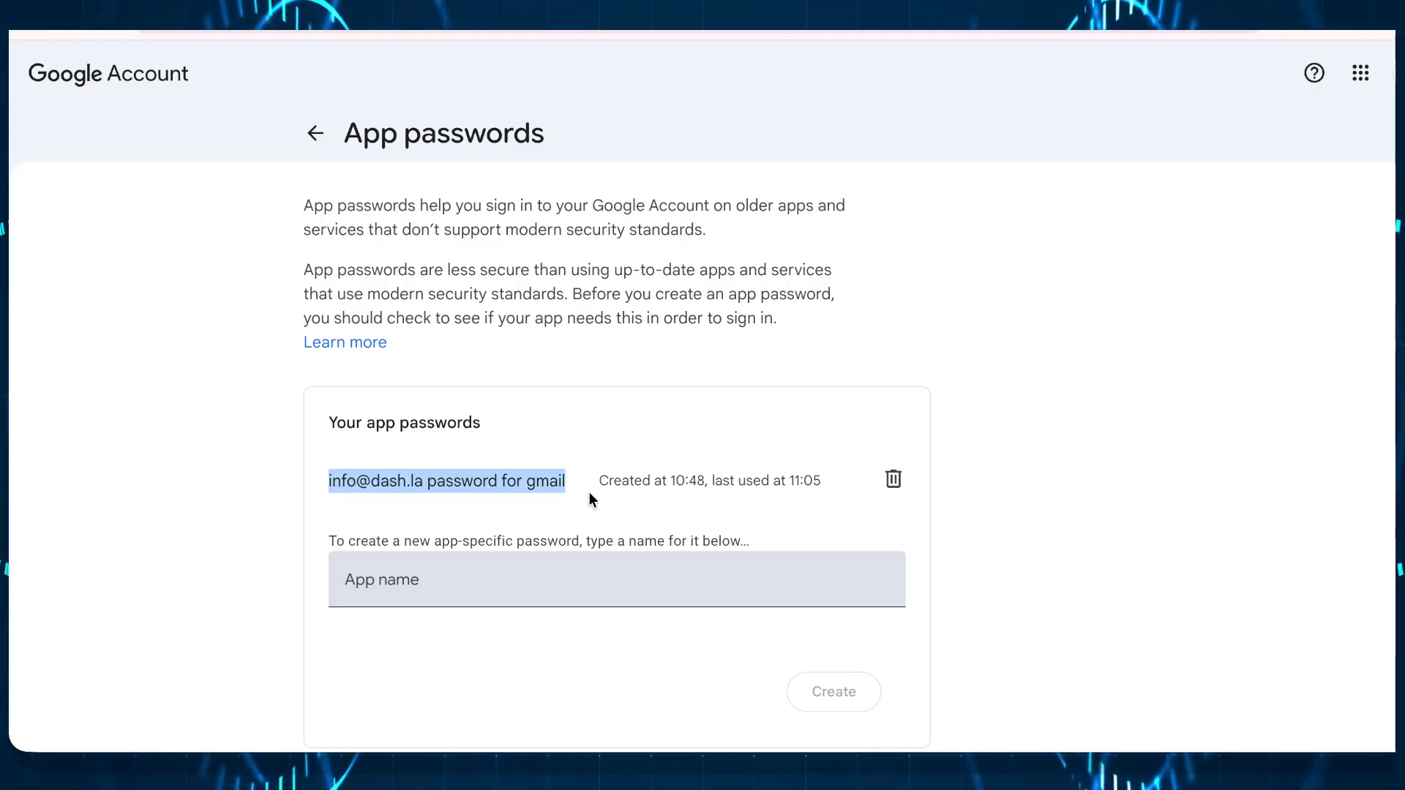
pyautogui.click(421, 575)
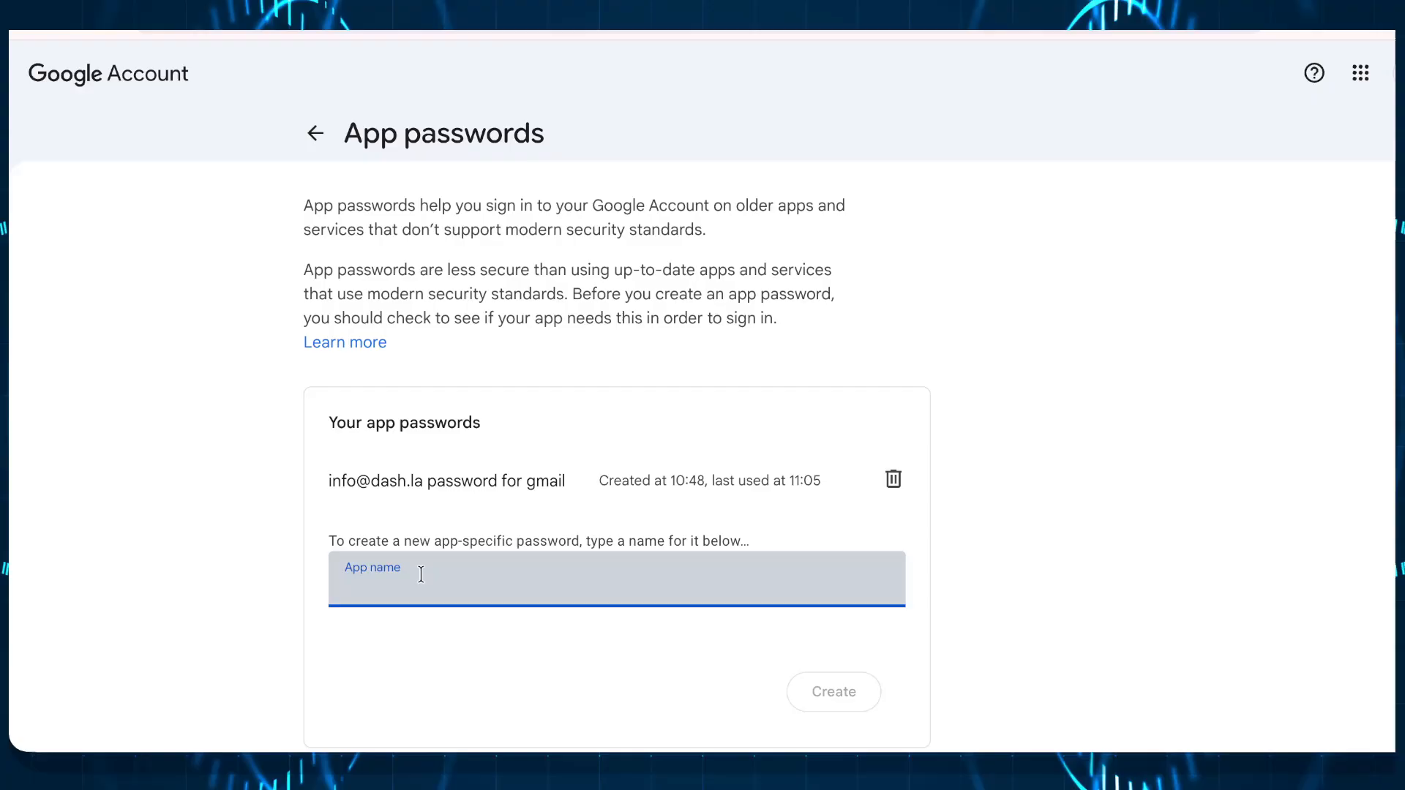
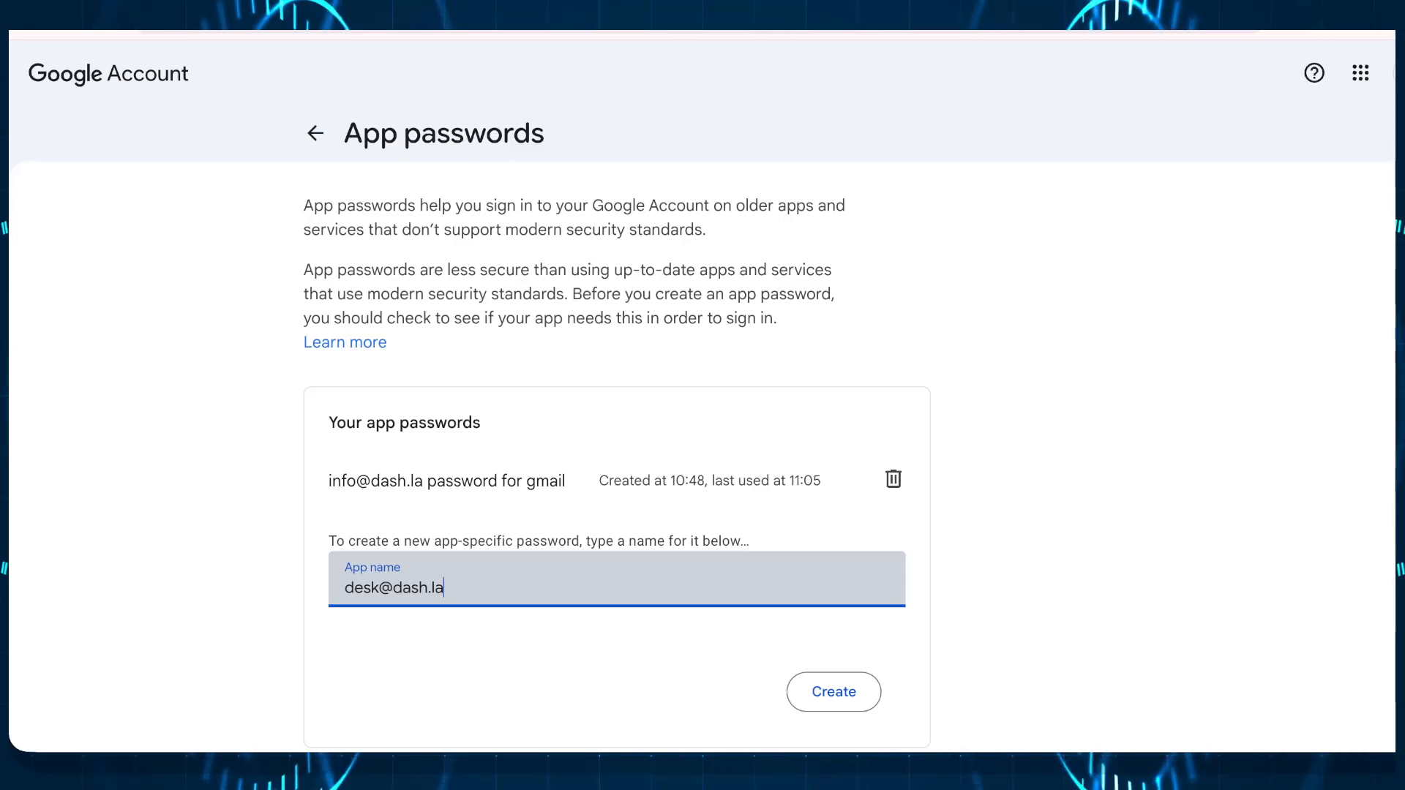
pyautogui.write('for')
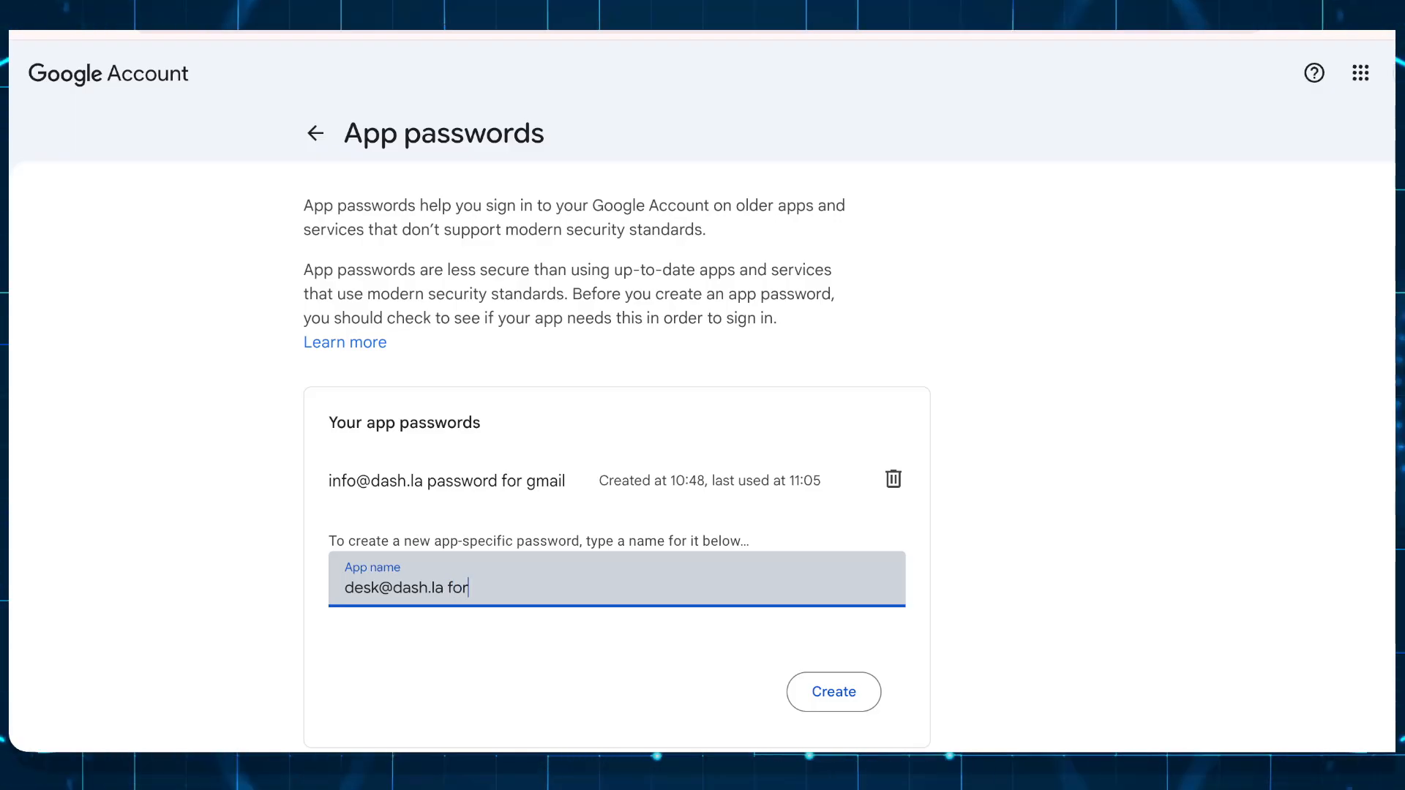
pyautogui.write(' gmai')
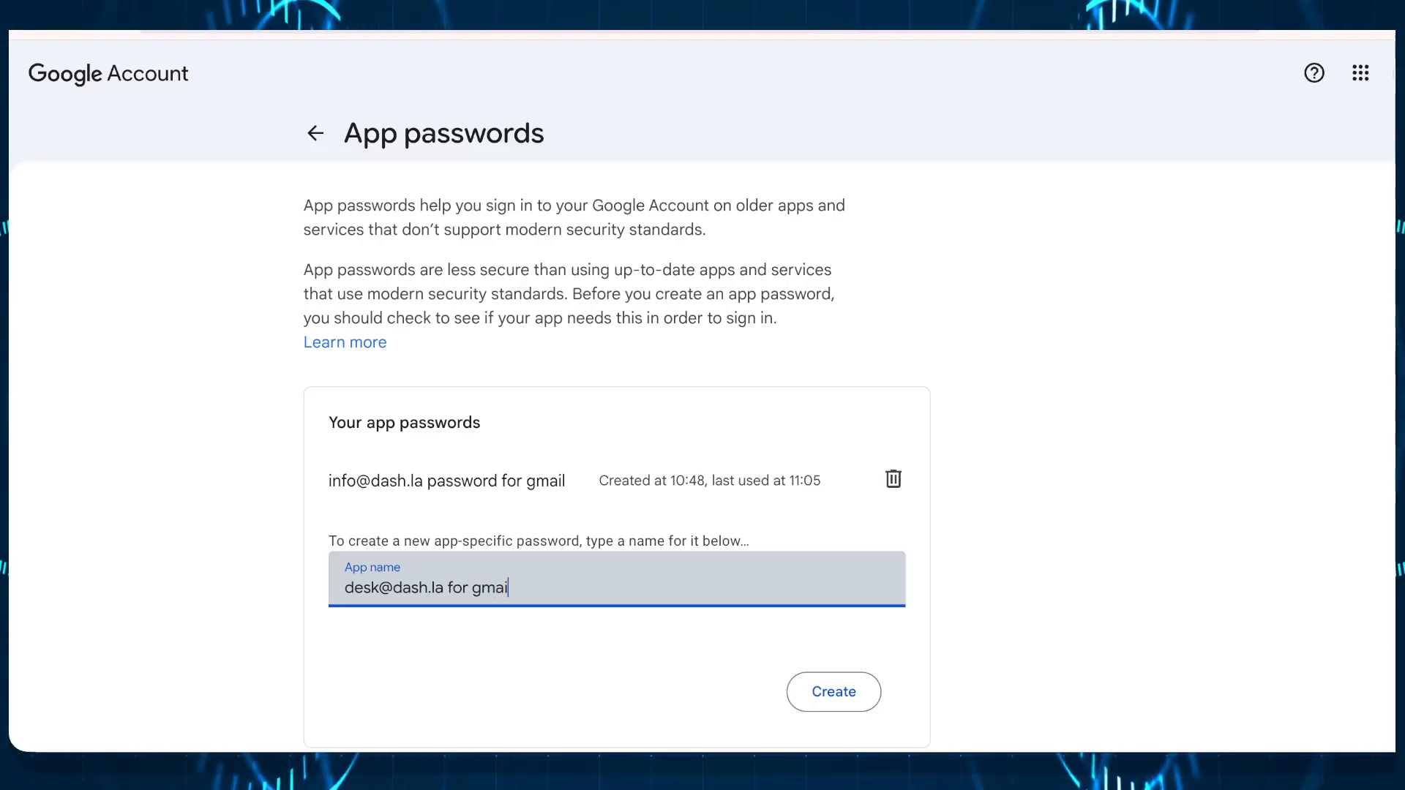
pyautogui.write('l')
pyautogui.click(841, 694)
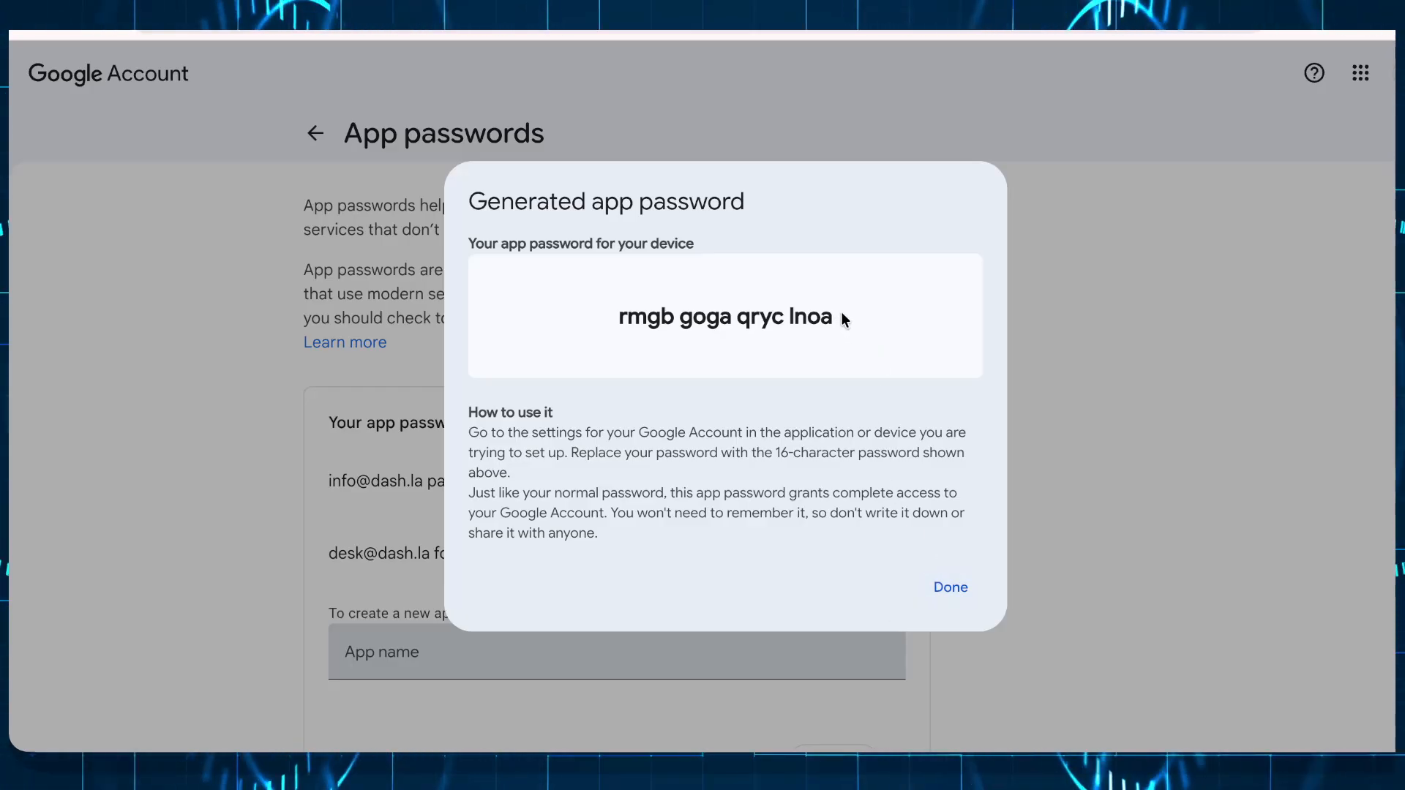
# Step: Copy the generated 16-character app password code
pyautogui.moveTo(841, 315); pyautogui.dragTo(554, 320)
pyautogui.rightClick(668, 315)
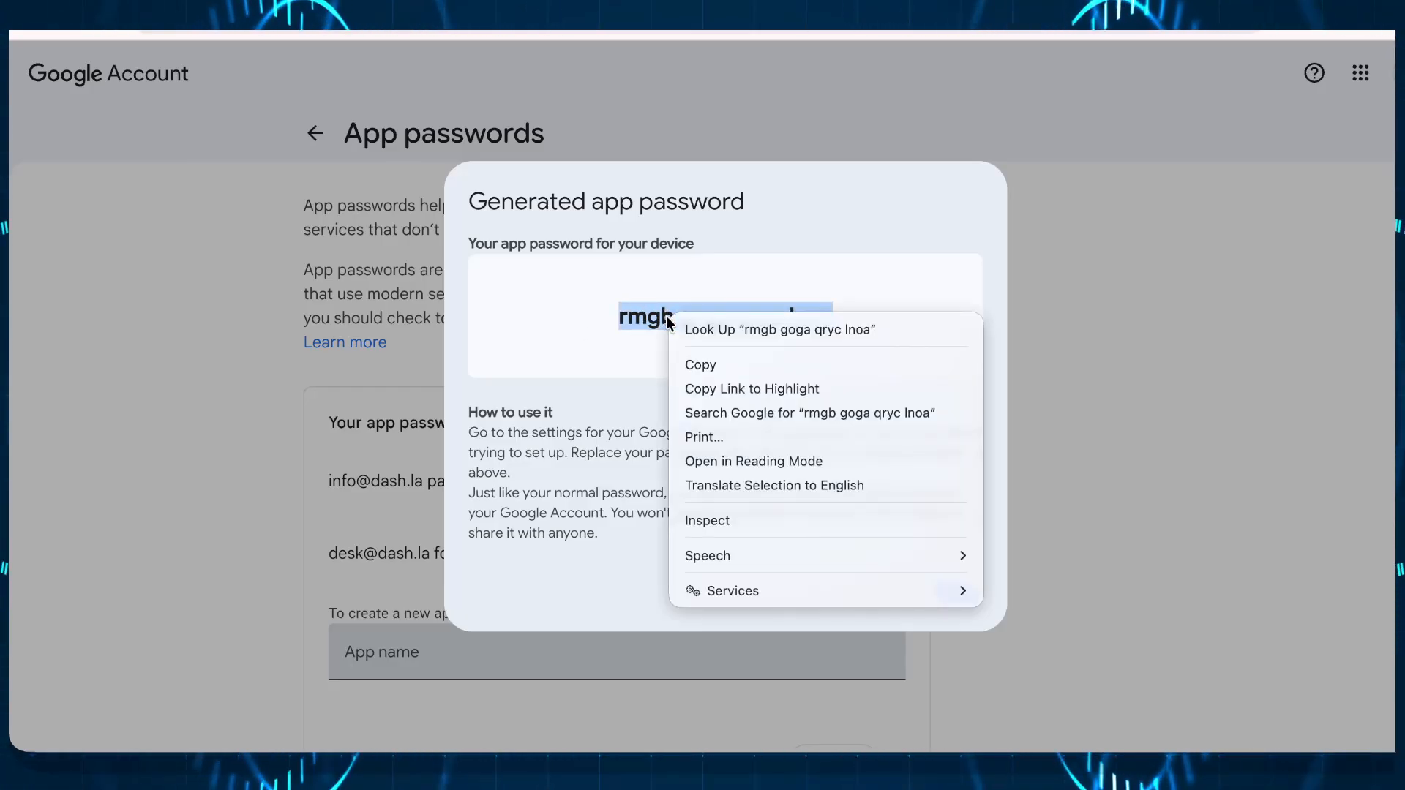
pyautogui.click(702, 365)
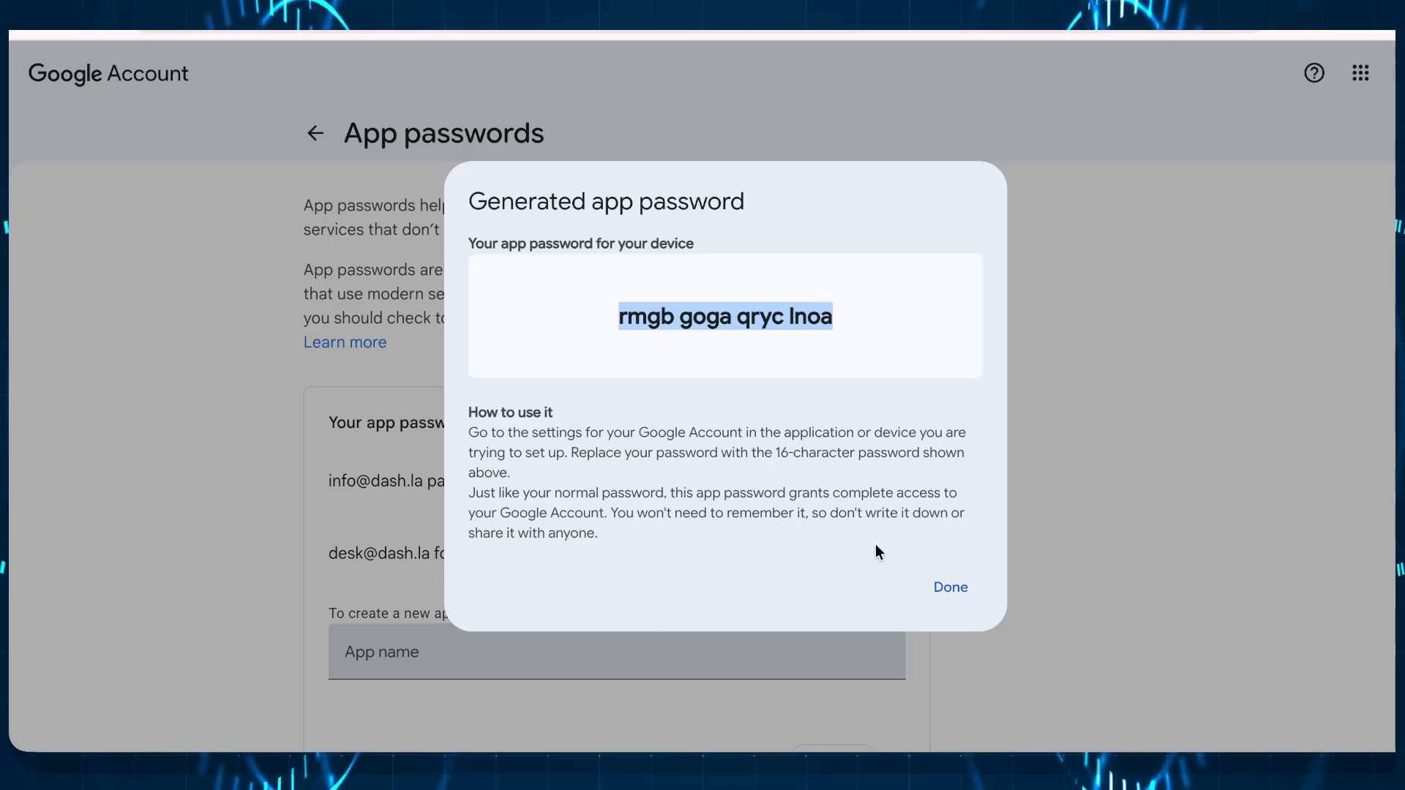
pyautogui.click(951, 590)
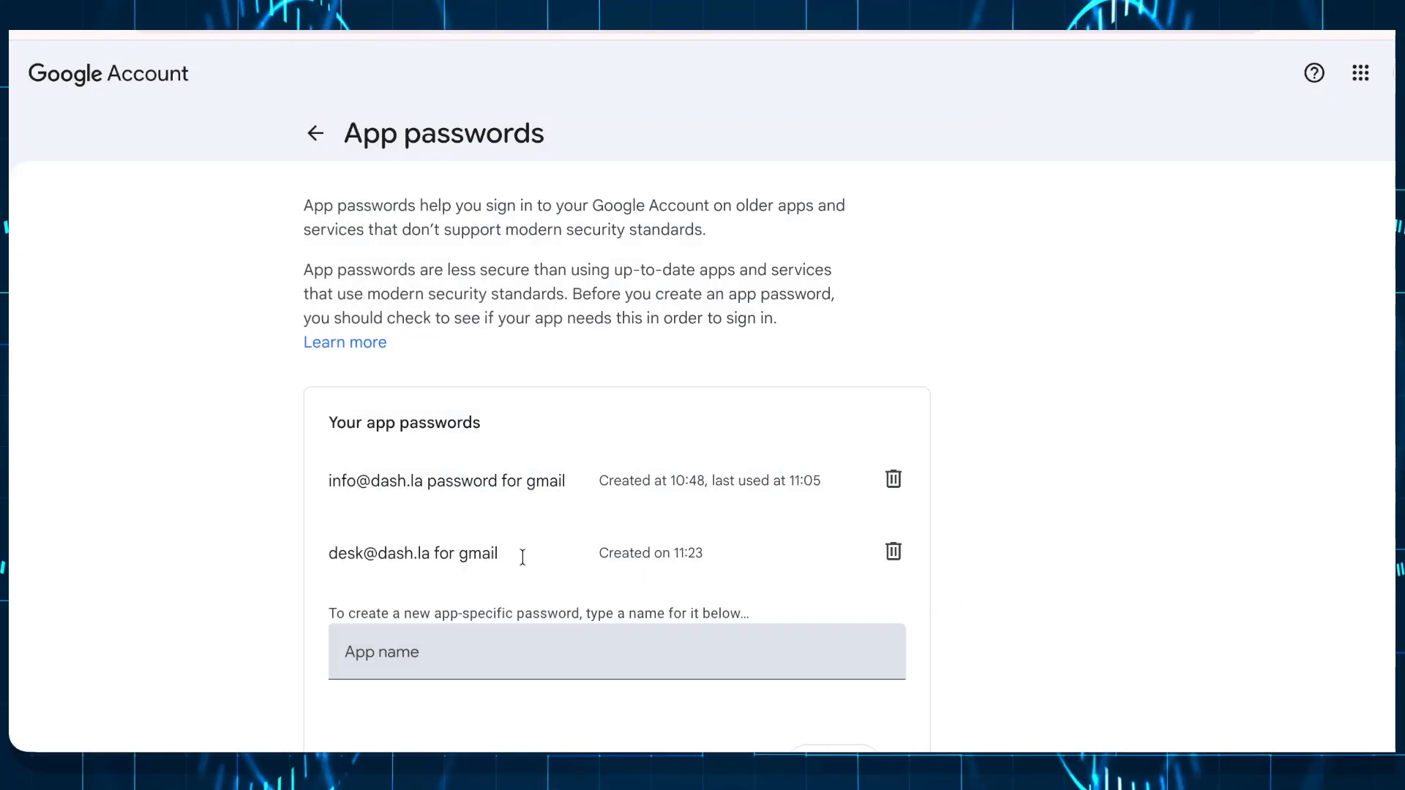
pyautogui.click(893, 554)
pyautogui.scroll(-1, 794, 705)
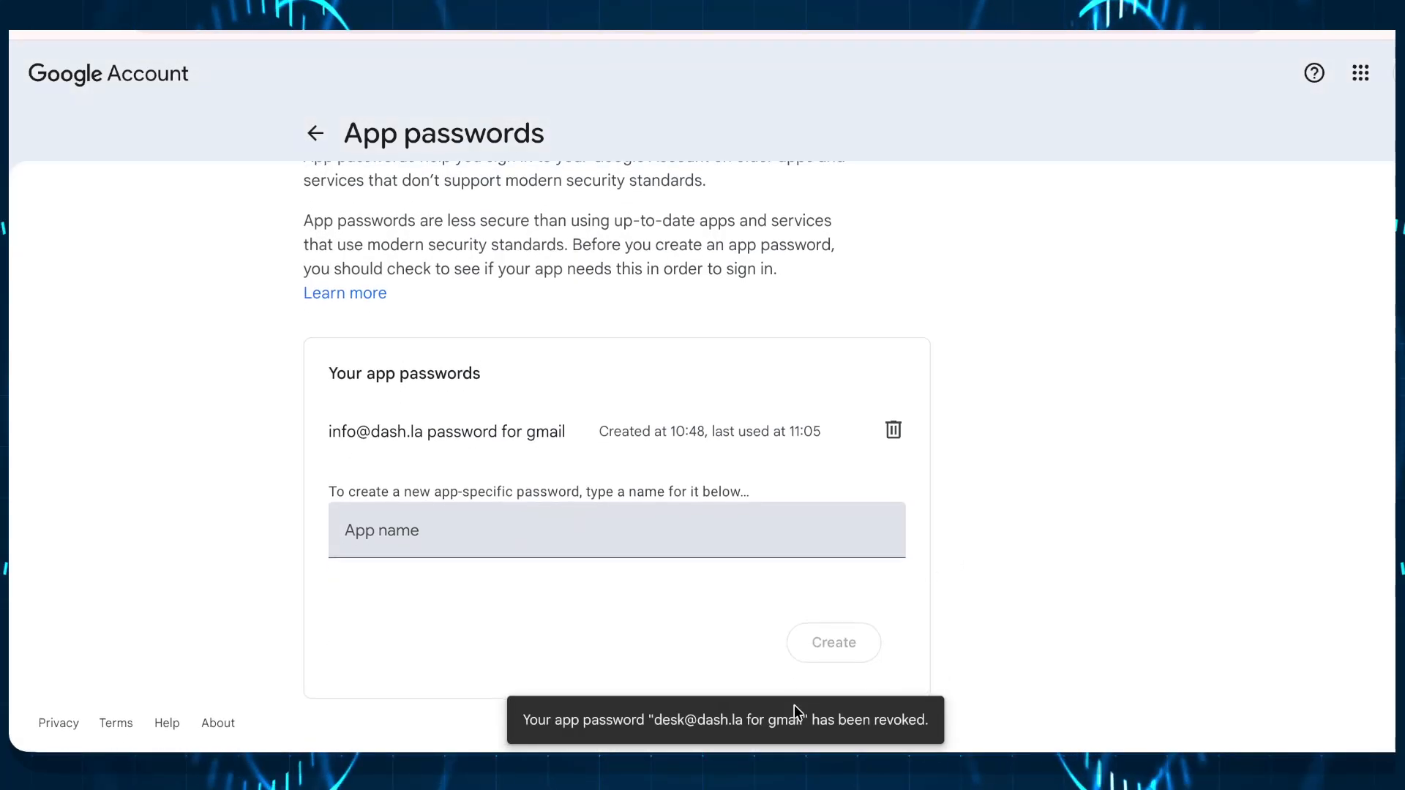
pyautogui.click(394, 528)
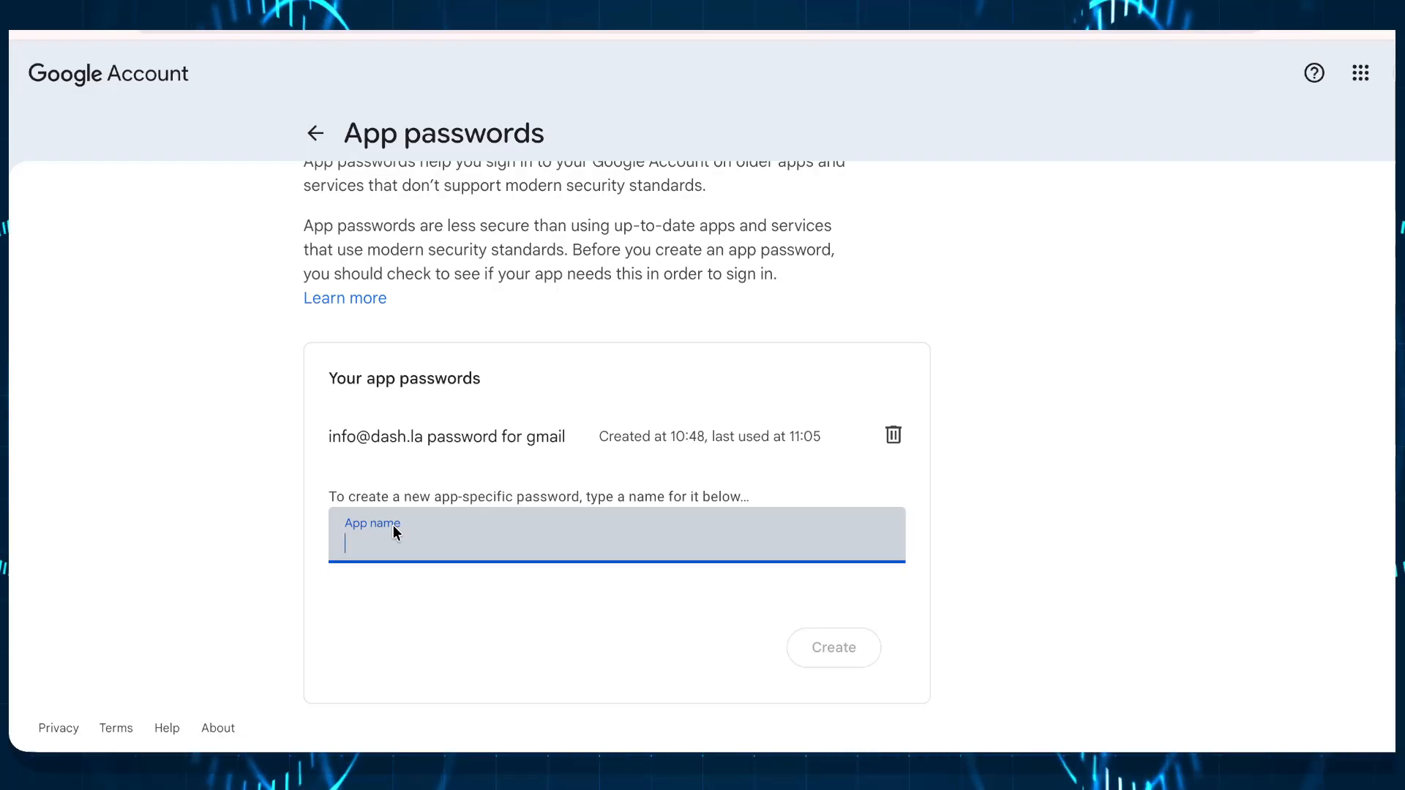
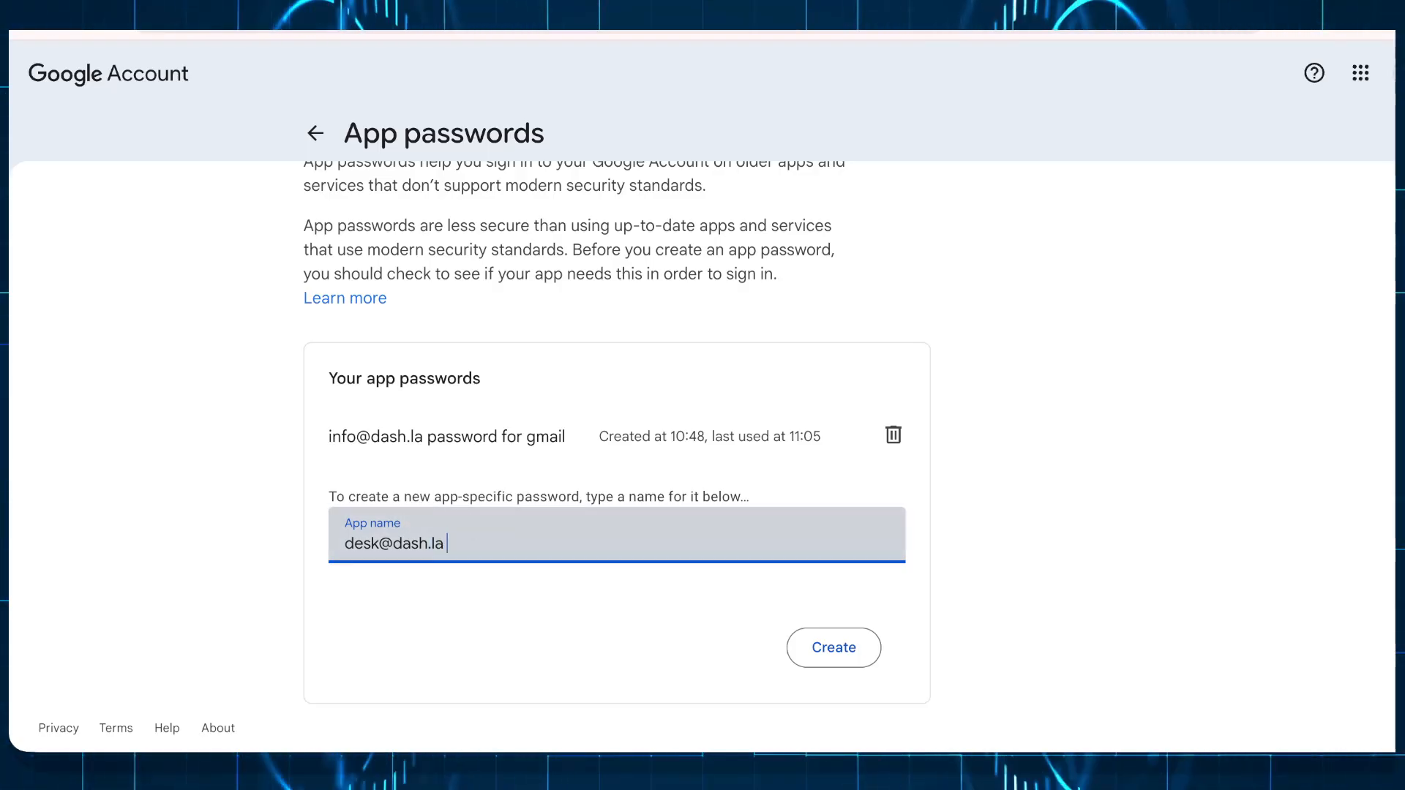
pyautogui.write(' passw')
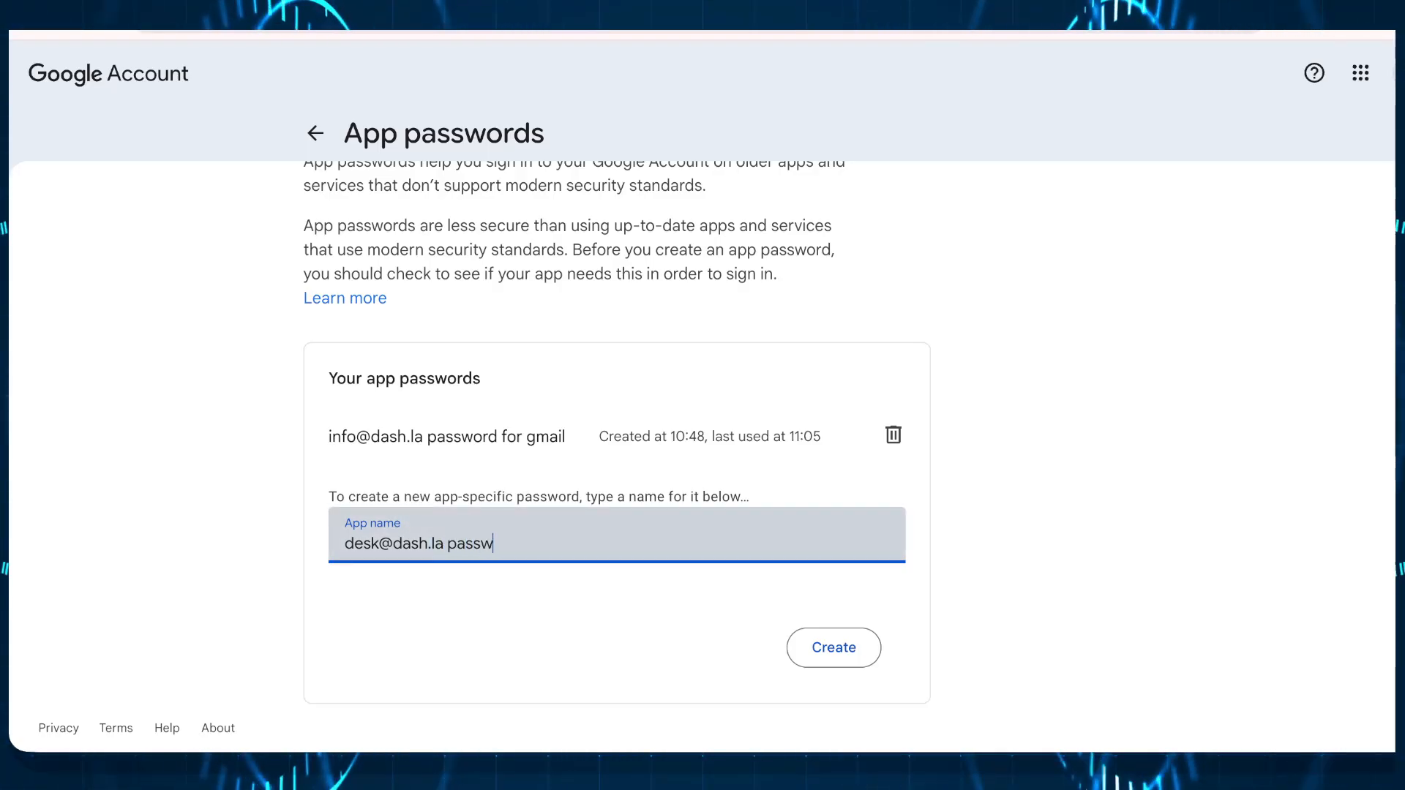
pyautogui.write('ord for Gmail')
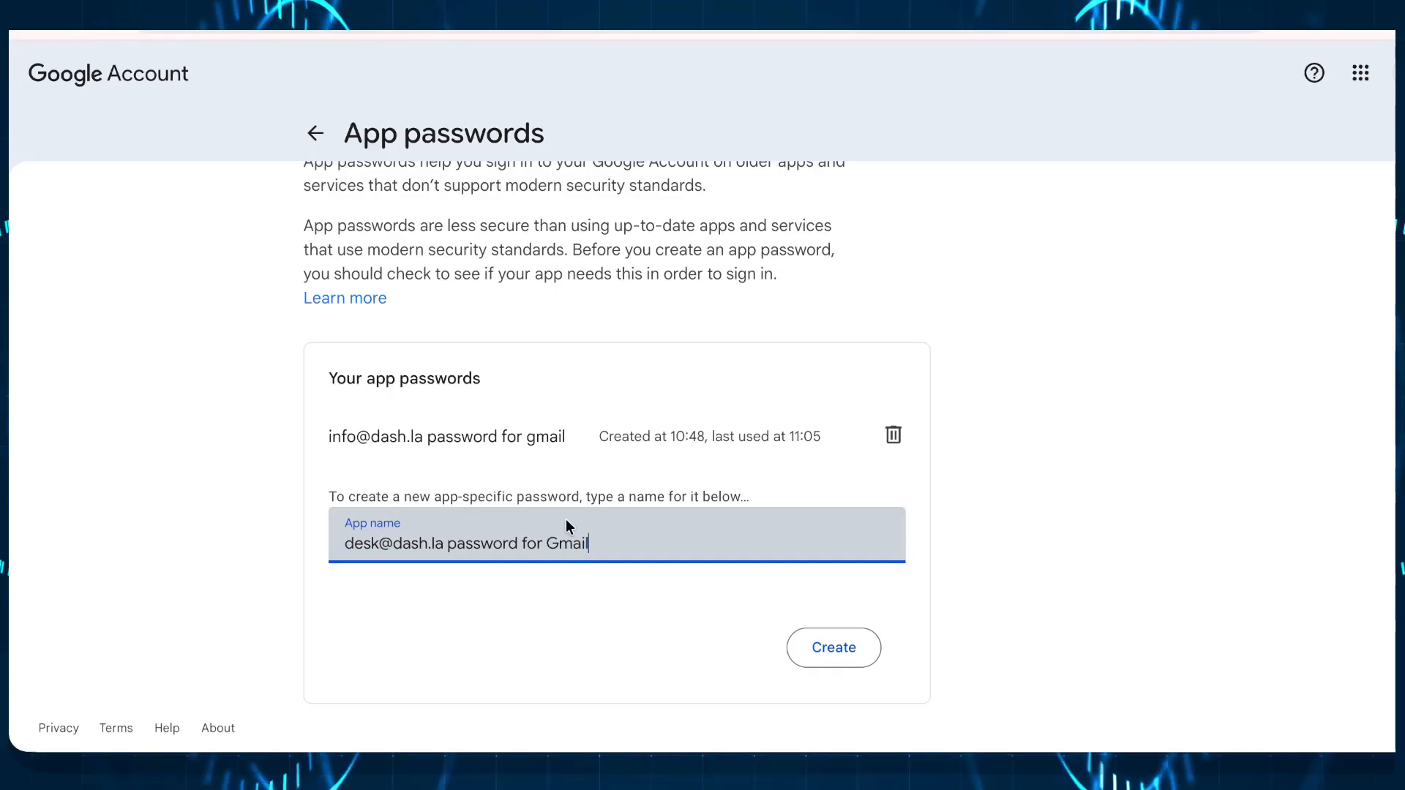
pyautogui.click(838, 648)
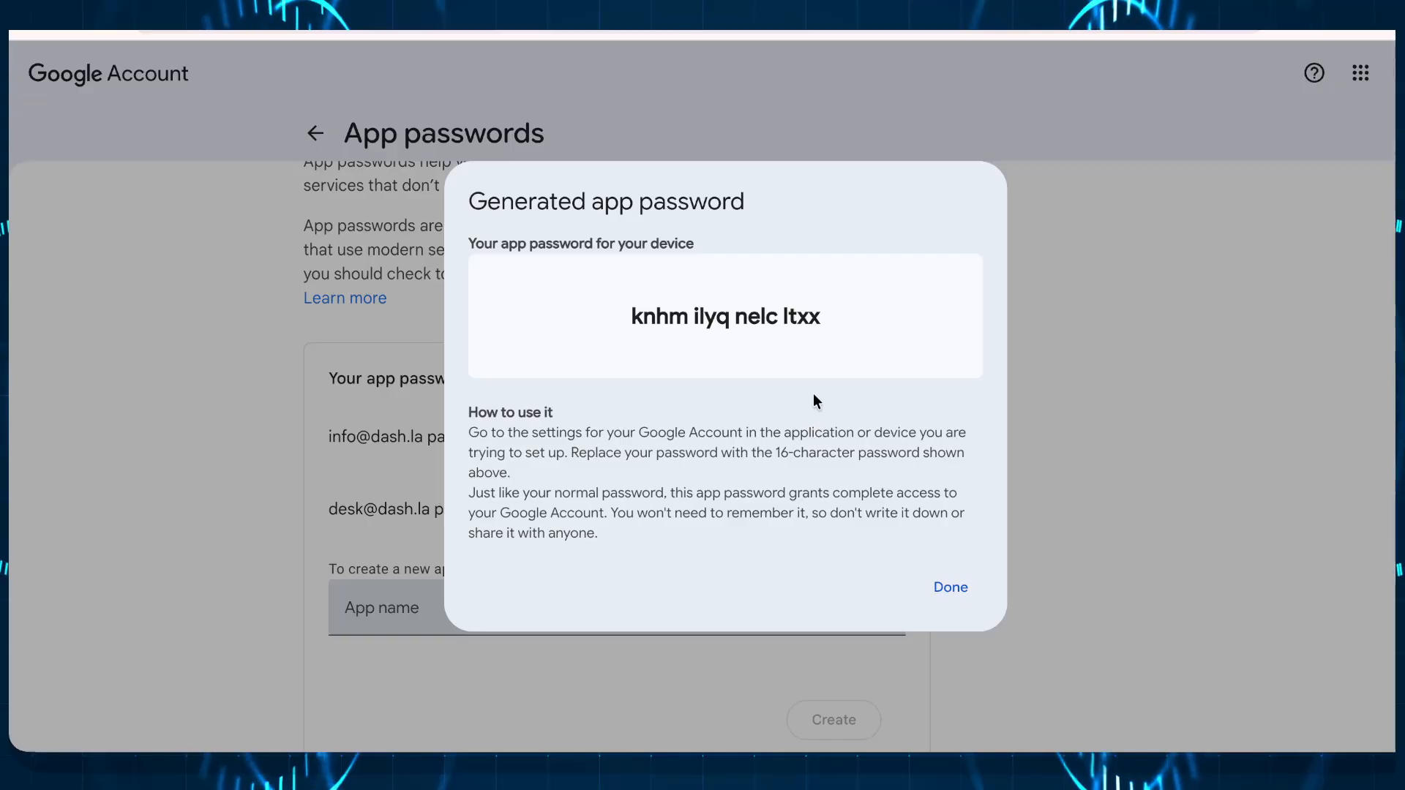
pyautogui.moveTo(821, 316); pyautogui.dragTo(584, 328)
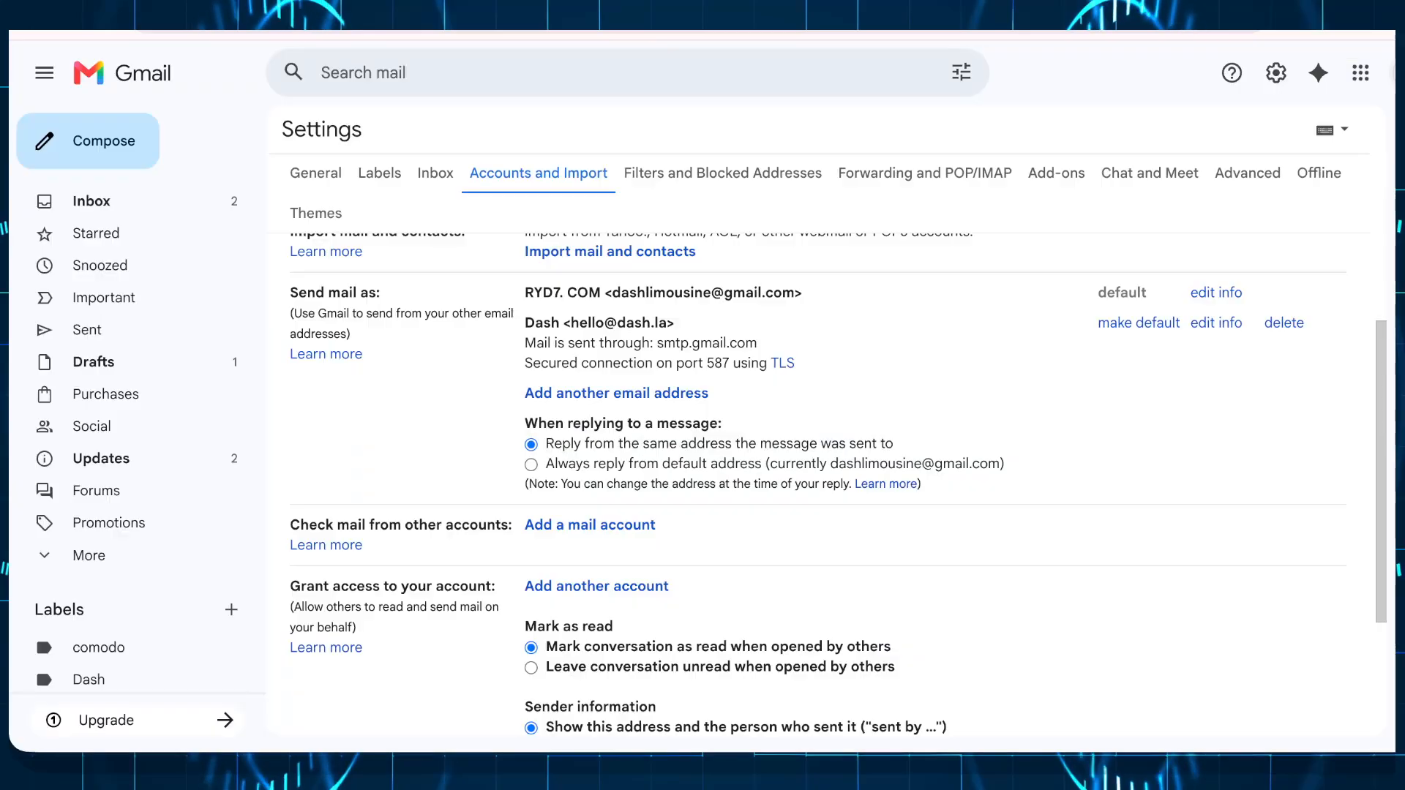
pyautogui.click(234, 37)
pyautogui.scroll(-2, 454, 301)
pyautogui.scroll(4, 454, 301)
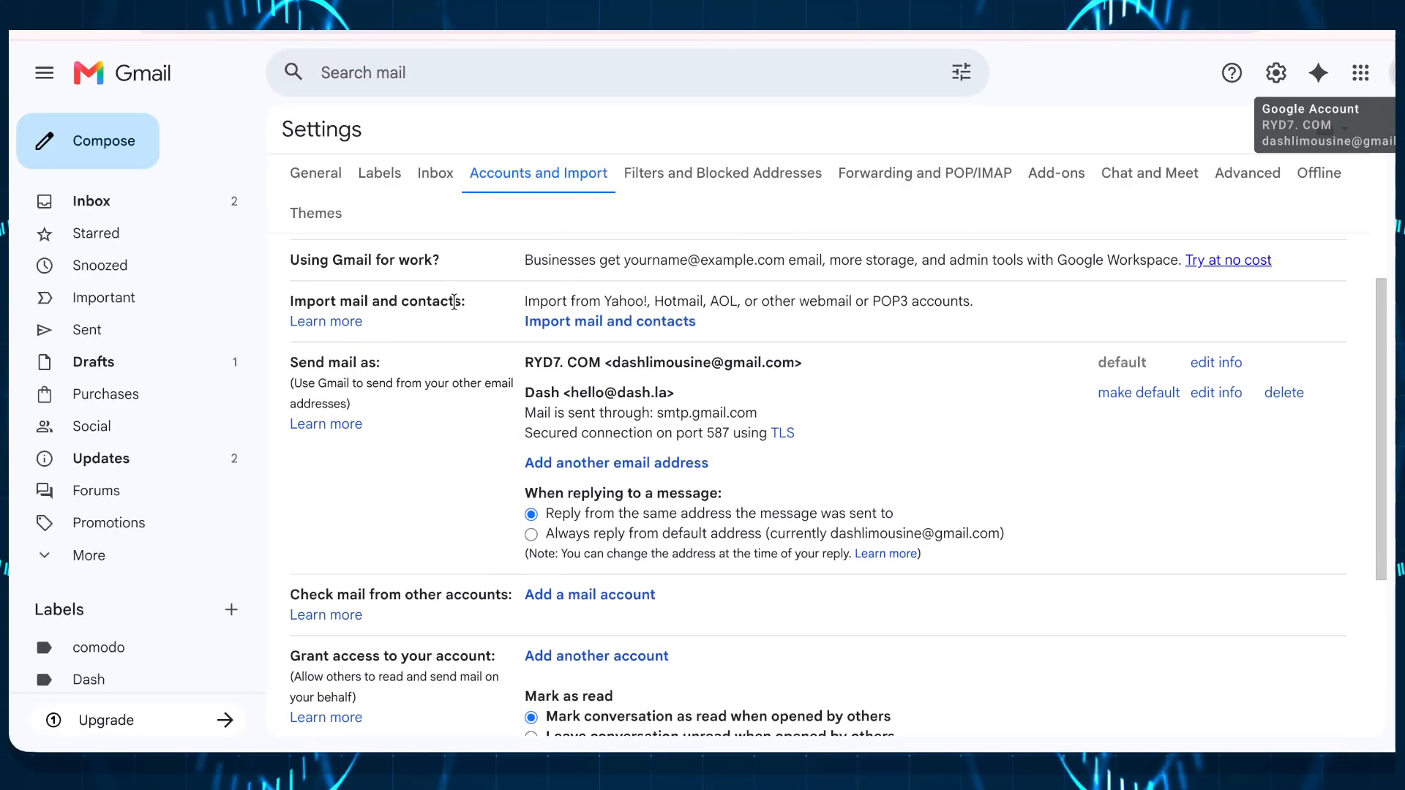
pyautogui.scroll(-1, 489, 265)
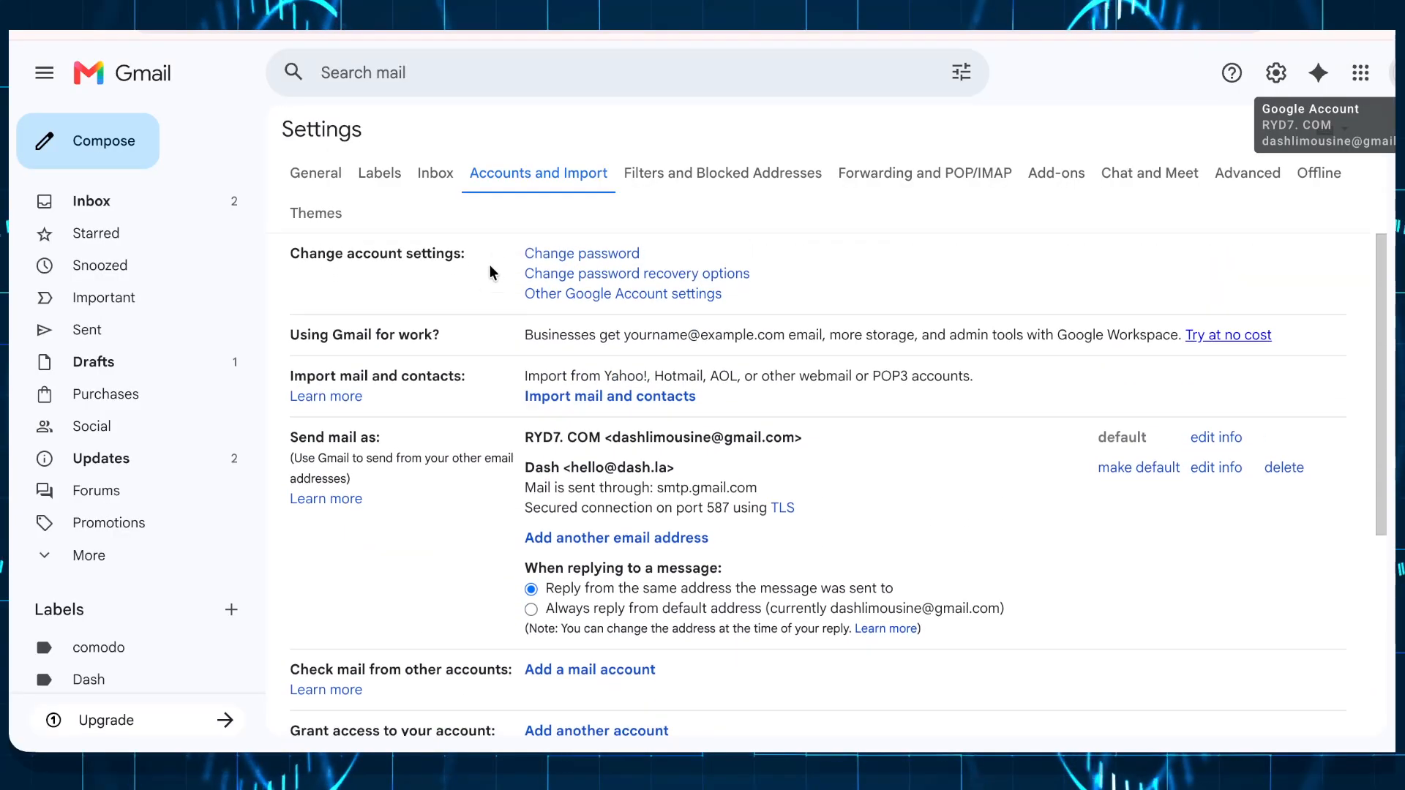
pyautogui.scroll(-3, 583, 439)
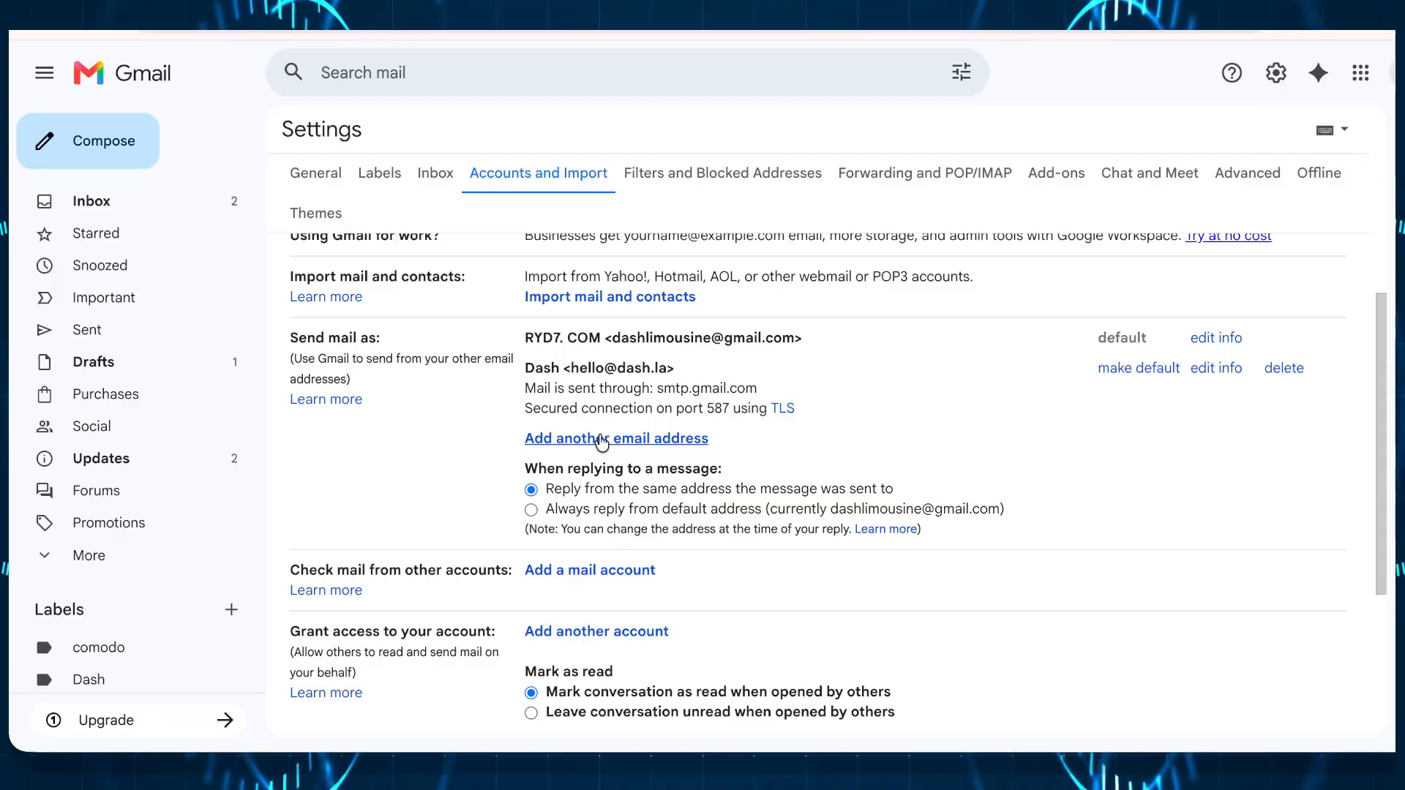
pyautogui.click(598, 438)
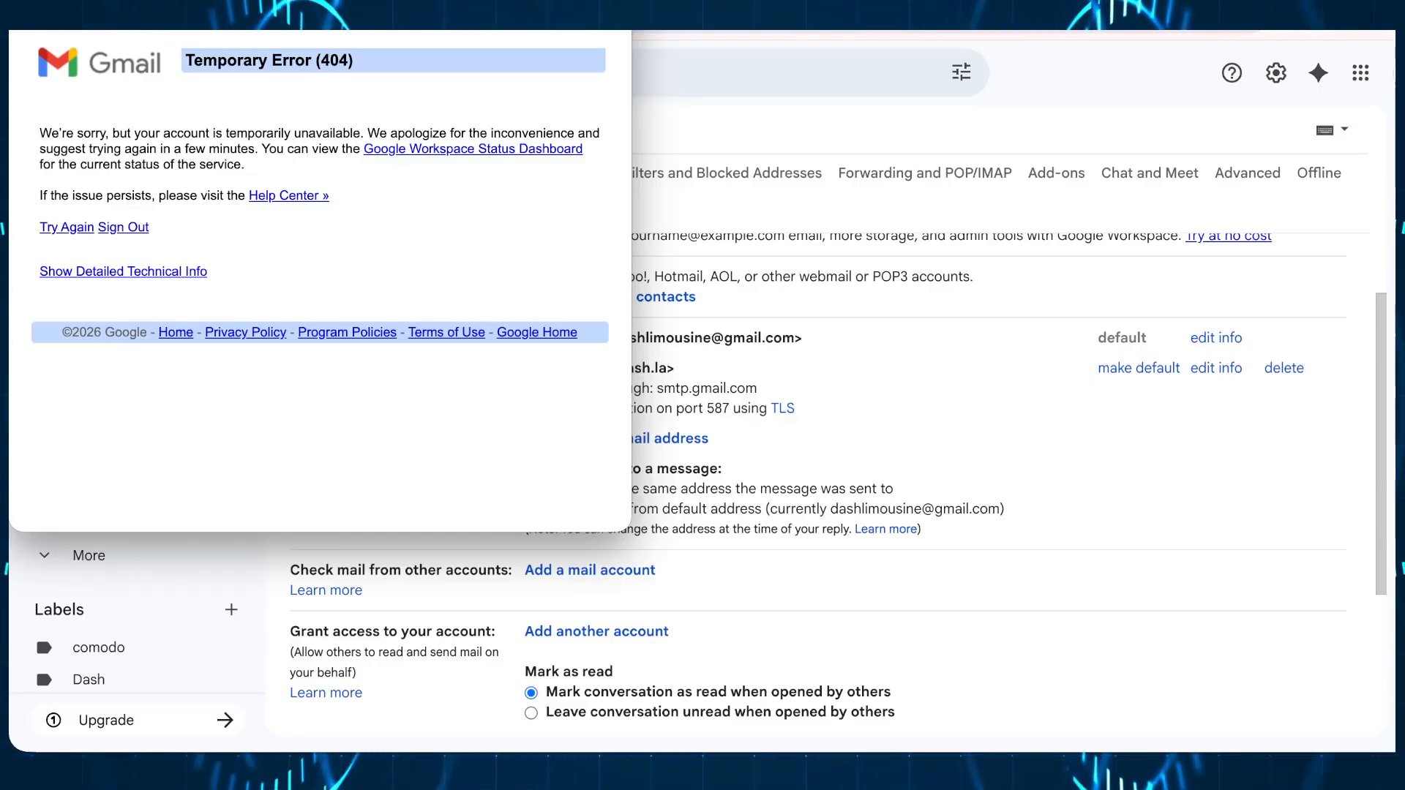
pyautogui.moveTo(320, 30); pyautogui.dragTo(489, 31)
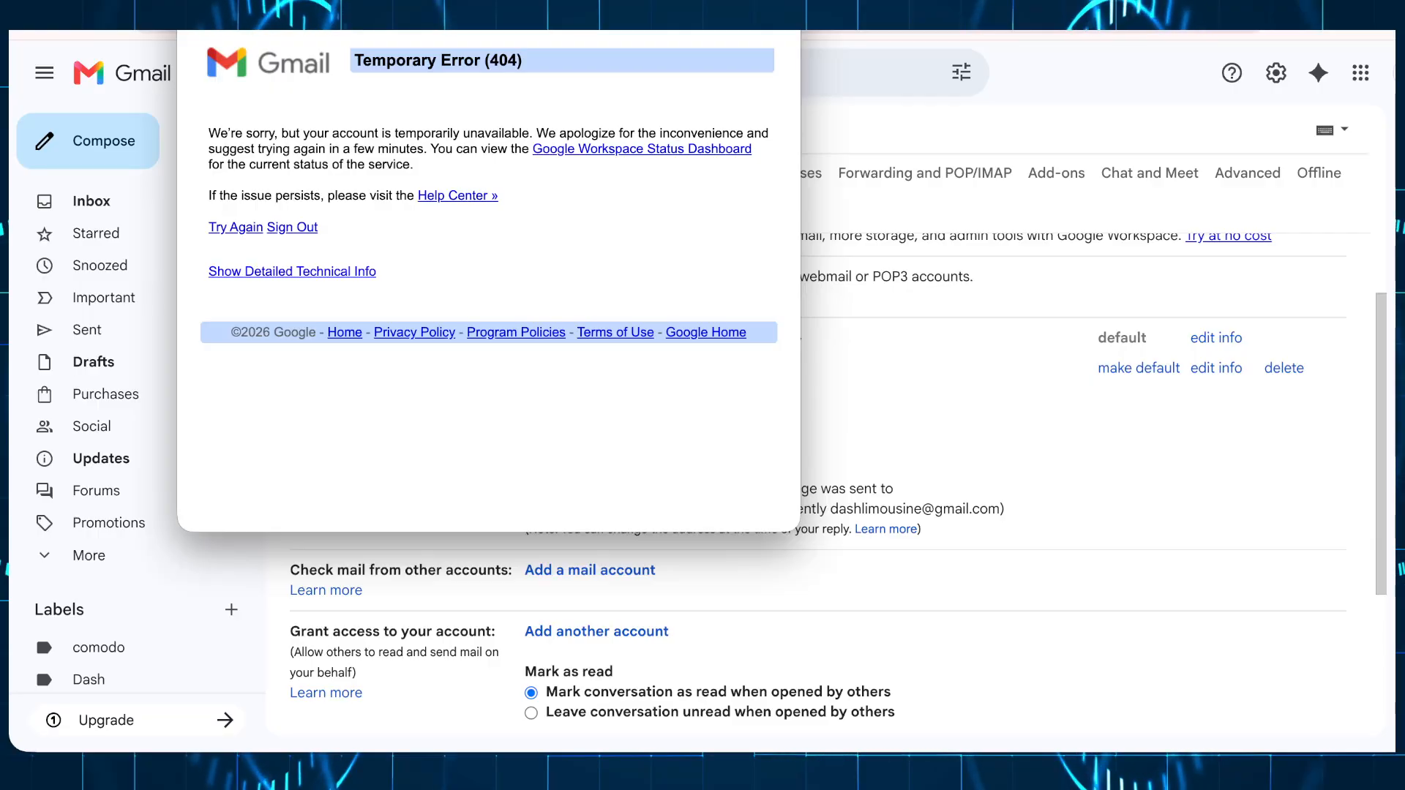
pyautogui.click(193, 29)
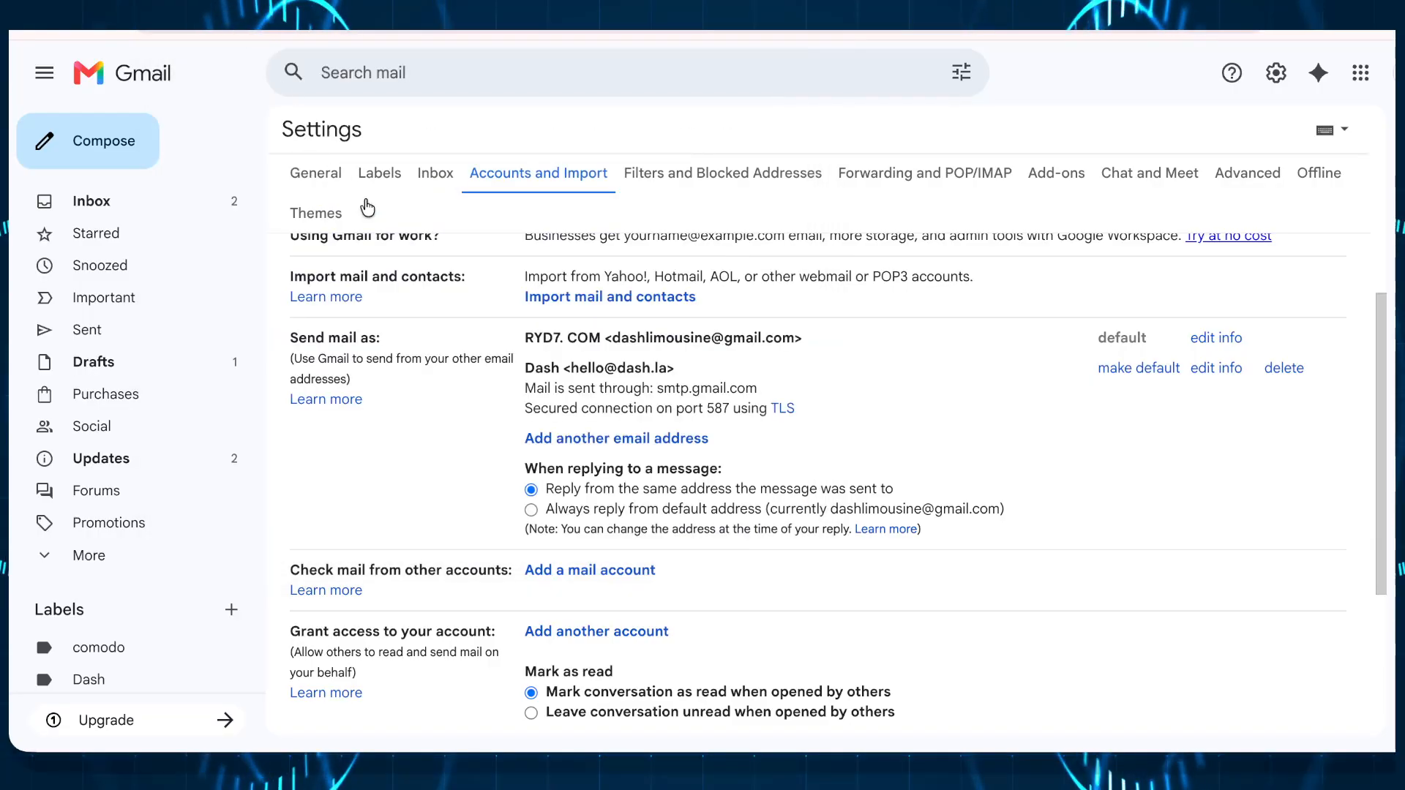
pyautogui.rightClick(494, 395)
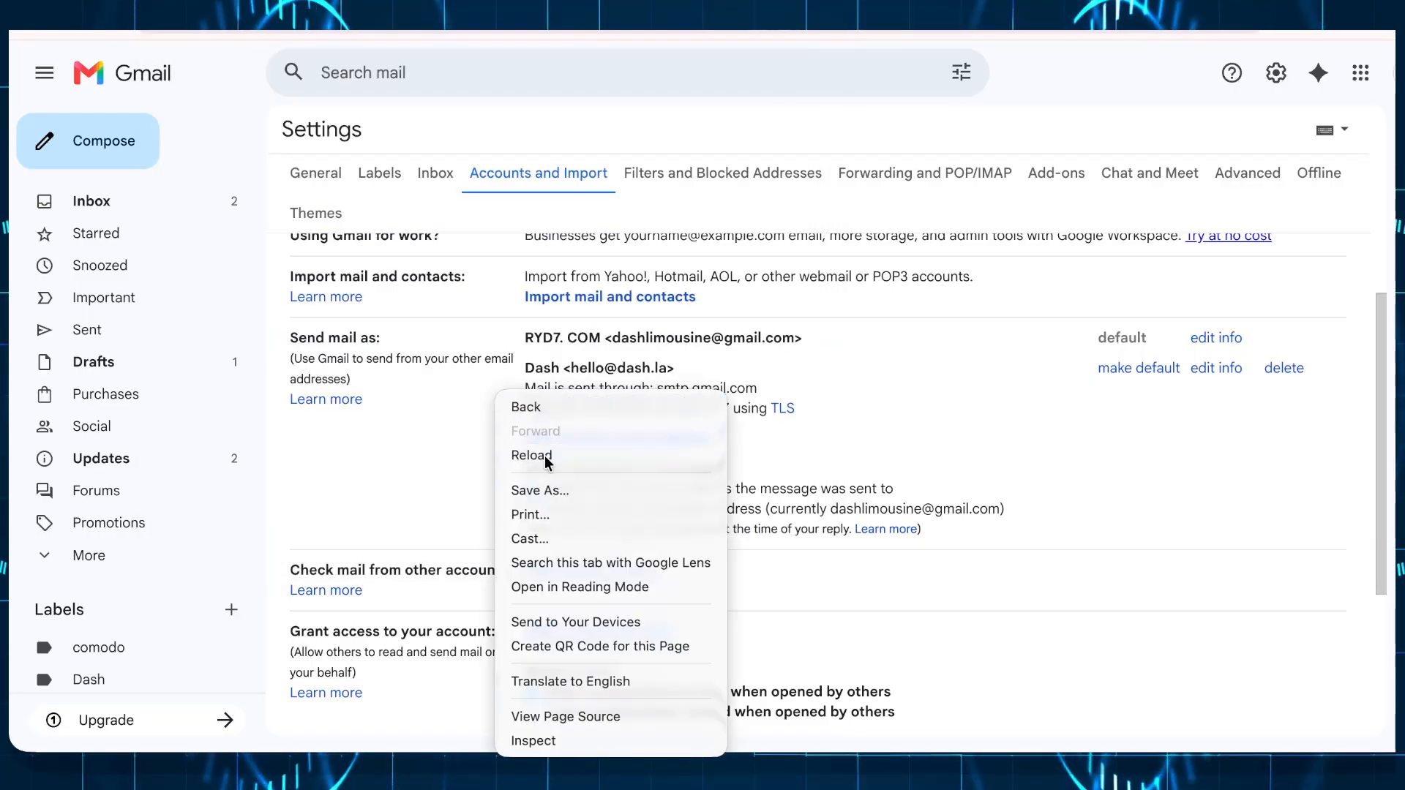
pyautogui.click(543, 455)
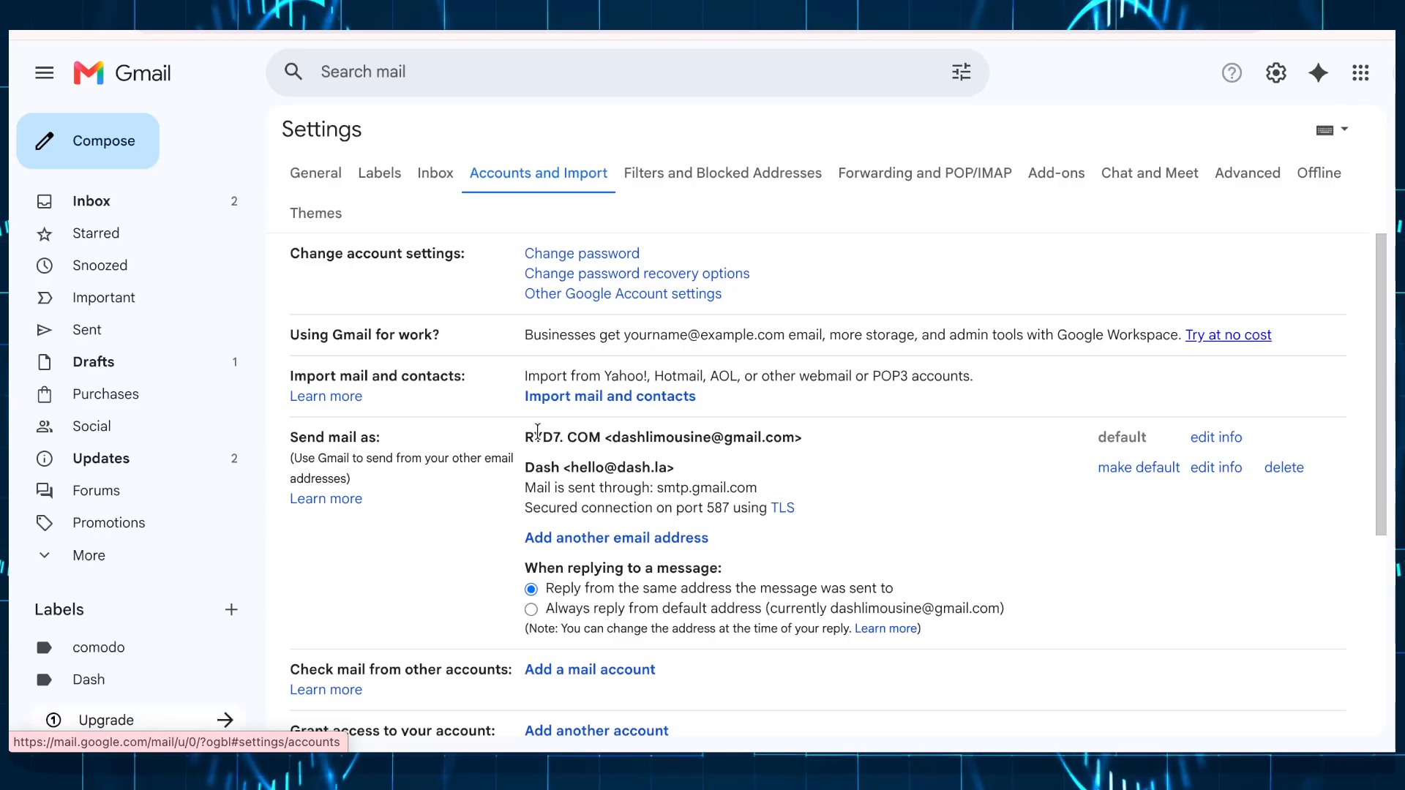
pyautogui.scroll(-1, 585, 442)
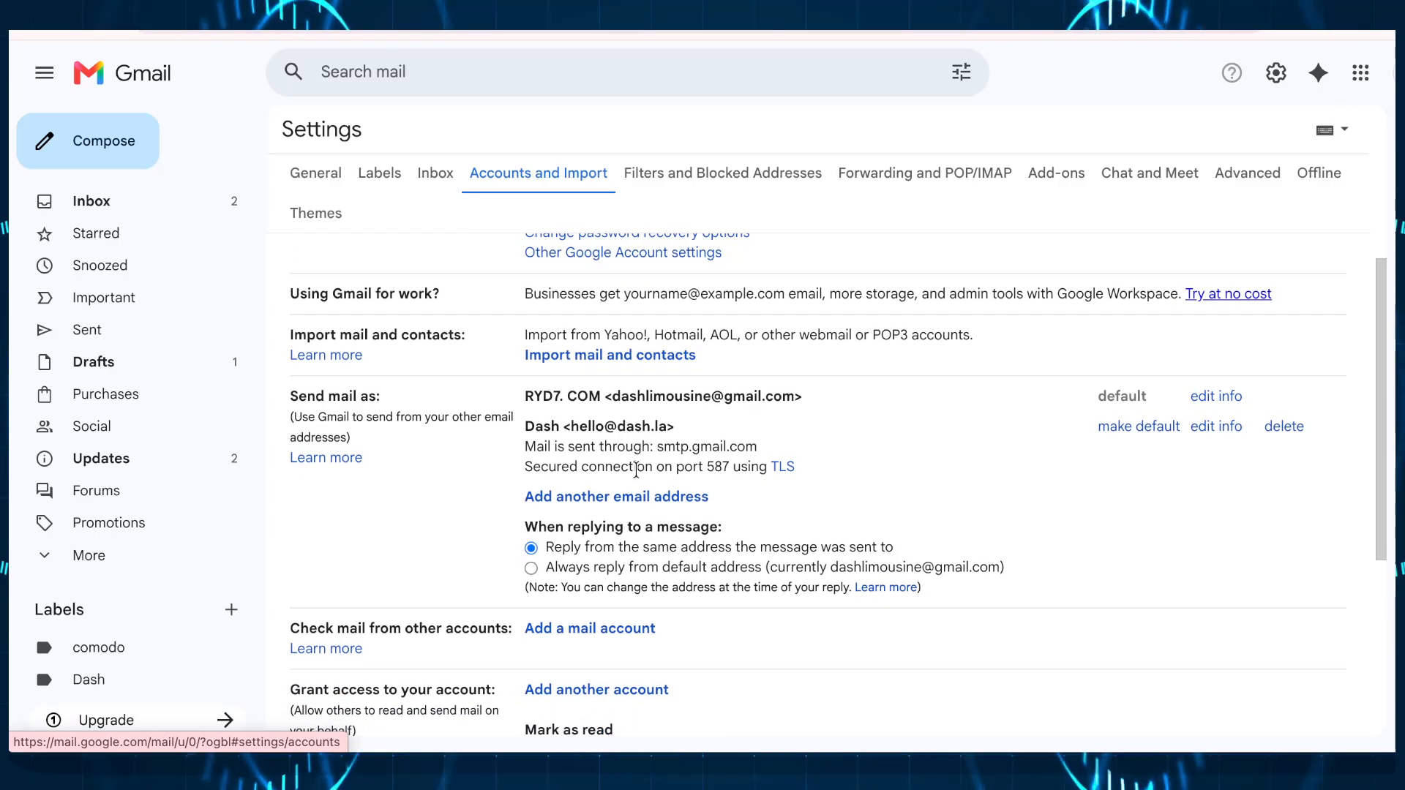
pyautogui.click(615, 498)
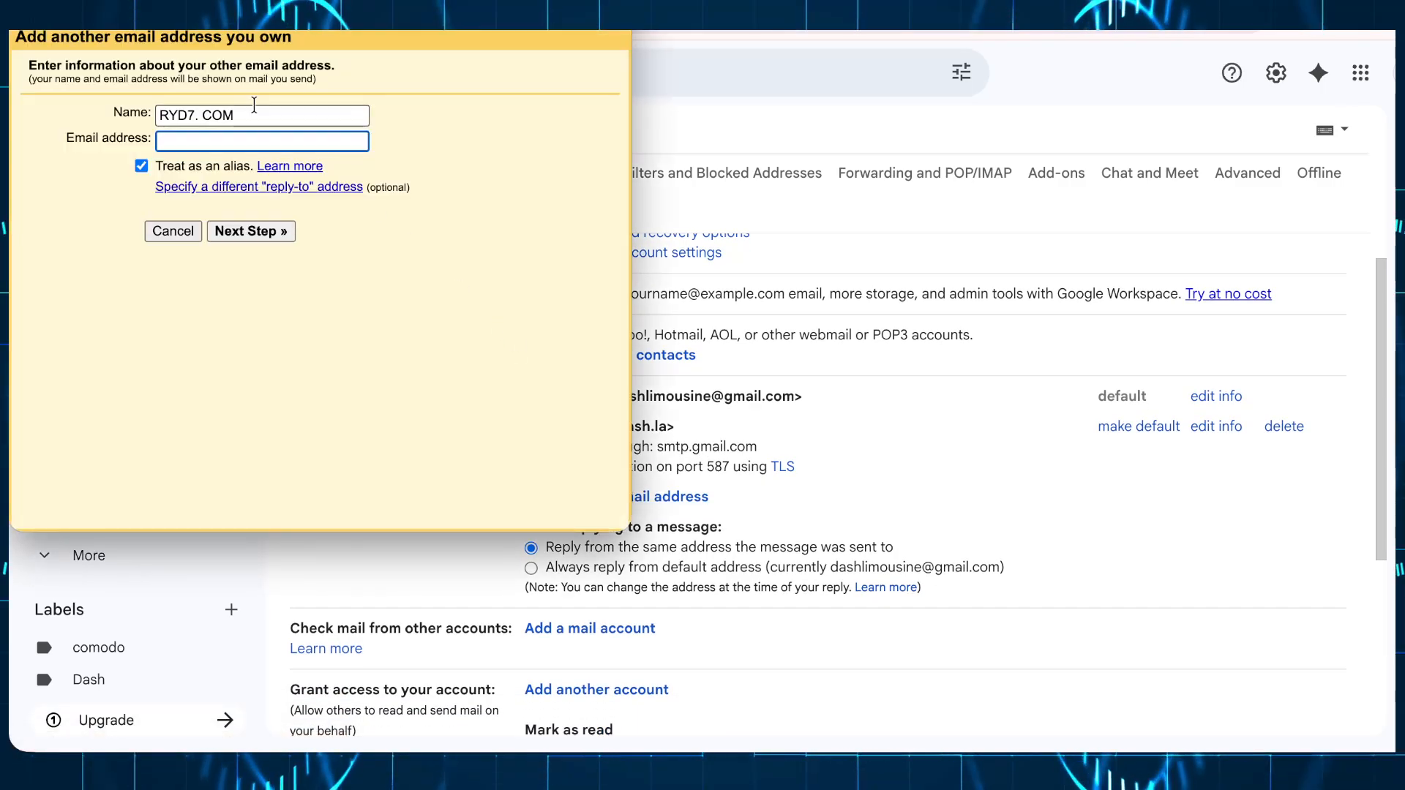
pyautogui.moveTo(254, 112); pyautogui.dragTo(15, 88)
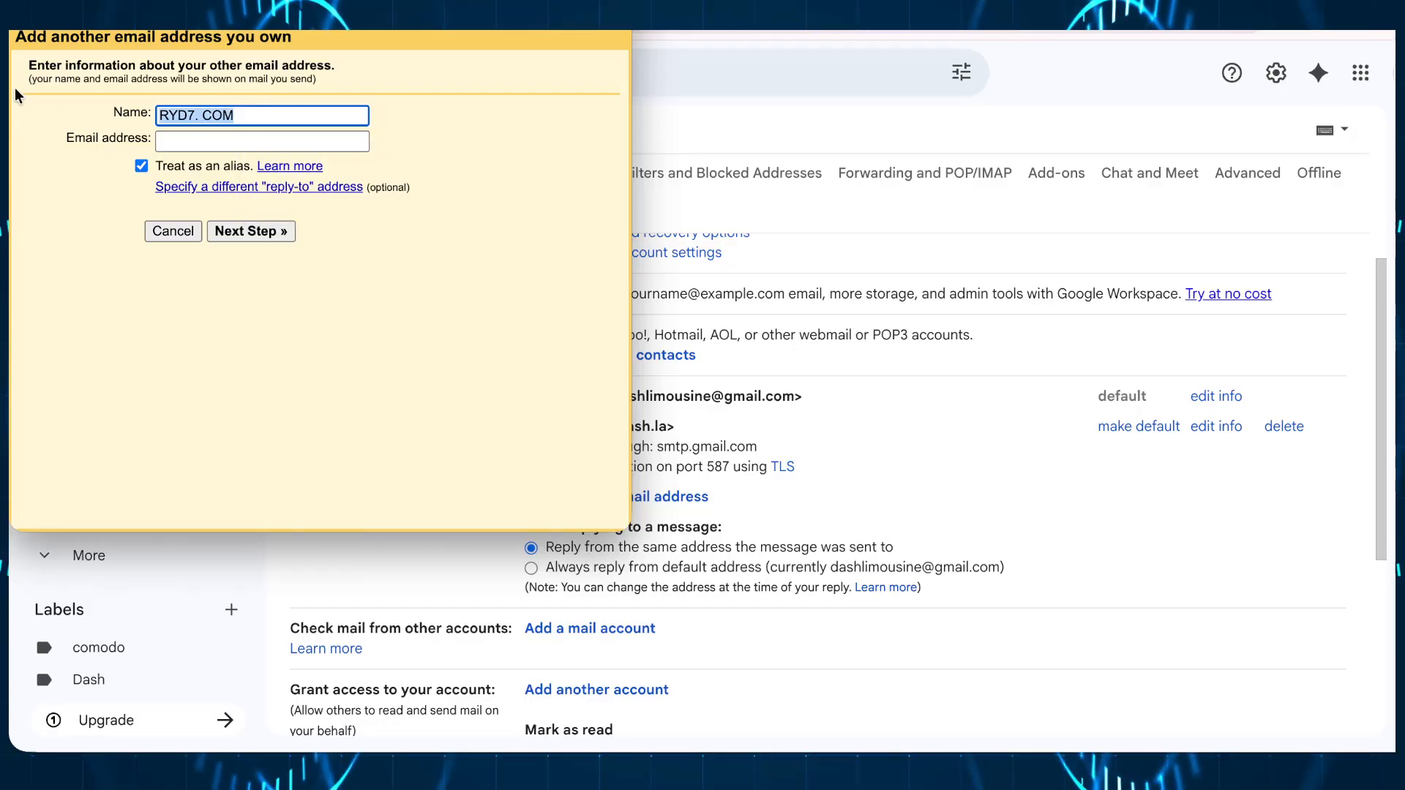
pyautogui.write('Dash')
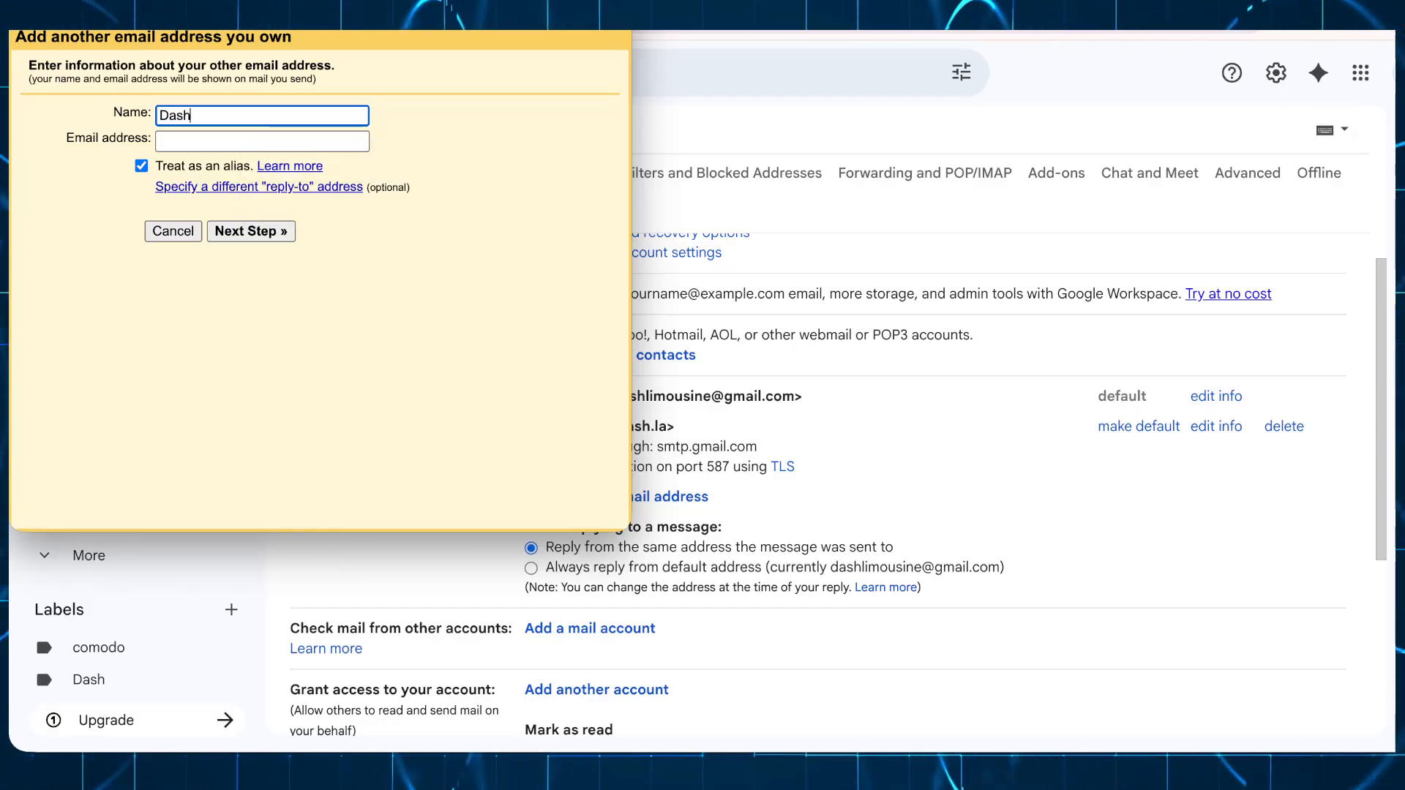
pyautogui.click(142, 167)
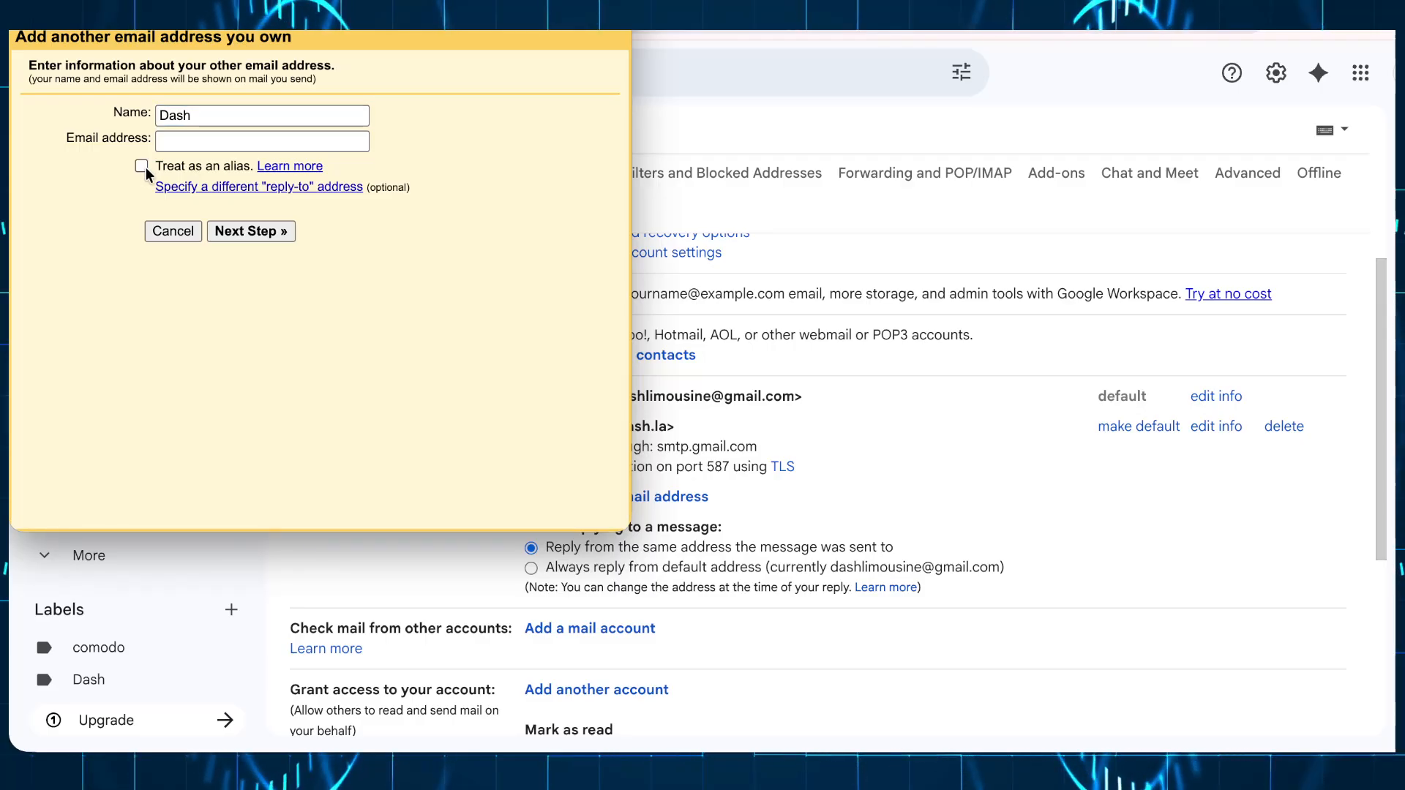
pyautogui.click(187, 139)
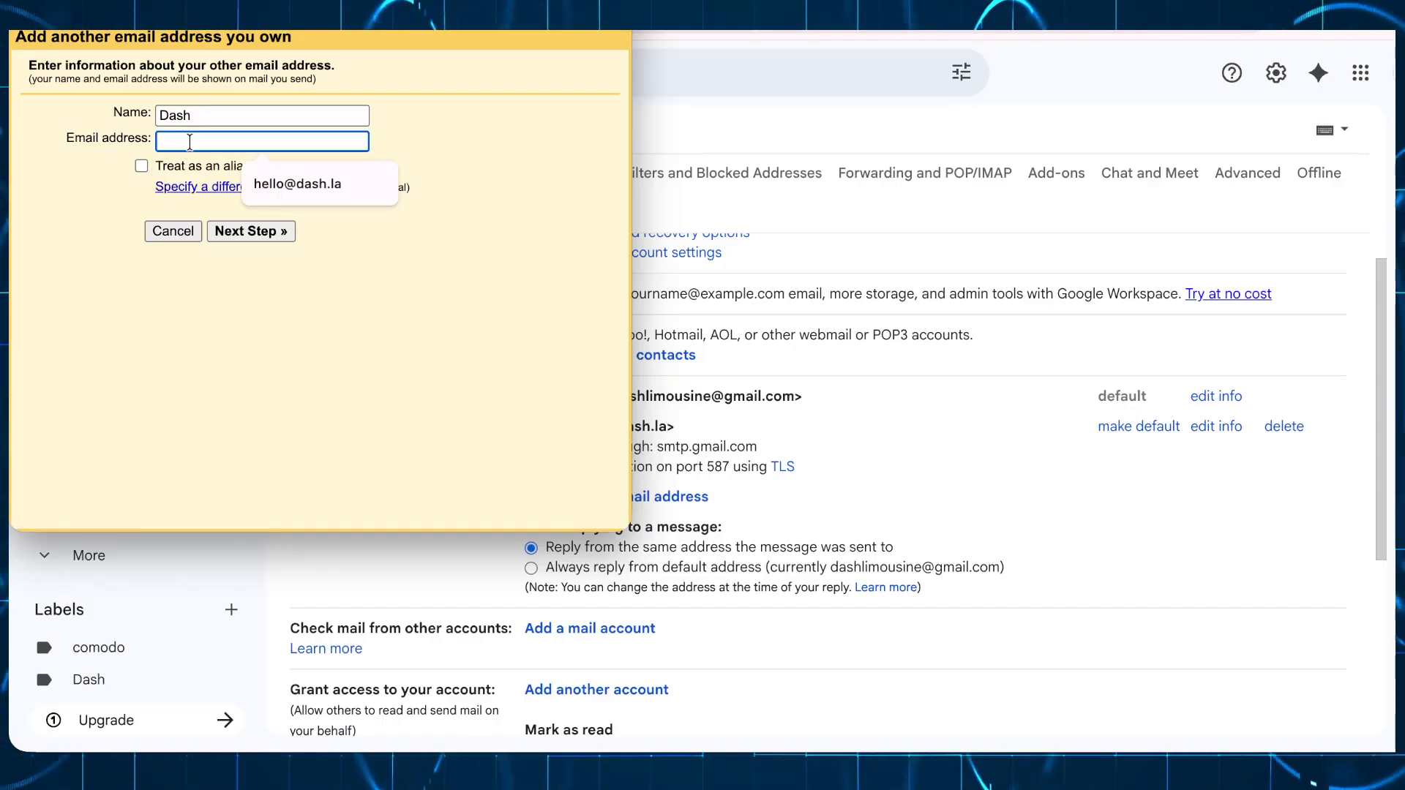
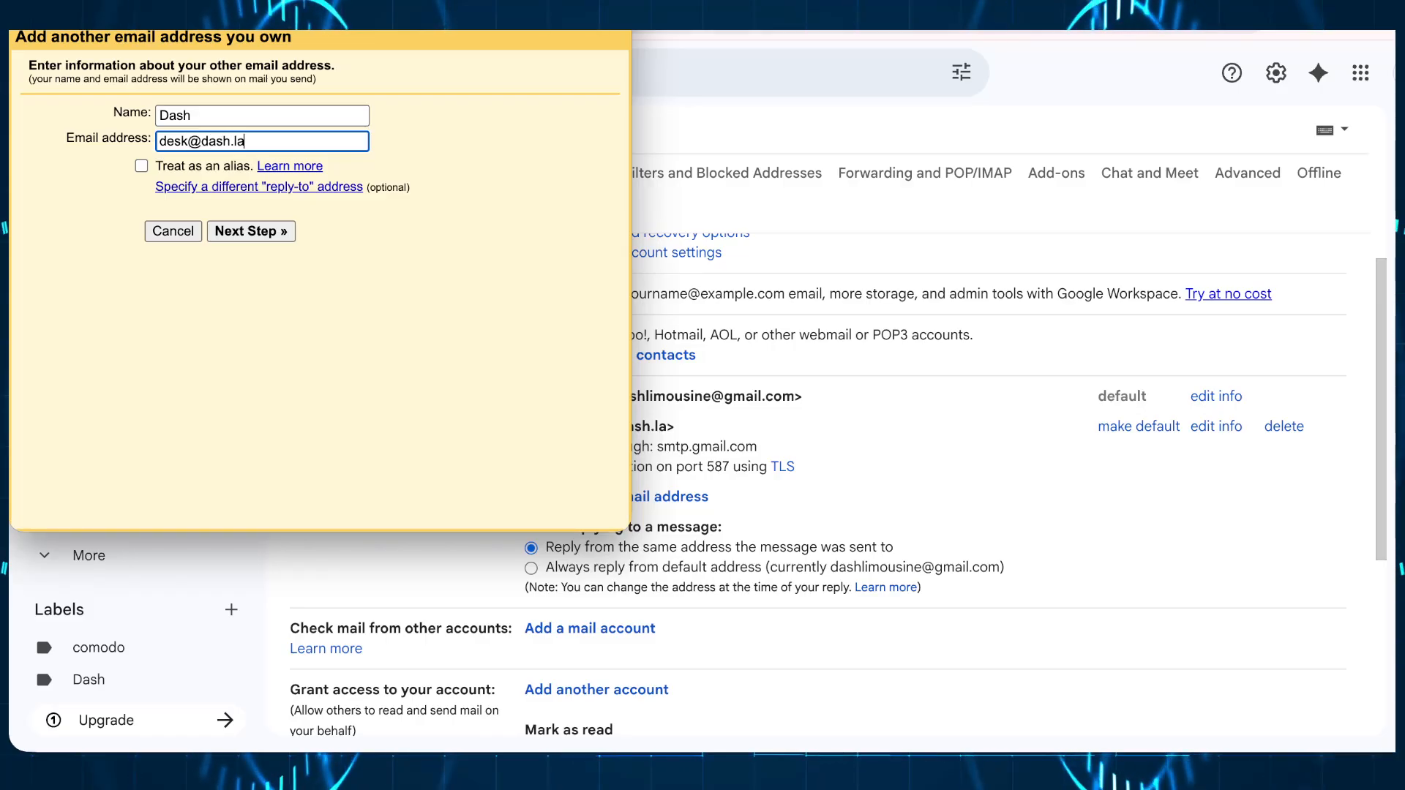
# Step: Add a reply-to address field but leave it empty, keeping the alias box unticked
pyautogui.click(198, 192)
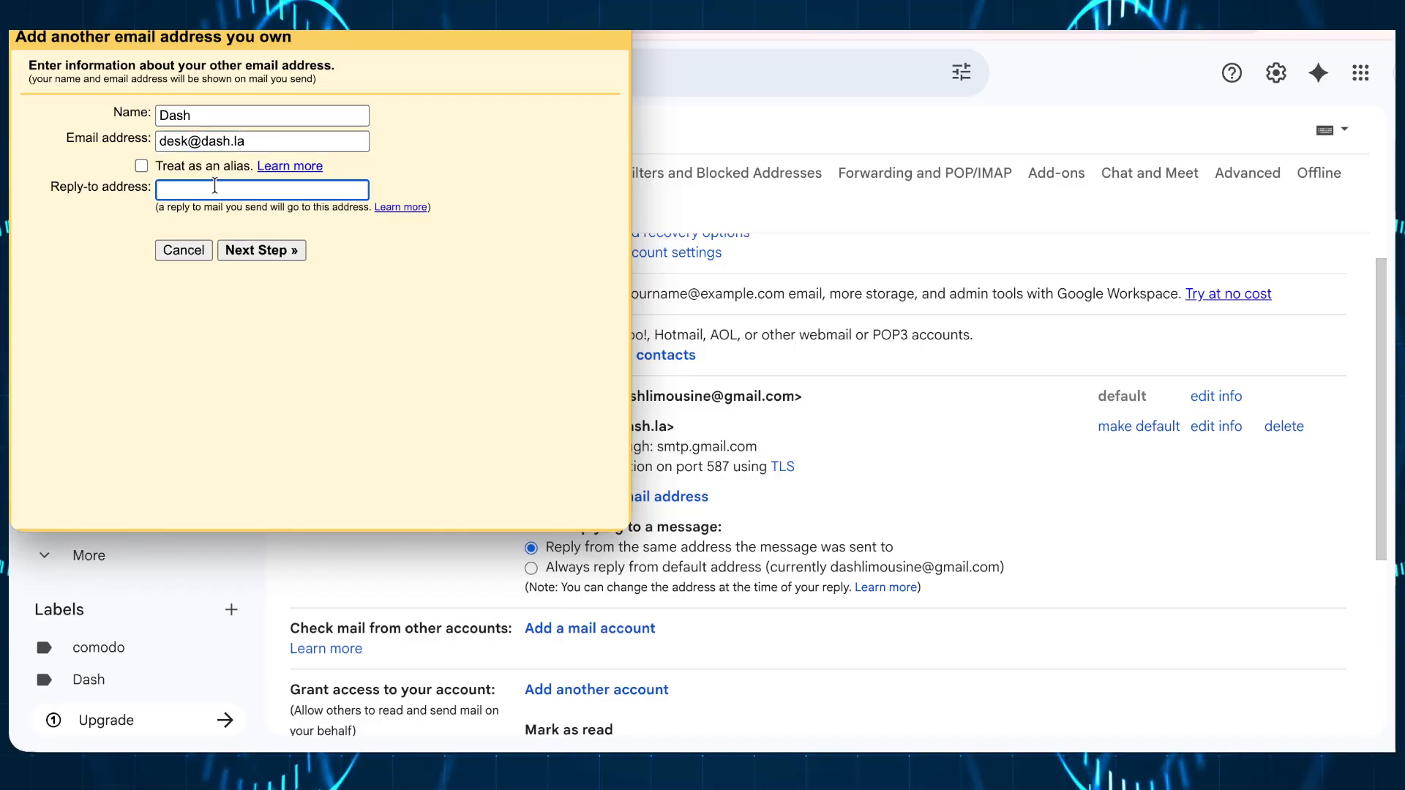
pyautogui.click(140, 166)
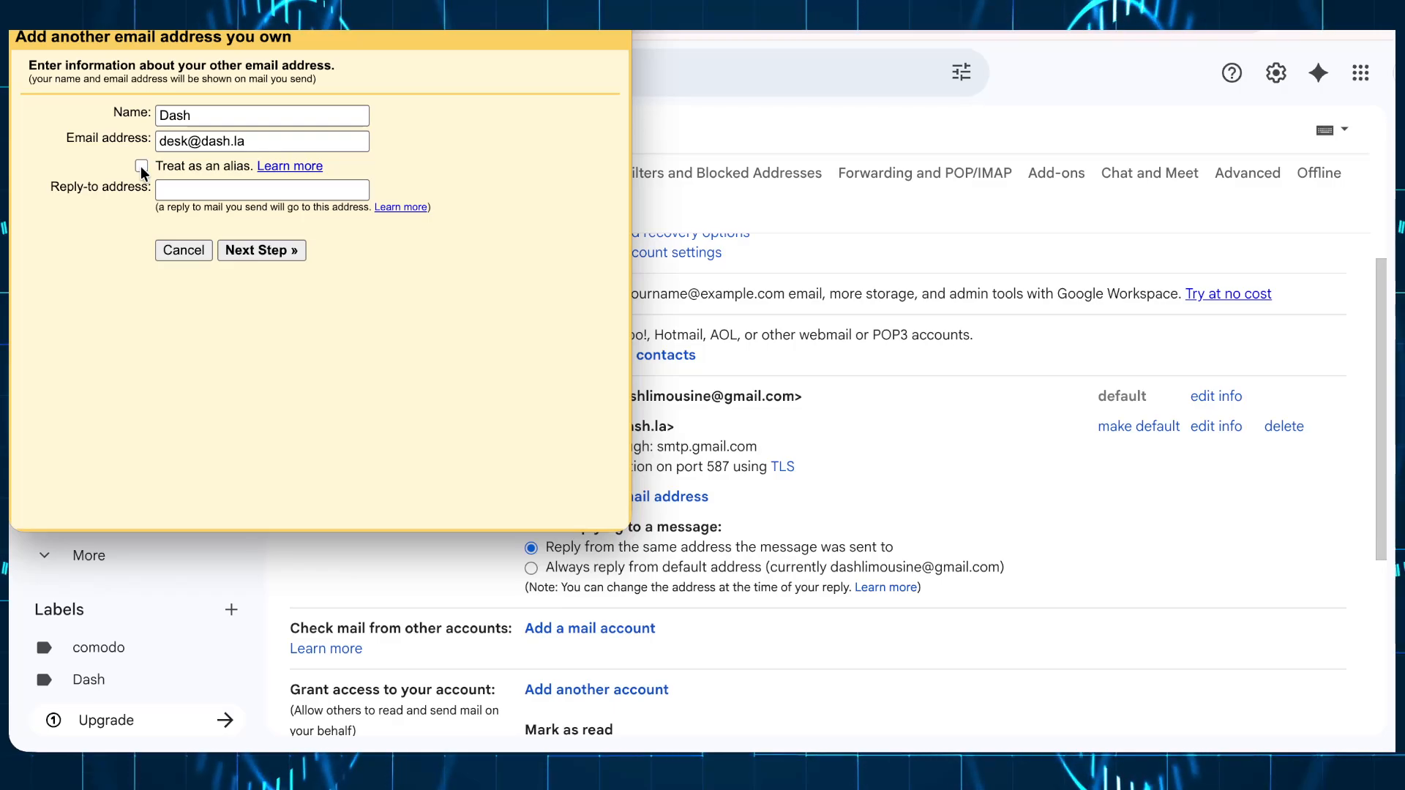
pyautogui.click(141, 165)
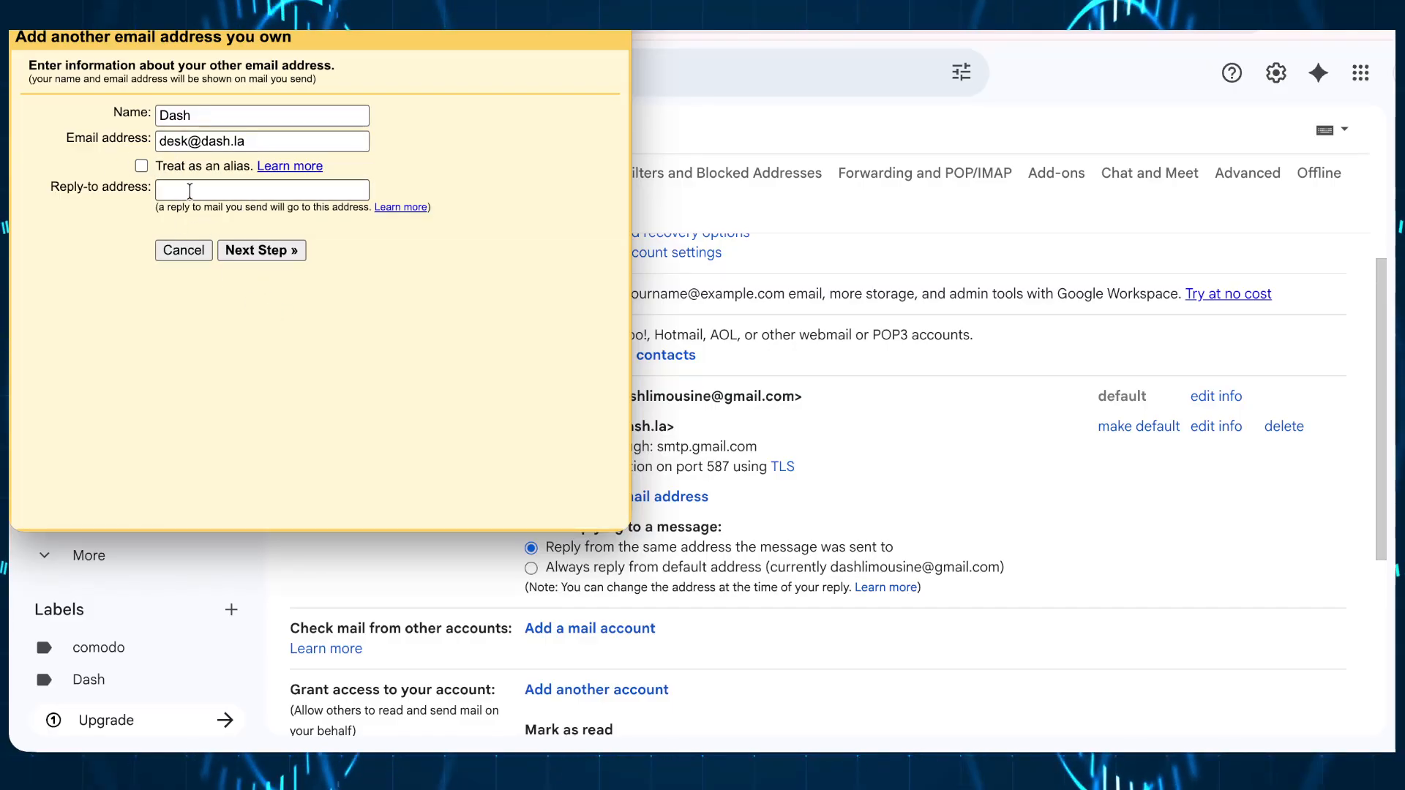
pyautogui.click(189, 191)
pyautogui.click(74, 144)
pyautogui.hotkey('ctrl', 'c')
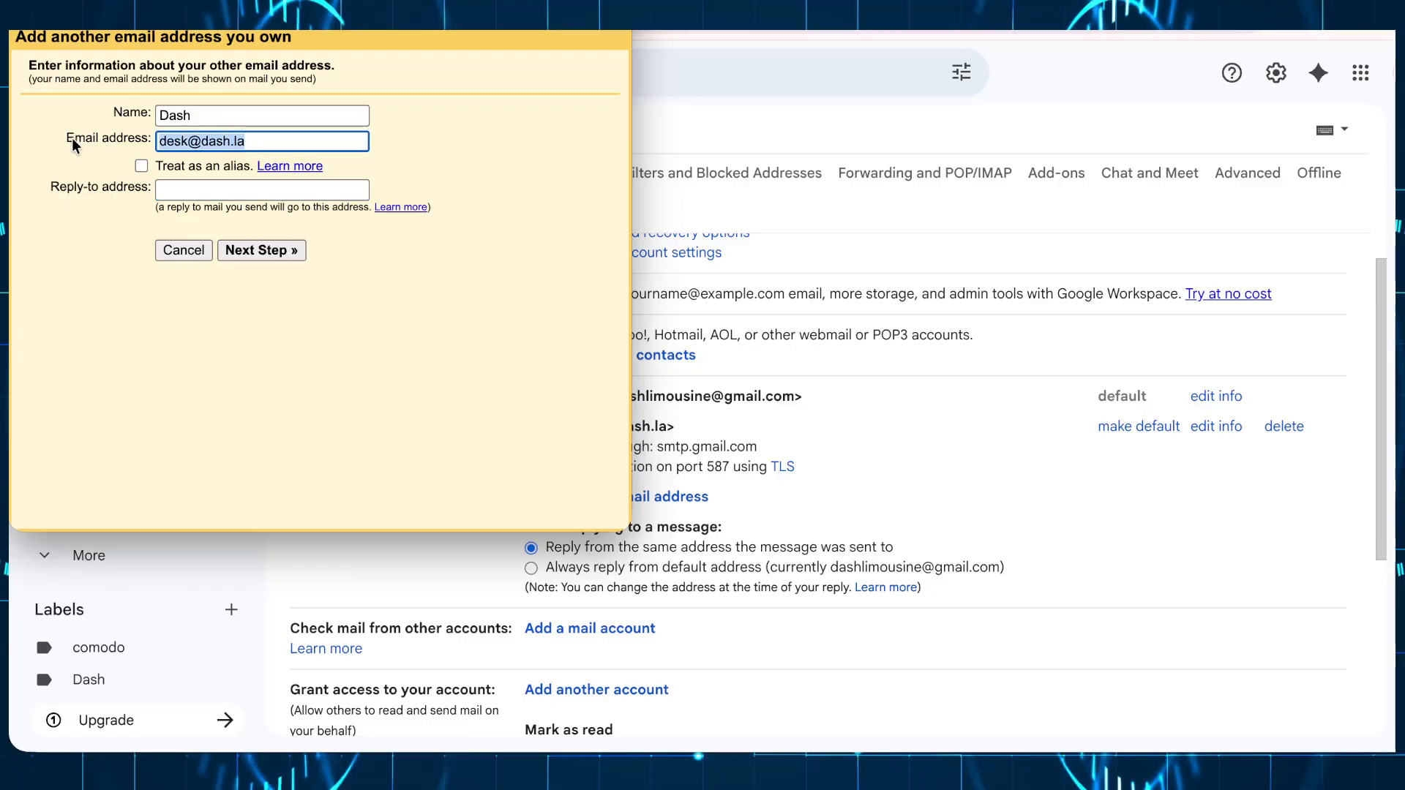
pyautogui.click(172, 191)
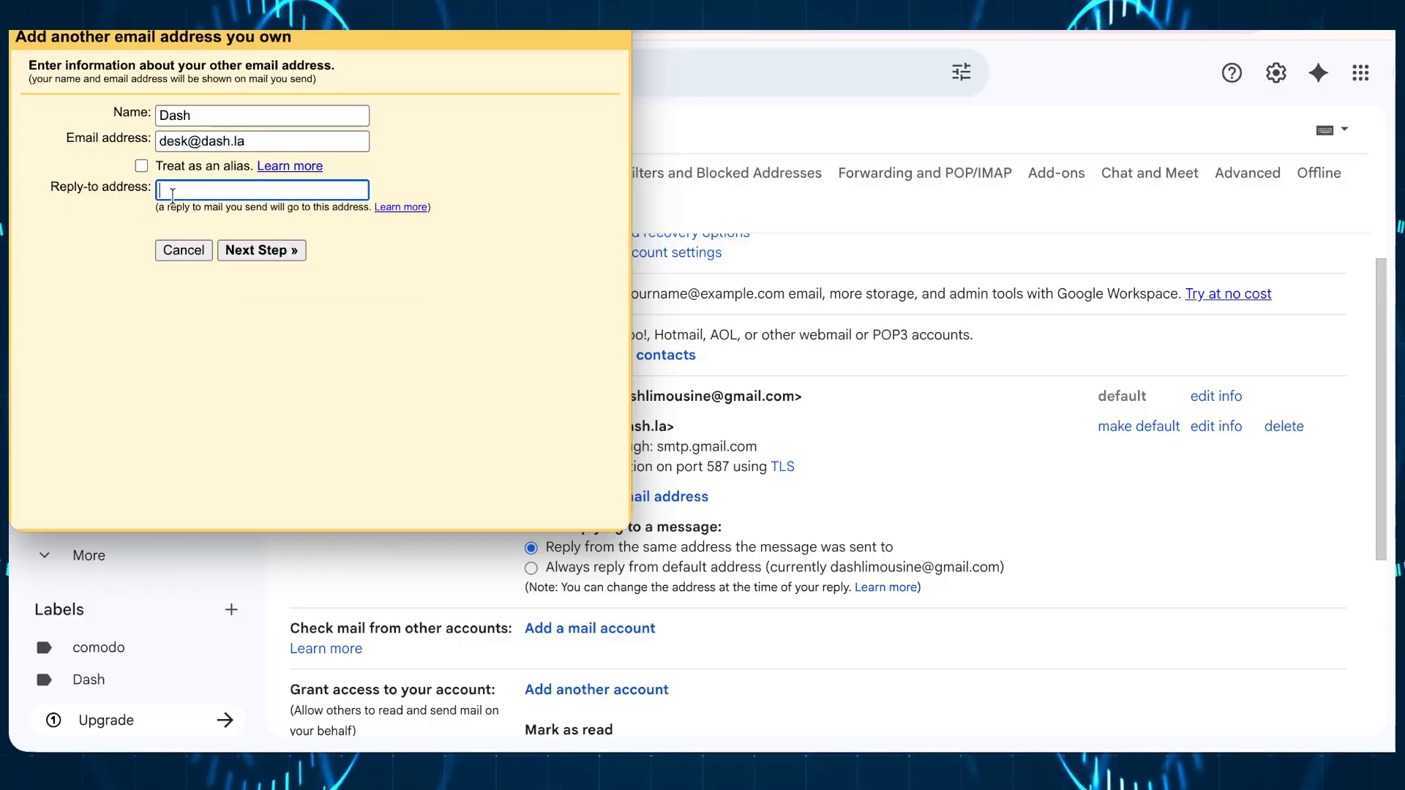
pyautogui.hotkey('ctrl', 'v')
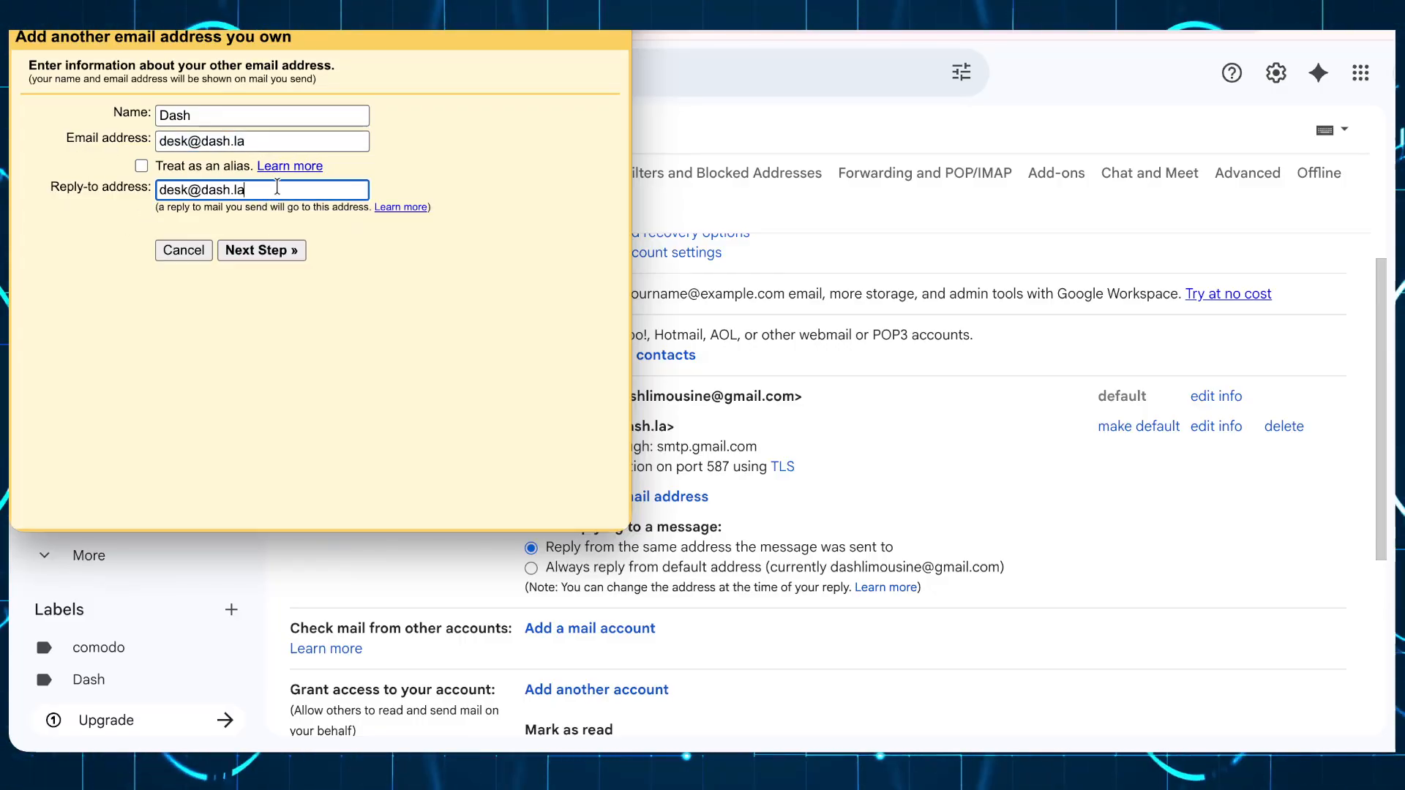
pyautogui.hotkey('ctrl', 'a')
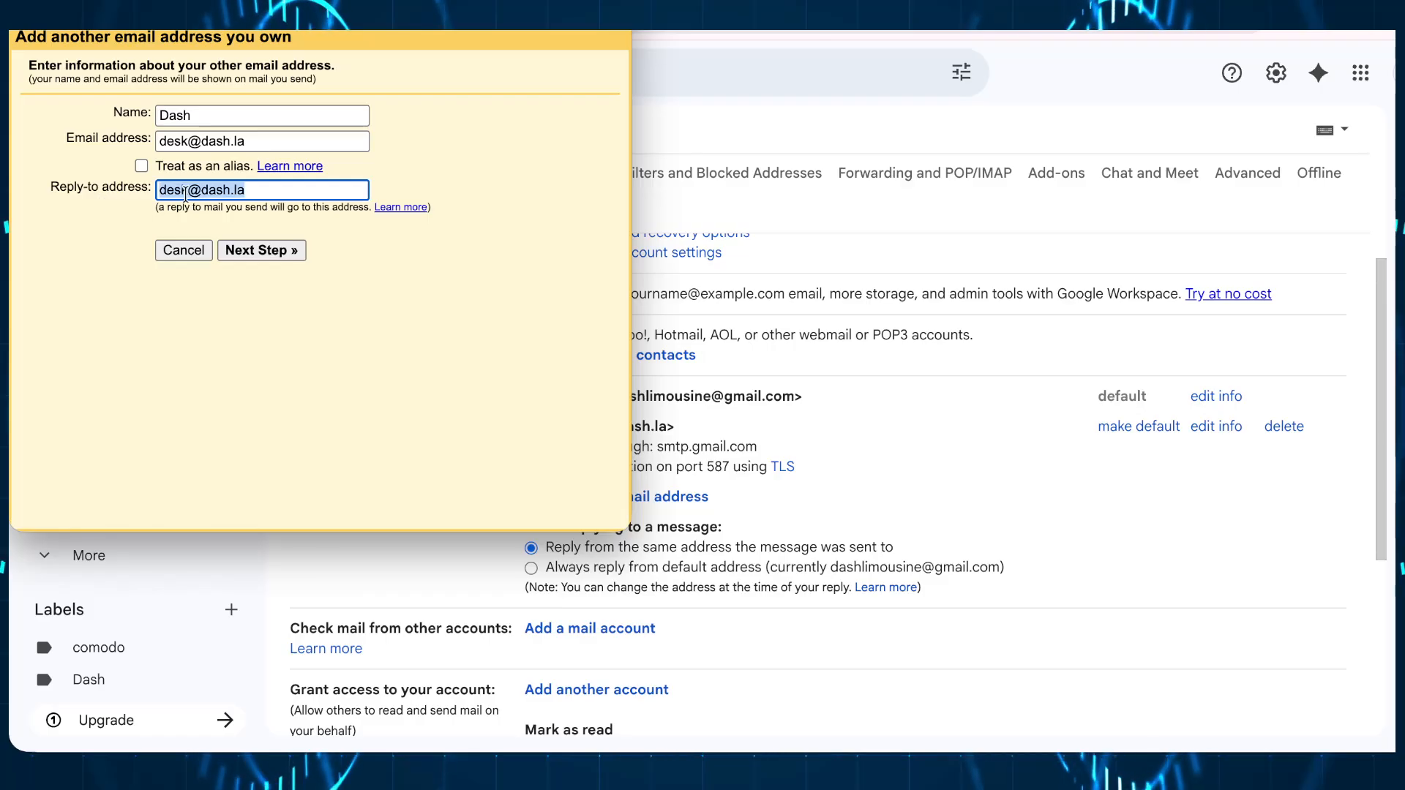
pyautogui.press('BackSpace')
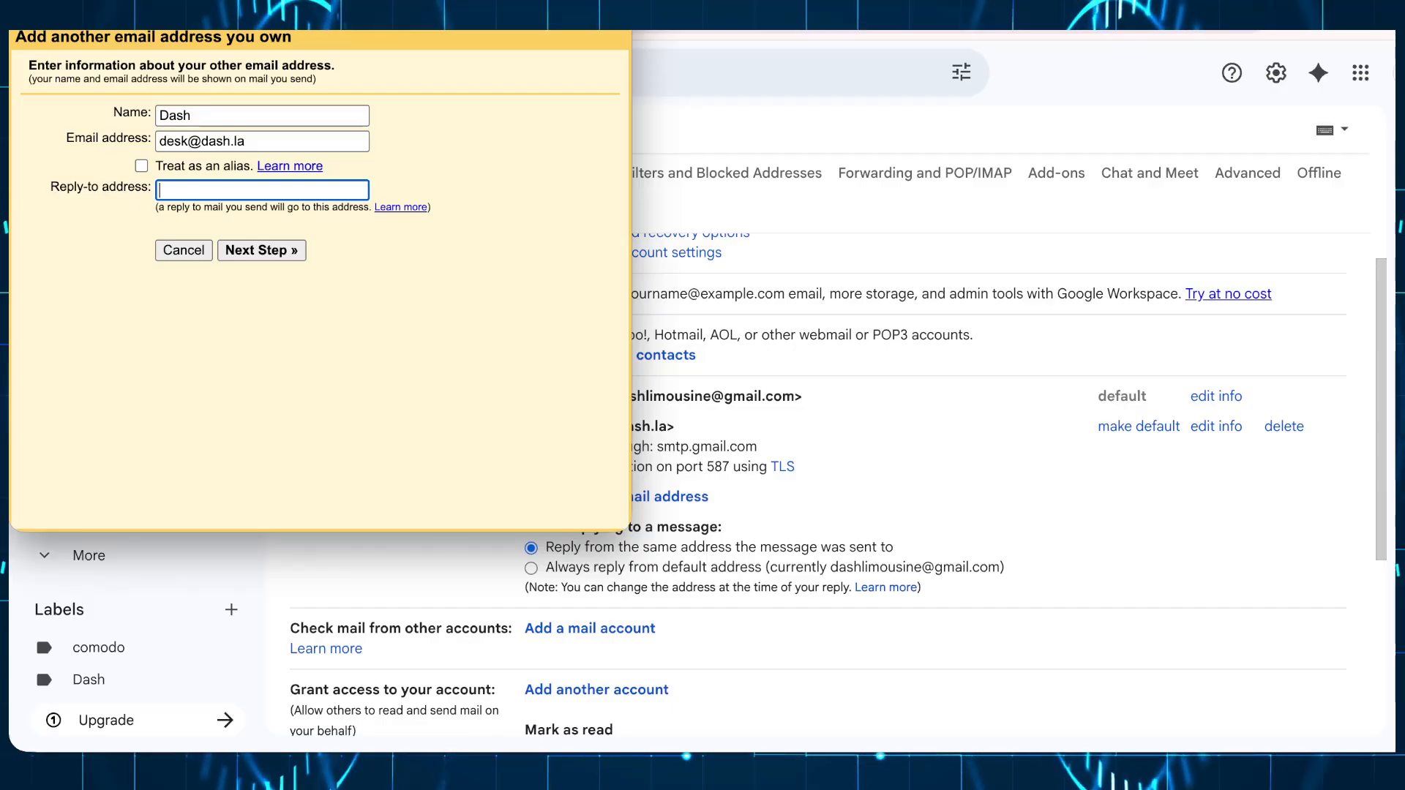
pyautogui.moveTo(278, 1); pyautogui.dragTo(668, 111)
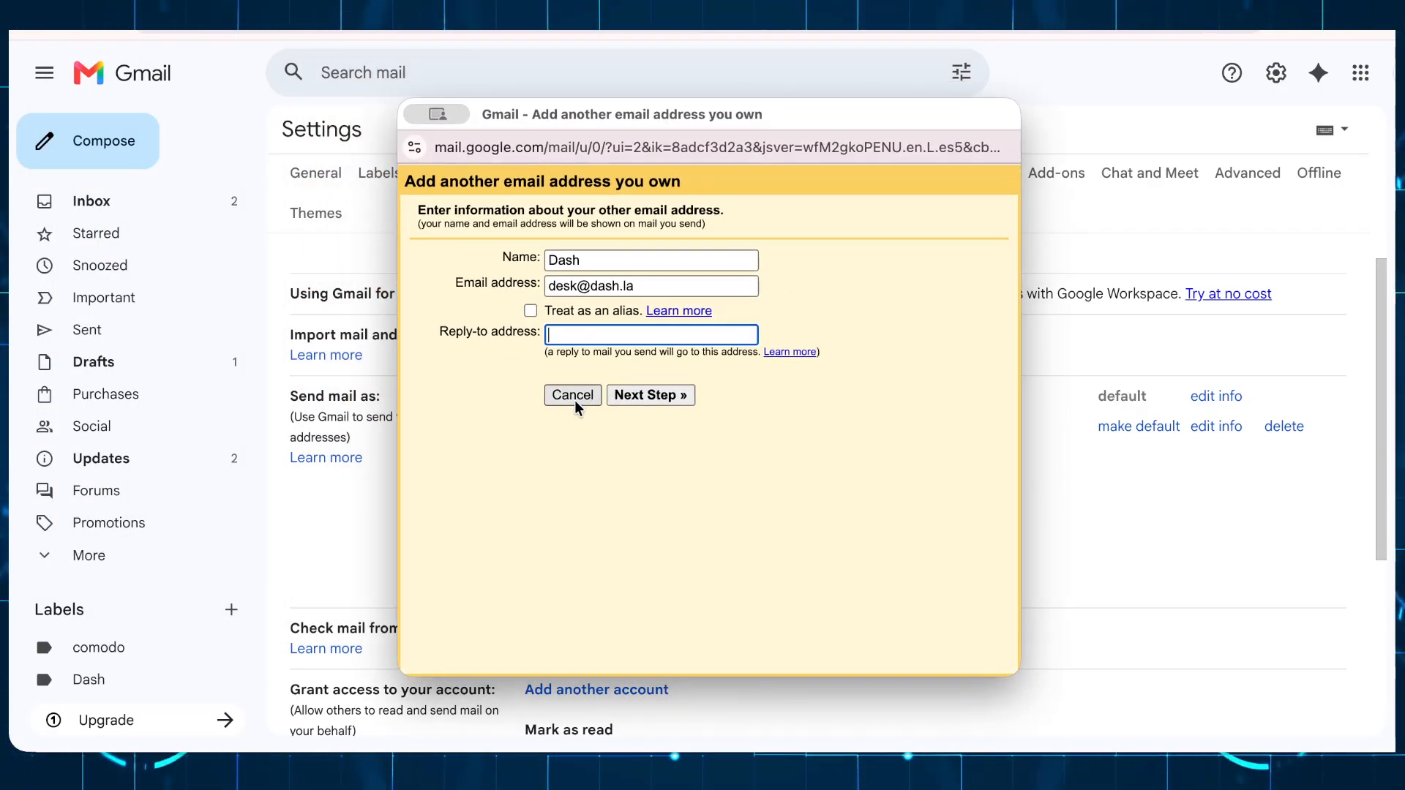
# Step: Restart the add-address form and set the sender name to Dash
pyautogui.click(573, 398)
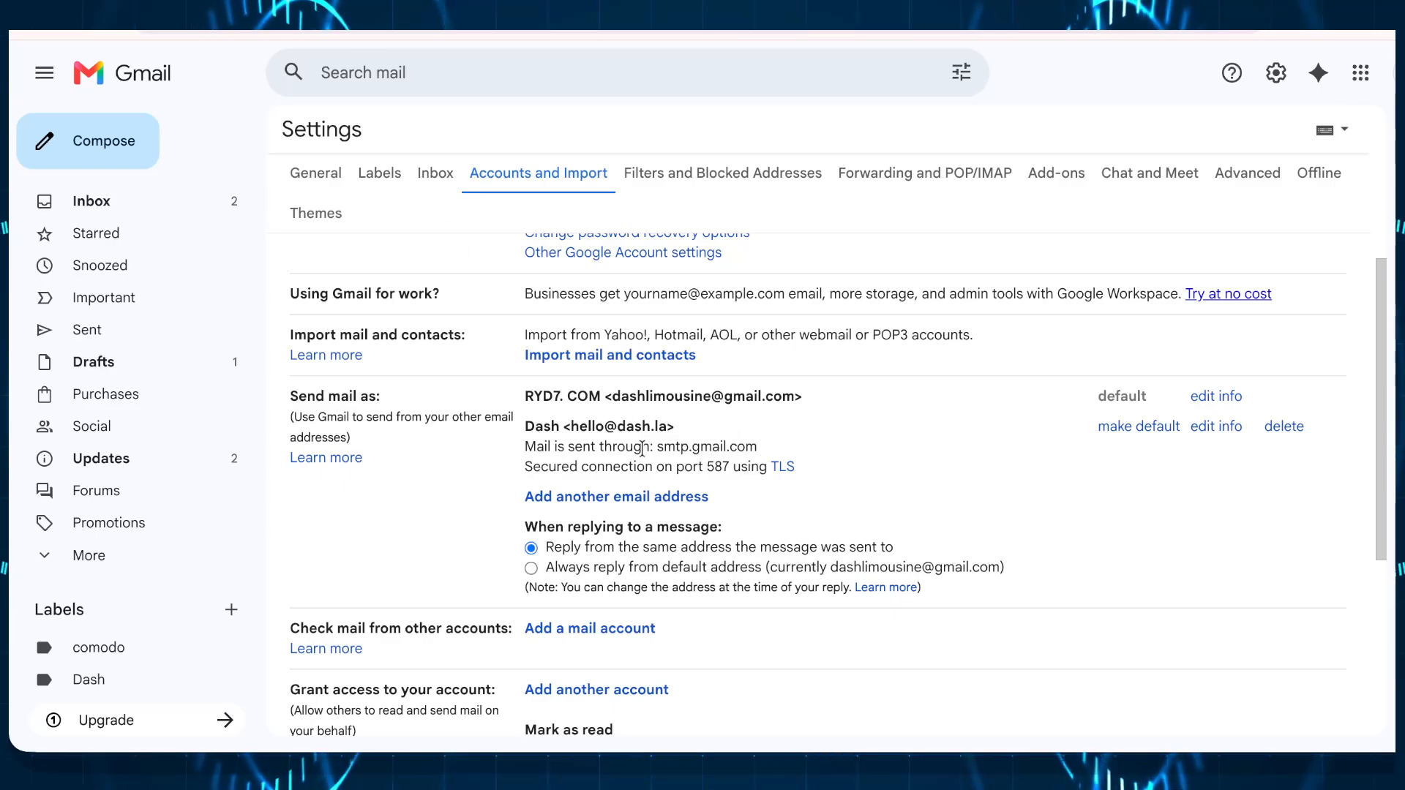
pyautogui.click(622, 497)
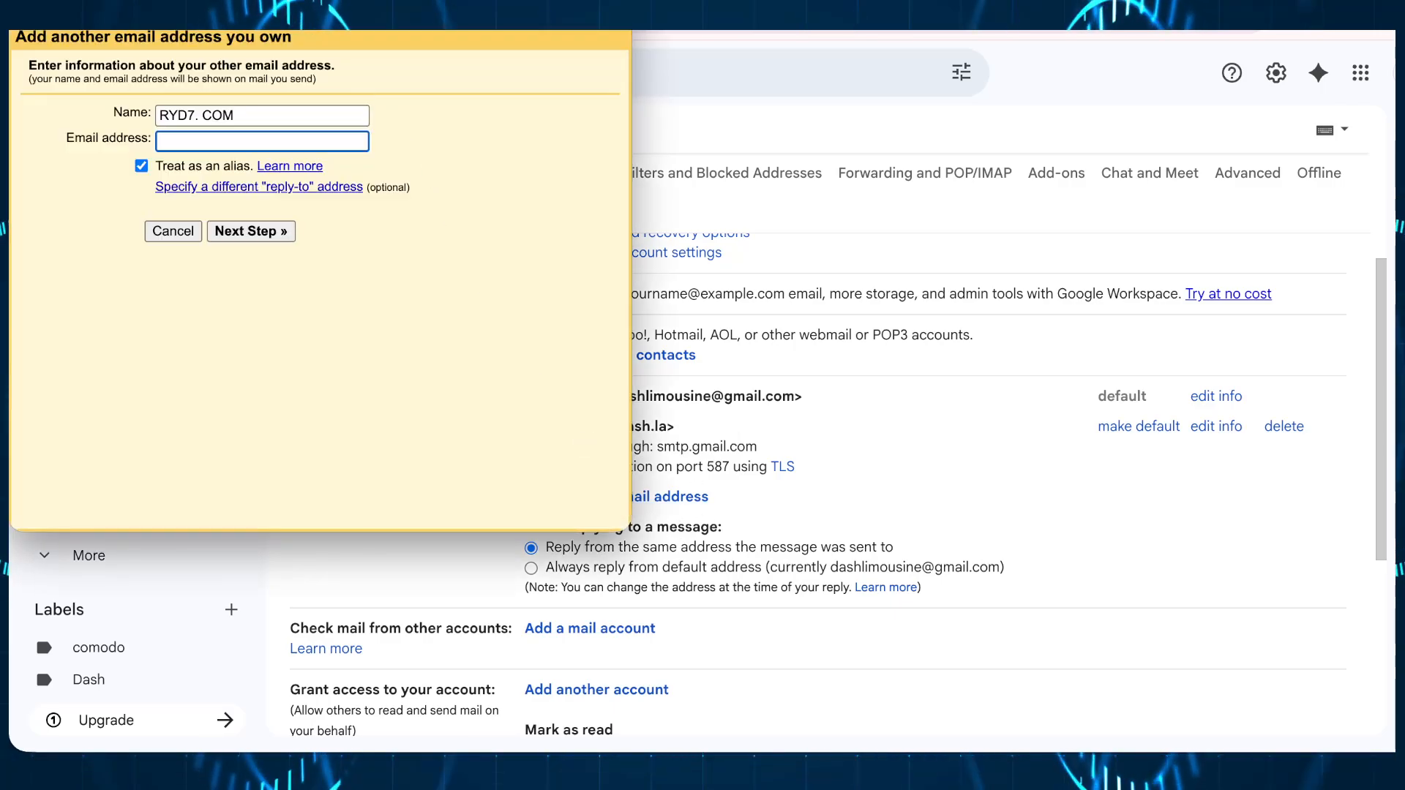
pyautogui.moveTo(276, 0); pyautogui.dragTo(678, 90)
pyautogui.moveTo(678, 249); pyautogui.dragTo(432, 227)
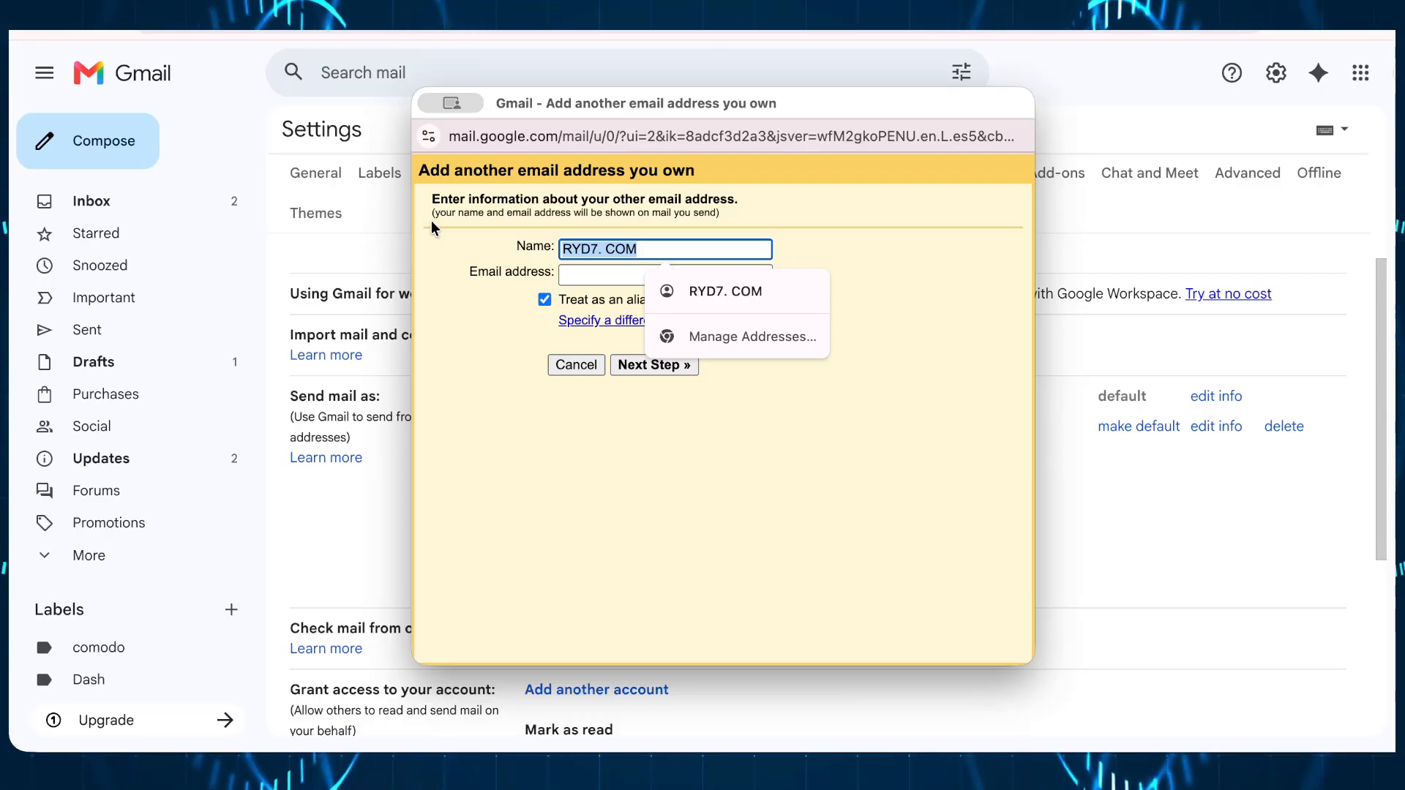
pyautogui.write('Dash')
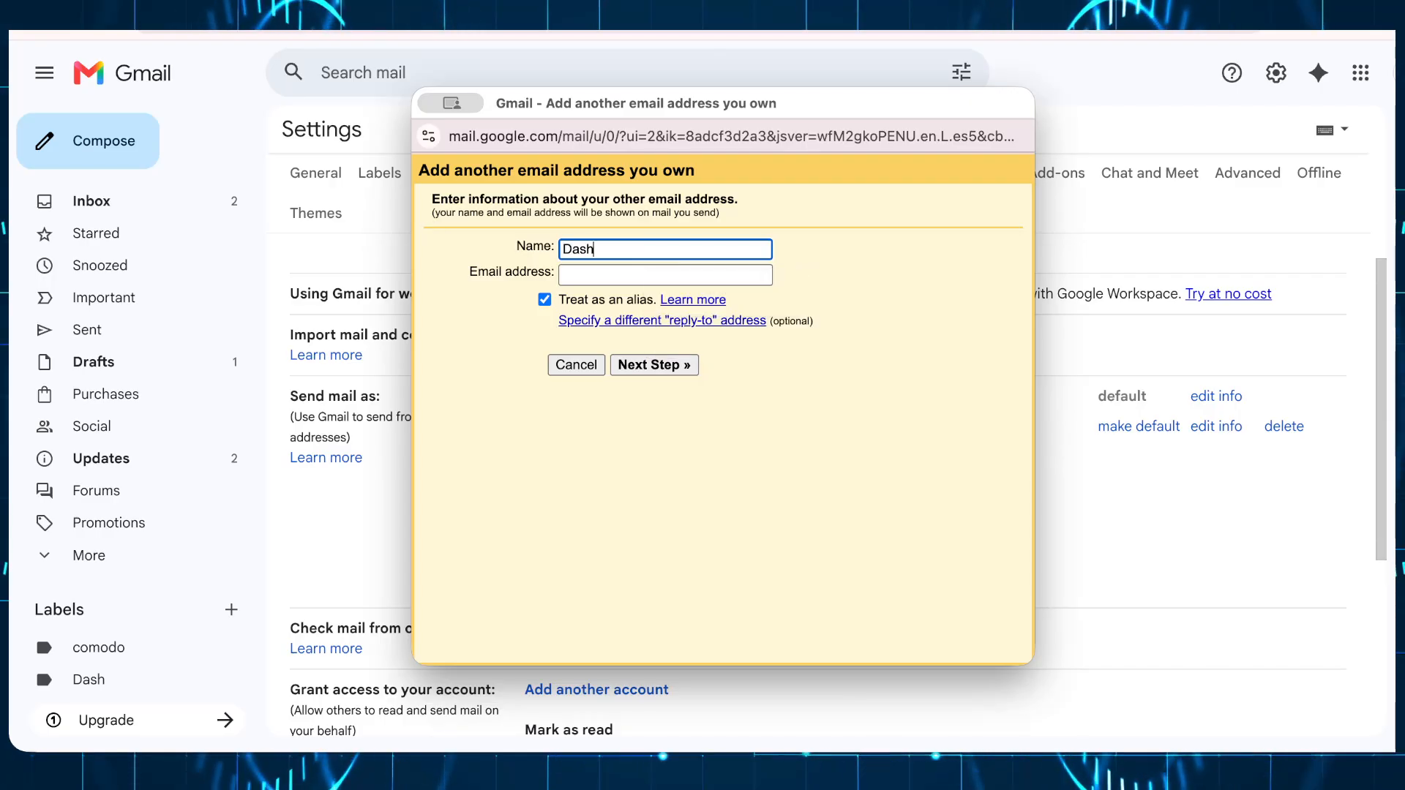
pyautogui.click(598, 274)
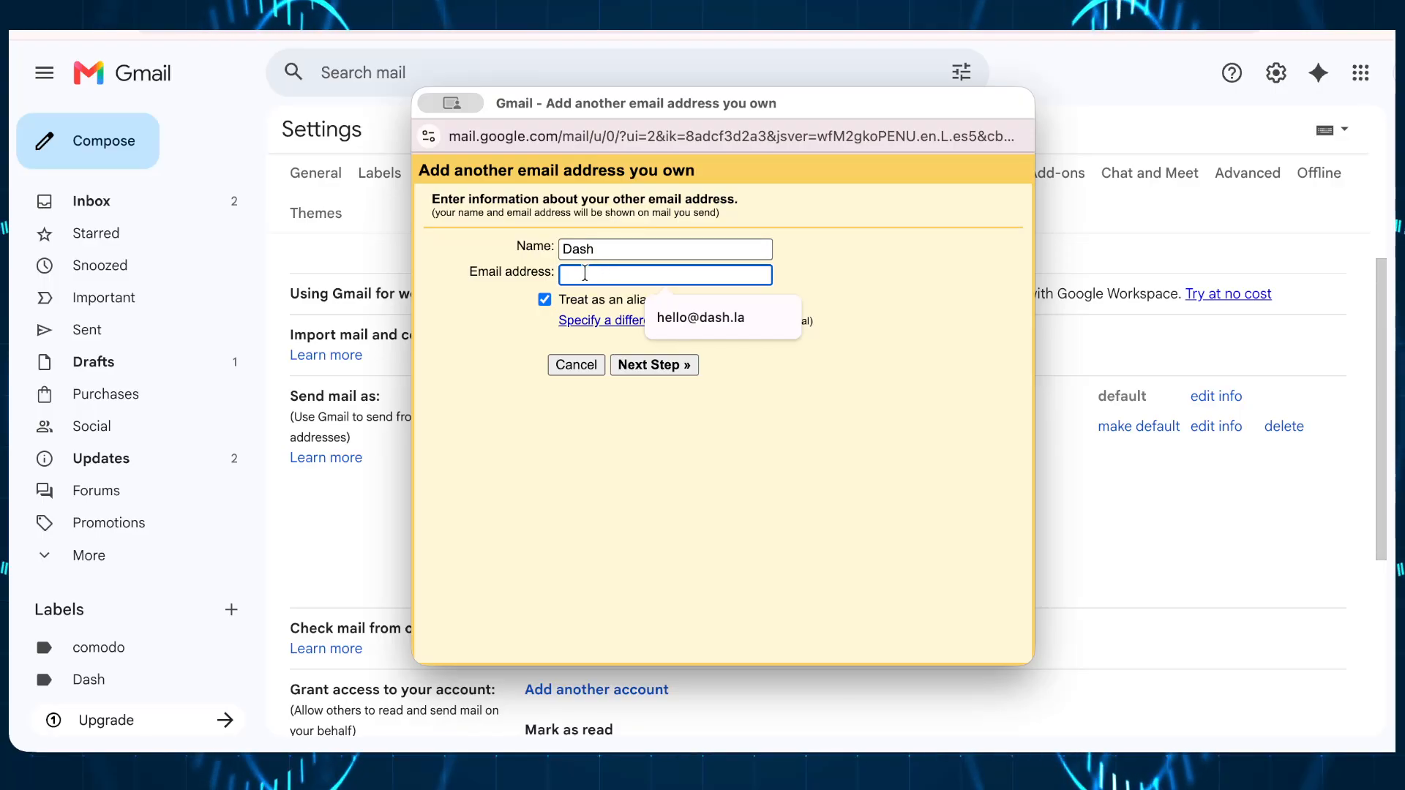
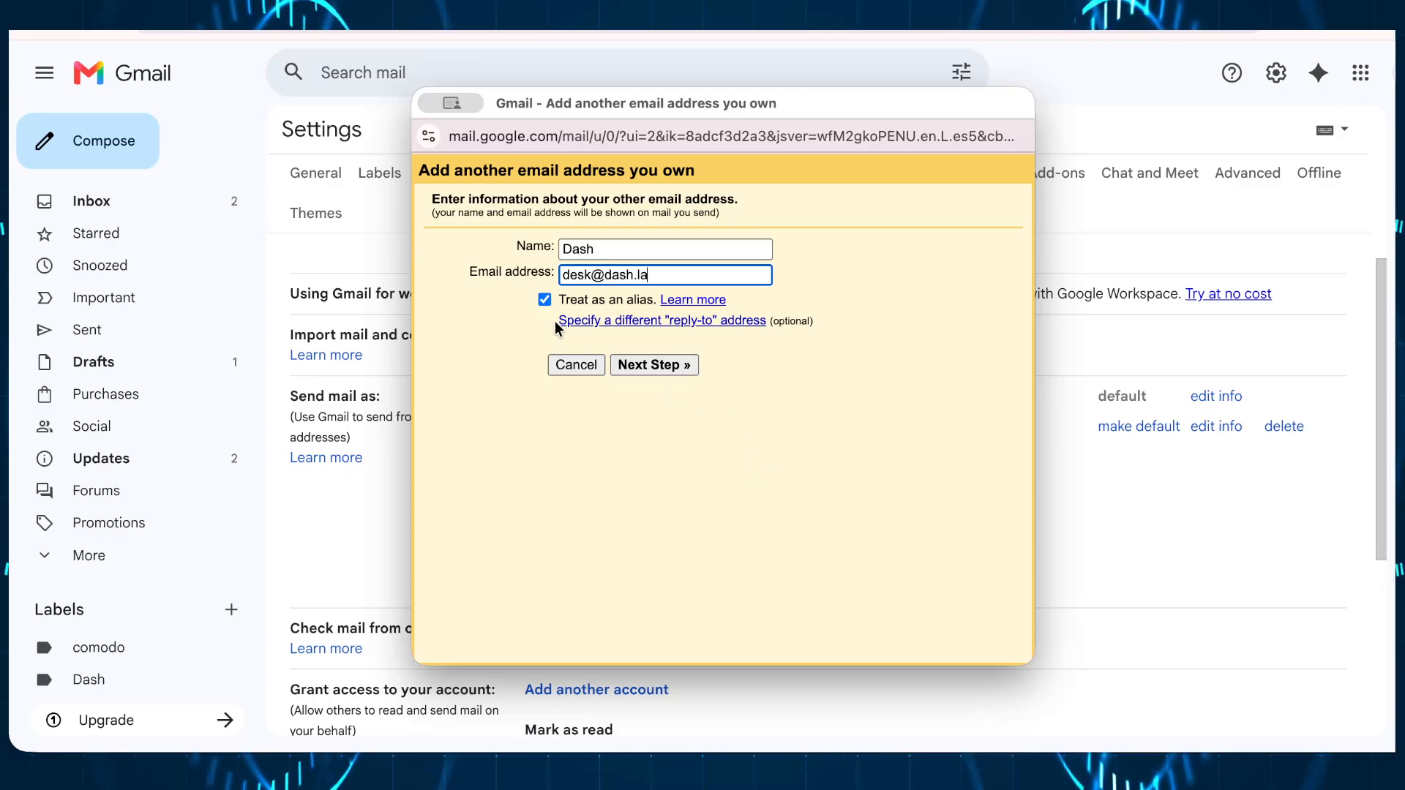
pyautogui.click(545, 300)
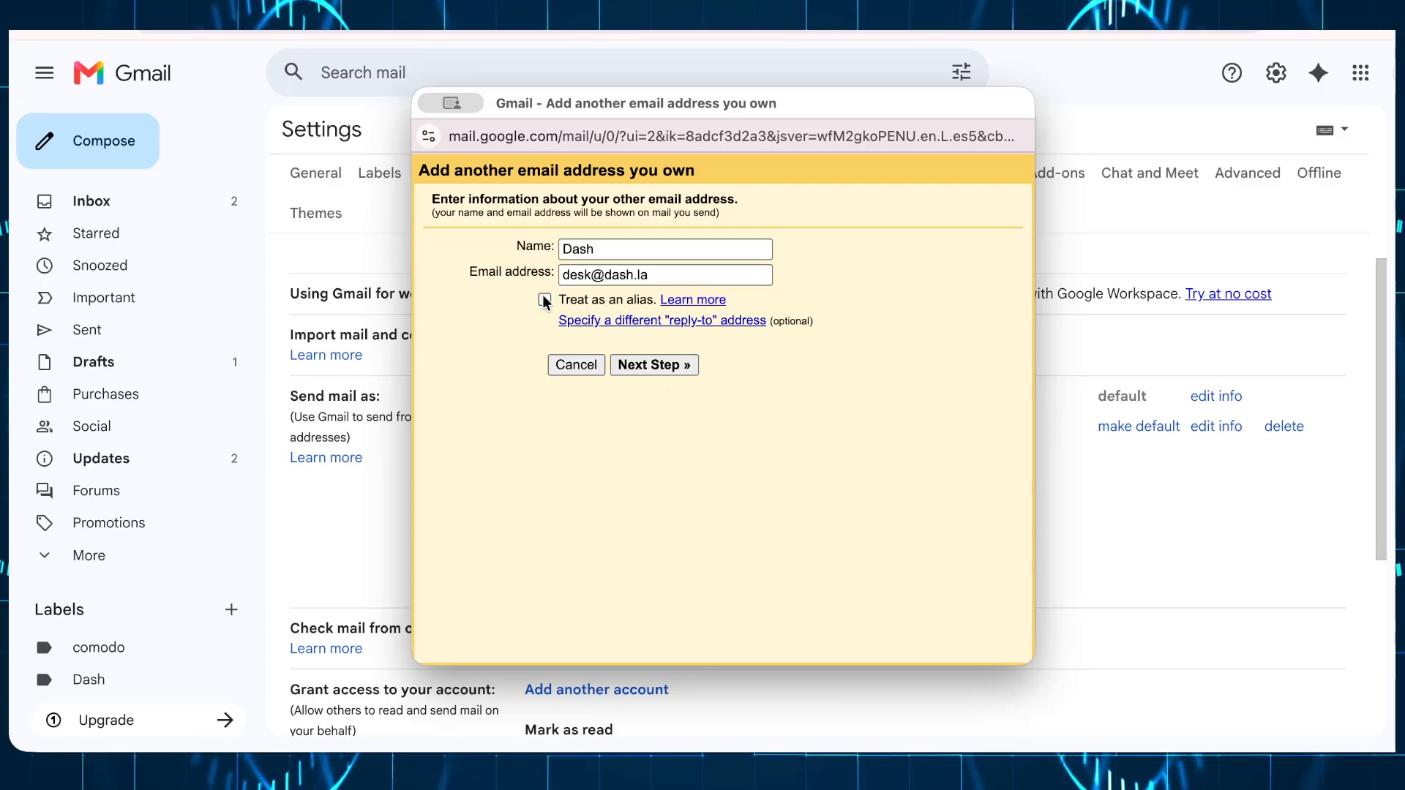
pyautogui.click(647, 323)
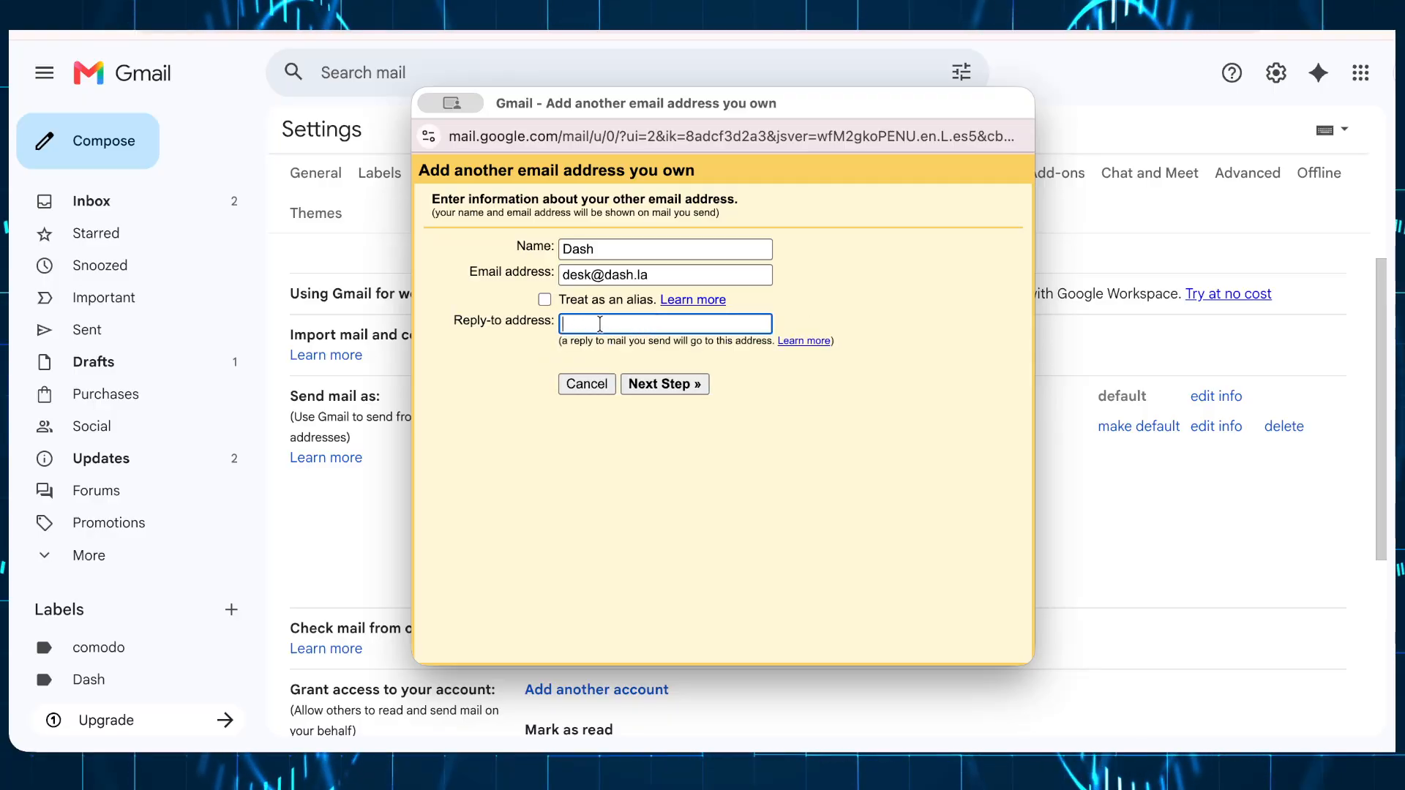
pyautogui.click(612, 321)
pyautogui.click(544, 301)
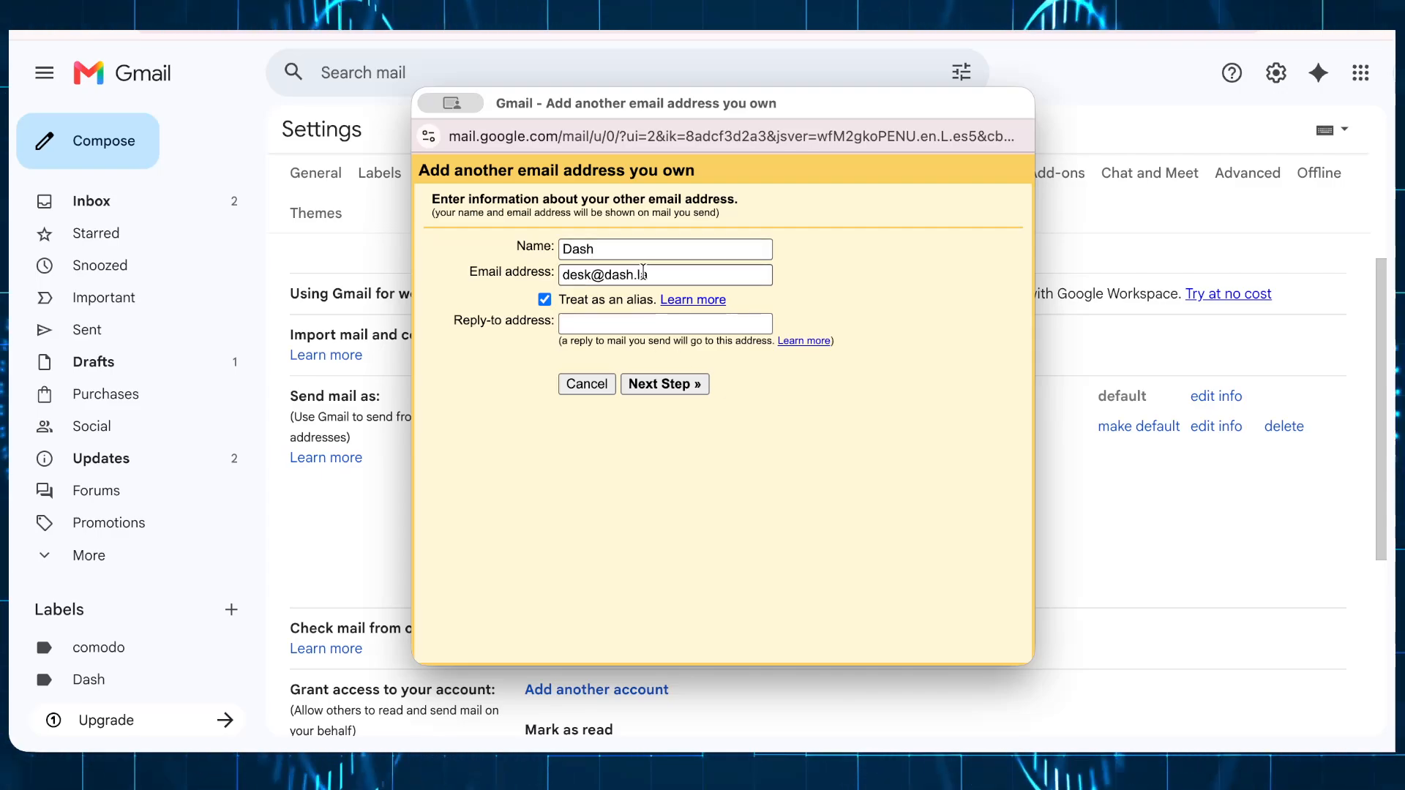
pyautogui.moveTo(643, 274); pyautogui.dragTo(557, 273)
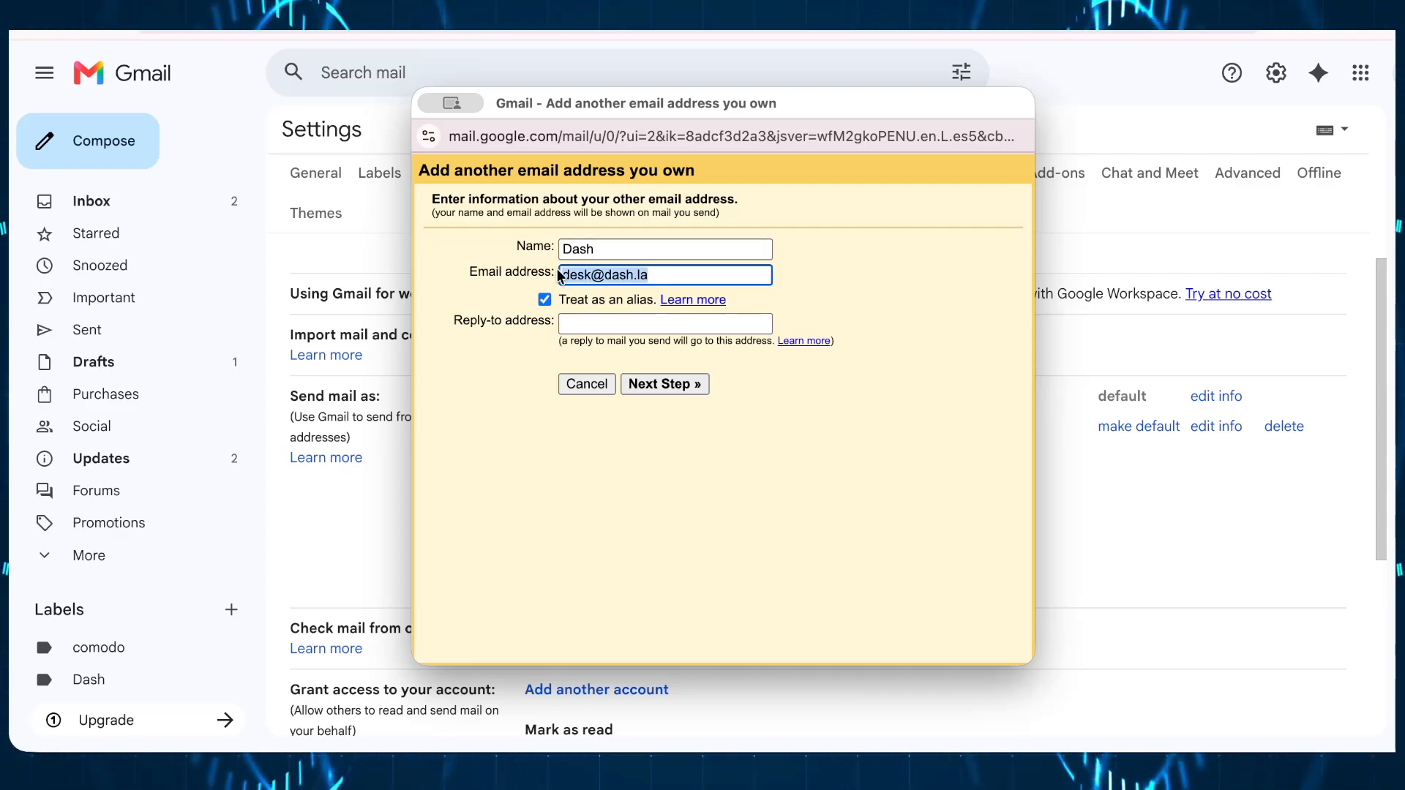
pyautogui.click(668, 384)
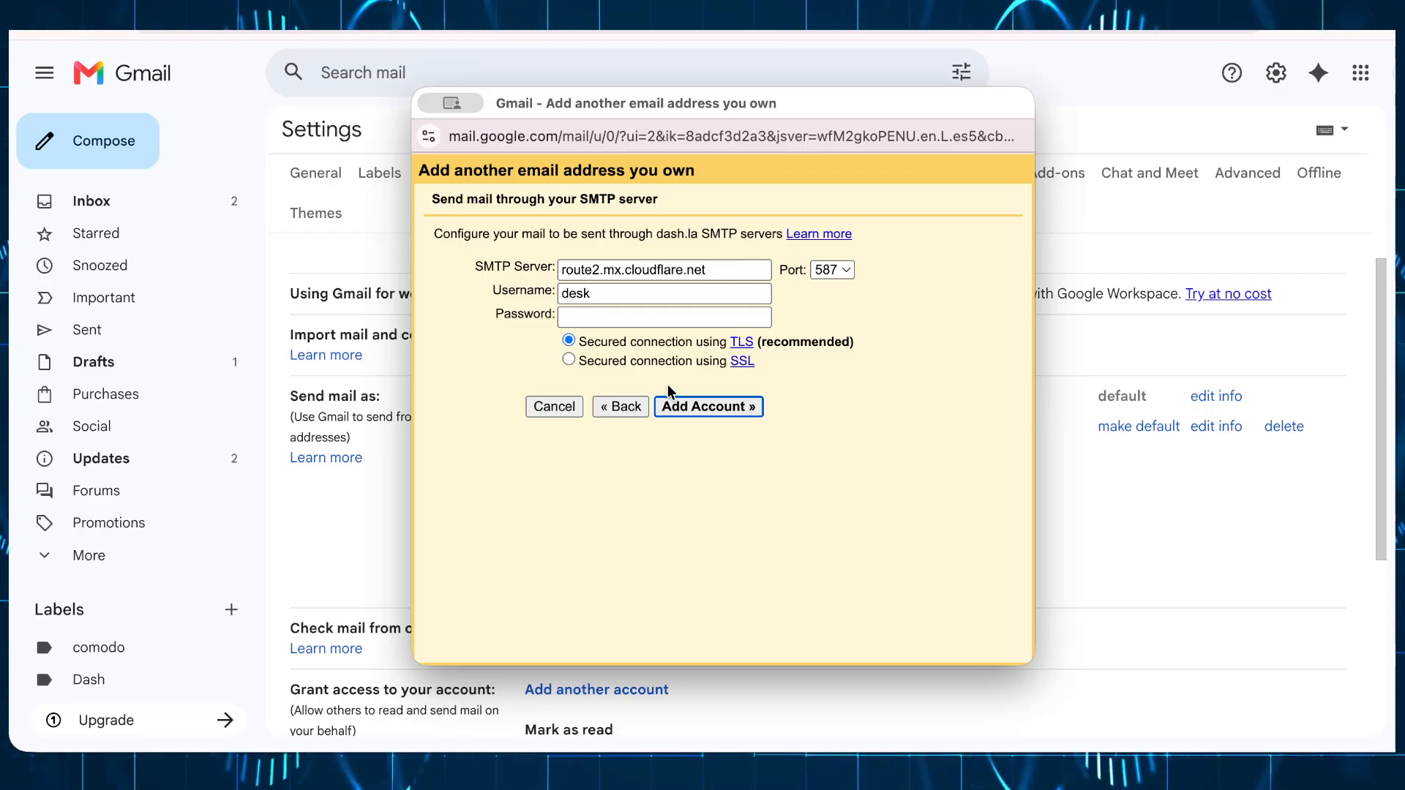
# Step: Set the SMTP server to smtp.gmail.com and the username to the Gmail account address
pyautogui.moveTo(704, 268); pyautogui.dragTo(519, 272)
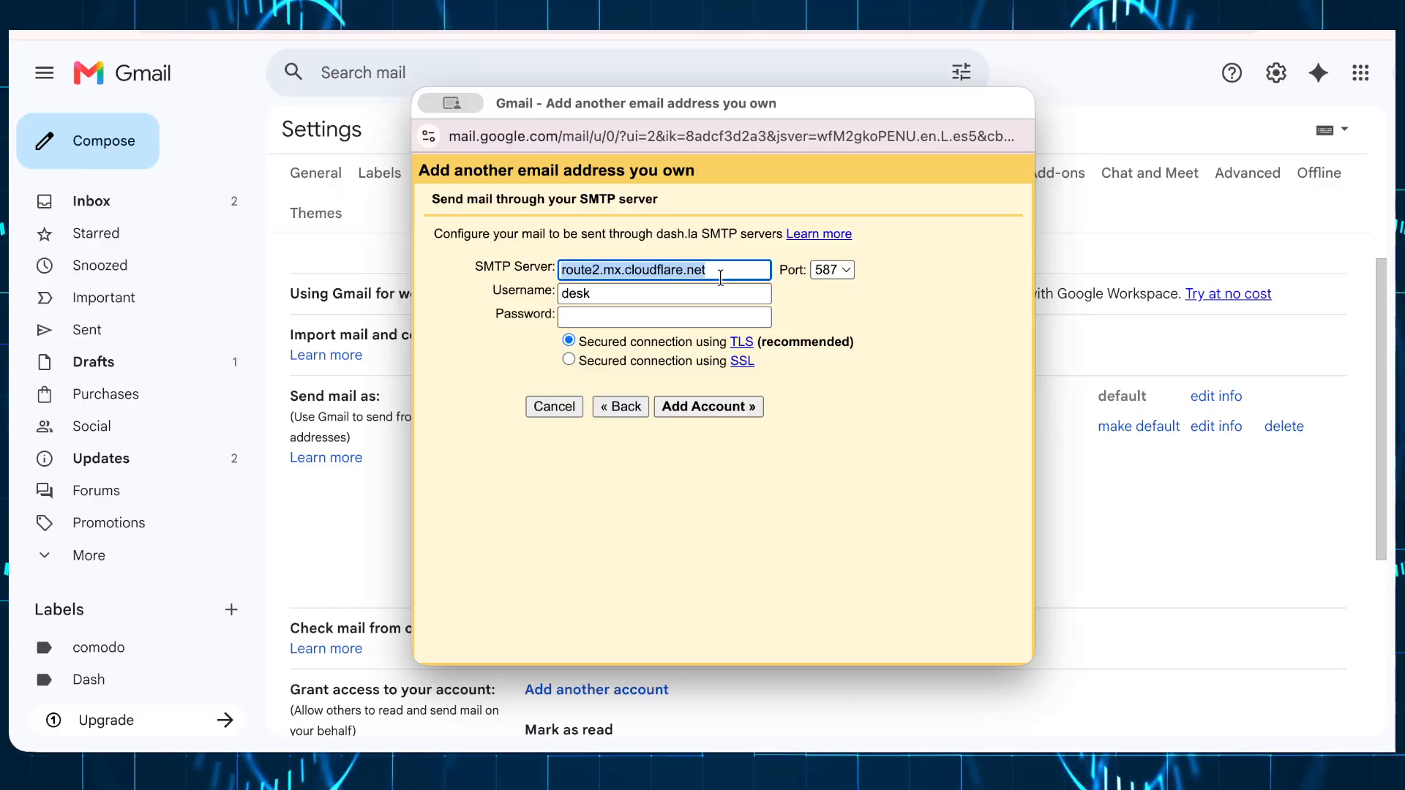
pyautogui.write('smt')
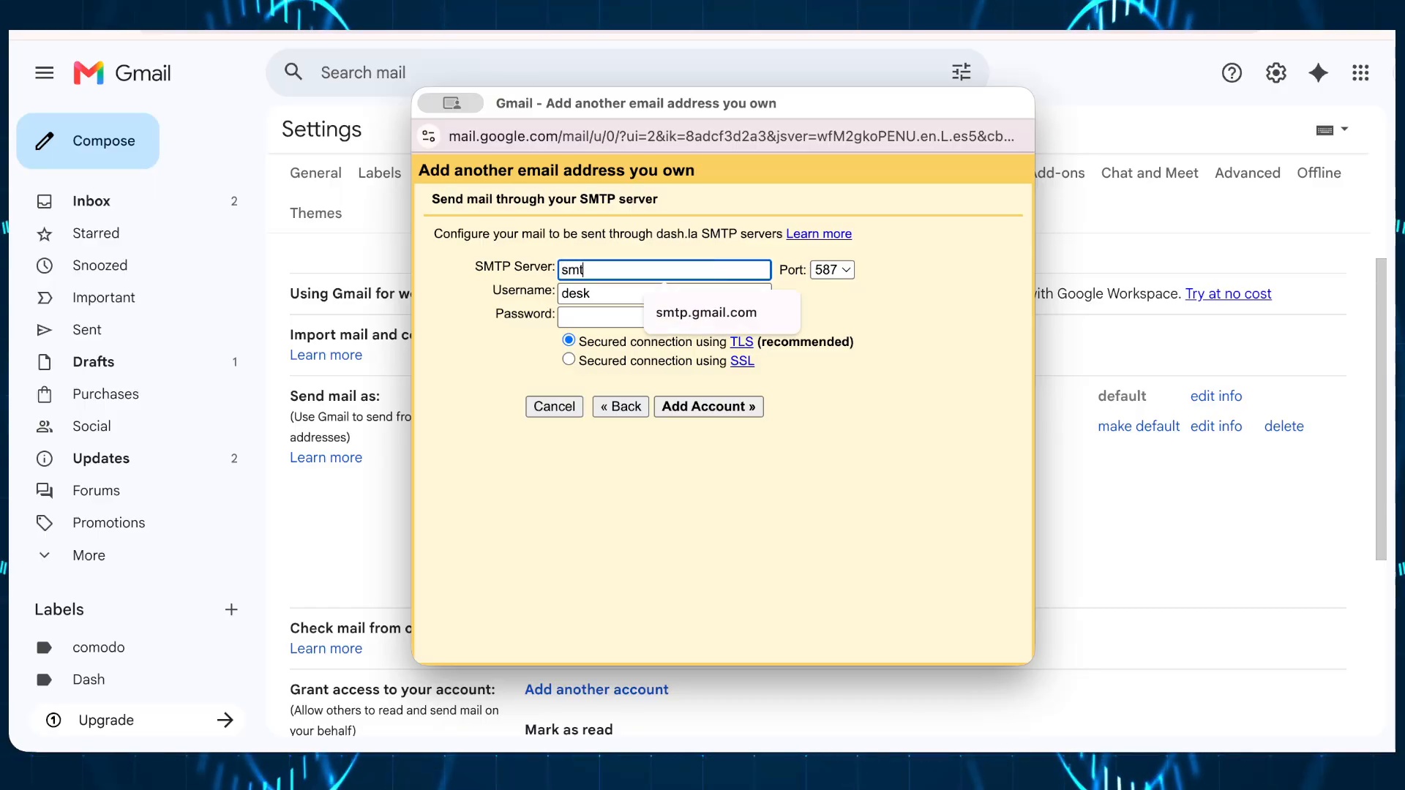
pyautogui.write('p.gmail.com')
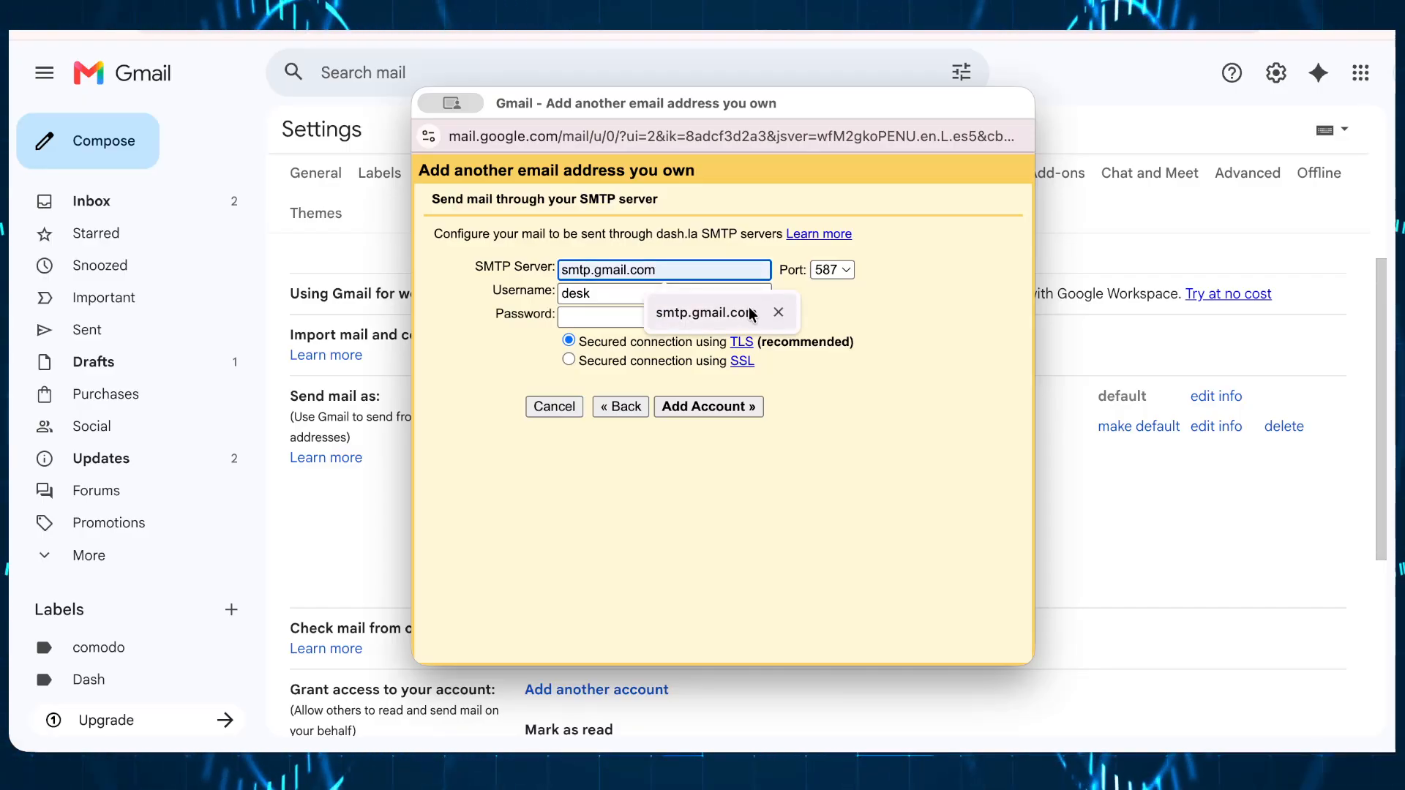
pyautogui.click(706, 312)
pyautogui.click(641, 294)
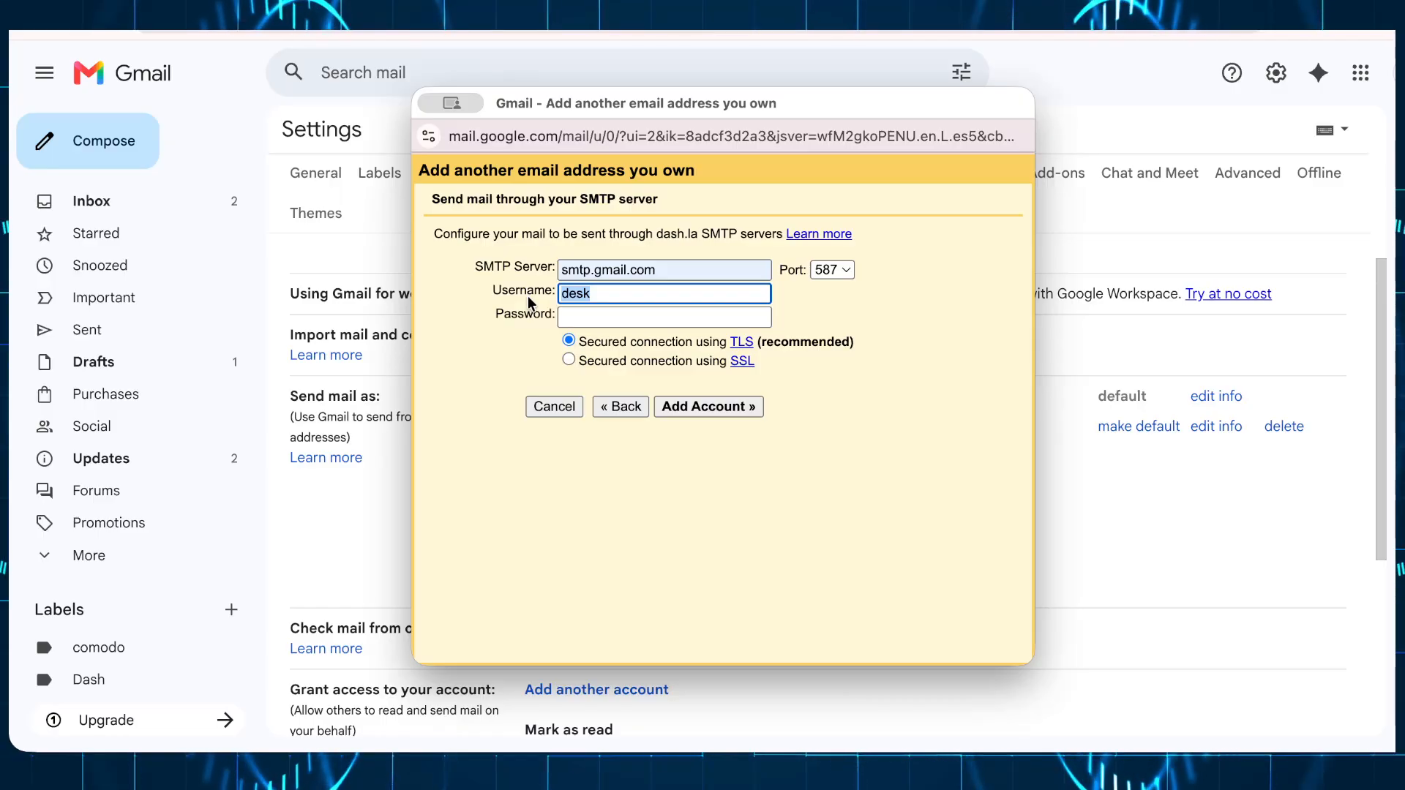
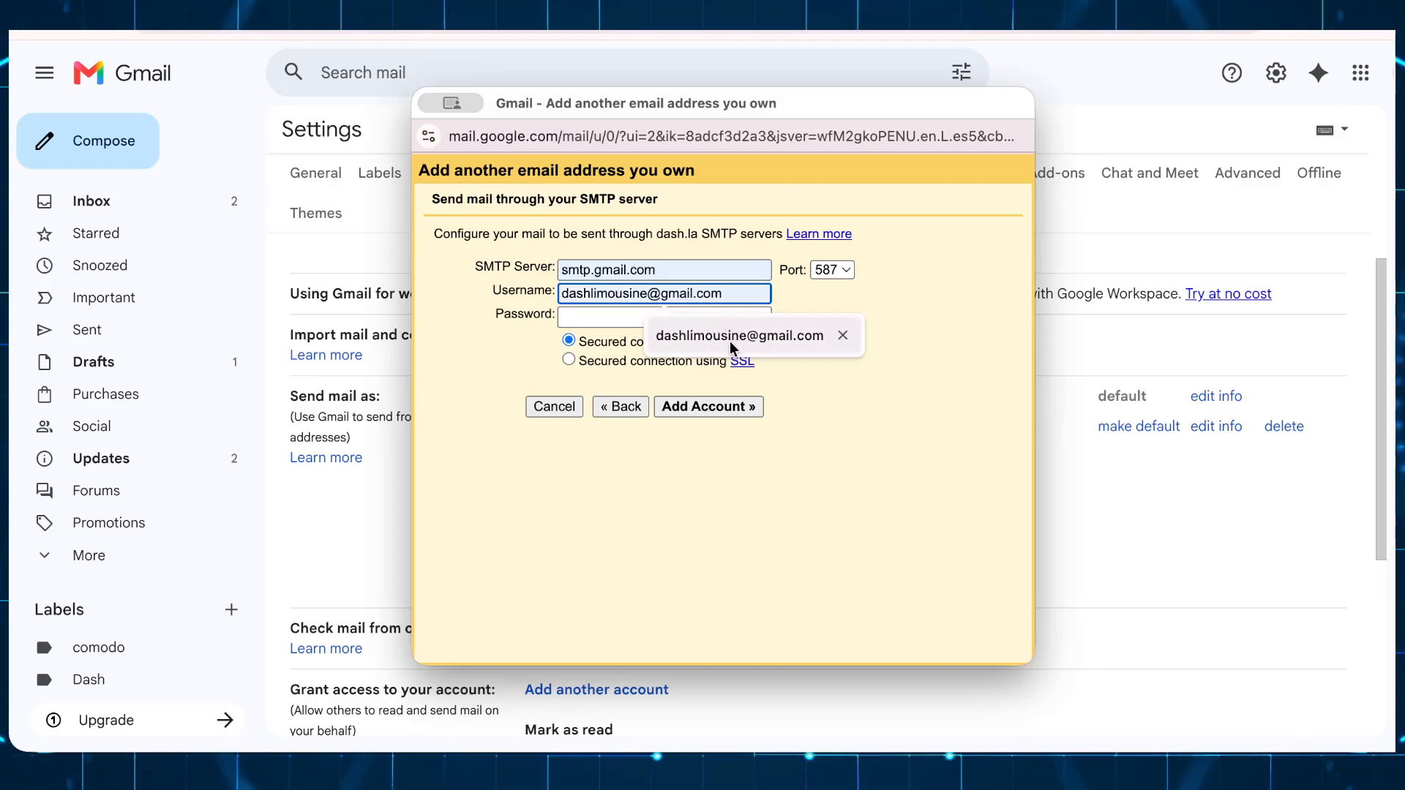
pyautogui.click(682, 338)
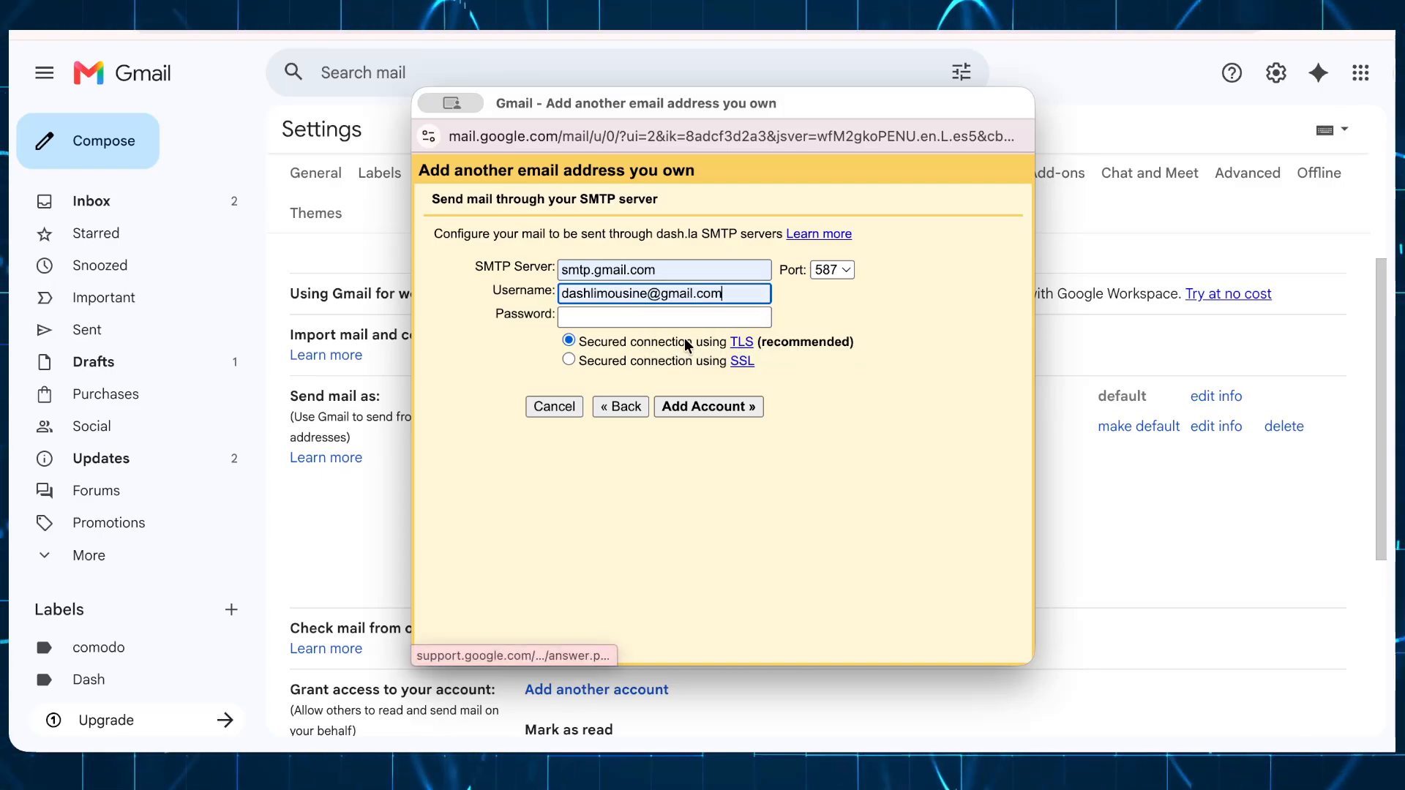
pyautogui.click(659, 315)
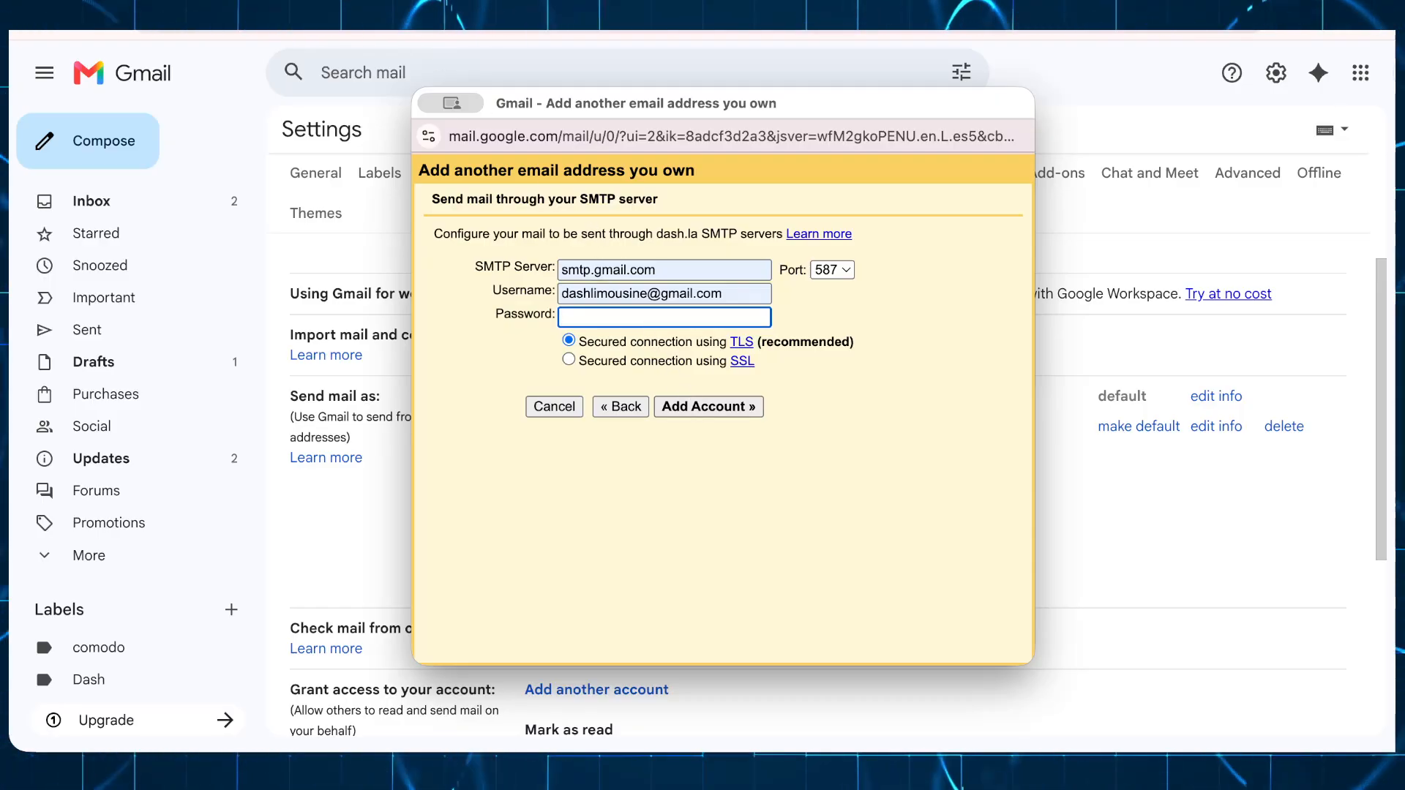
pyautogui.click(384, 8)
pyautogui.rightClick(716, 323)
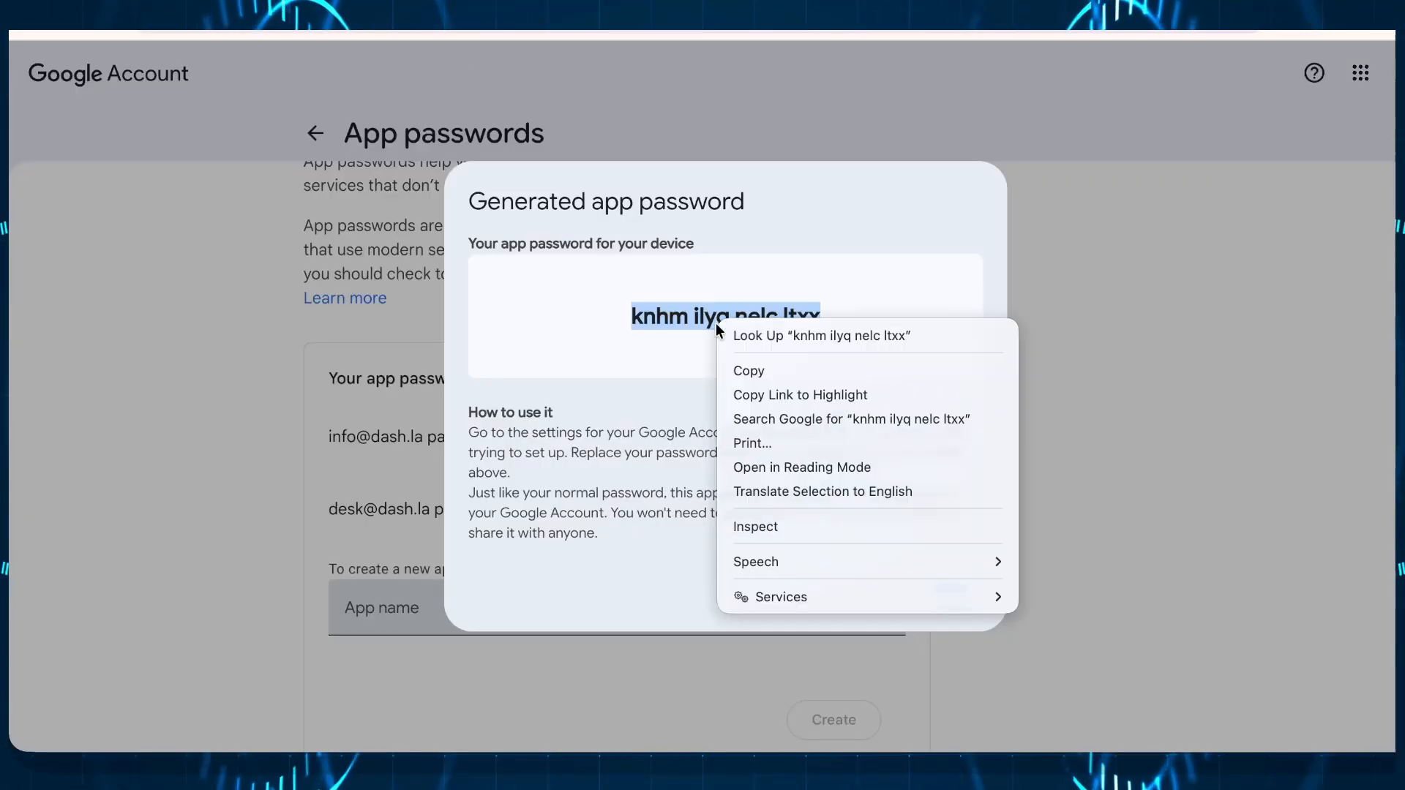
pyautogui.click(766, 369)
pyautogui.click(219, 7)
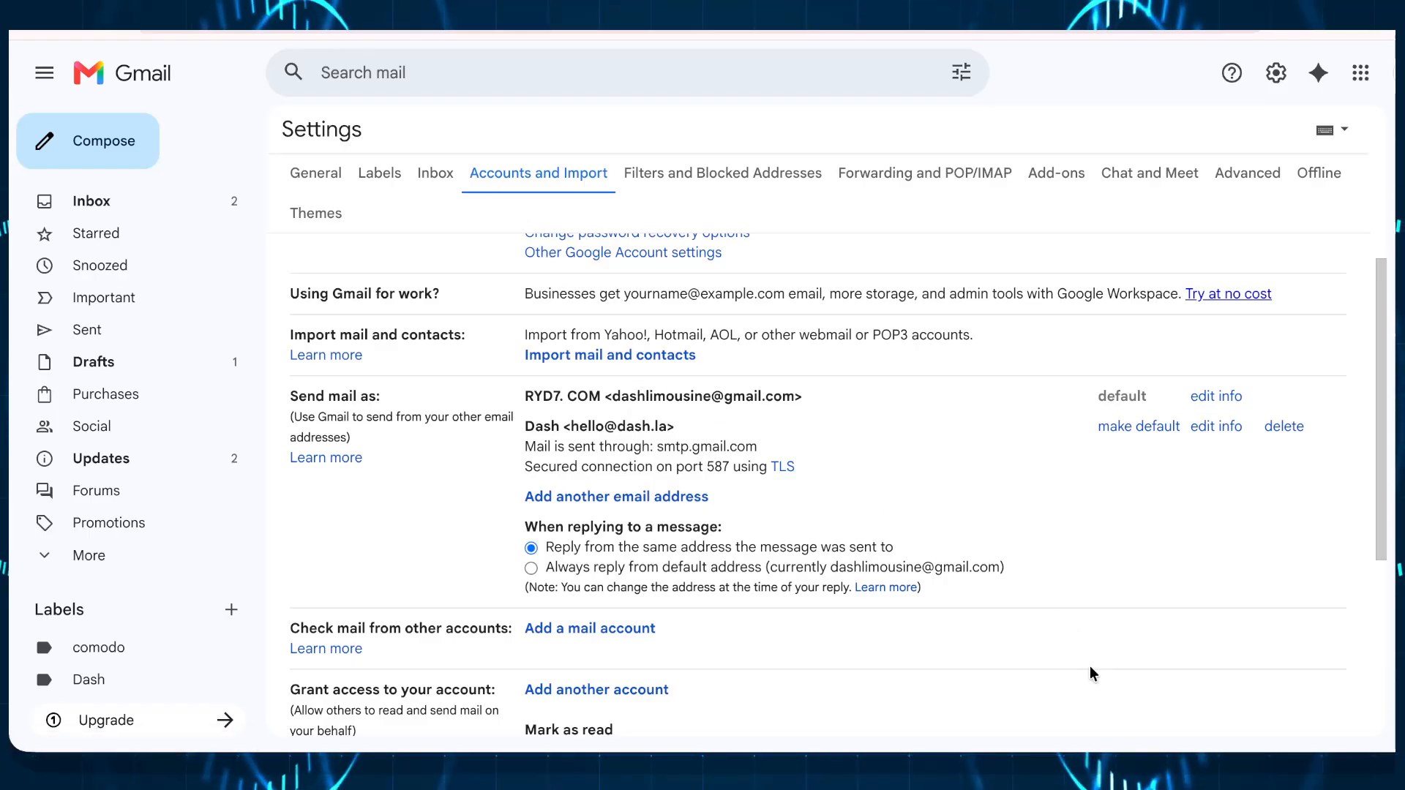
pyautogui.click(1345, 776)
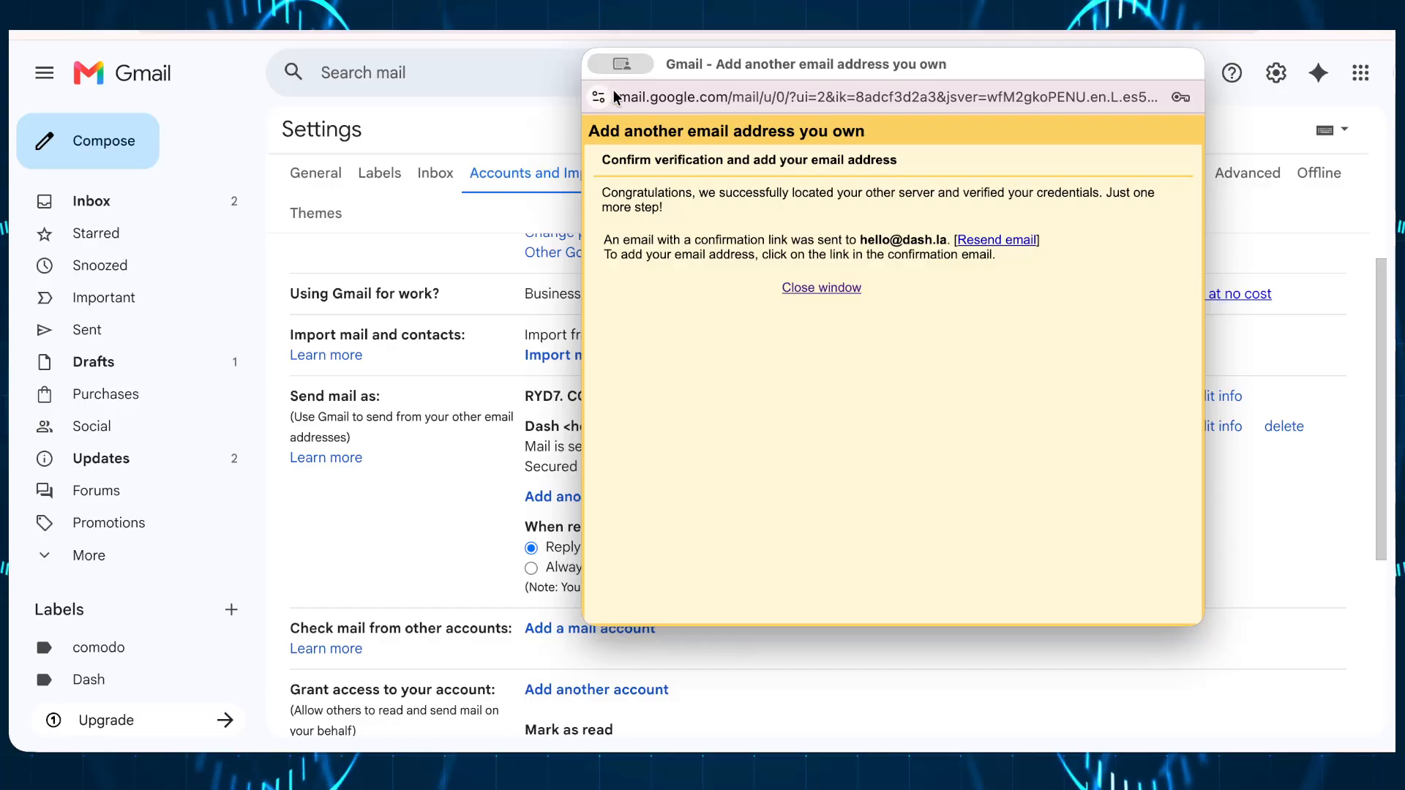
pyautogui.click(600, 64)
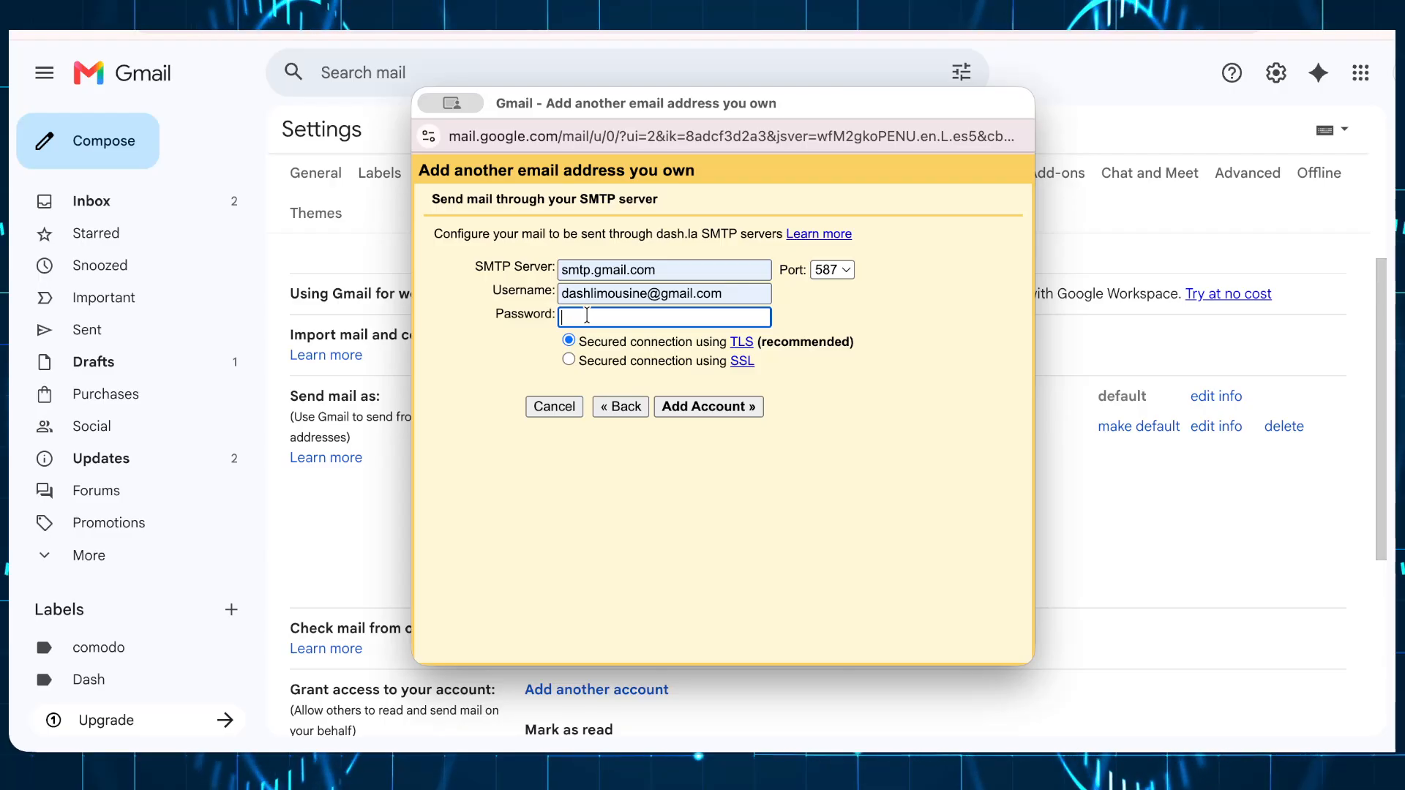
# Step: Paste the app password as SMTP password, add the account, and decline browser password saving
pyautogui.hotkey('ctrl', 'v')
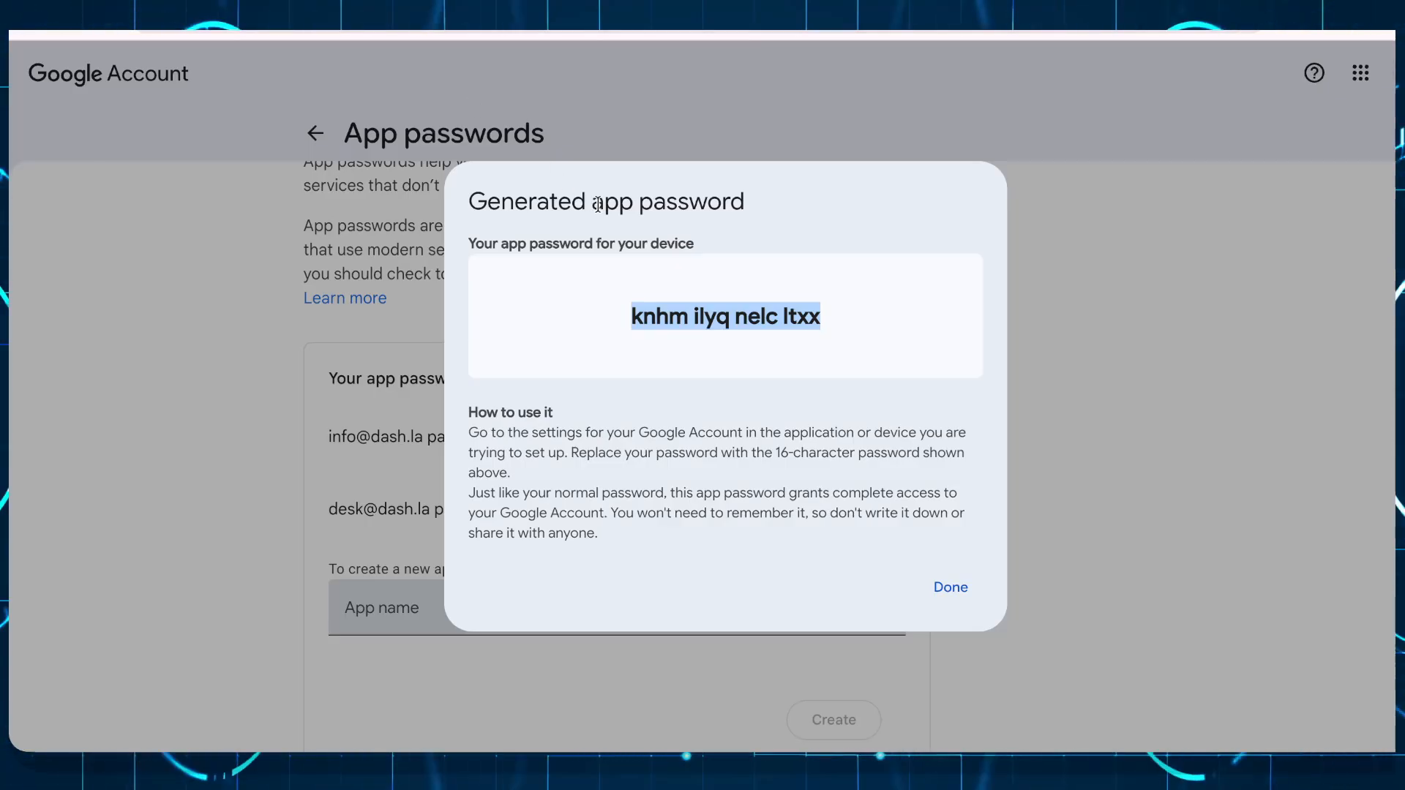
pyautogui.click(669, 173)
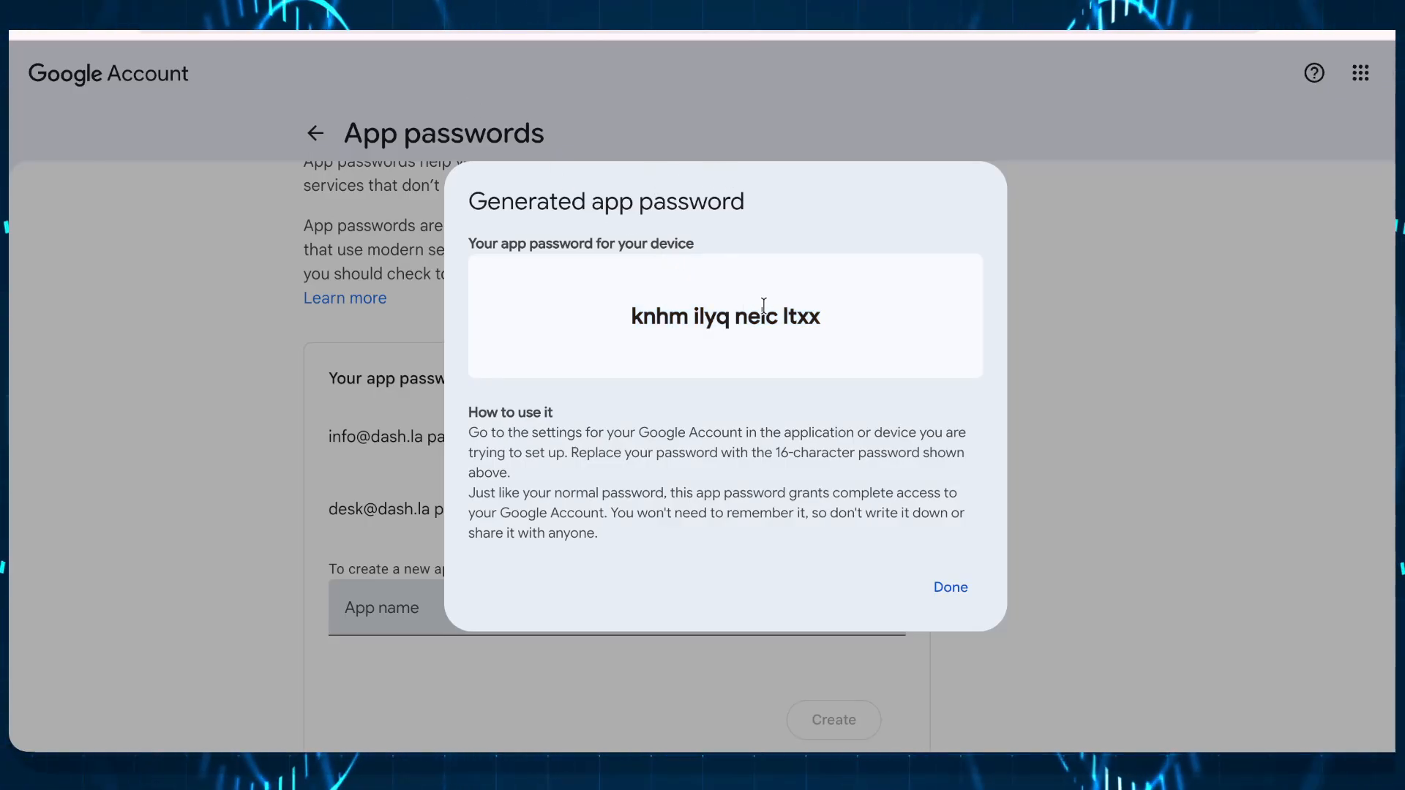
pyautogui.moveTo(836, 315); pyautogui.dragTo(617, 314)
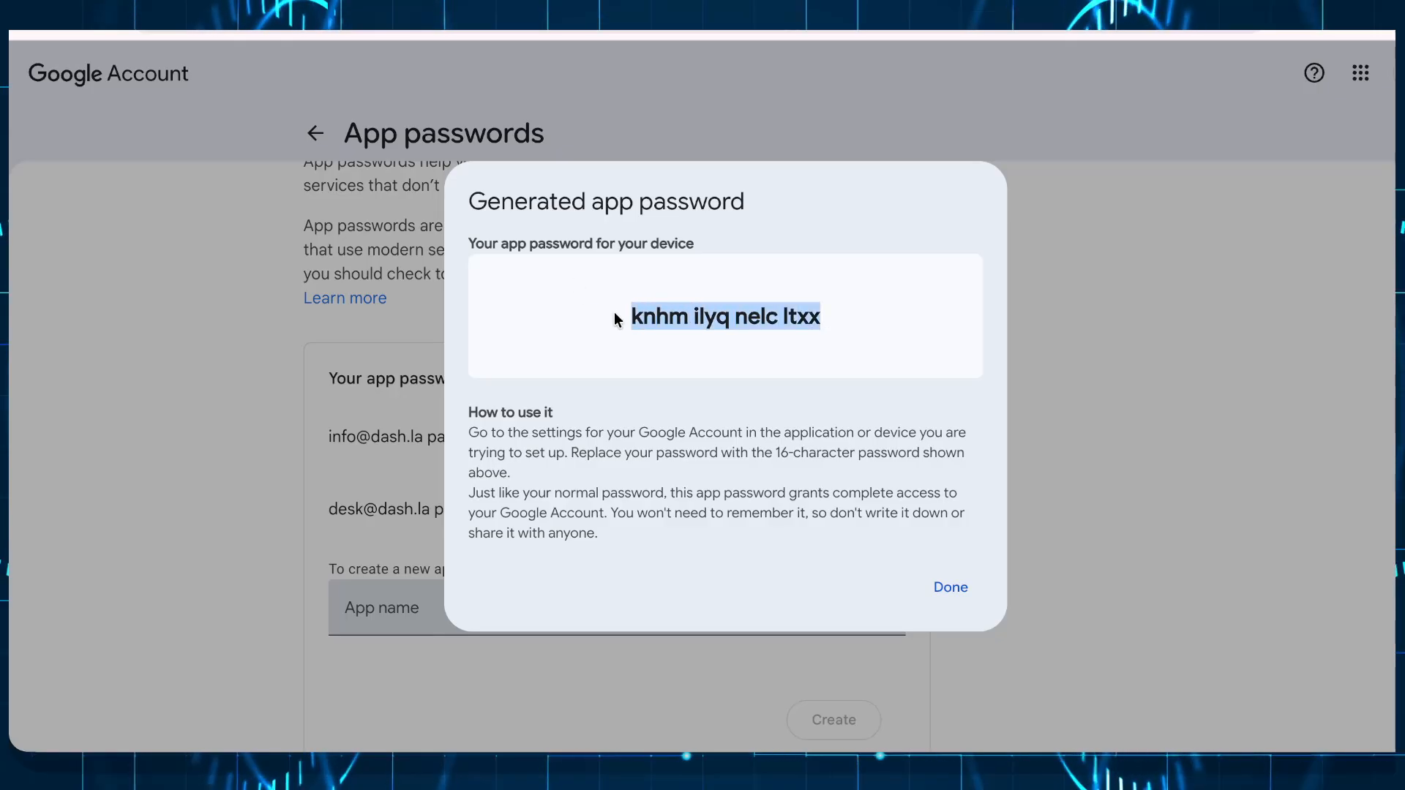
pyautogui.click(615, 318)
pyautogui.tripleClick(667, 316)
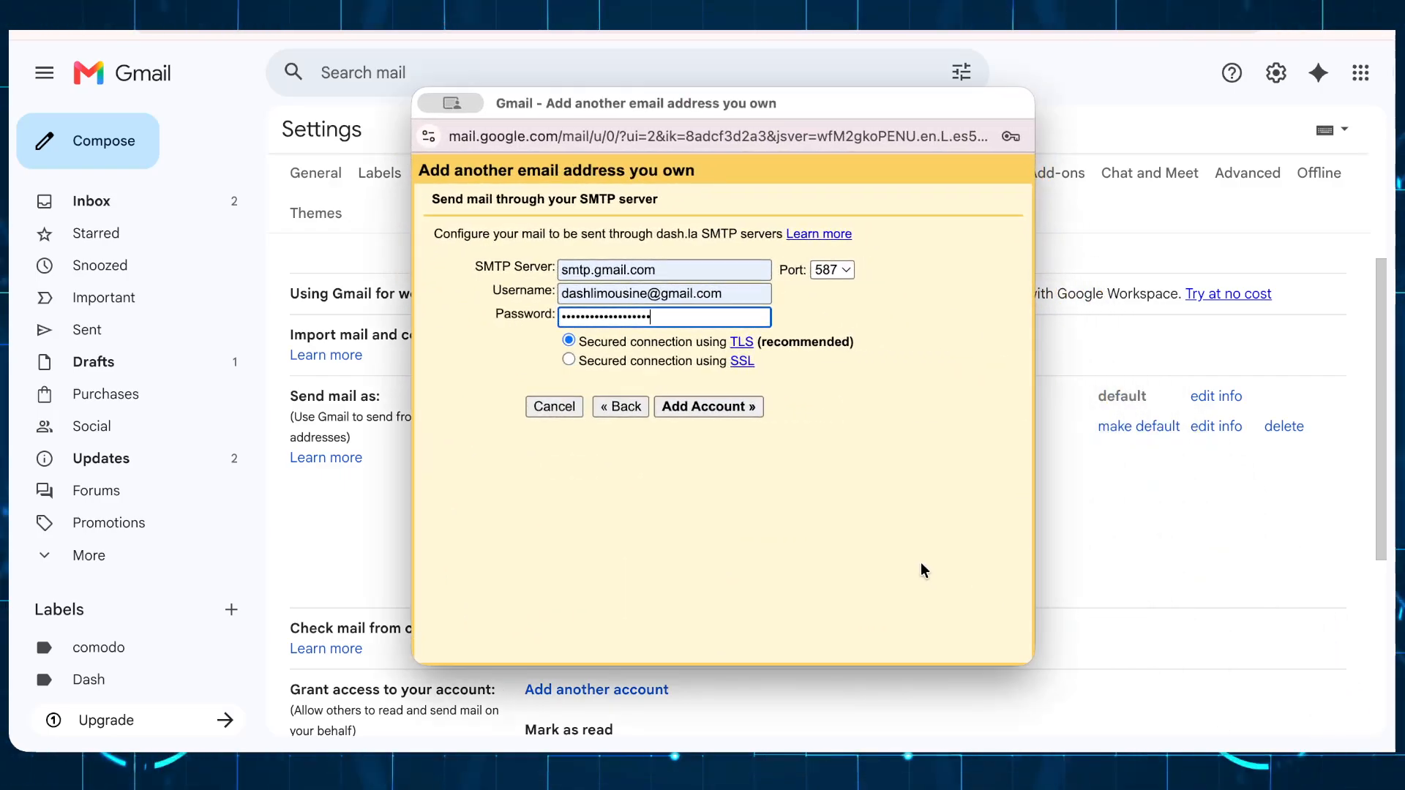
pyautogui.click(709, 404)
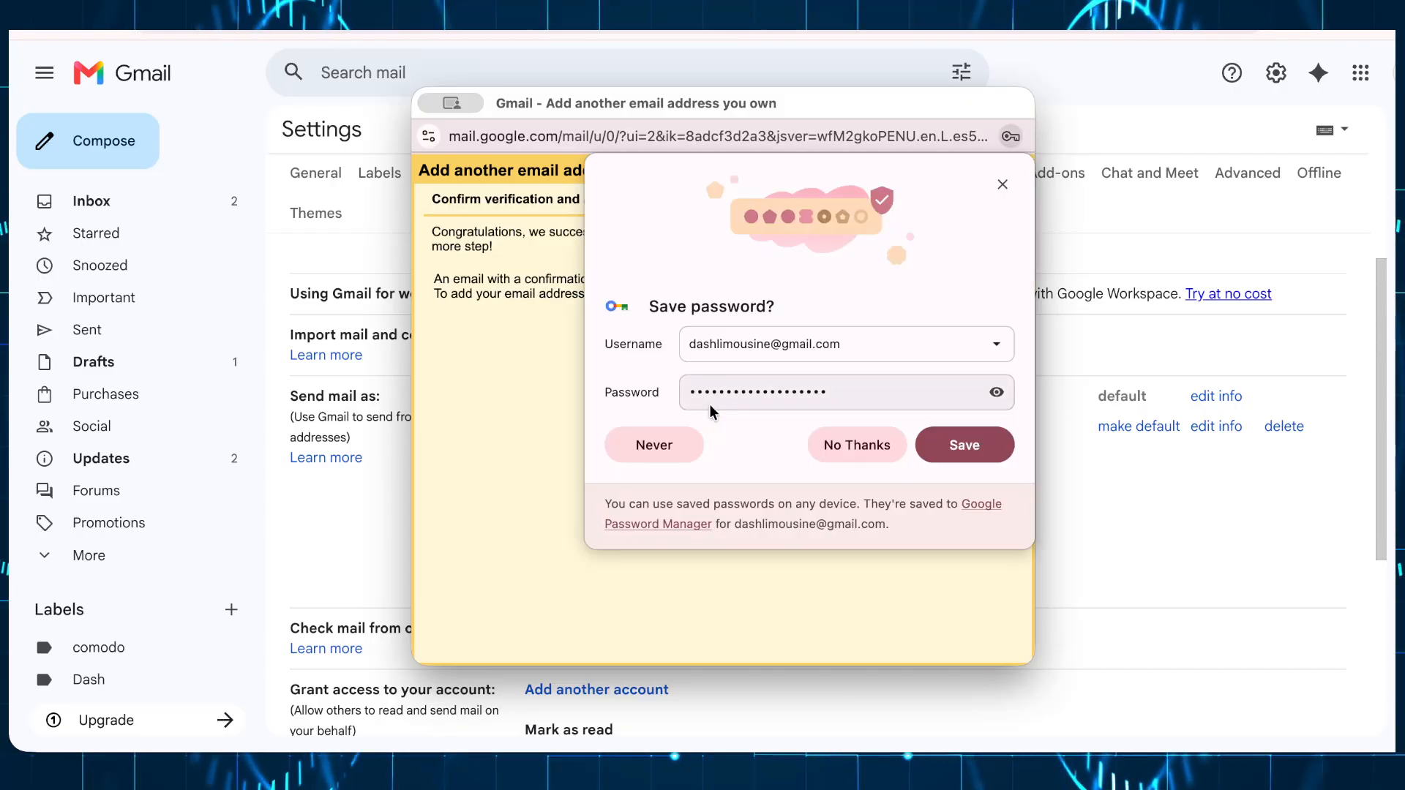
pyautogui.click(864, 446)
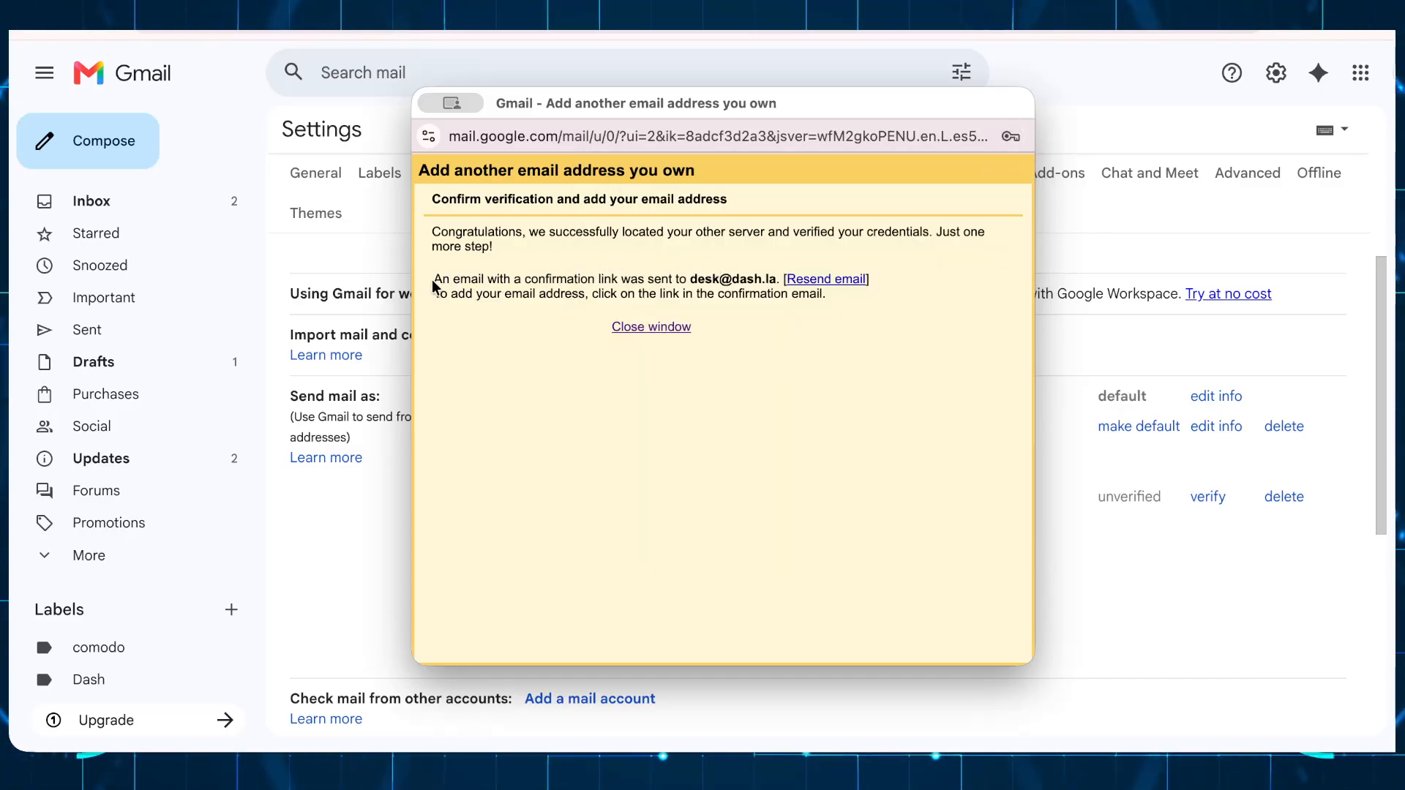
pyautogui.moveTo(432, 279); pyautogui.dragTo(746, 306)
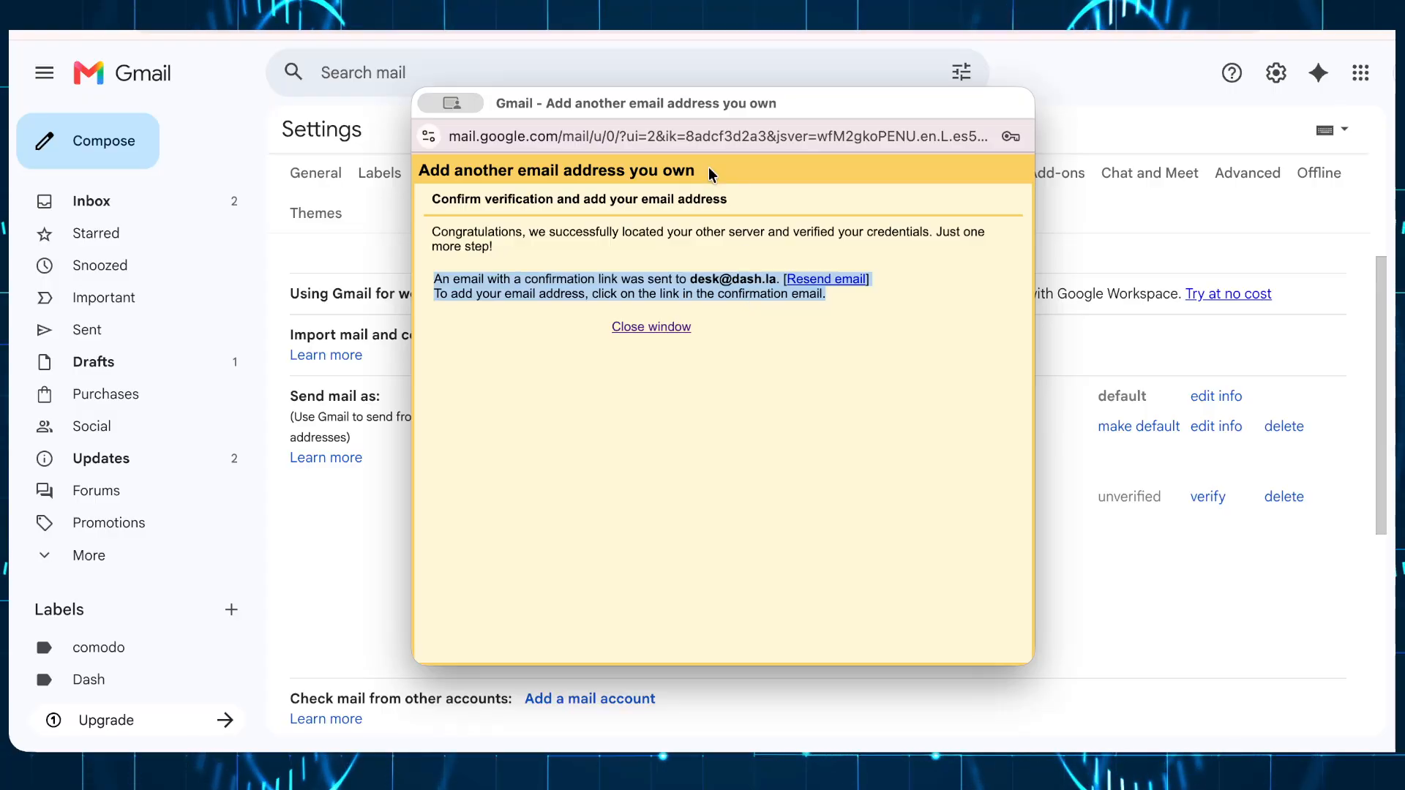
pyautogui.click(447, 84)
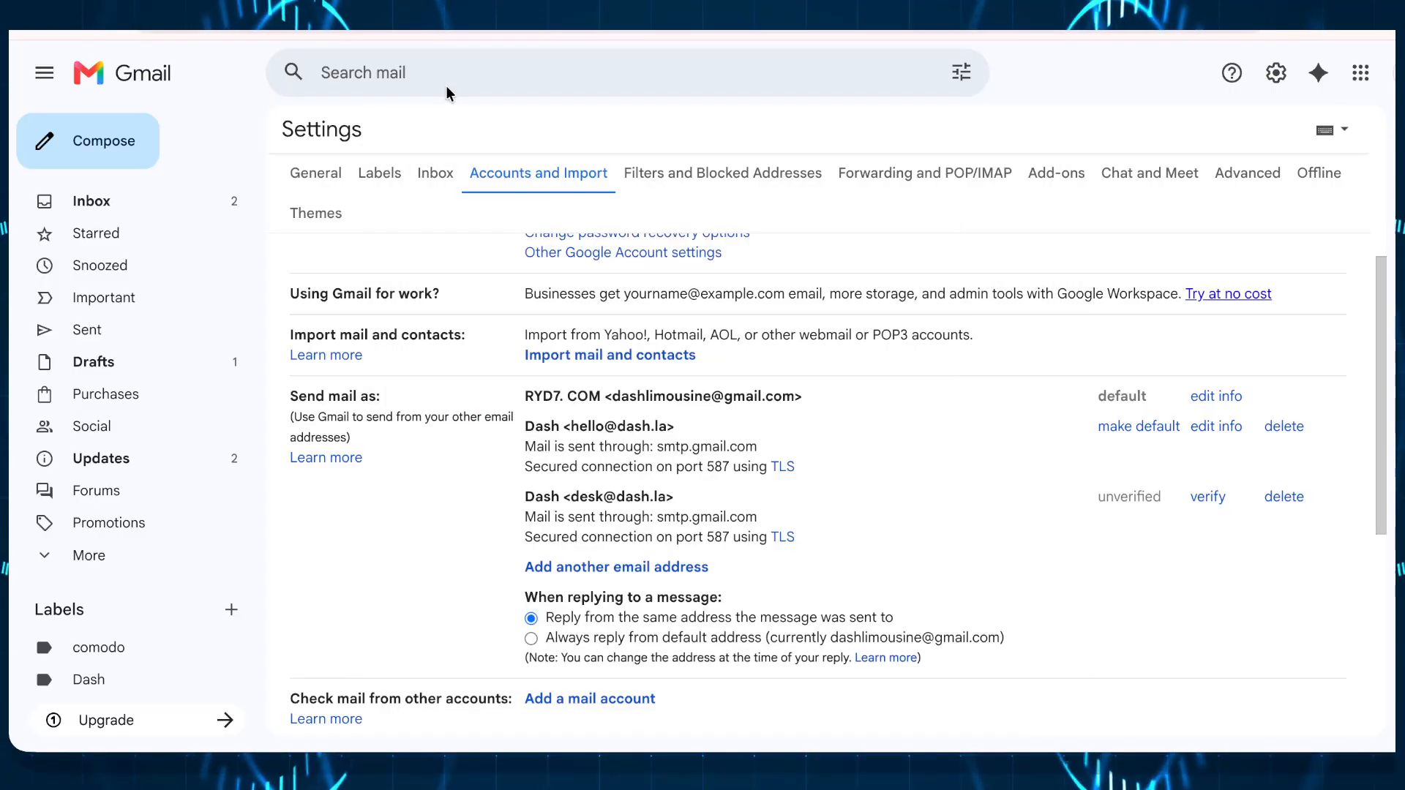
pyautogui.click(106, 194)
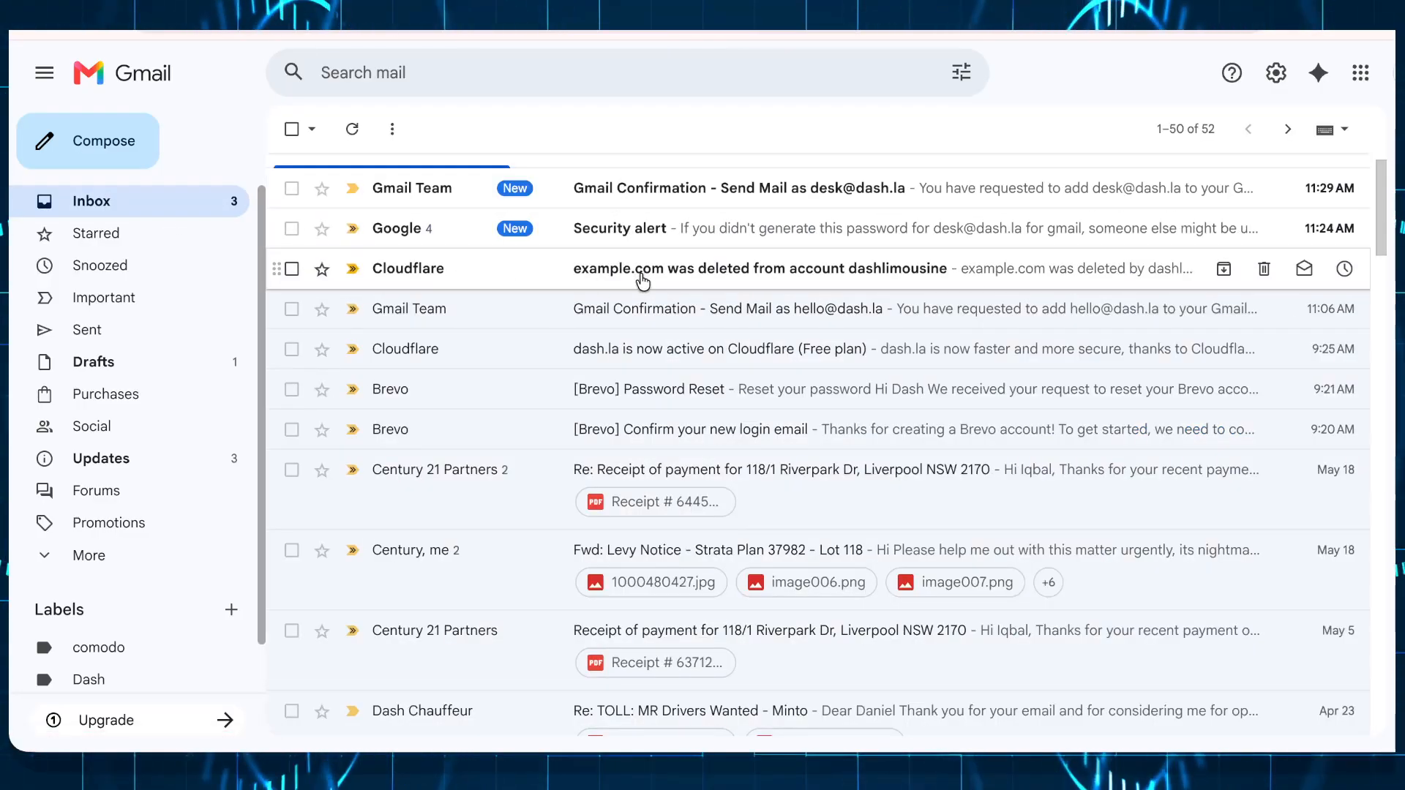
pyautogui.click(647, 193)
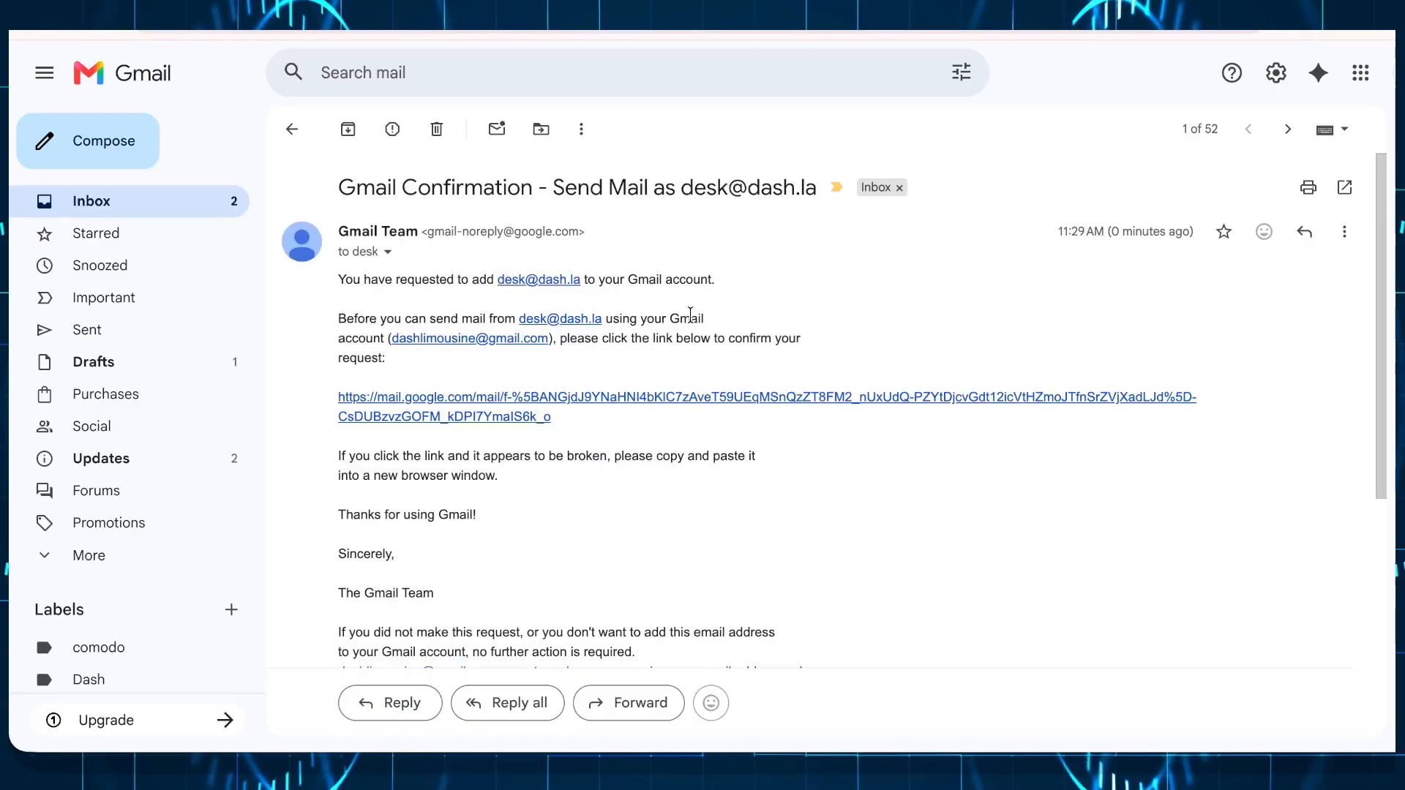
pyautogui.scroll(-2, 657, 306)
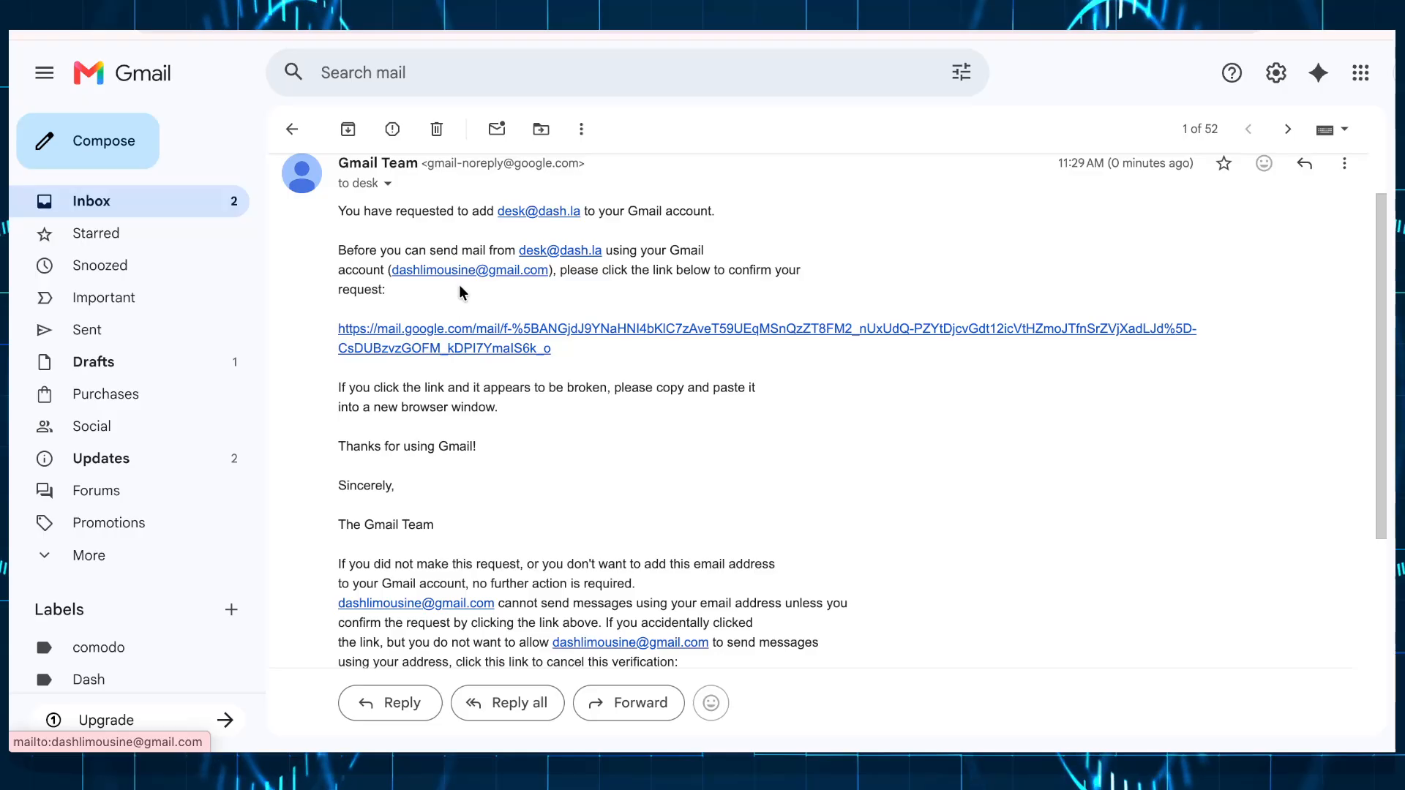
pyautogui.click(485, 335)
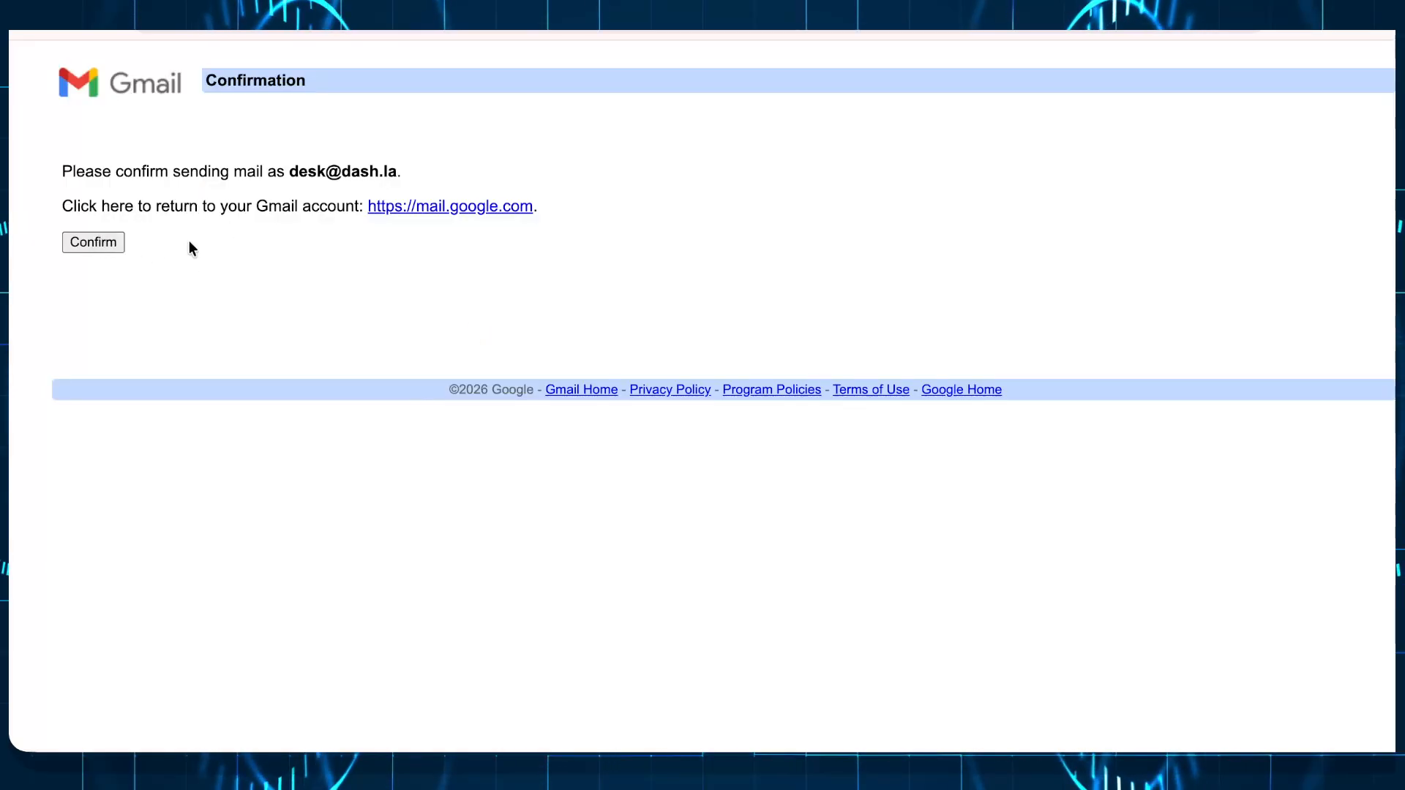
pyautogui.click(98, 242)
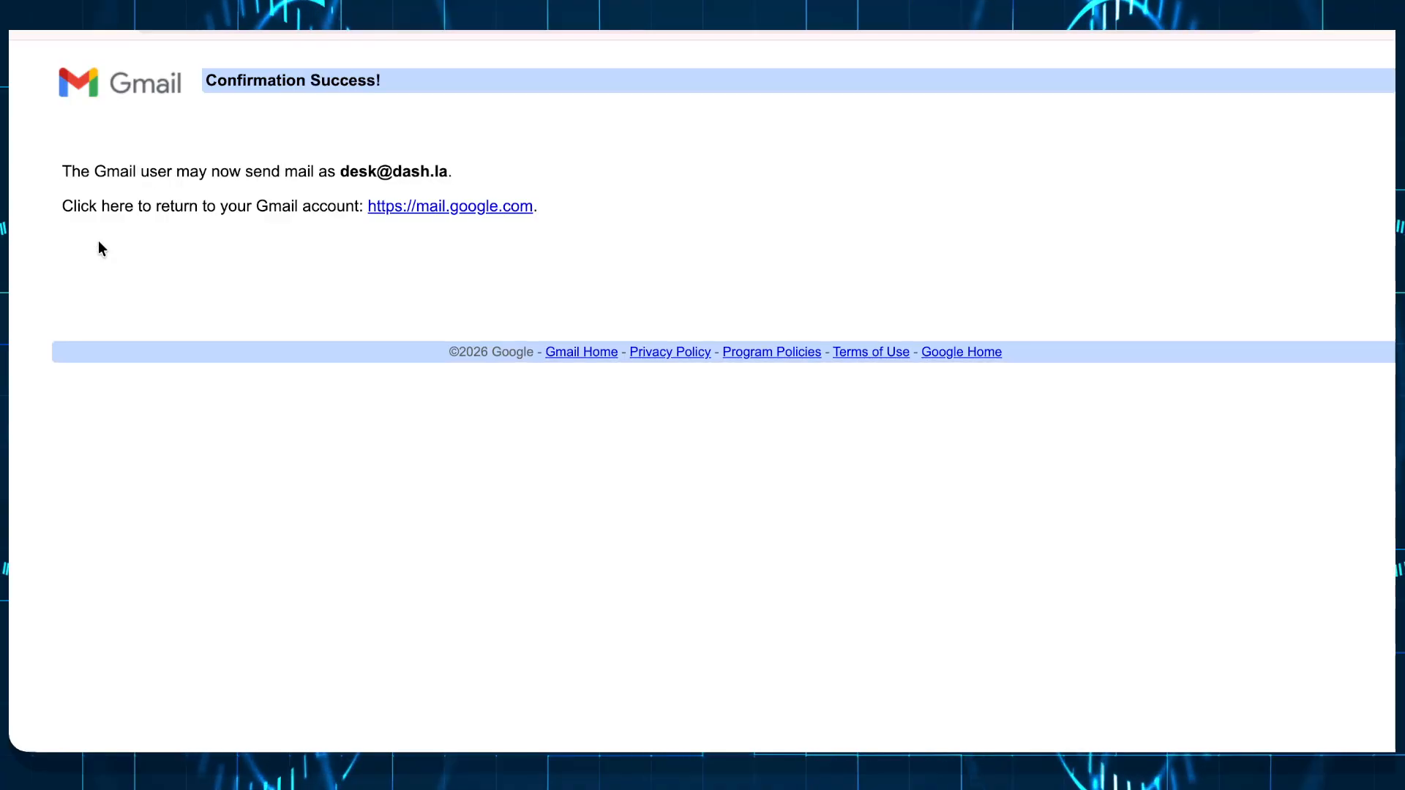
pyautogui.press('super+w')
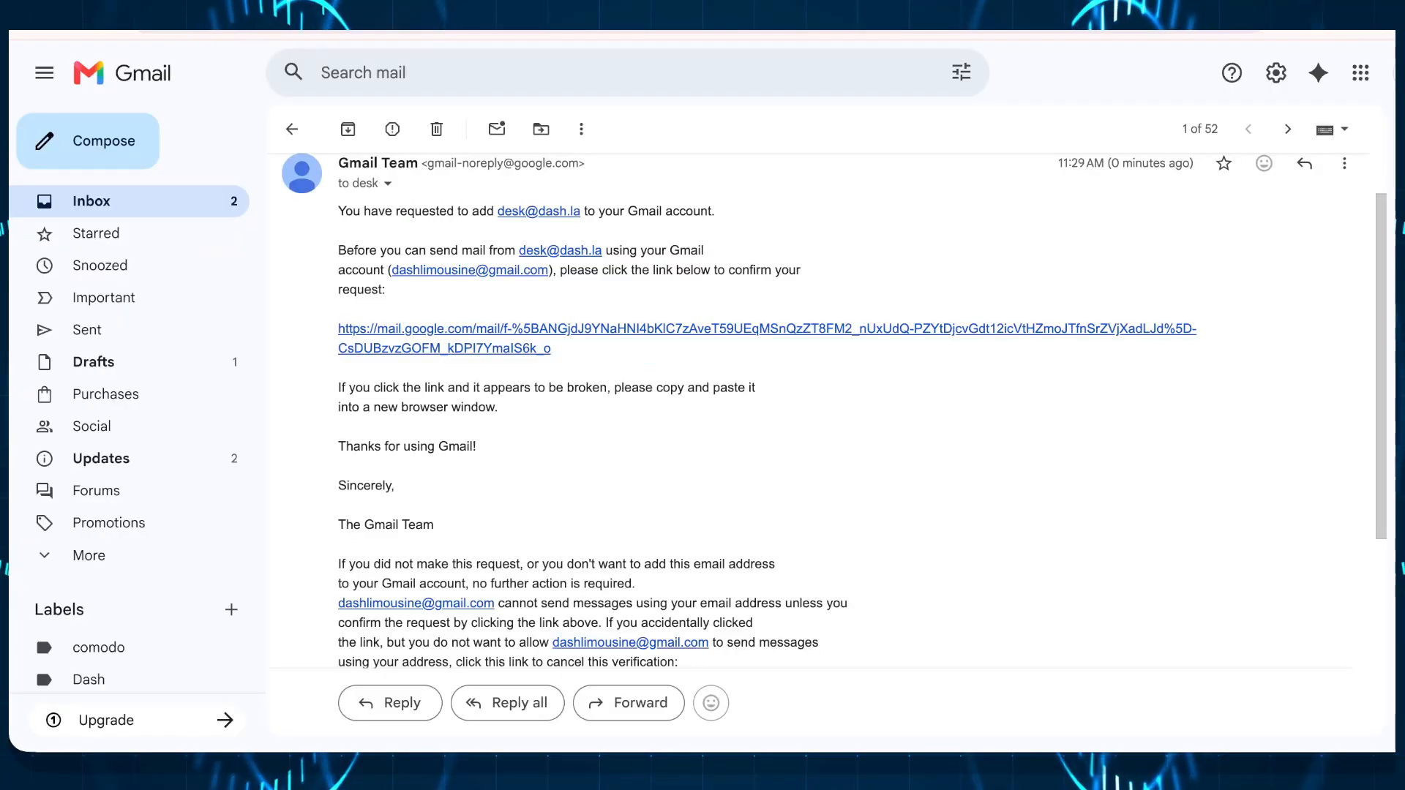
# Step: Read the Cloudflare email about the example.com deletion
pyautogui.click(186, 199)
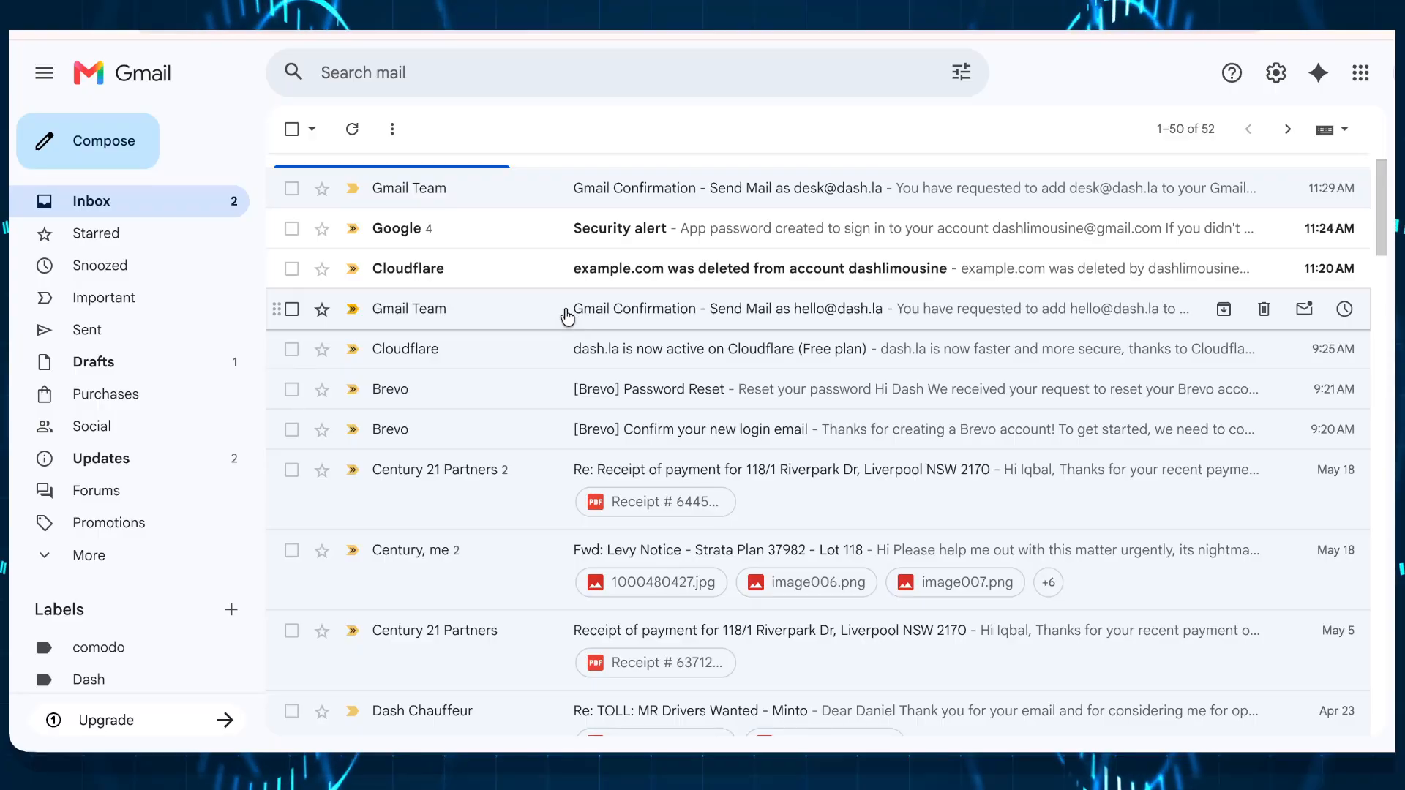
pyautogui.click(642, 269)
pyautogui.scroll(-4, 593, 338)
pyautogui.scroll(-1, 593, 338)
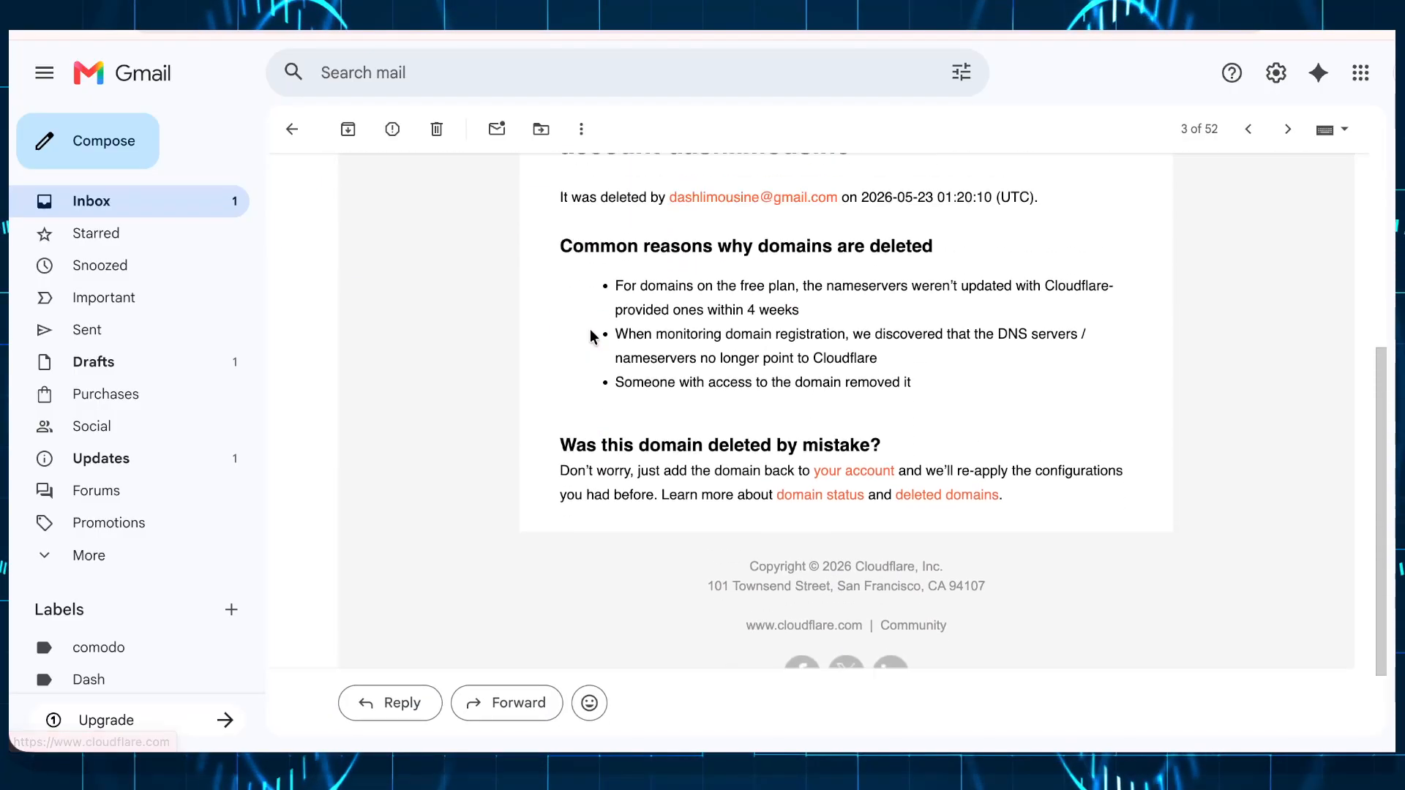
pyautogui.scroll(2, 590, 329)
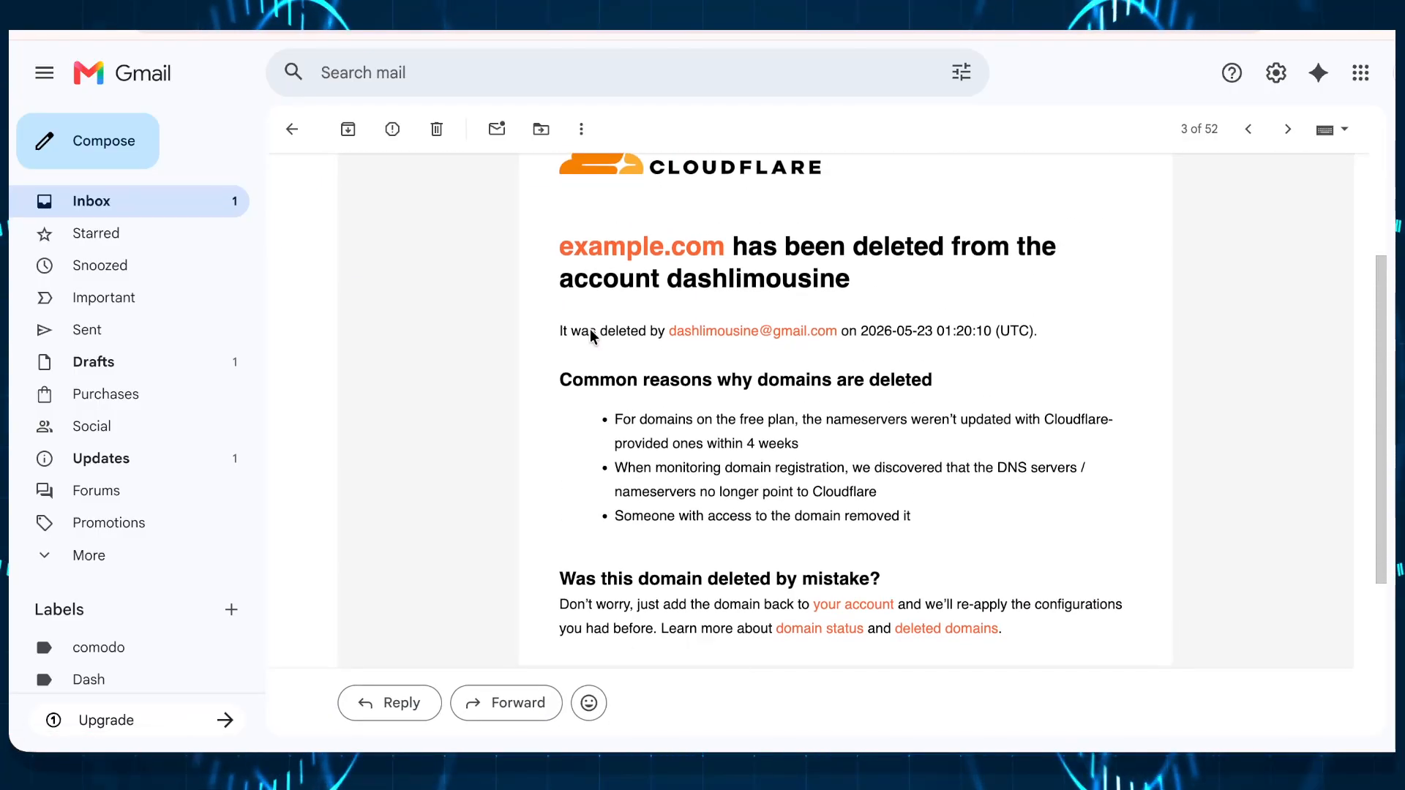
pyautogui.scroll(-4, 590, 330)
# Step: Read the Google Security alert, including the earlier app password alert, then return to the inbox
pyautogui.click(108, 211)
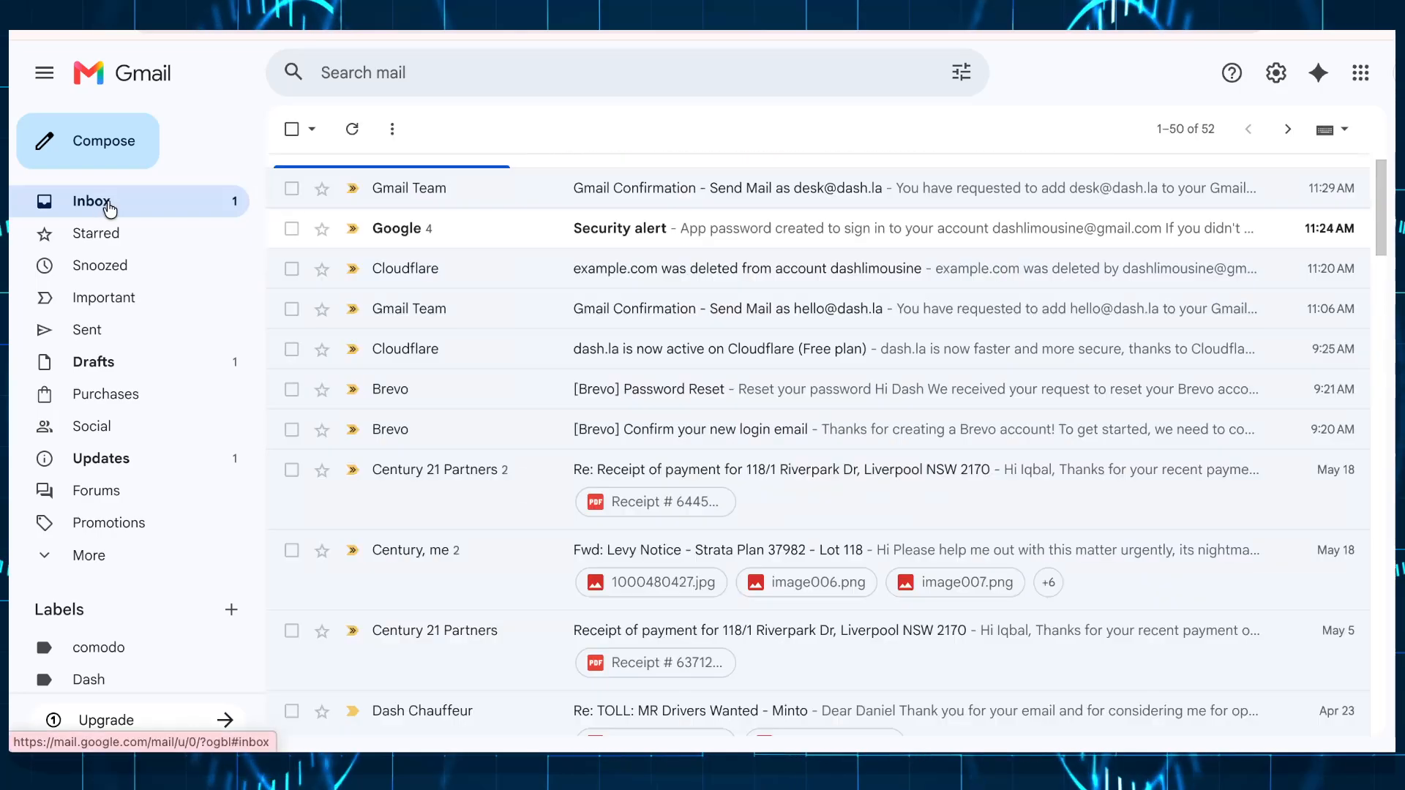
pyautogui.click(615, 233)
pyautogui.scroll(-2, 635, 439)
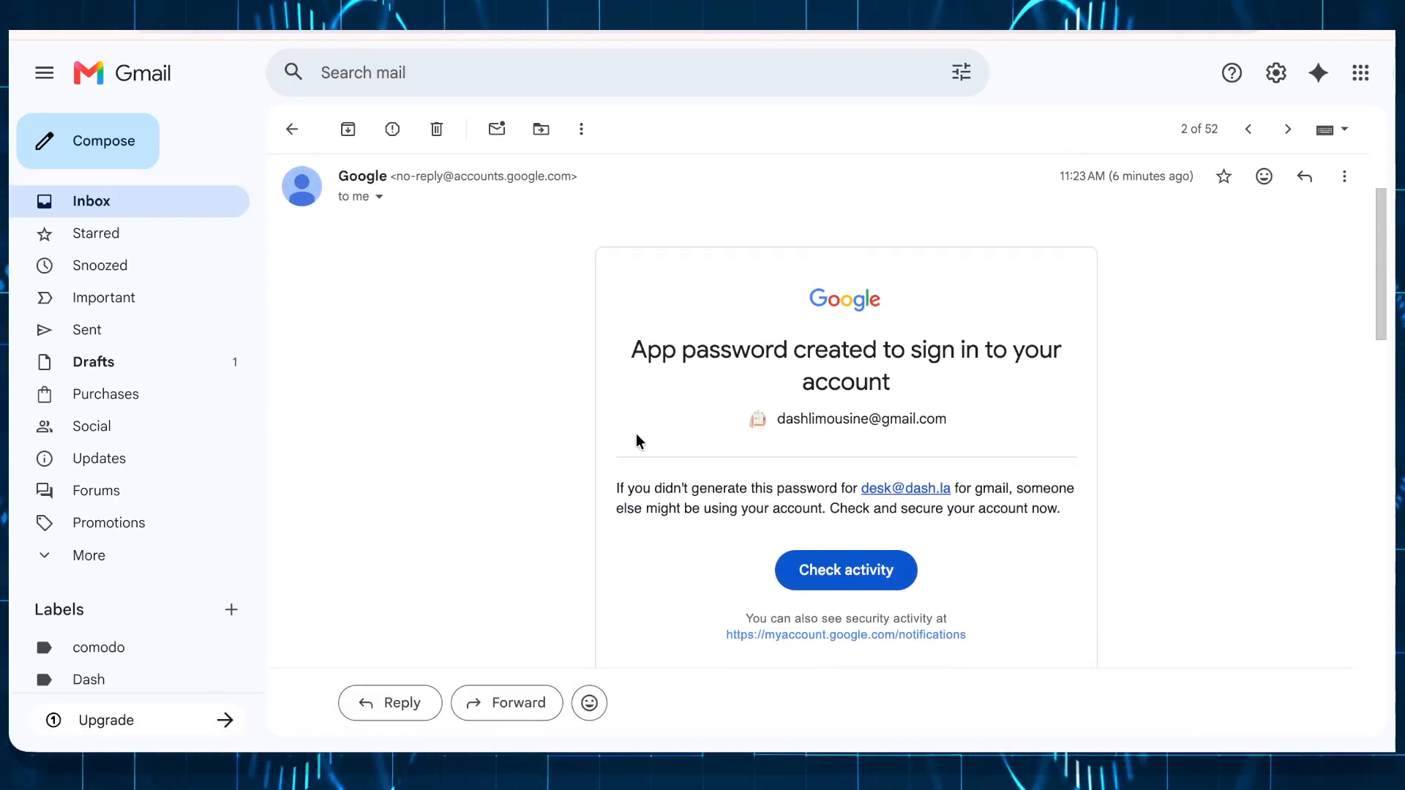
pyautogui.scroll(3, 636, 439)
pyautogui.click(556, 273)
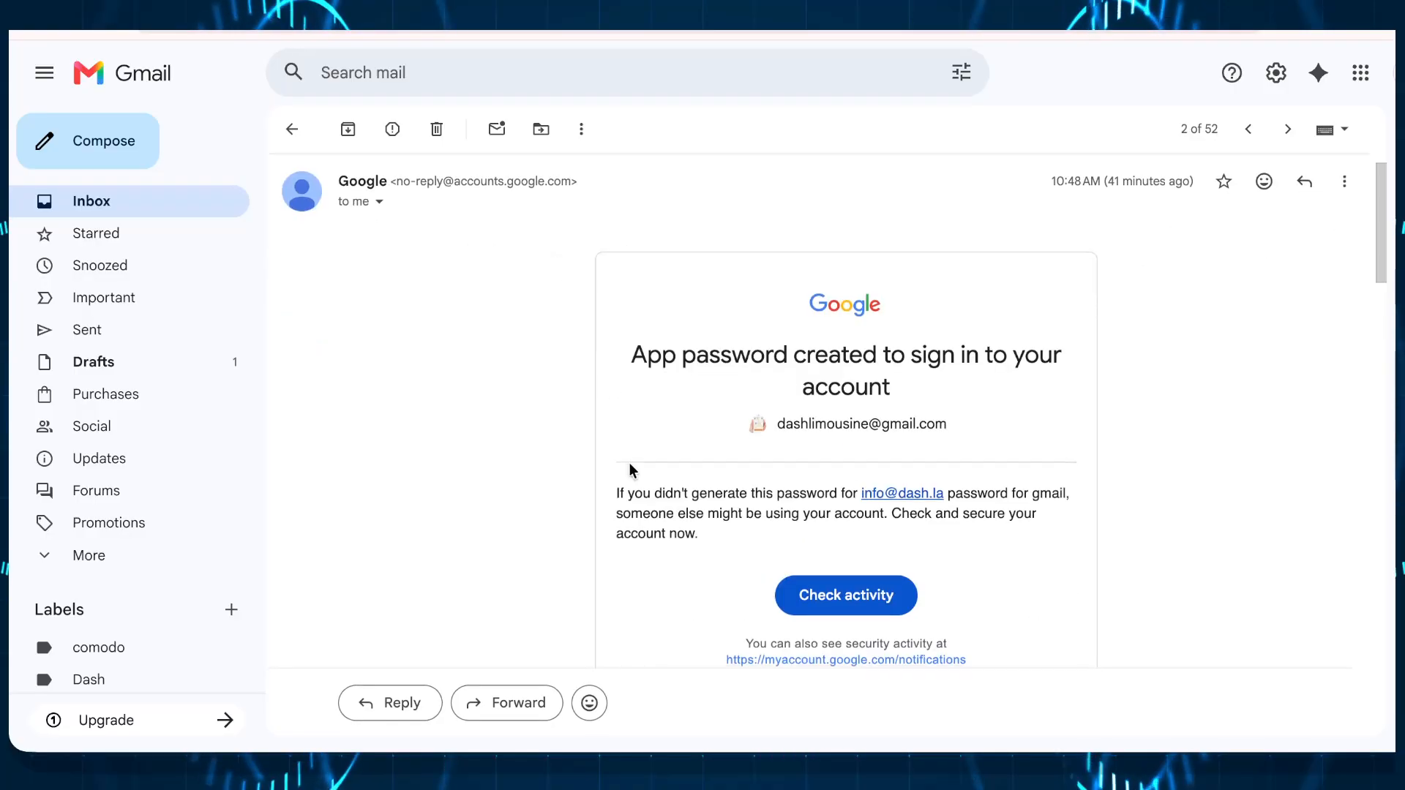
pyautogui.scroll(-3, 558, 278)
pyautogui.click(150, 207)
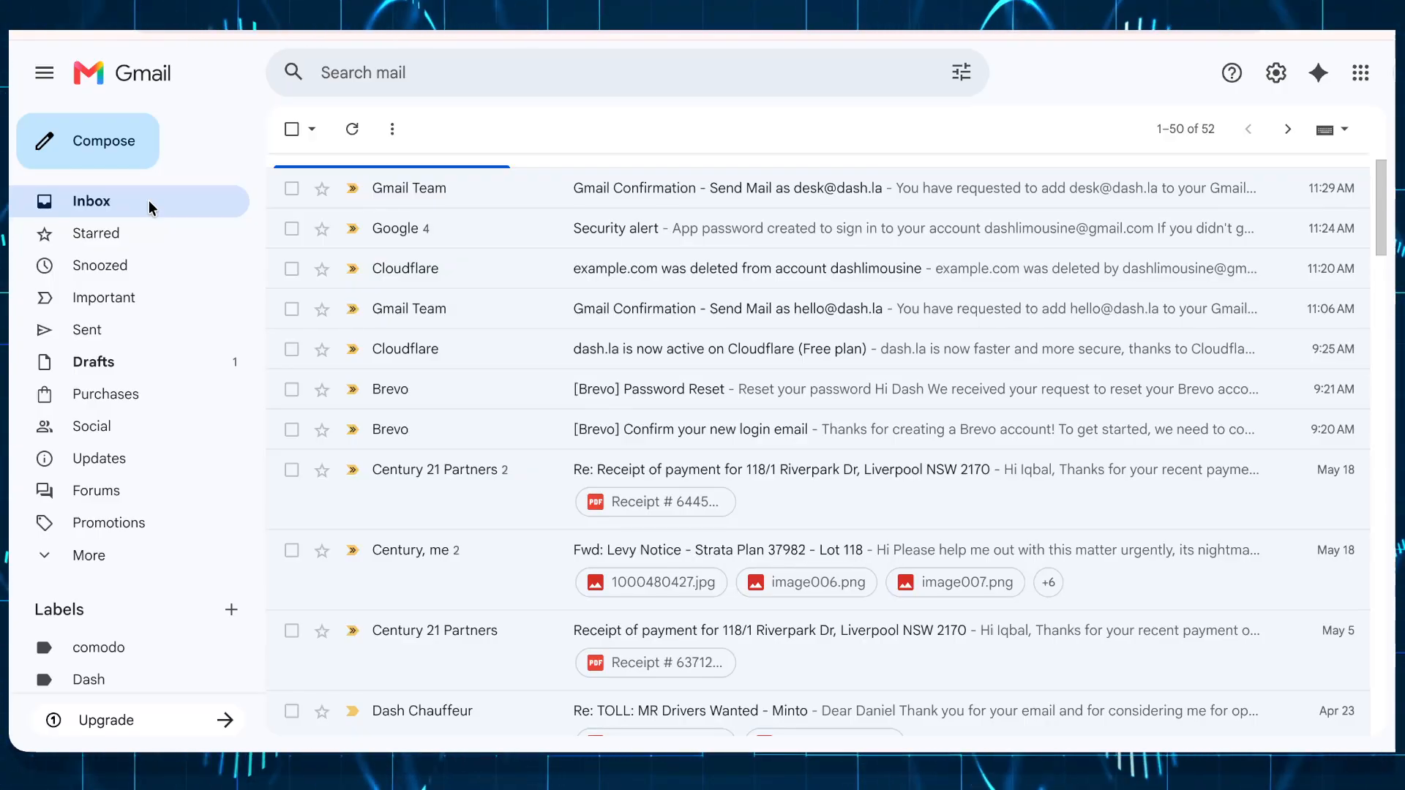
# Step: Discard a trial draft and reload Gmail so the new sender address is available
pyautogui.click(114, 146)
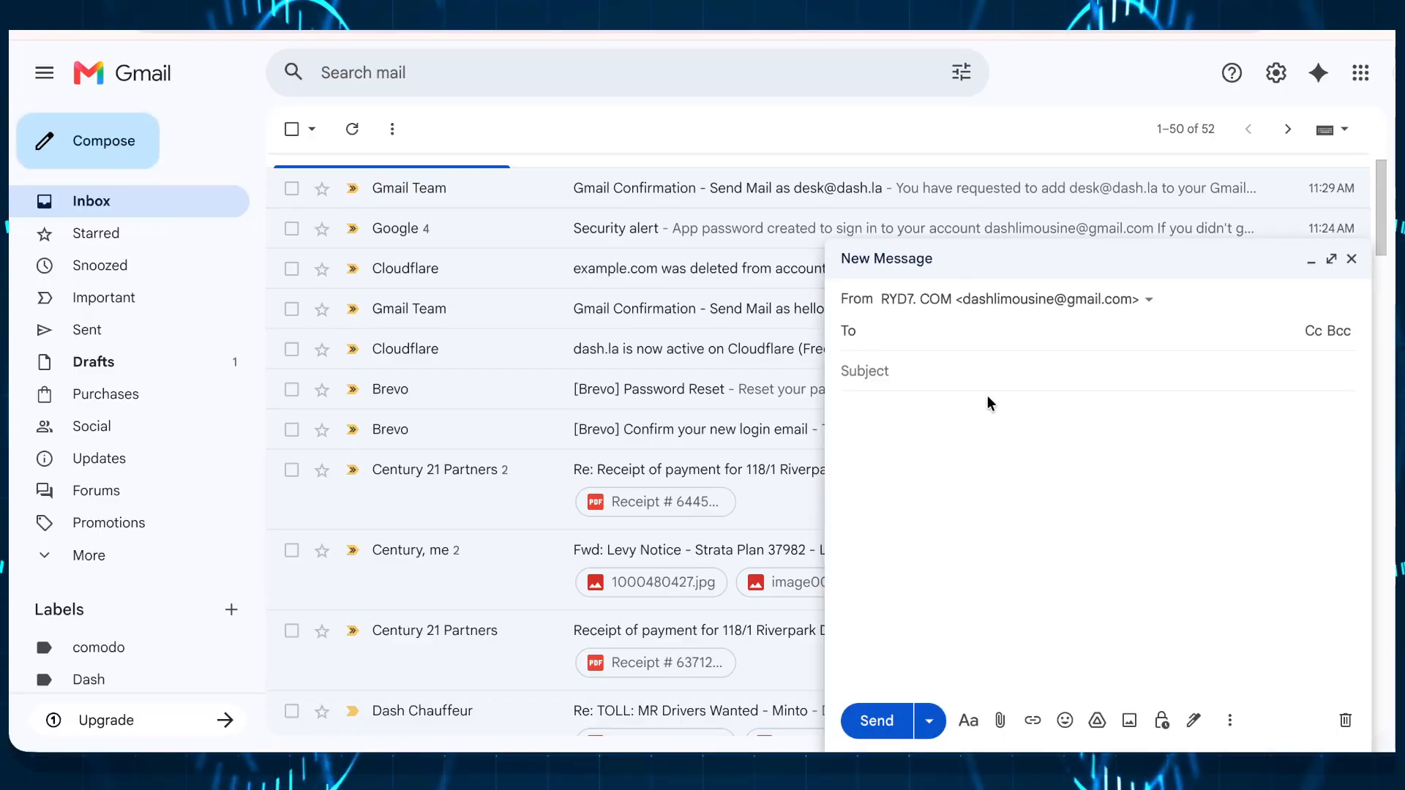
pyautogui.click(1054, 293)
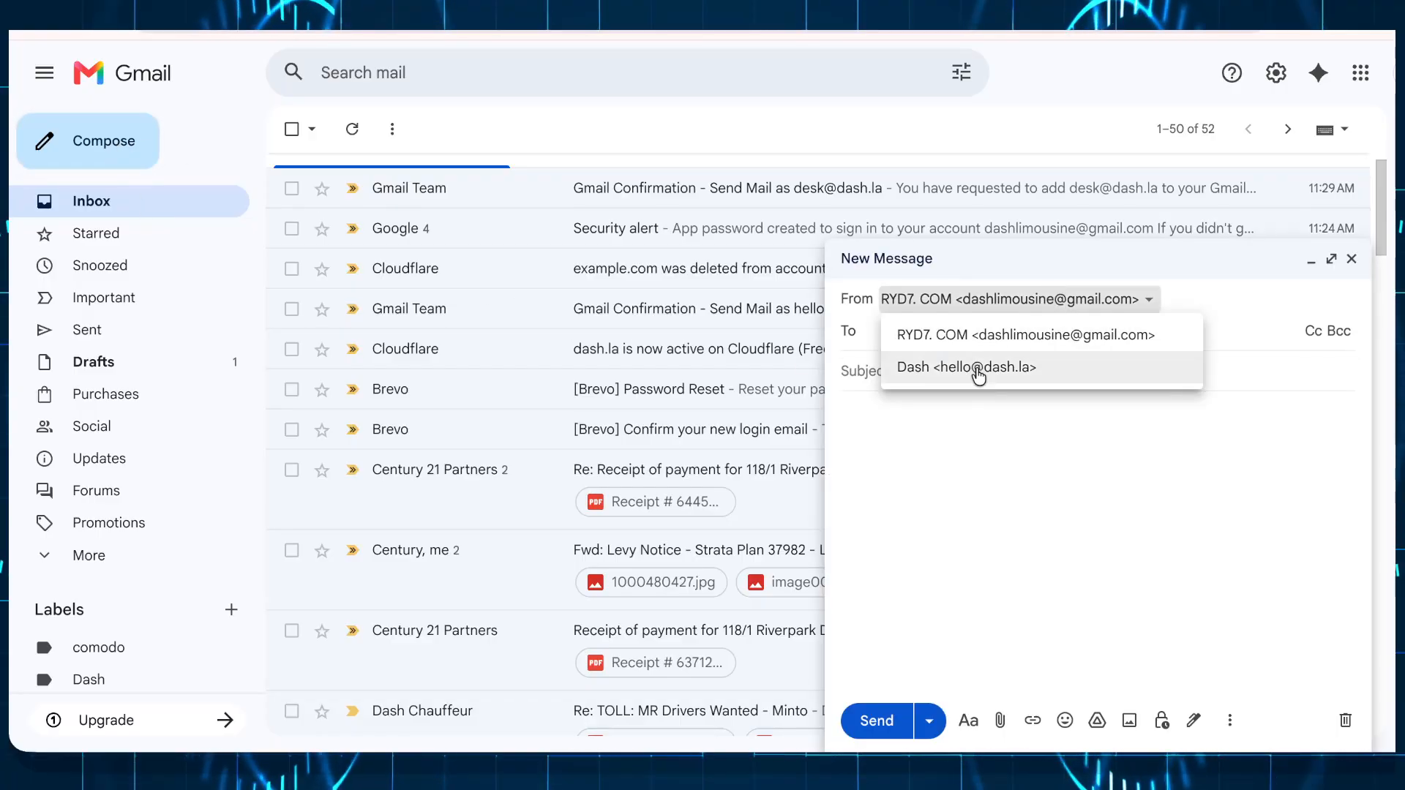
pyautogui.click(956, 454)
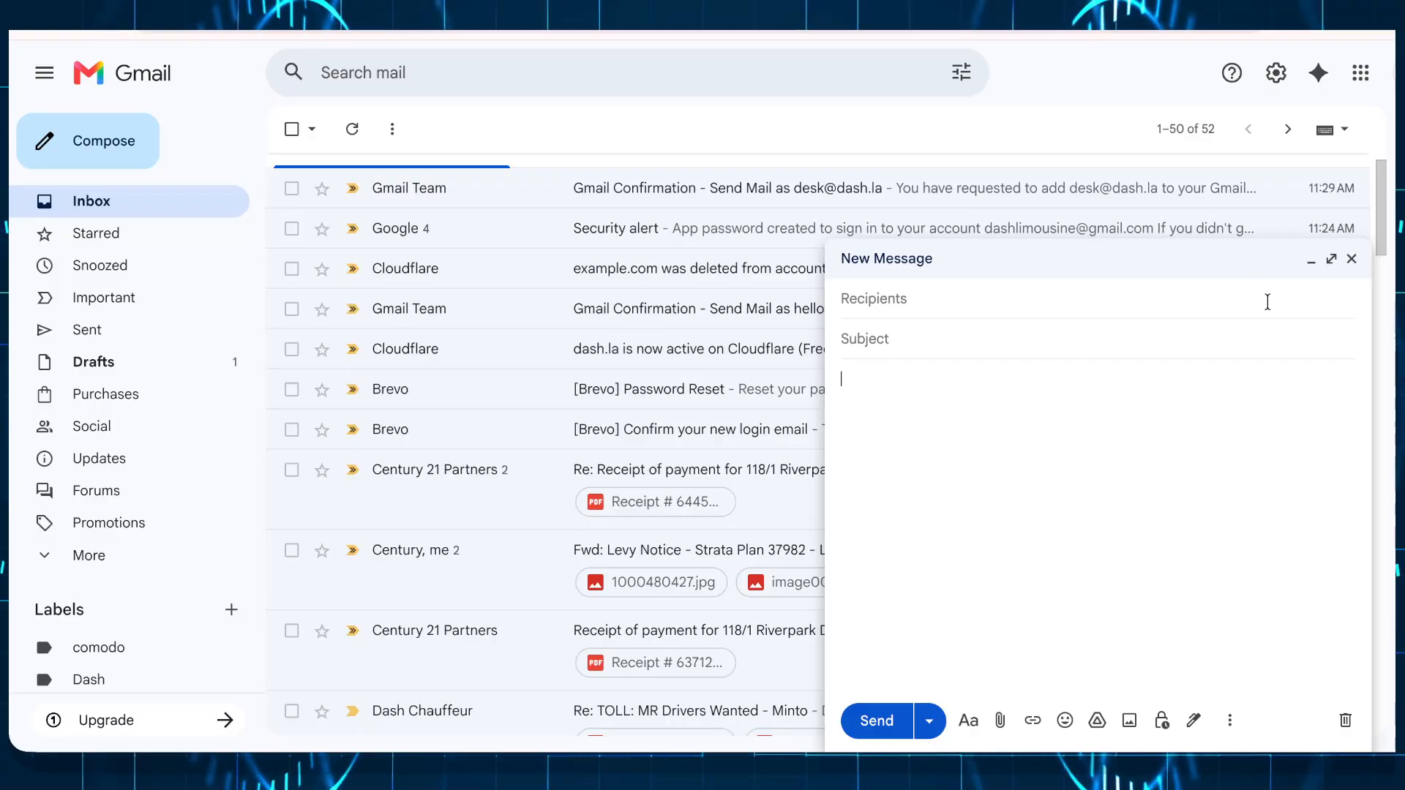
pyautogui.click(1369, 261)
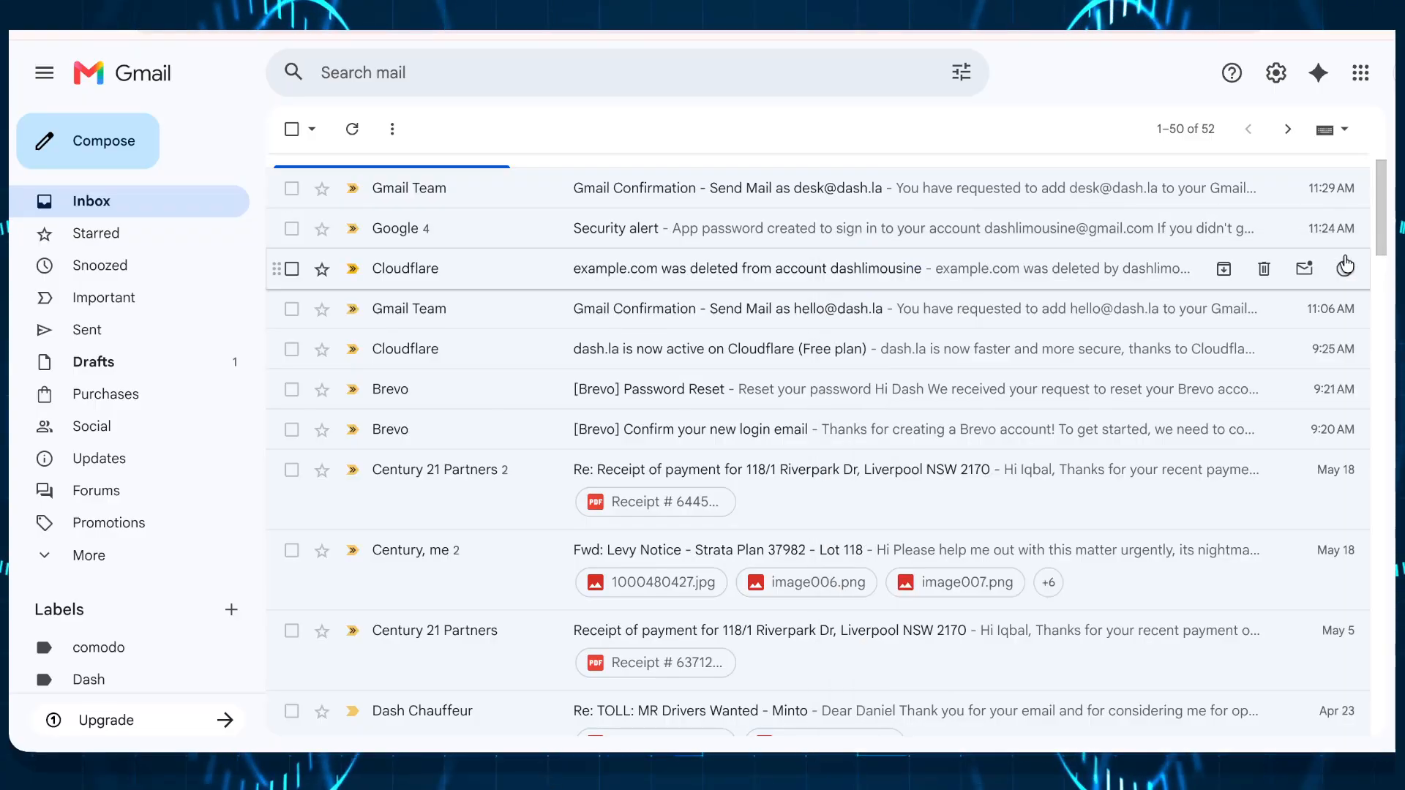
pyautogui.rightClick(229, 130)
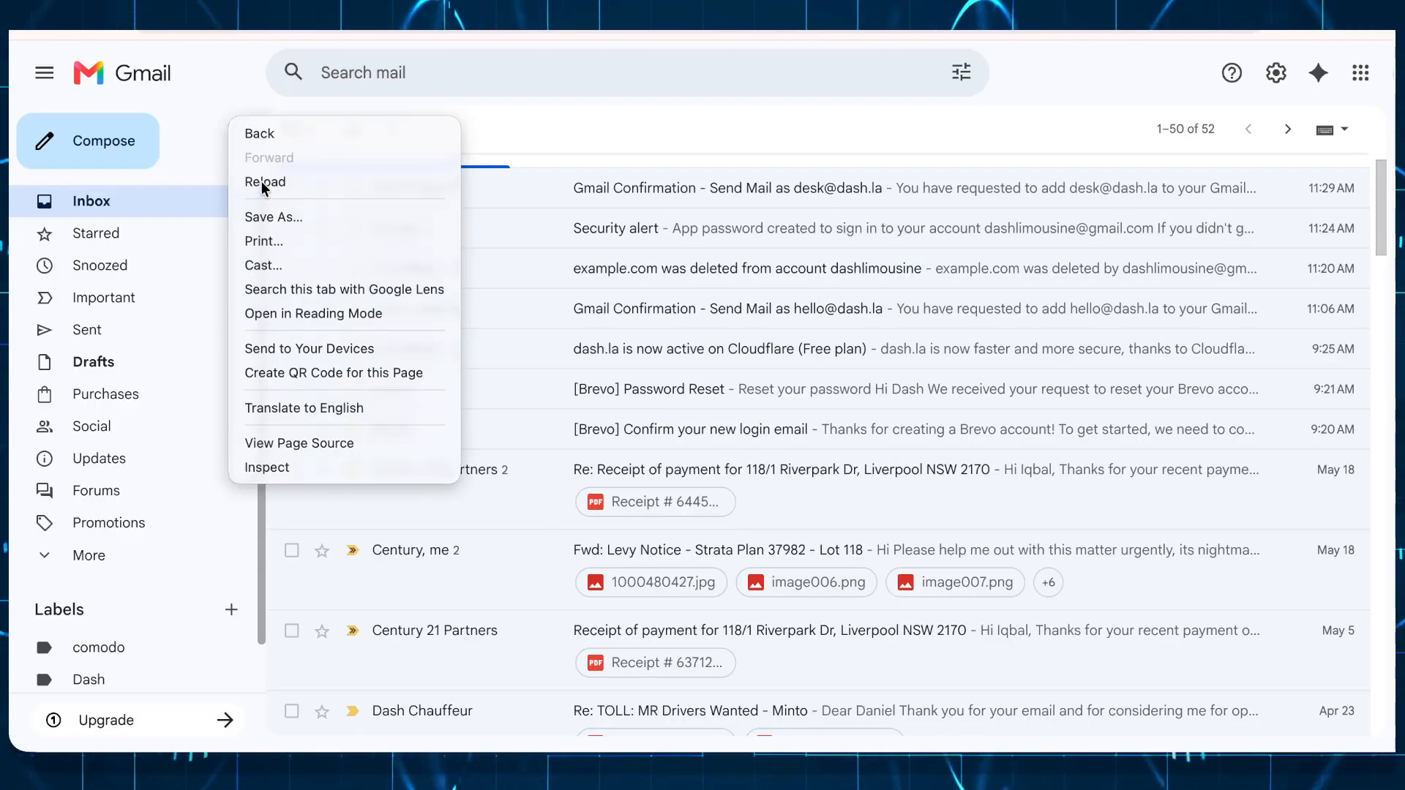
pyautogui.click(261, 182)
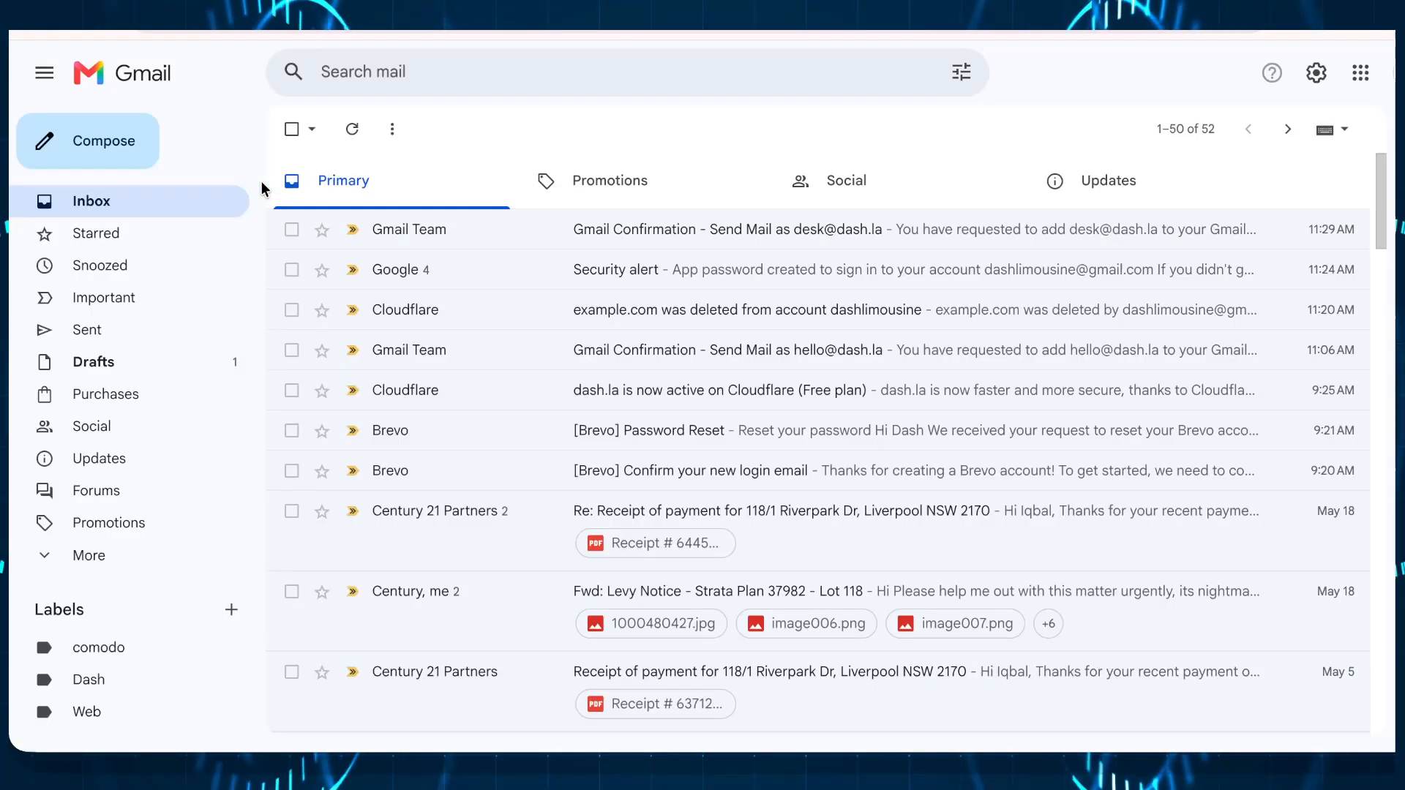
pyautogui.click(135, 144)
pyautogui.click(1047, 300)
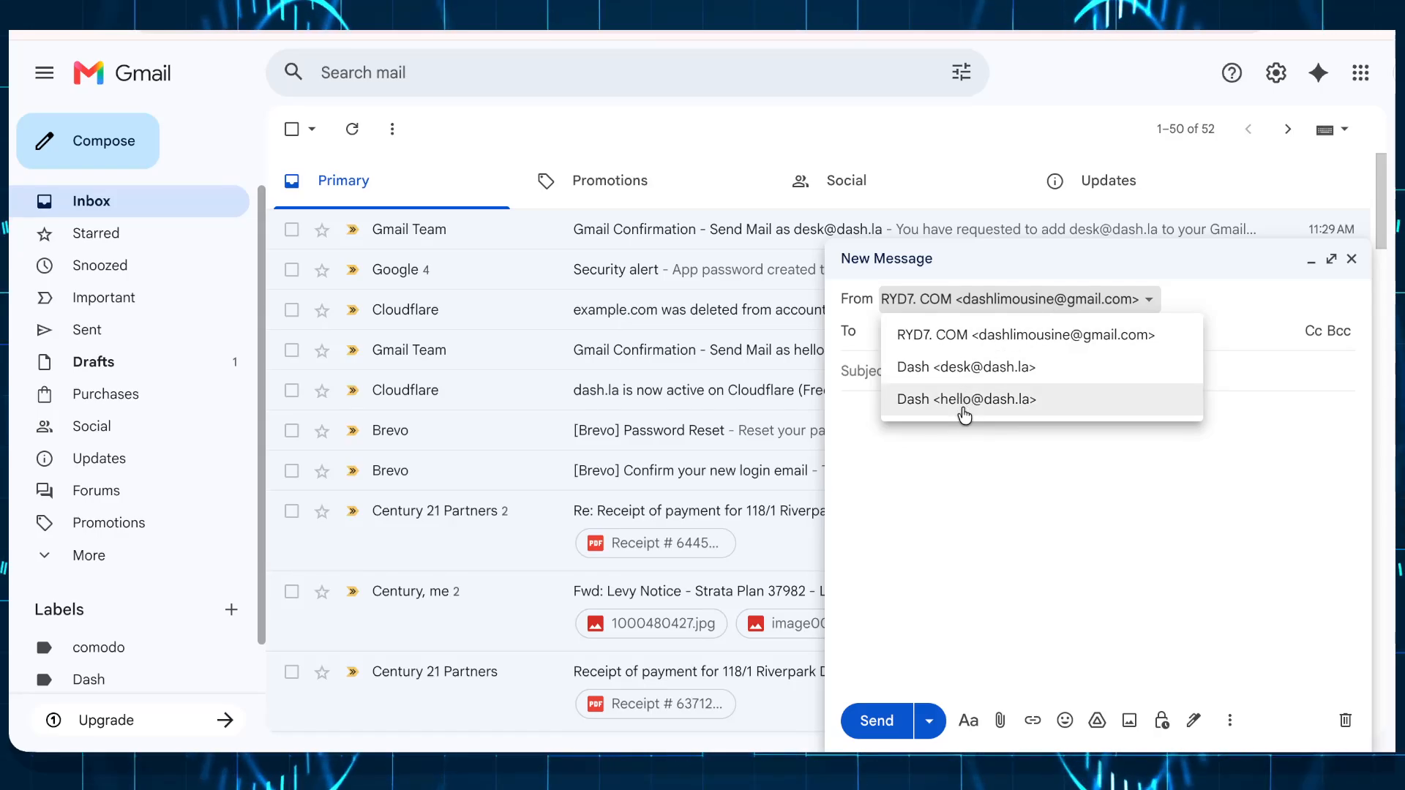
pyautogui.click(959, 365)
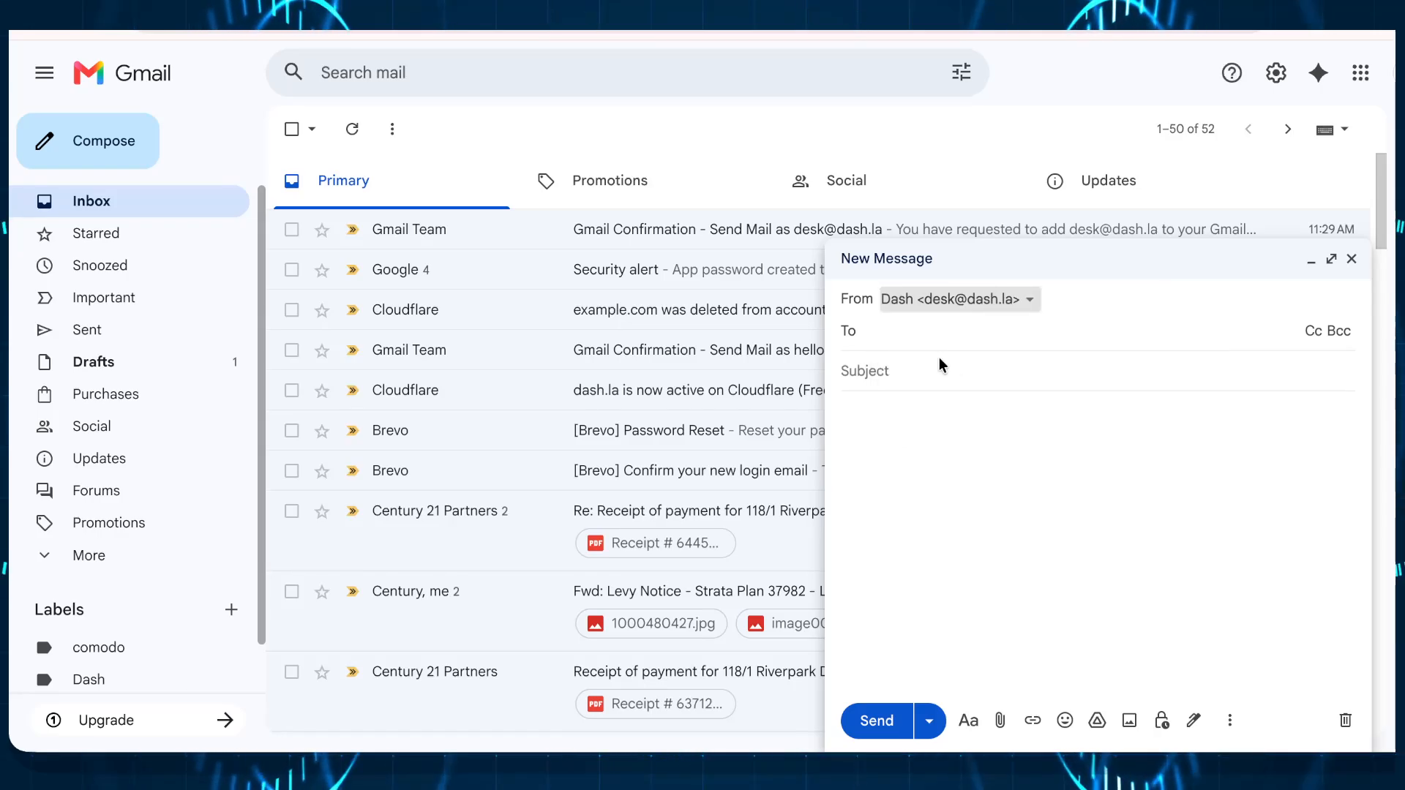
pyautogui.click(941, 366)
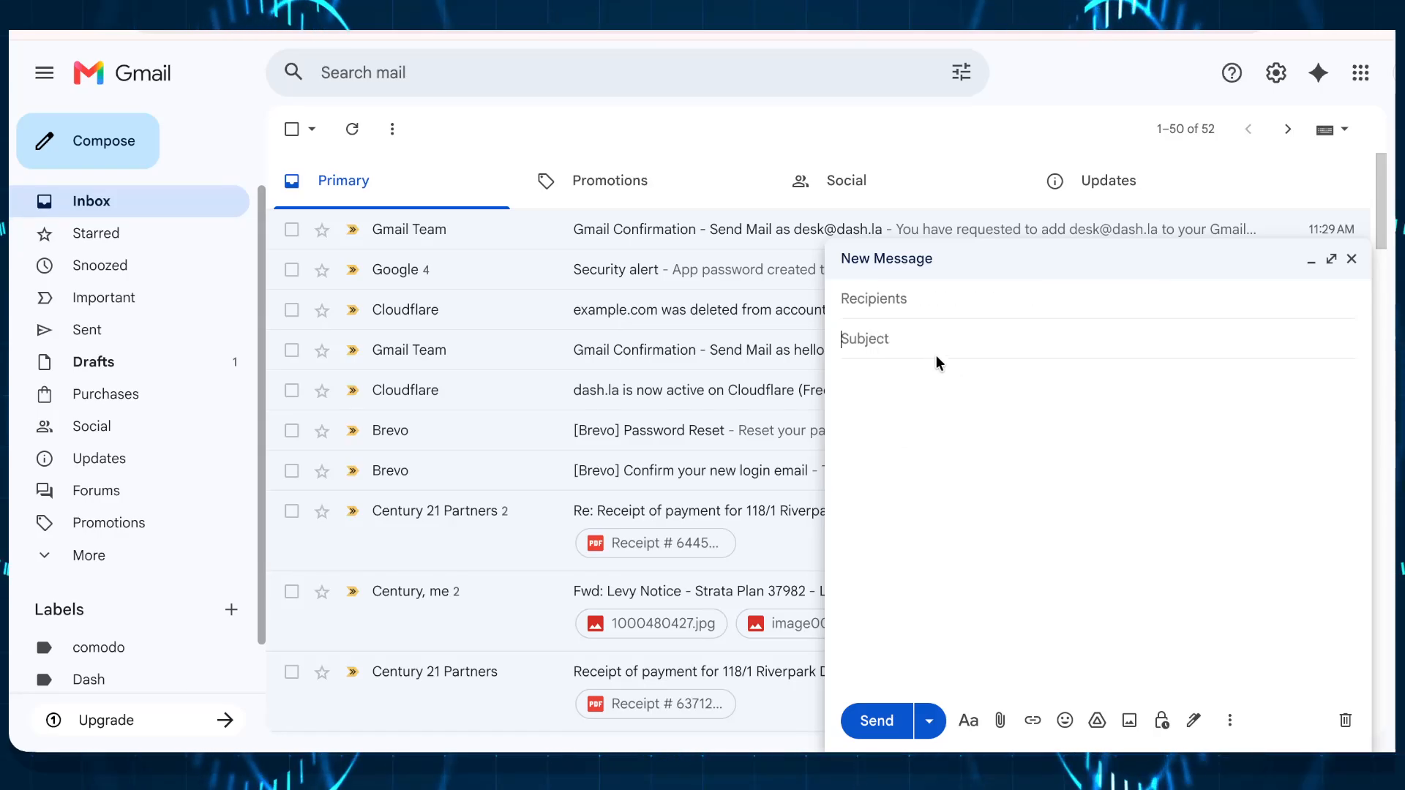
pyautogui.click(896, 300)
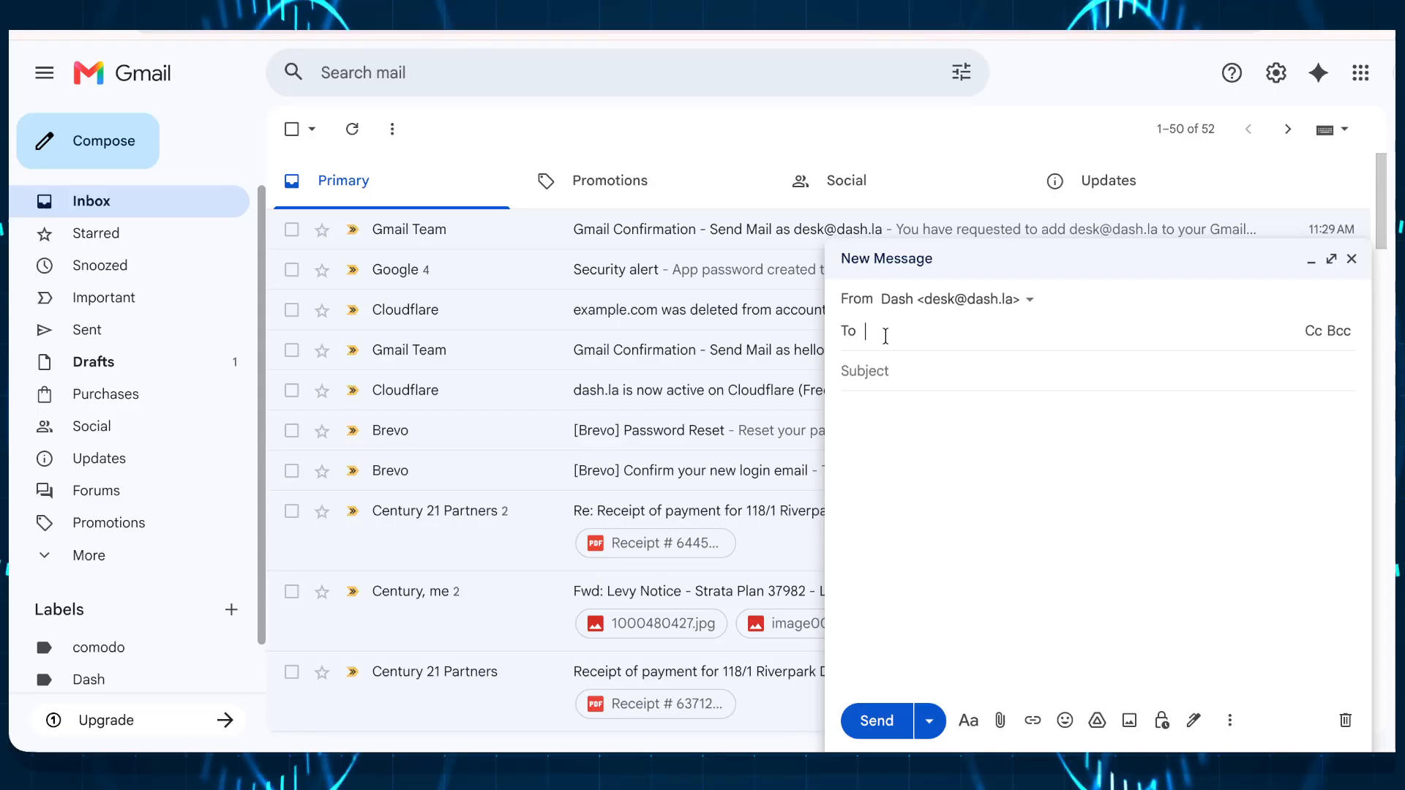
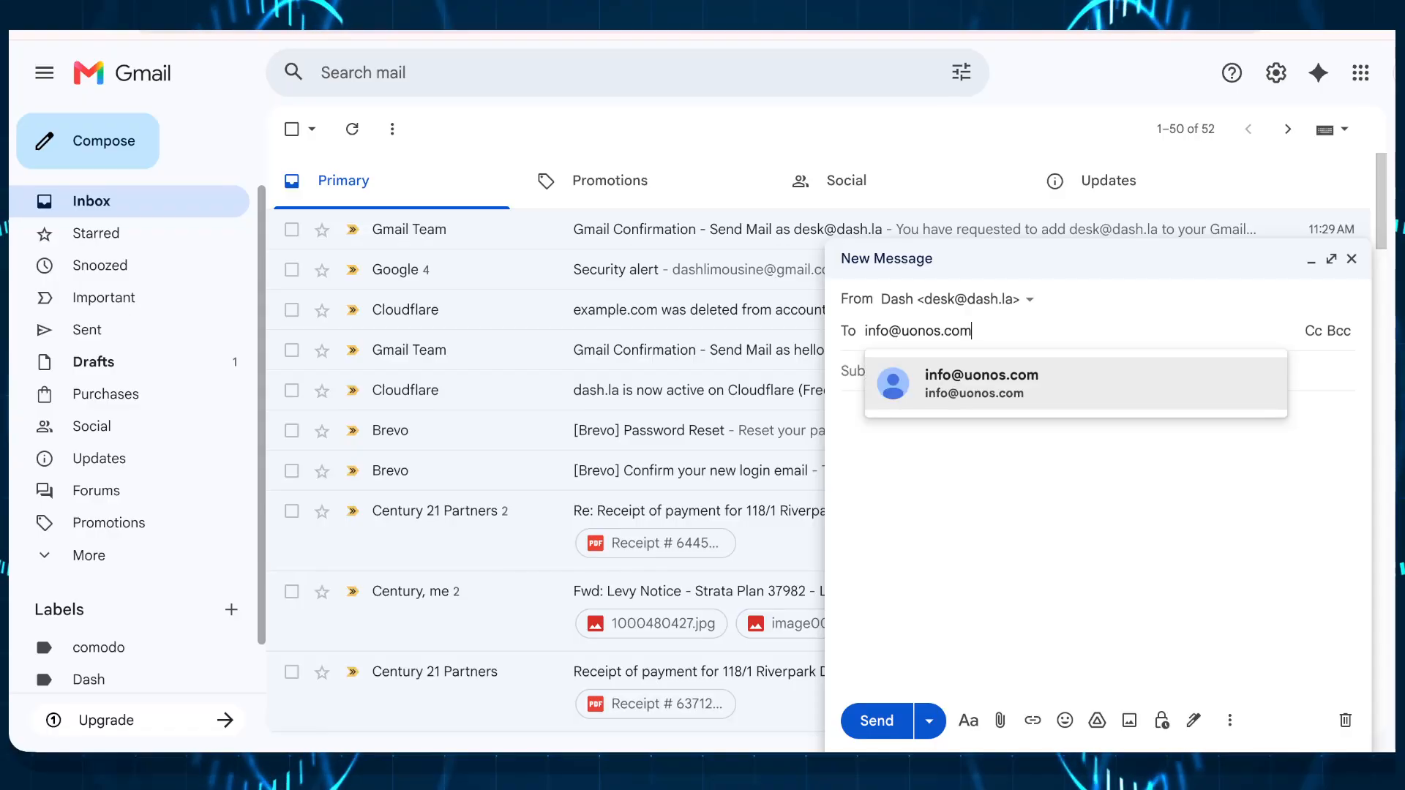
pyautogui.click(936, 382)
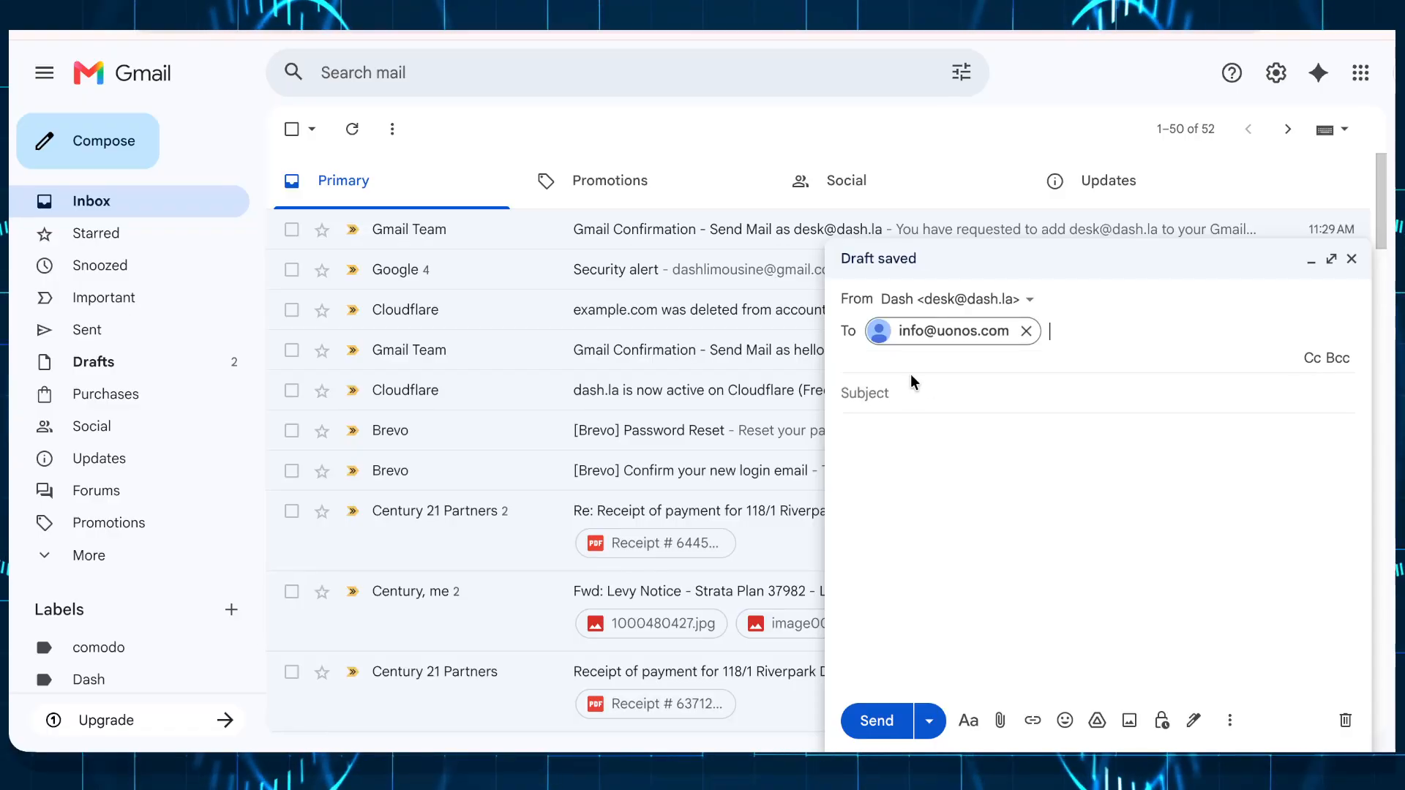
# Step: Give it the subject 'This a Test' and body 'This is for testing?!', then send it
pyautogui.click(910, 388)
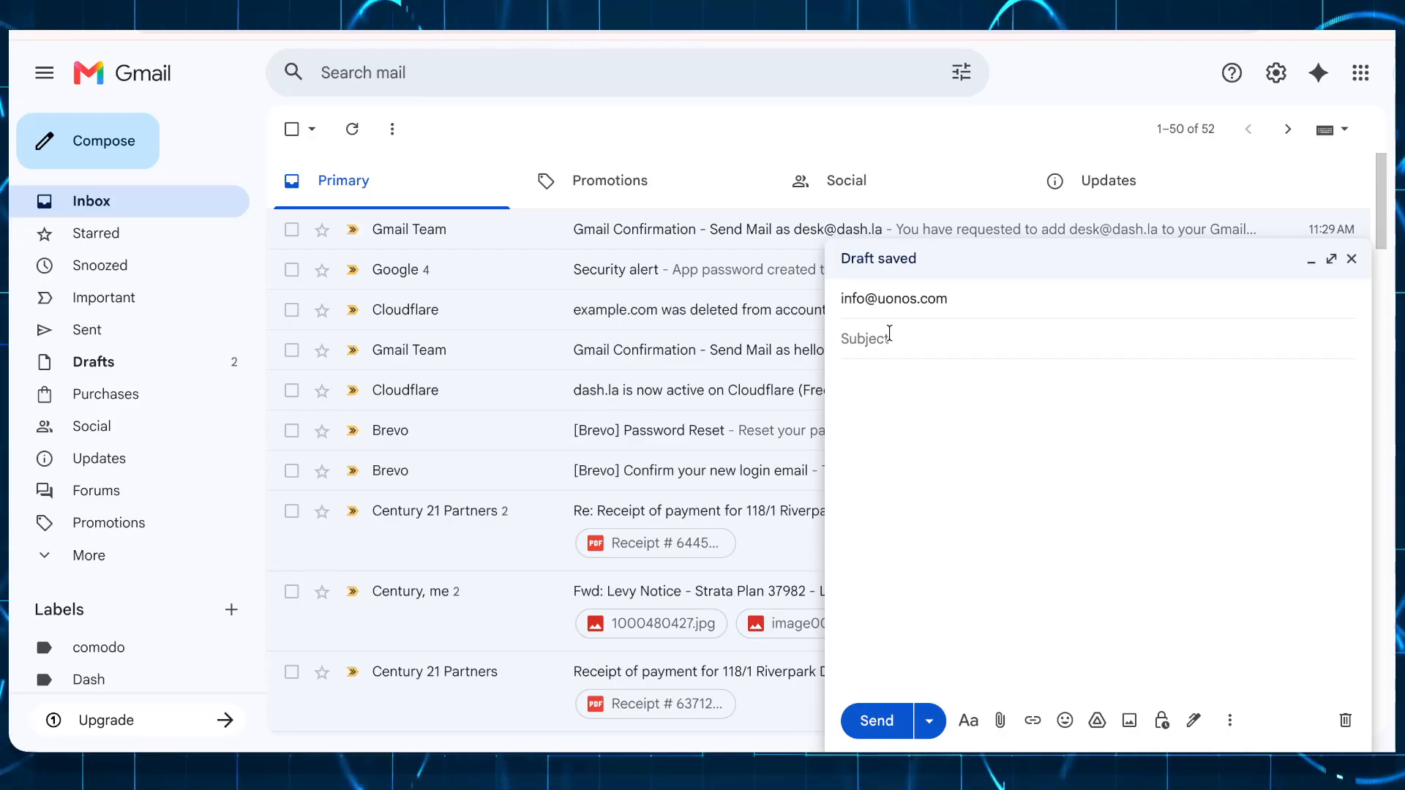
pyautogui.write('This')
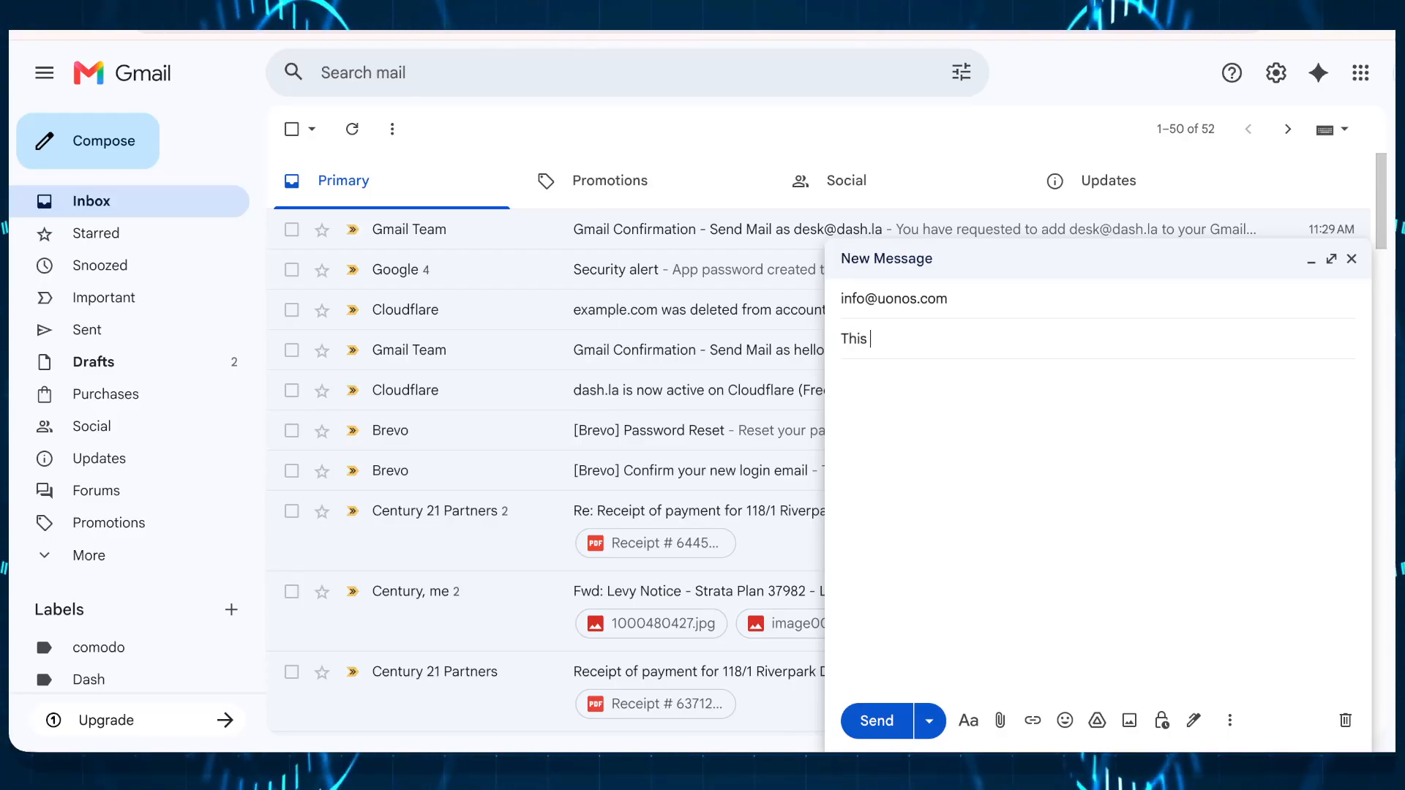
pyautogui.write(' a Test')
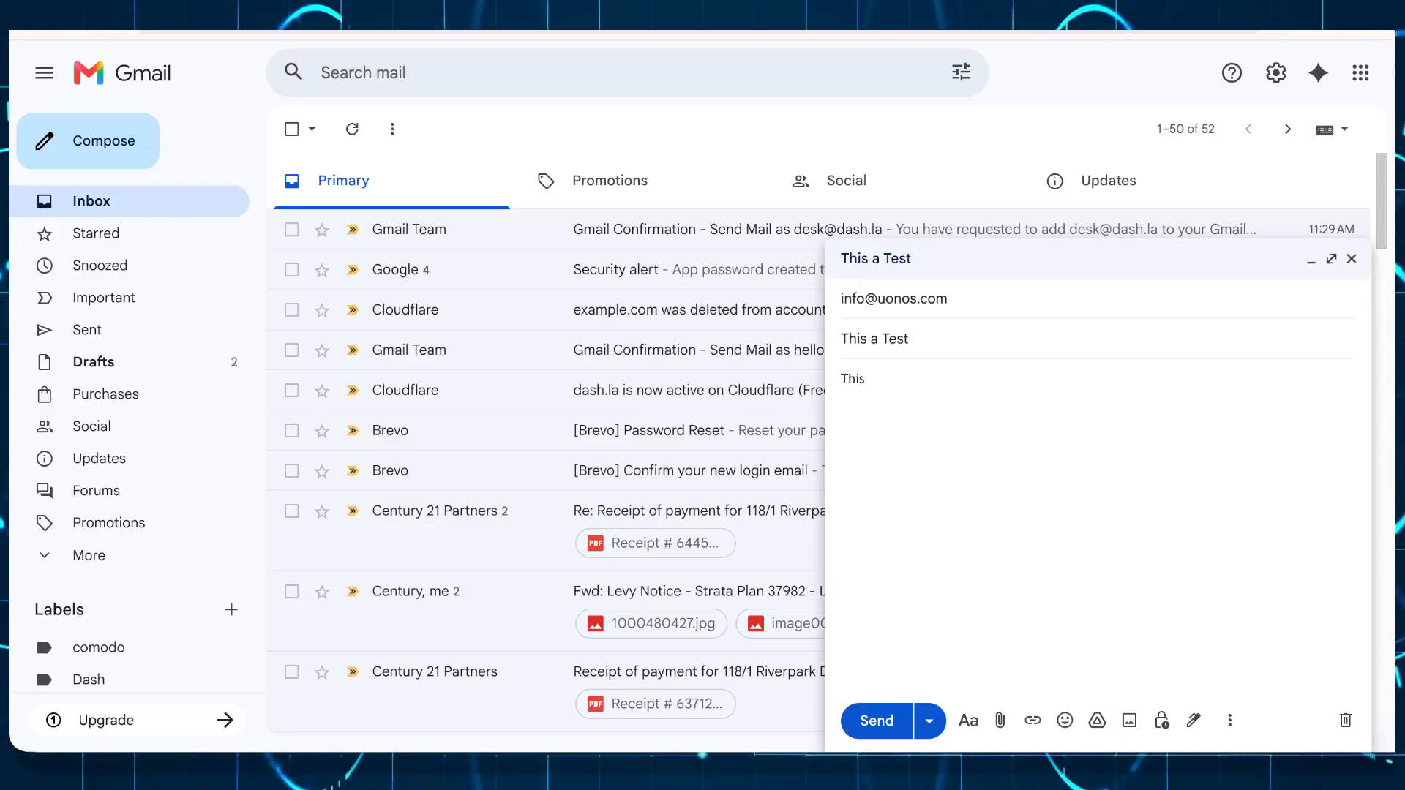
pyautogui.write('is ')
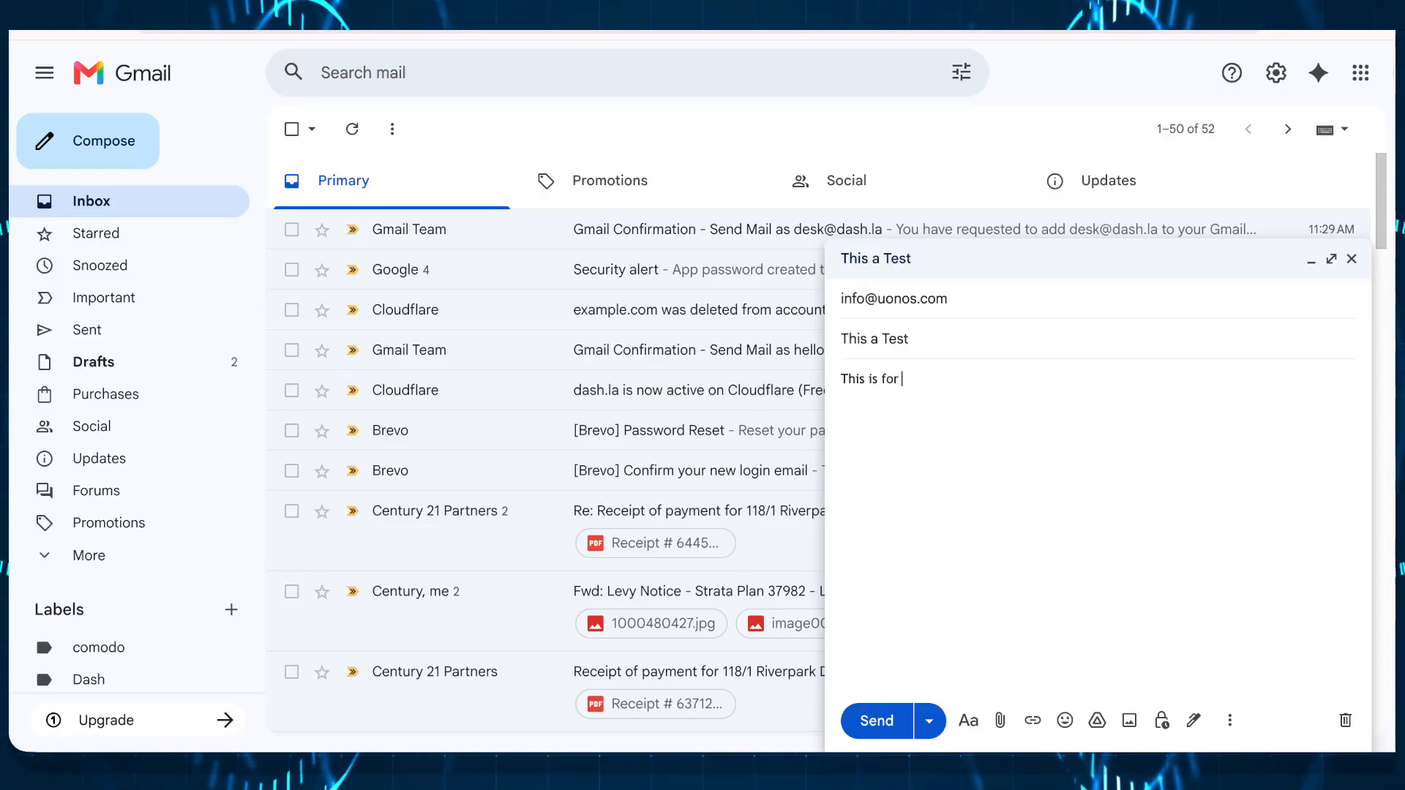
pyautogui.write('for testing')
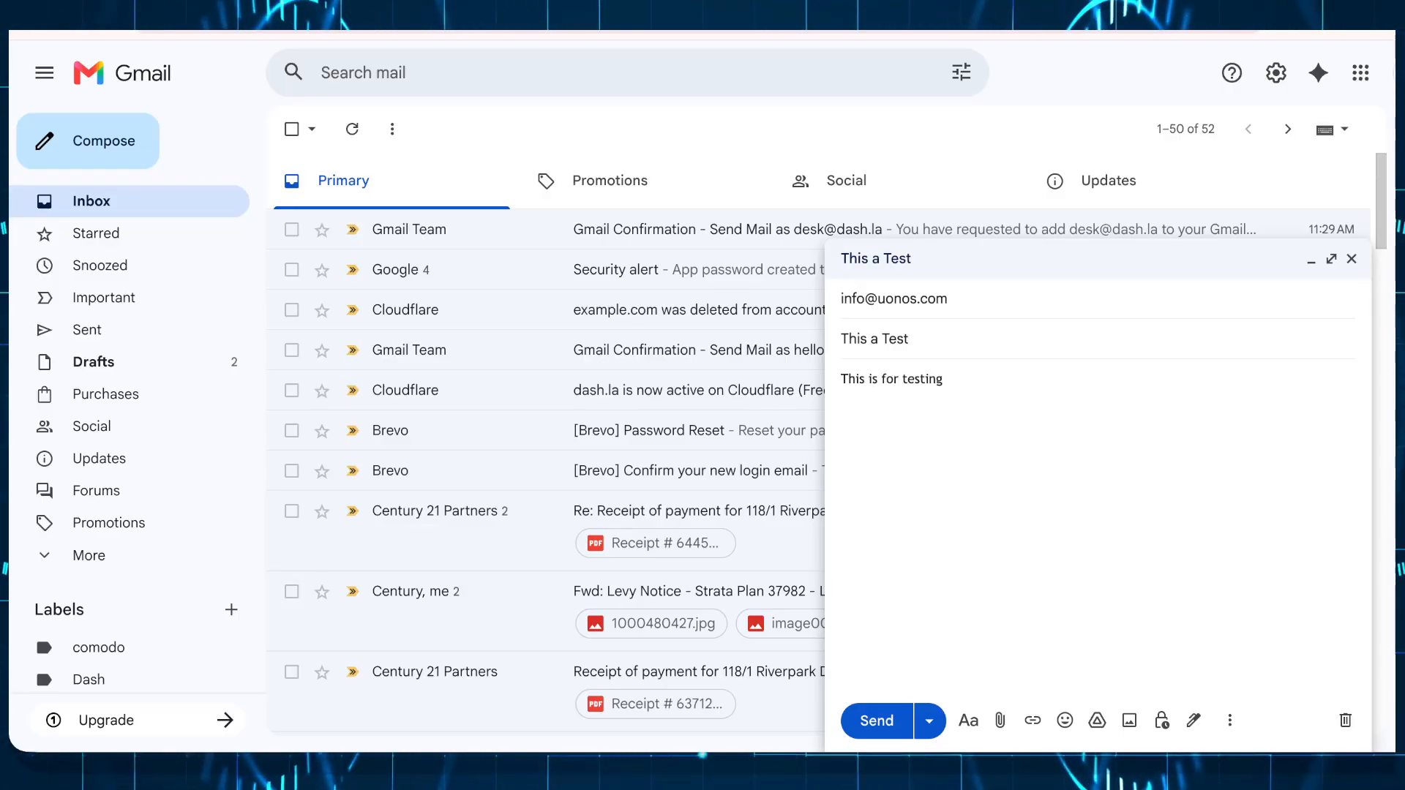
pyautogui.write('?')
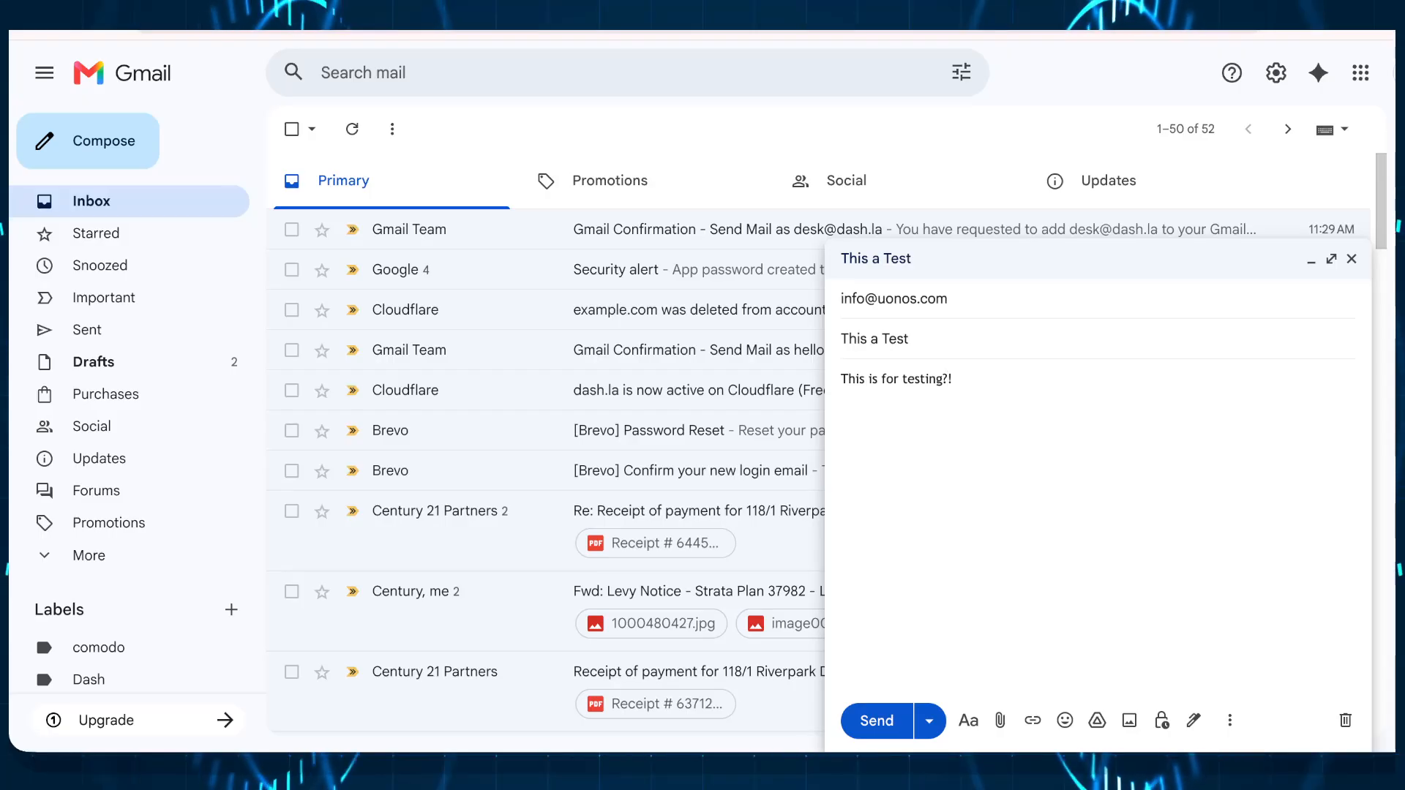
pyautogui.write('!')
pyautogui.click(884, 722)
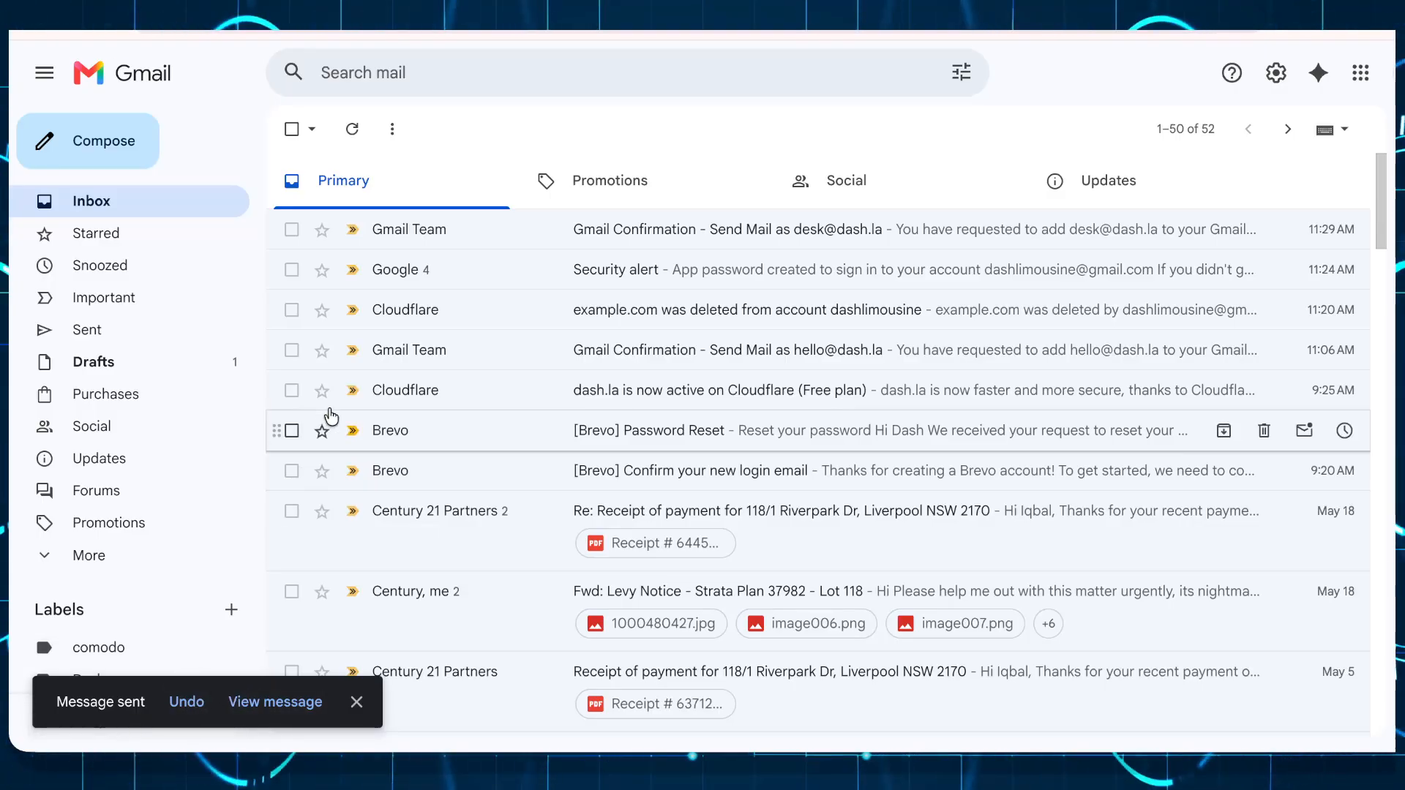
pyautogui.click(155, 335)
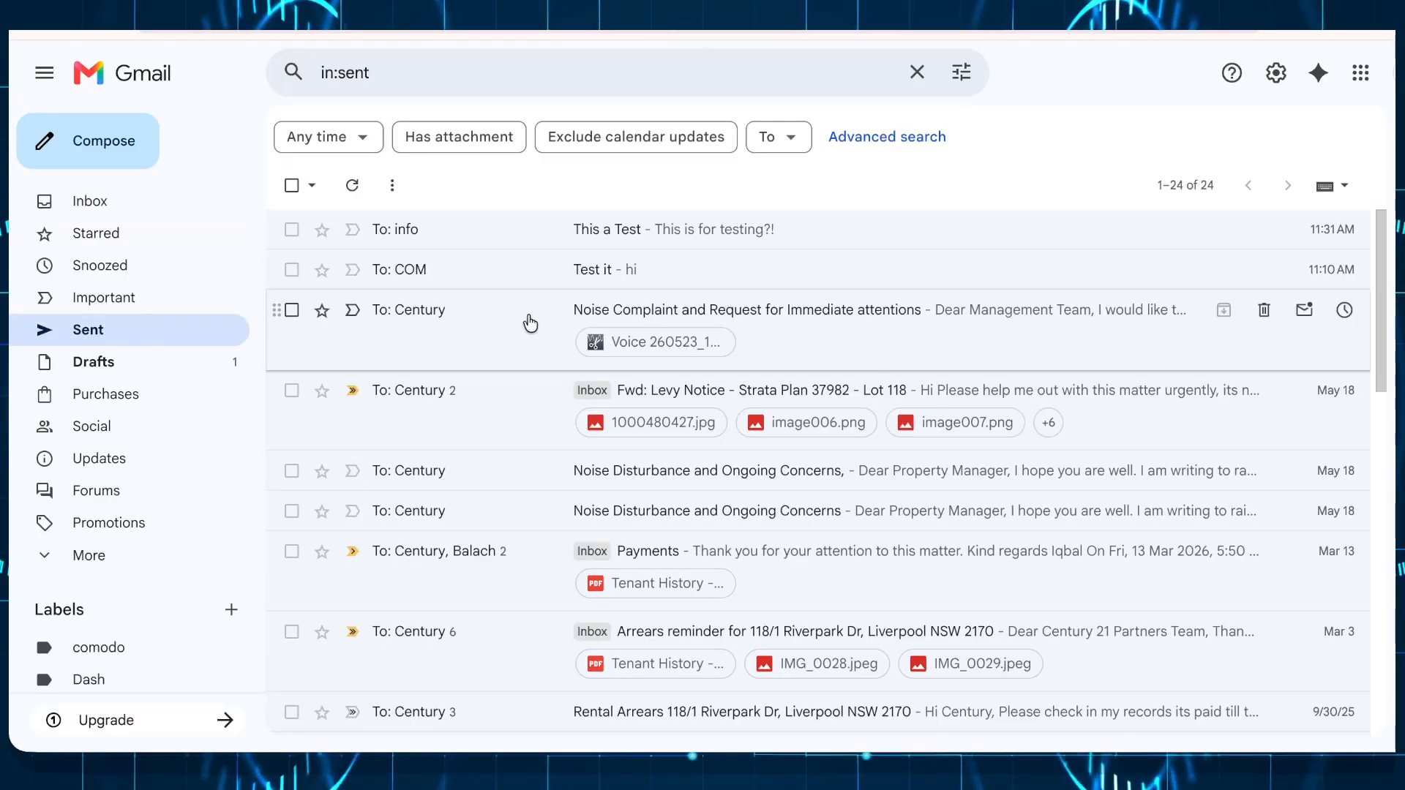
pyautogui.click(489, 227)
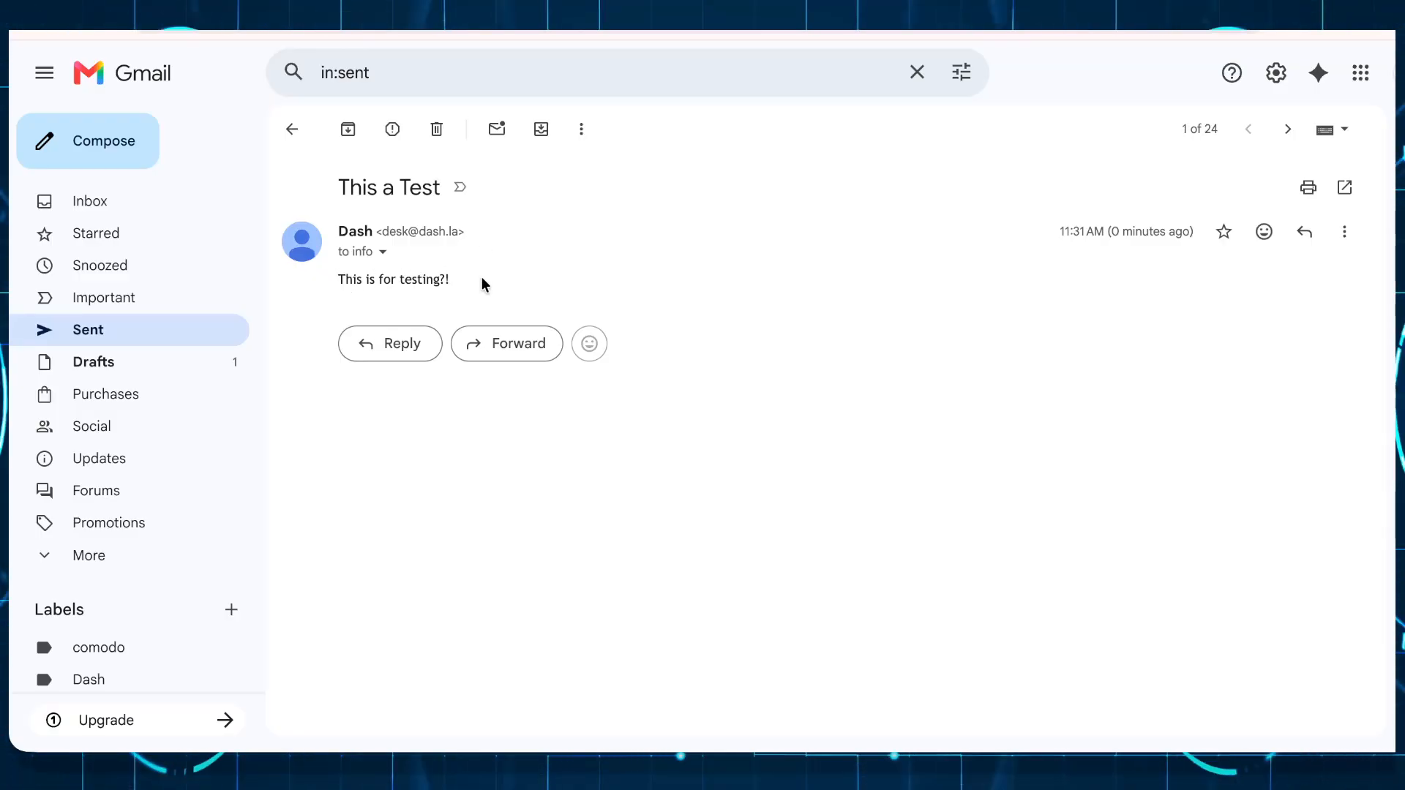
pyautogui.click(382, 251)
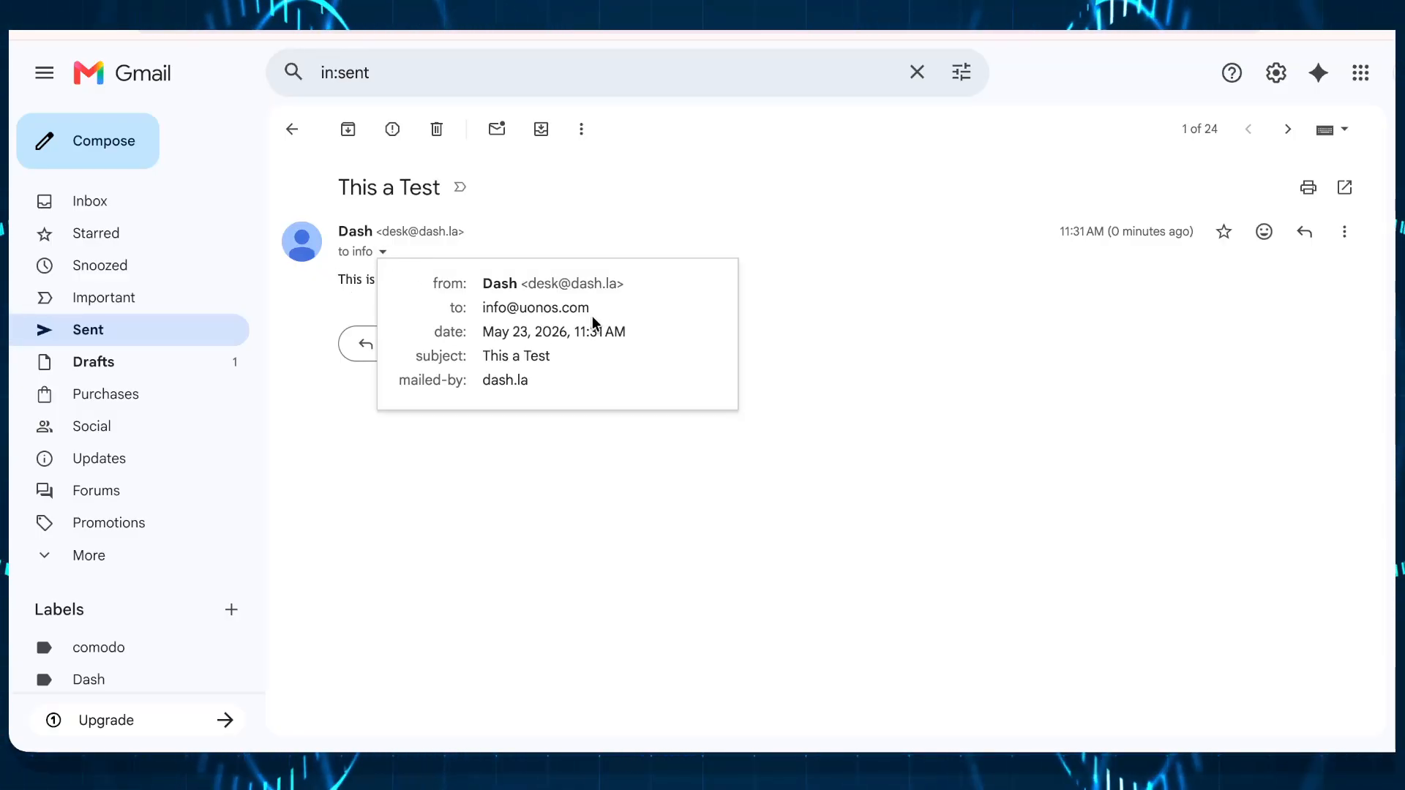
pyautogui.moveTo(488, 282); pyautogui.dragTo(653, 374)
pyautogui.click(653, 374)
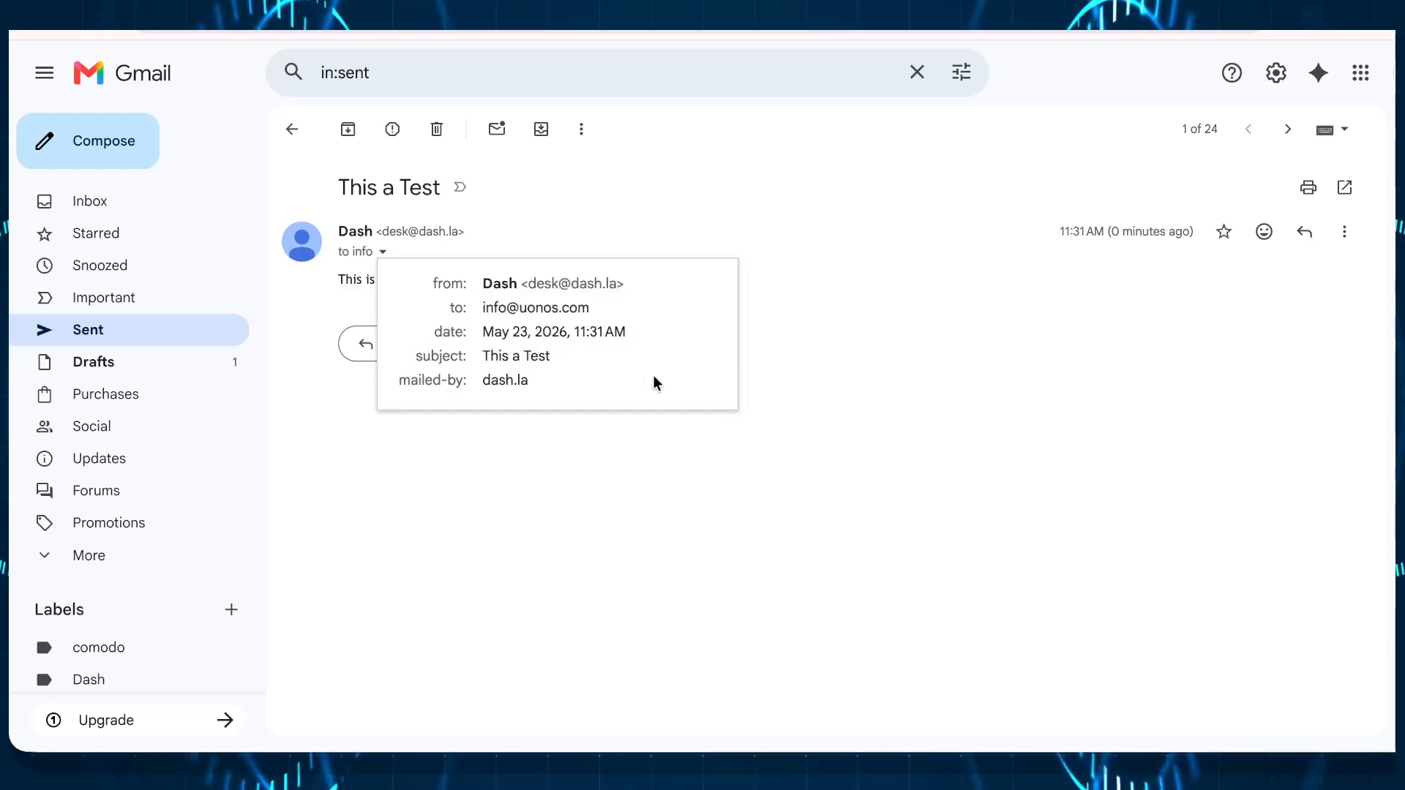
pyautogui.moveTo(579, 308)
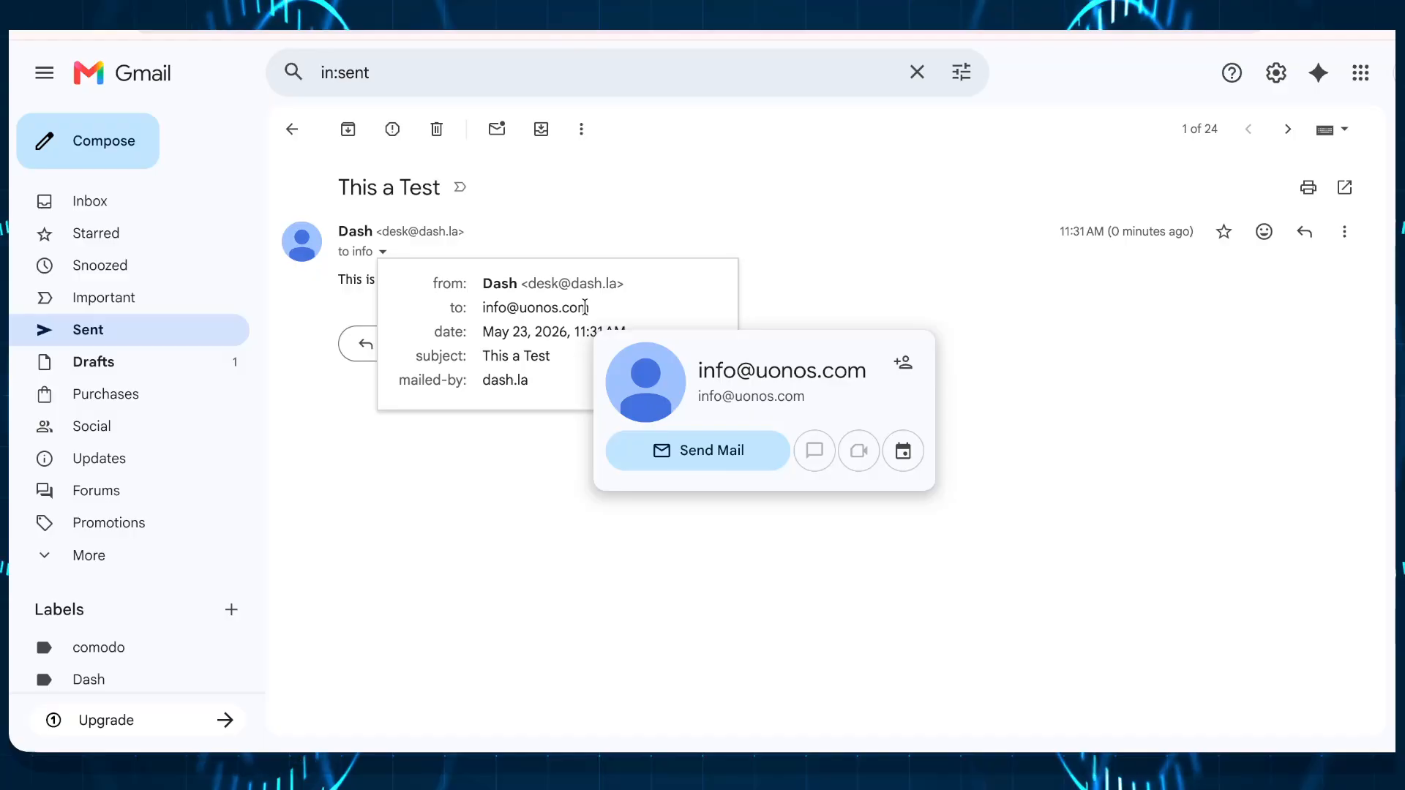
pyautogui.click(539, 490)
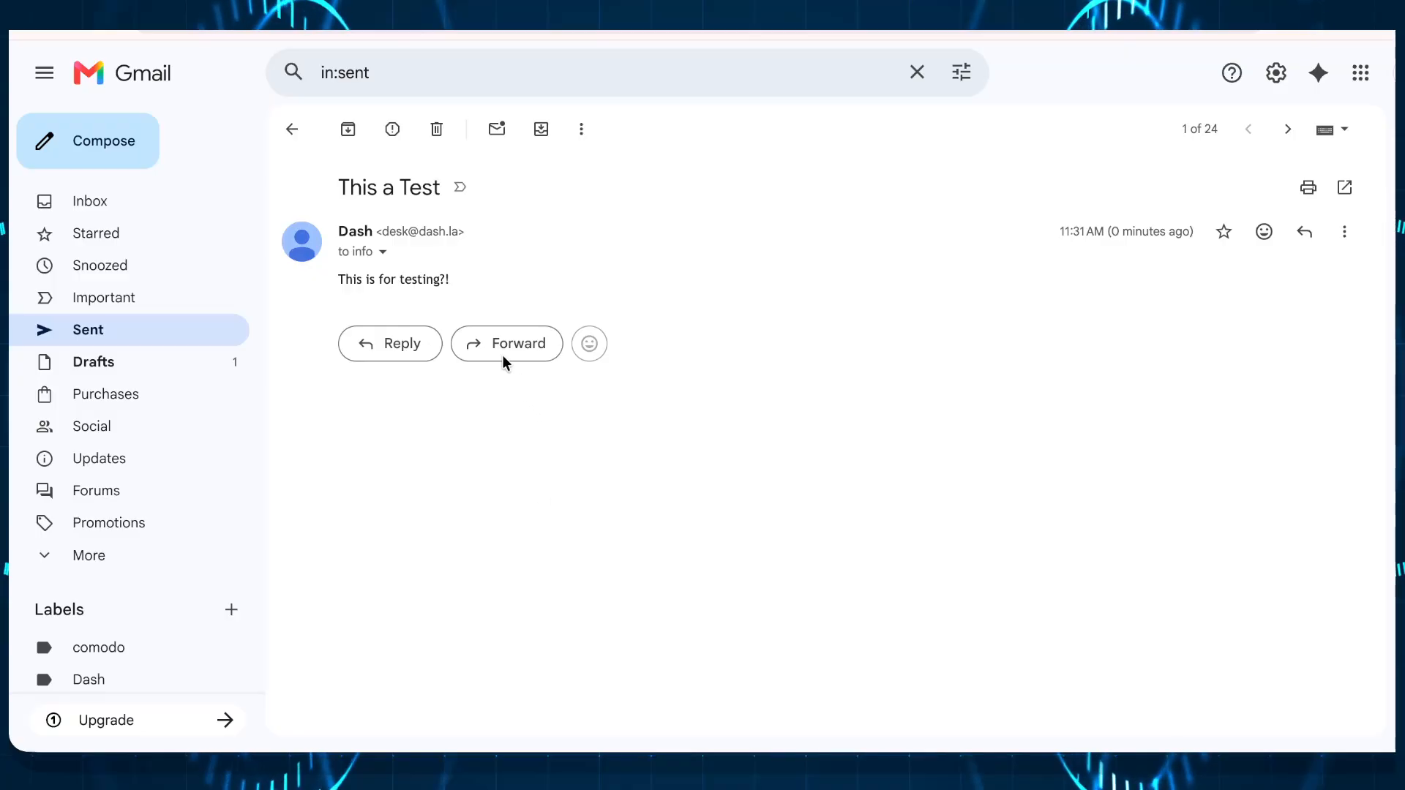
# Step: Return to the Gmail inbox and switch to the Cloudflare dashboard's domain list
pyautogui.click(121, 205)
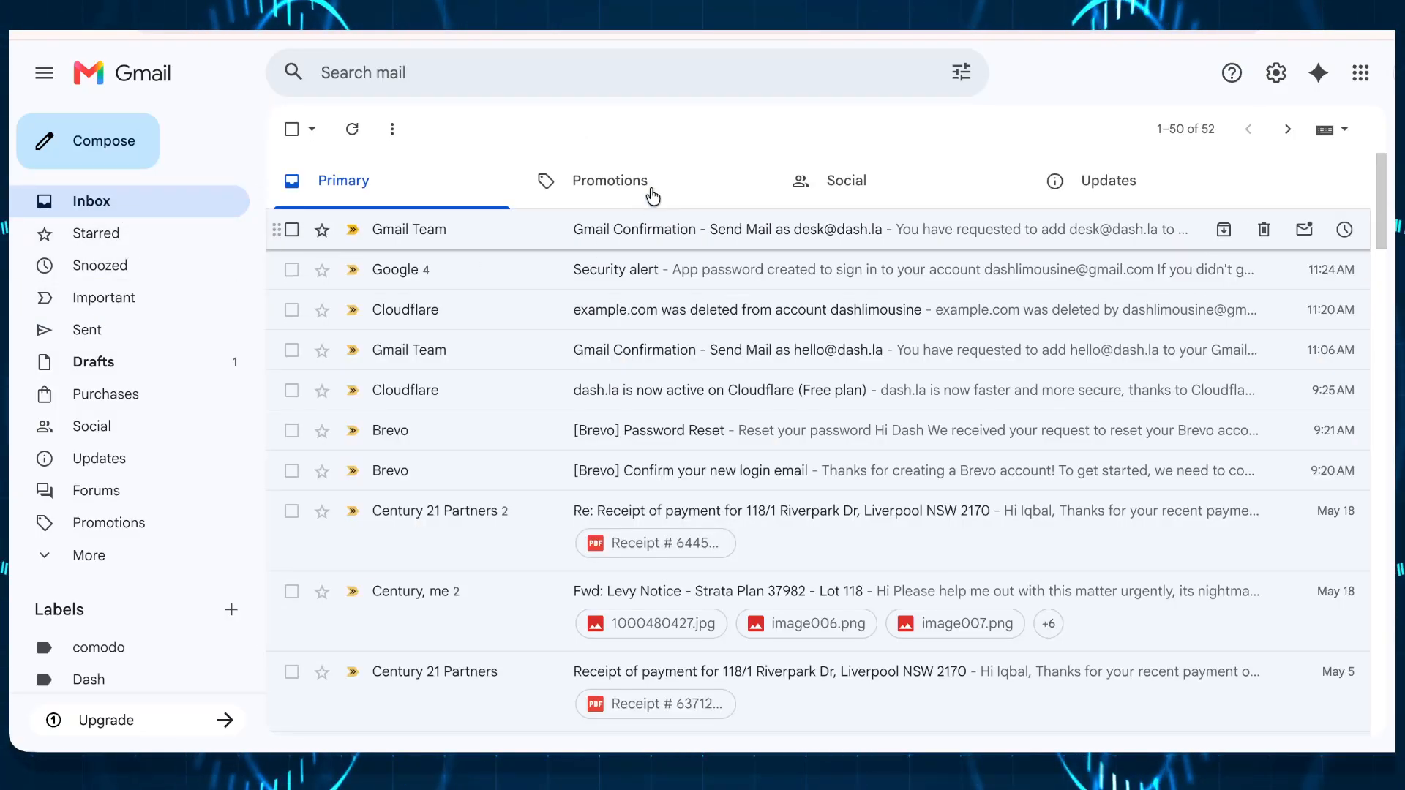
pyautogui.click(761, 32)
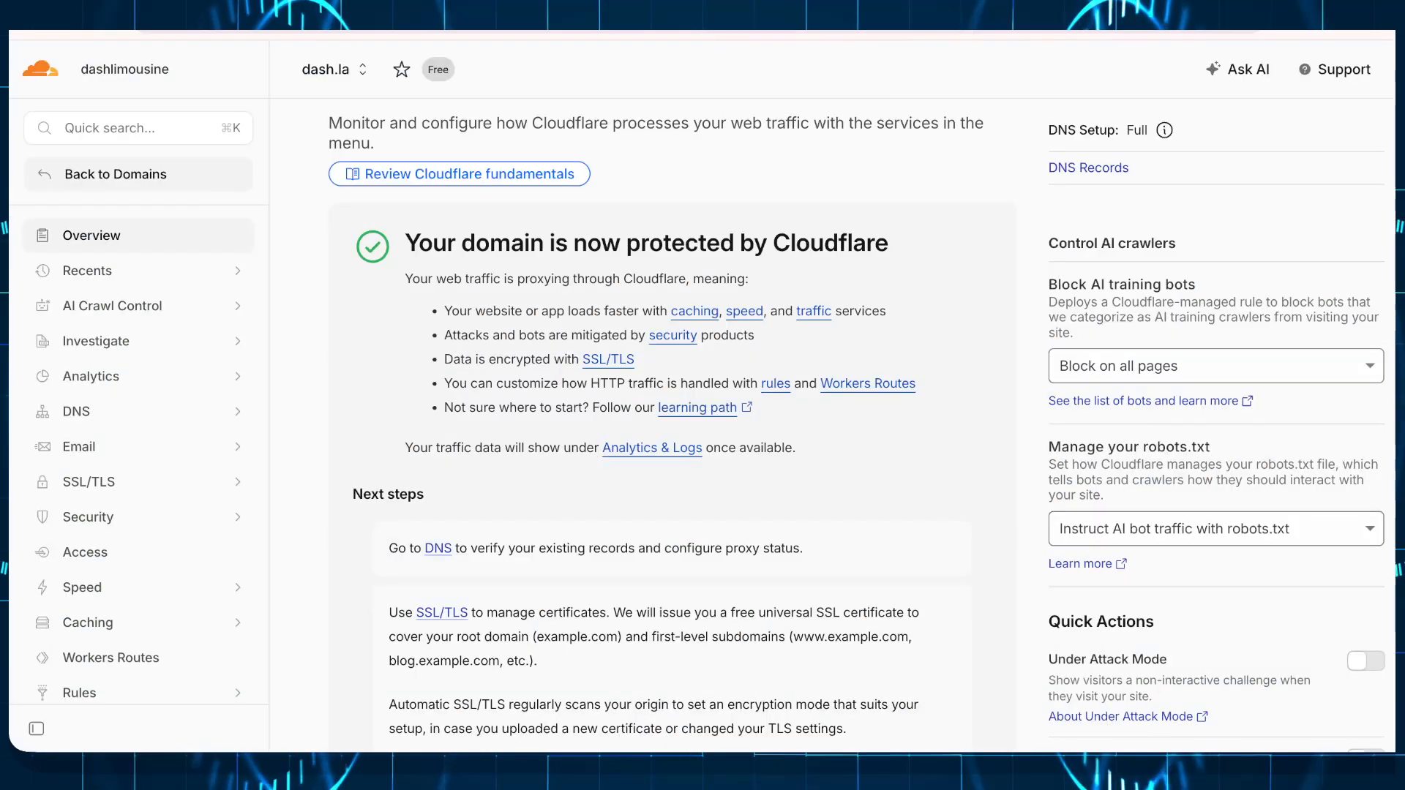
pyautogui.click(136, 235)
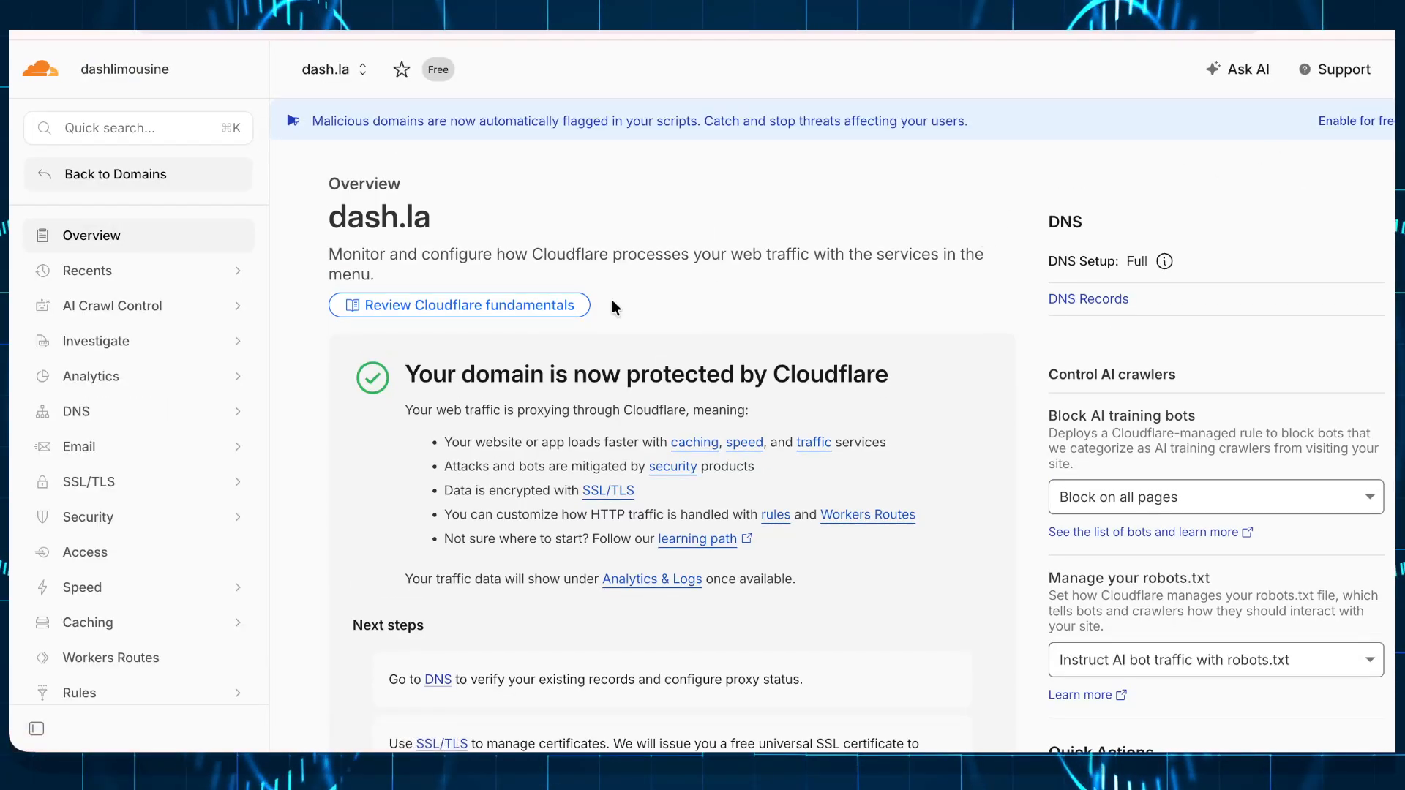
pyautogui.click(108, 178)
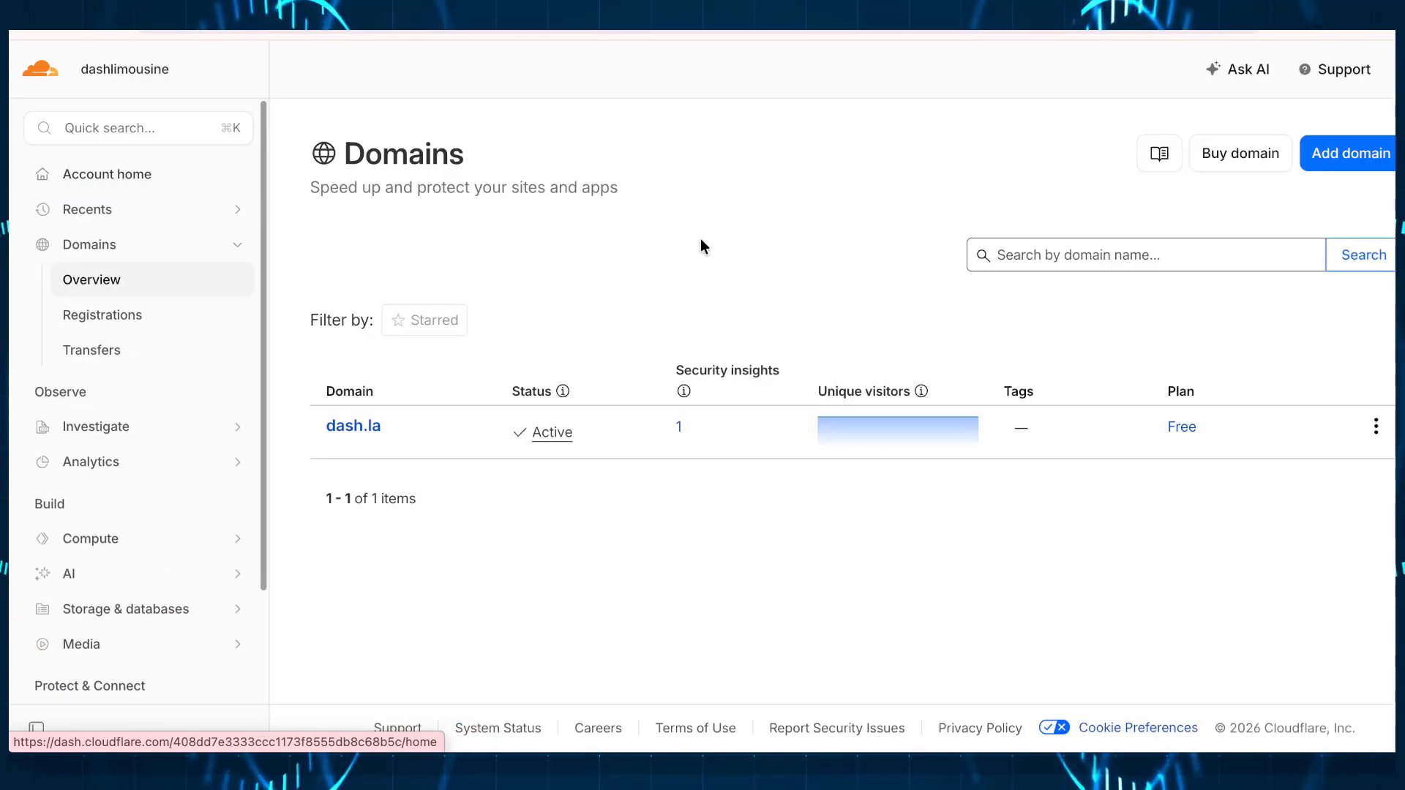
pyautogui.click(1362, 161)
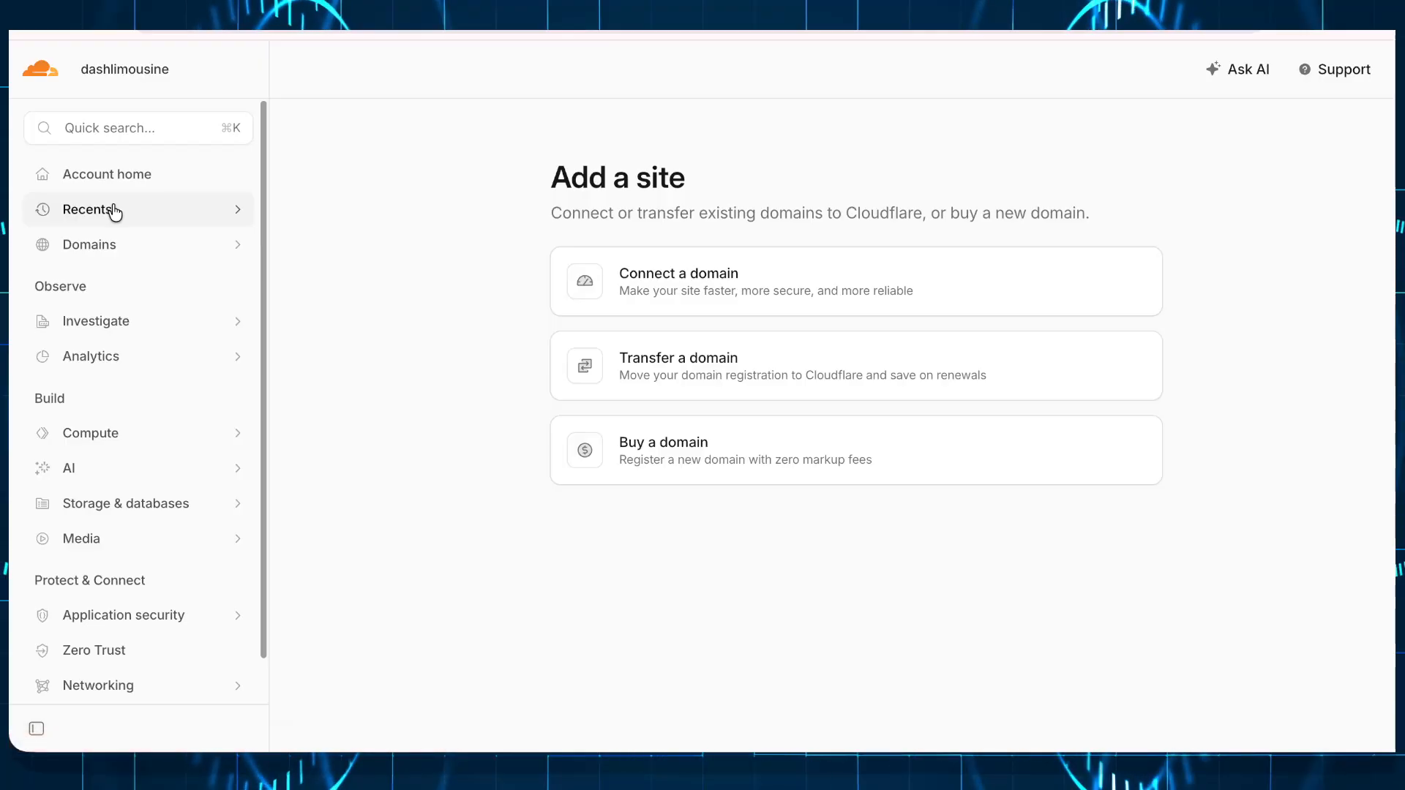
# Step: Open the dash.la overview from Domains and expand Email in the sidebar
pyautogui.click(115, 249)
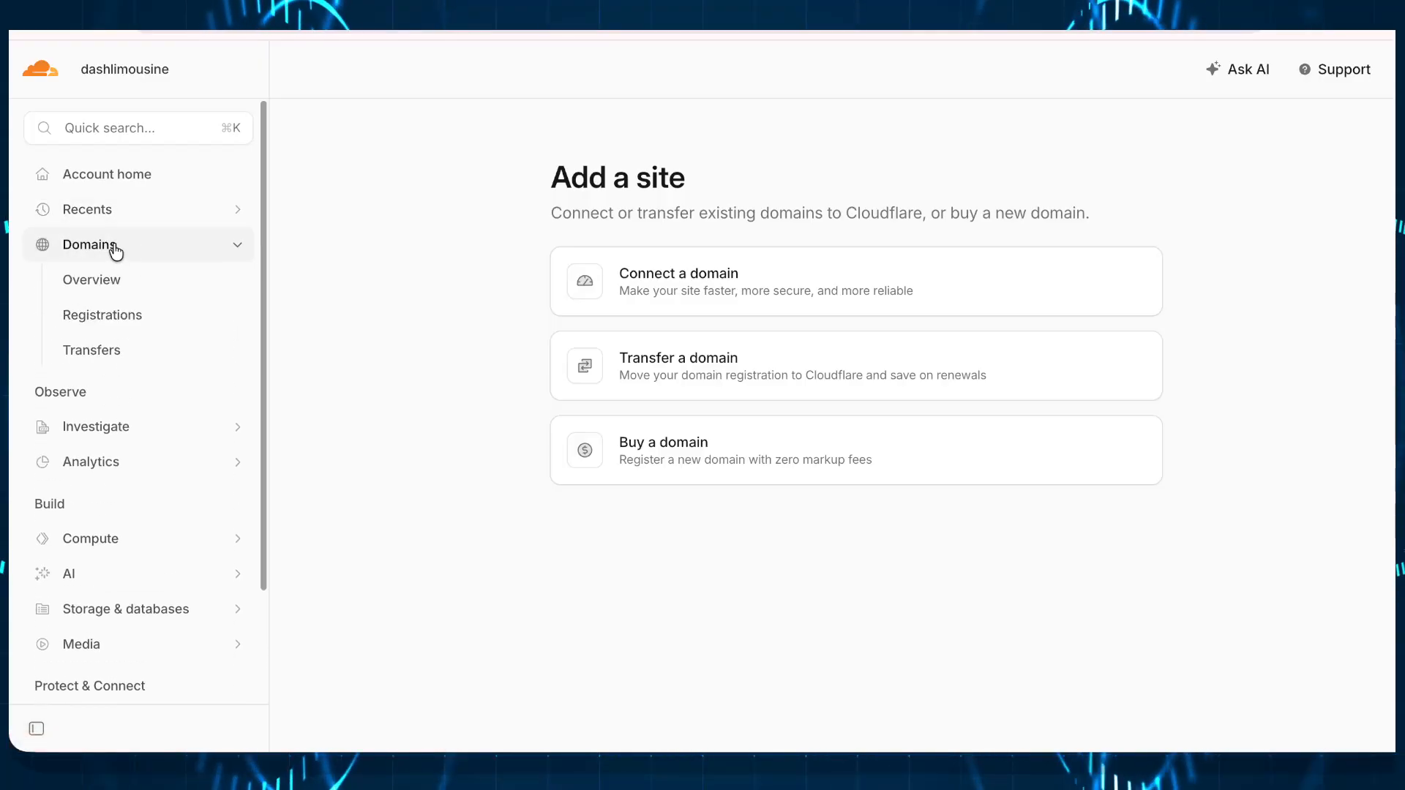
pyautogui.click(113, 280)
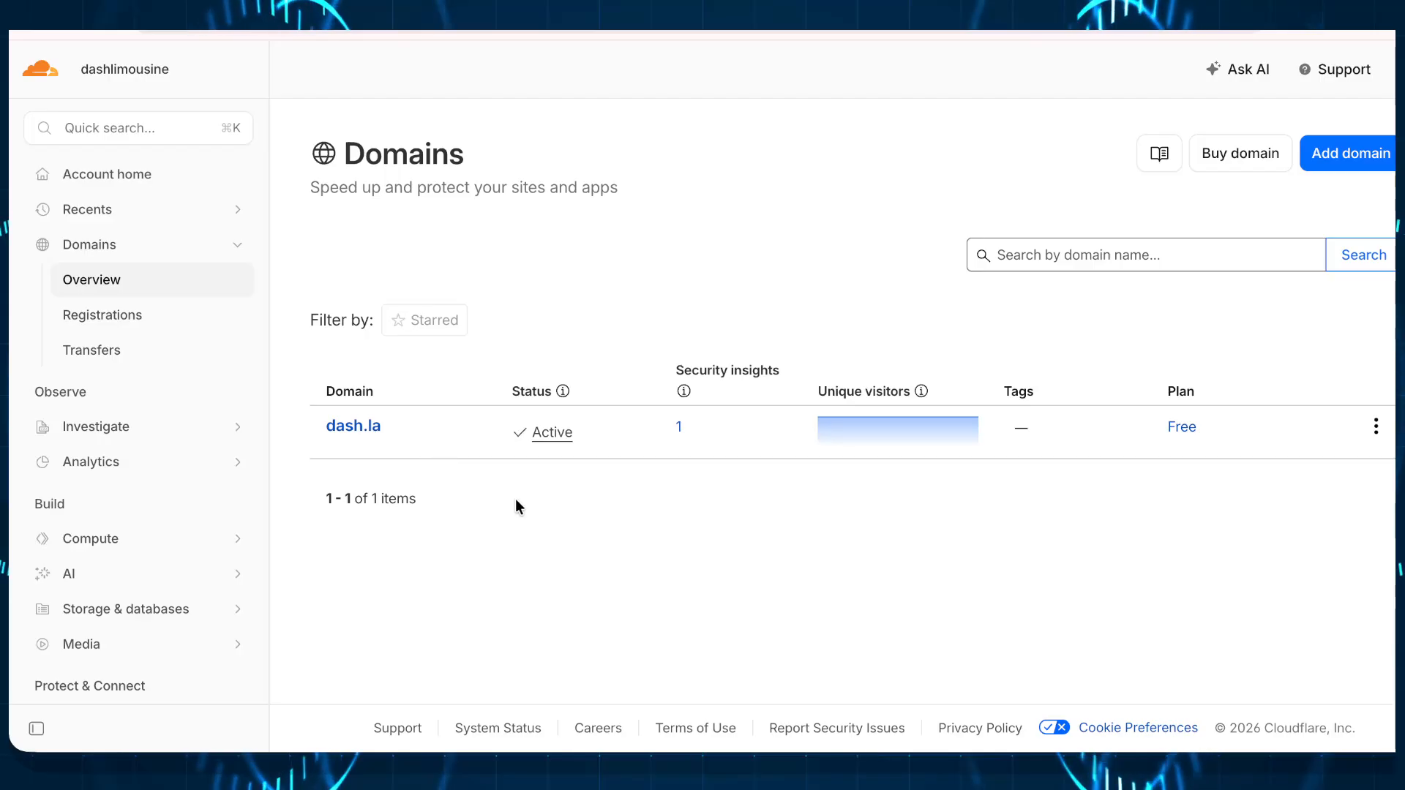
pyautogui.click(368, 427)
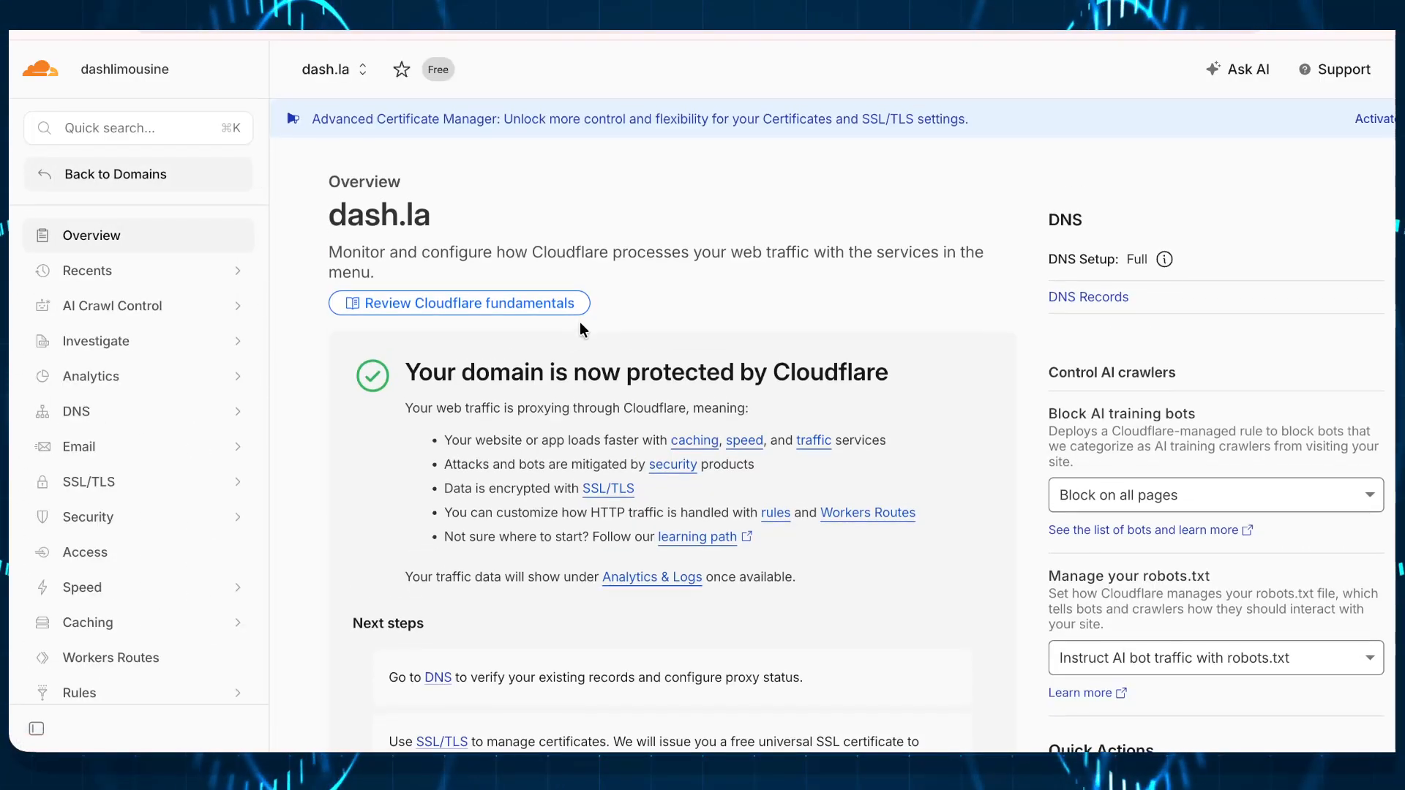
pyautogui.scroll(-10, 579, 322)
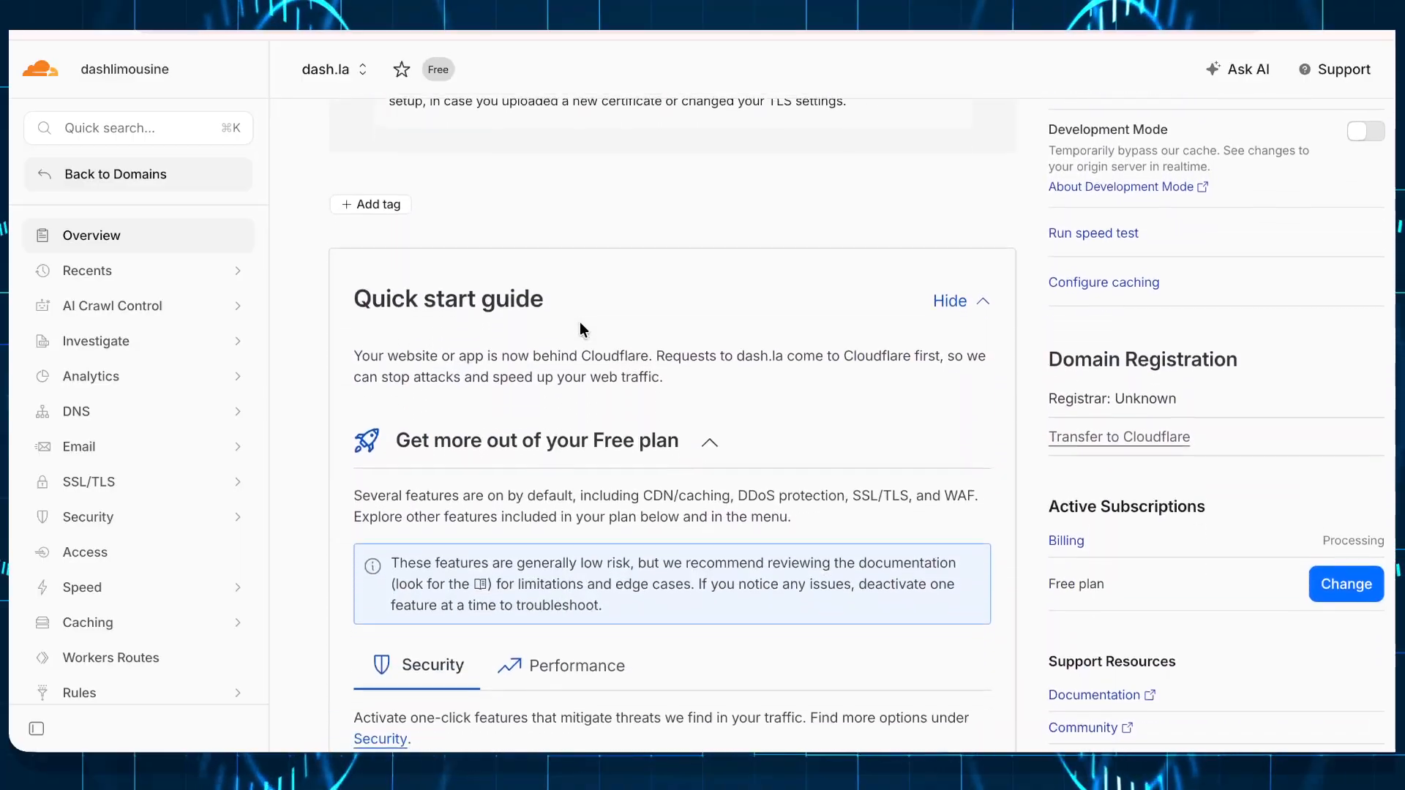
pyautogui.scroll(-1, 580, 322)
pyautogui.scroll(-3, 95, 586)
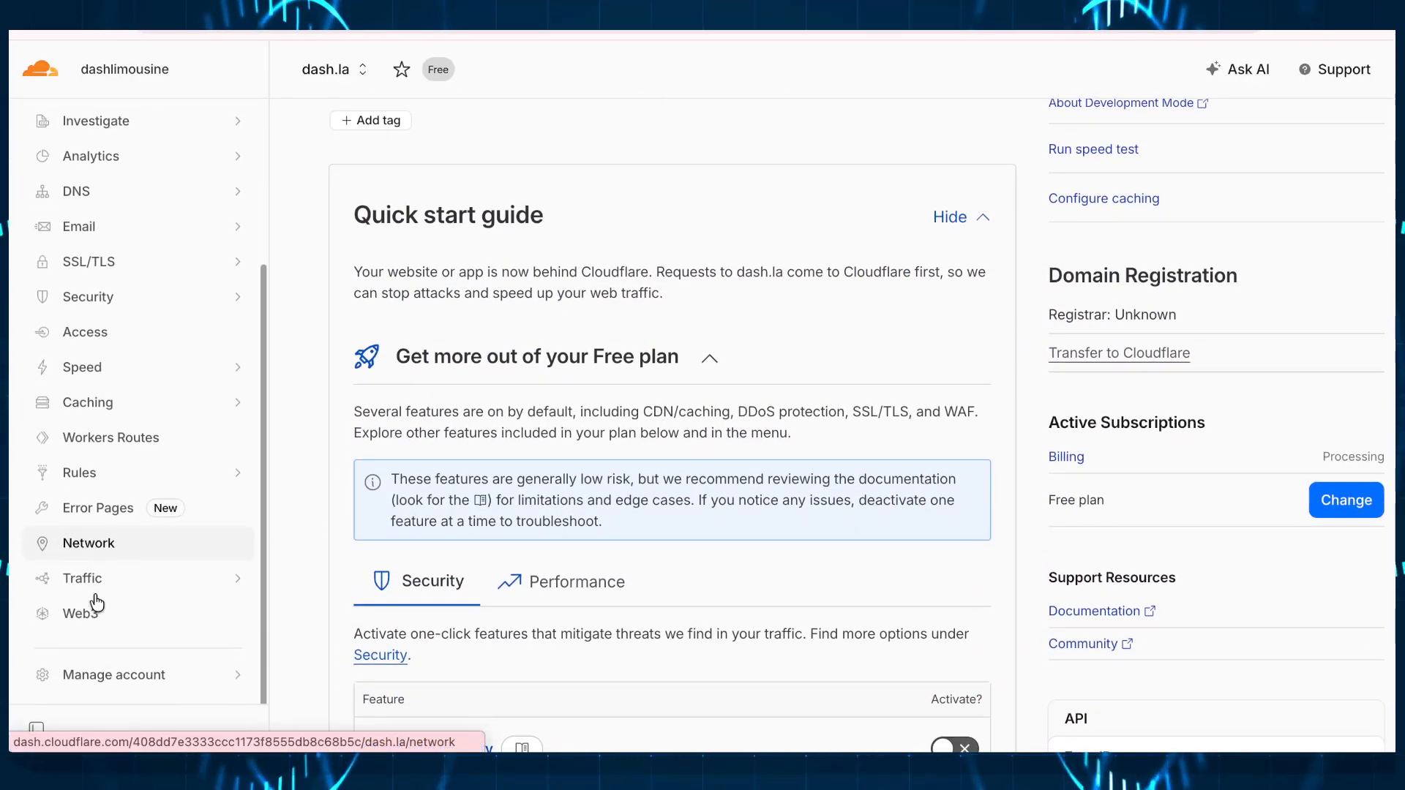
pyautogui.scroll(3, 103, 496)
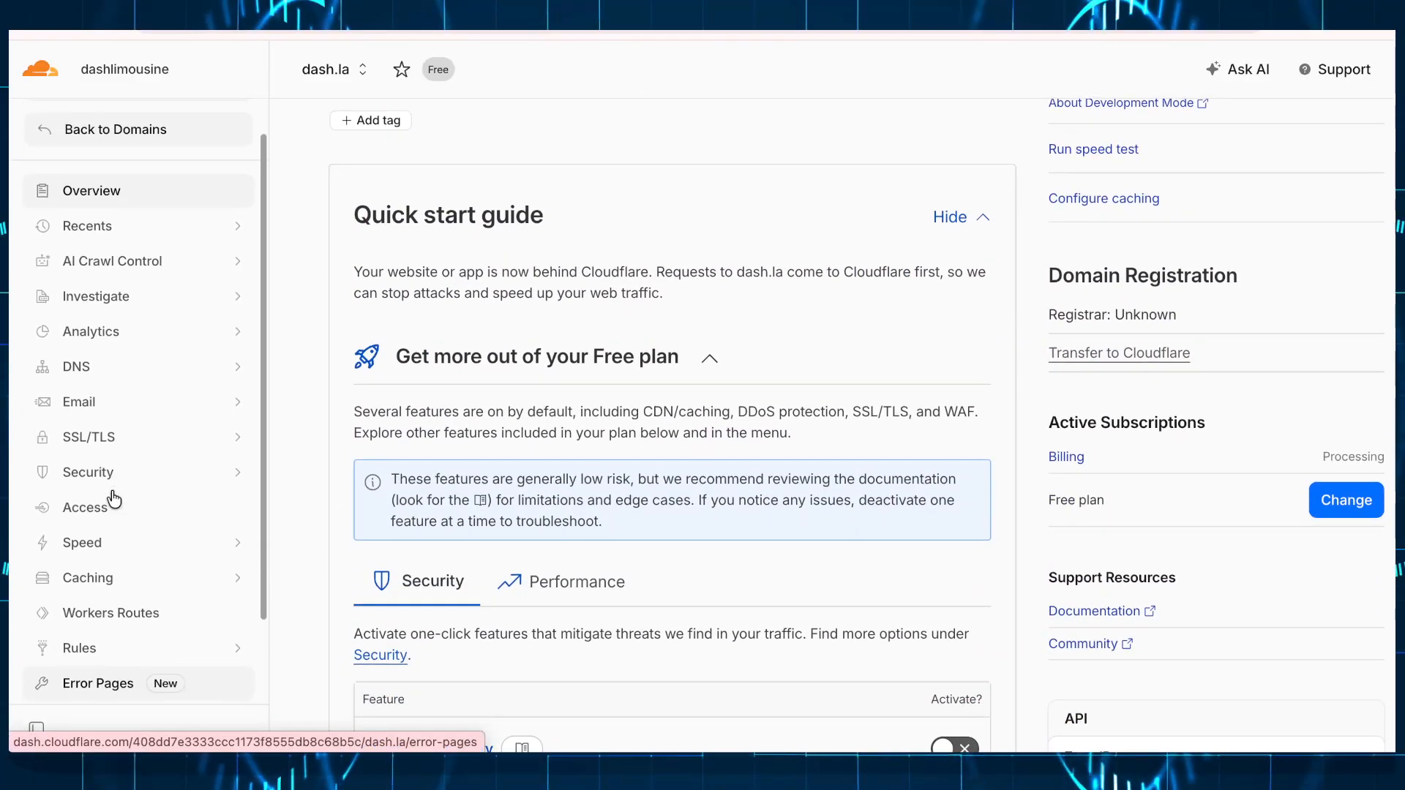
pyautogui.click(85, 404)
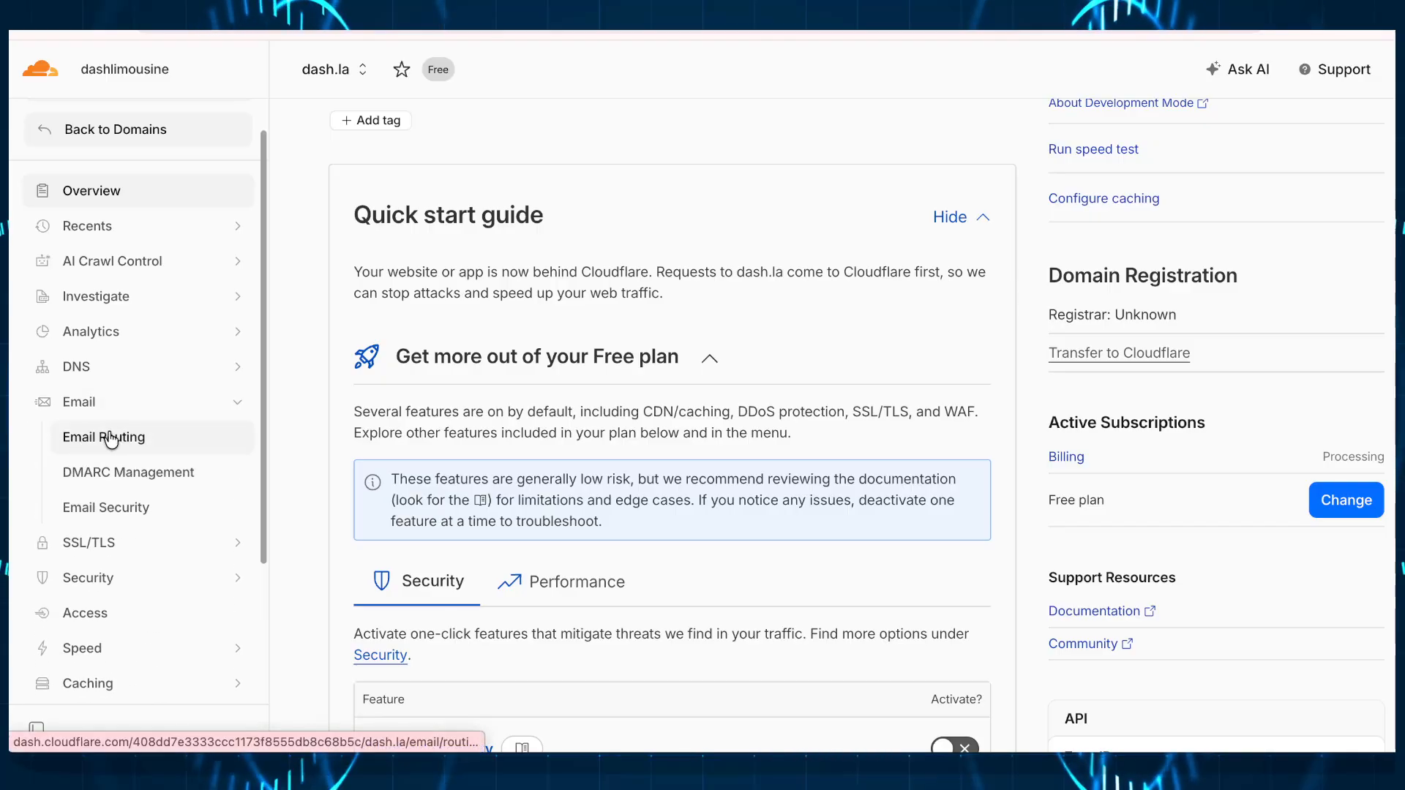
# Step: Open dash.la's Email Routing page on the Routing rules list
pyautogui.click(111, 439)
pyautogui.scroll(-5, 590, 399)
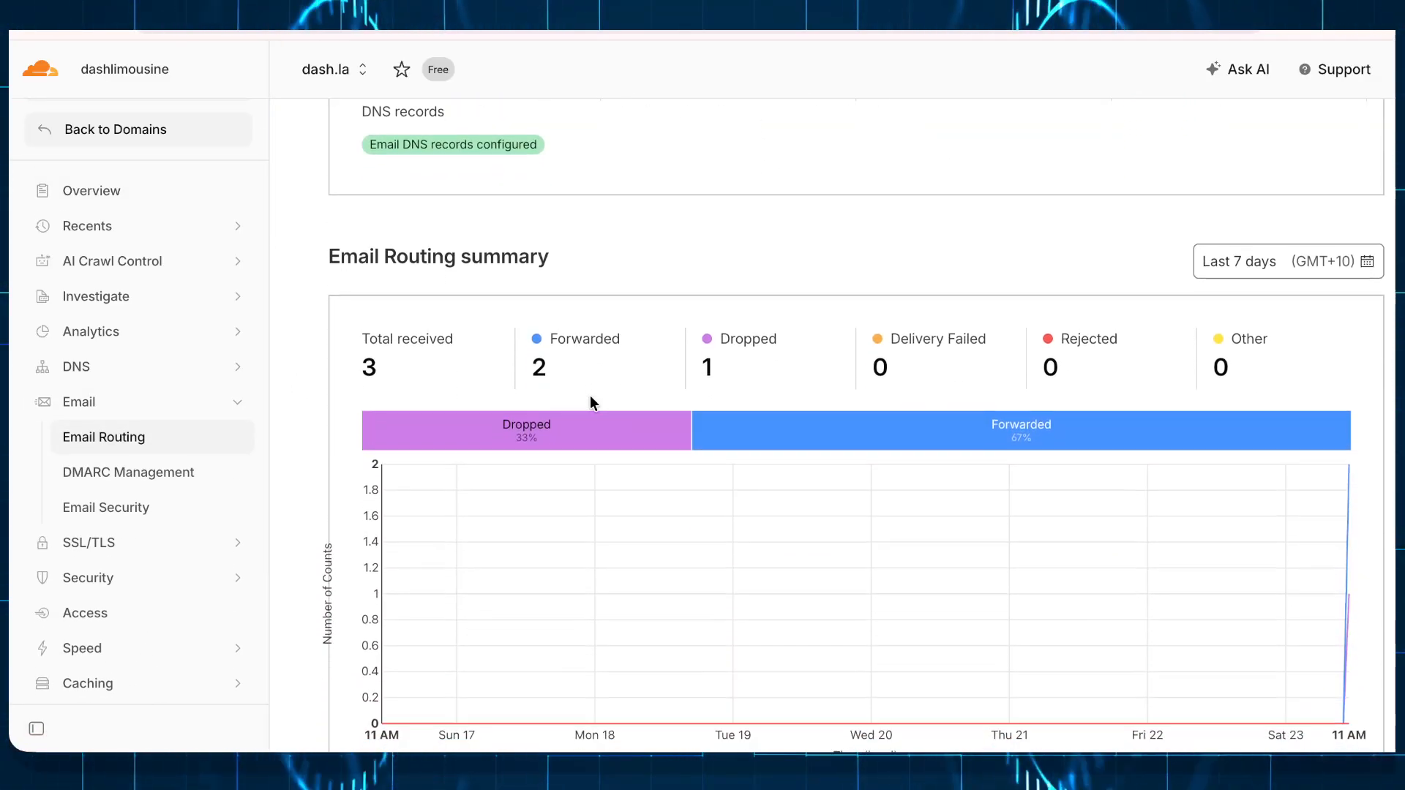
pyautogui.scroll(5, 590, 395)
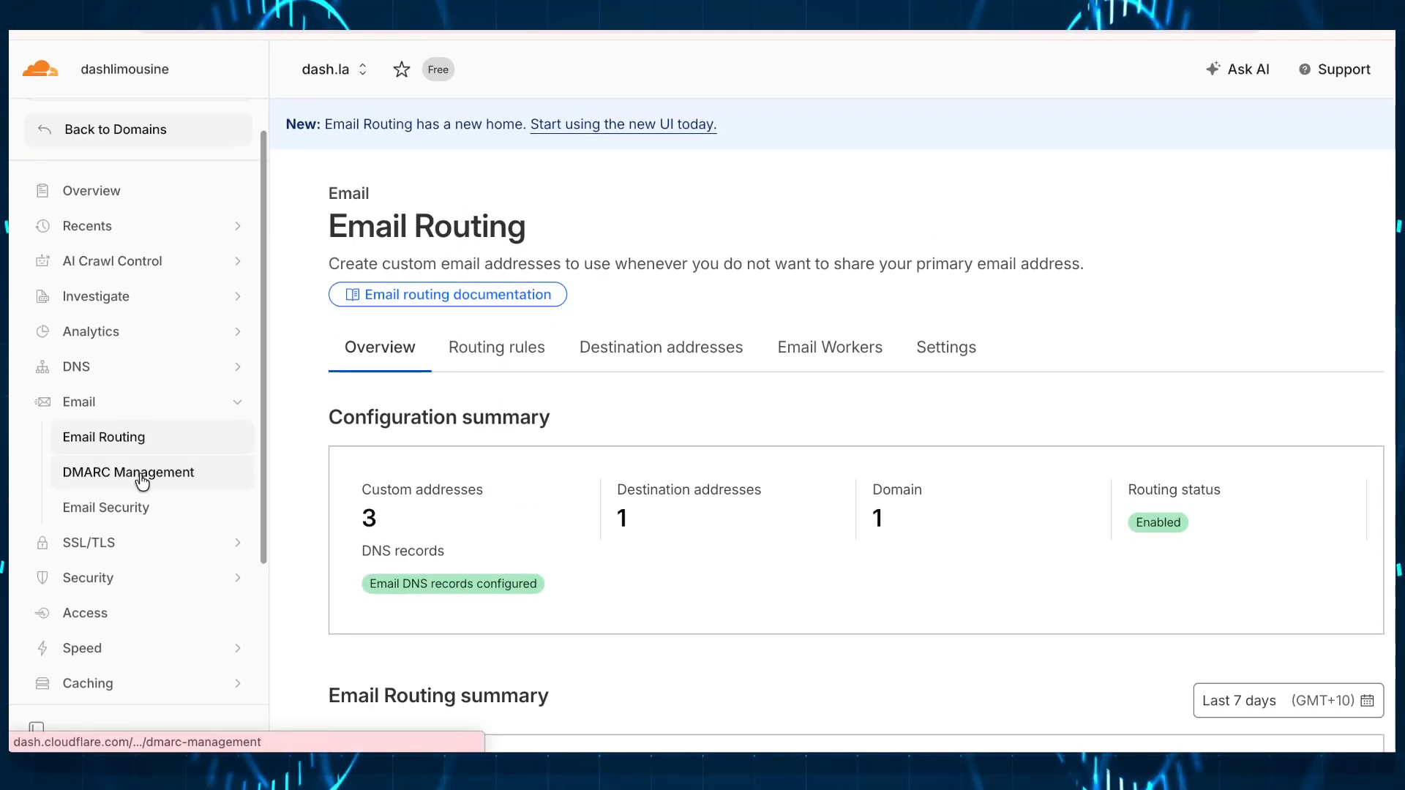
pyautogui.click(481, 365)
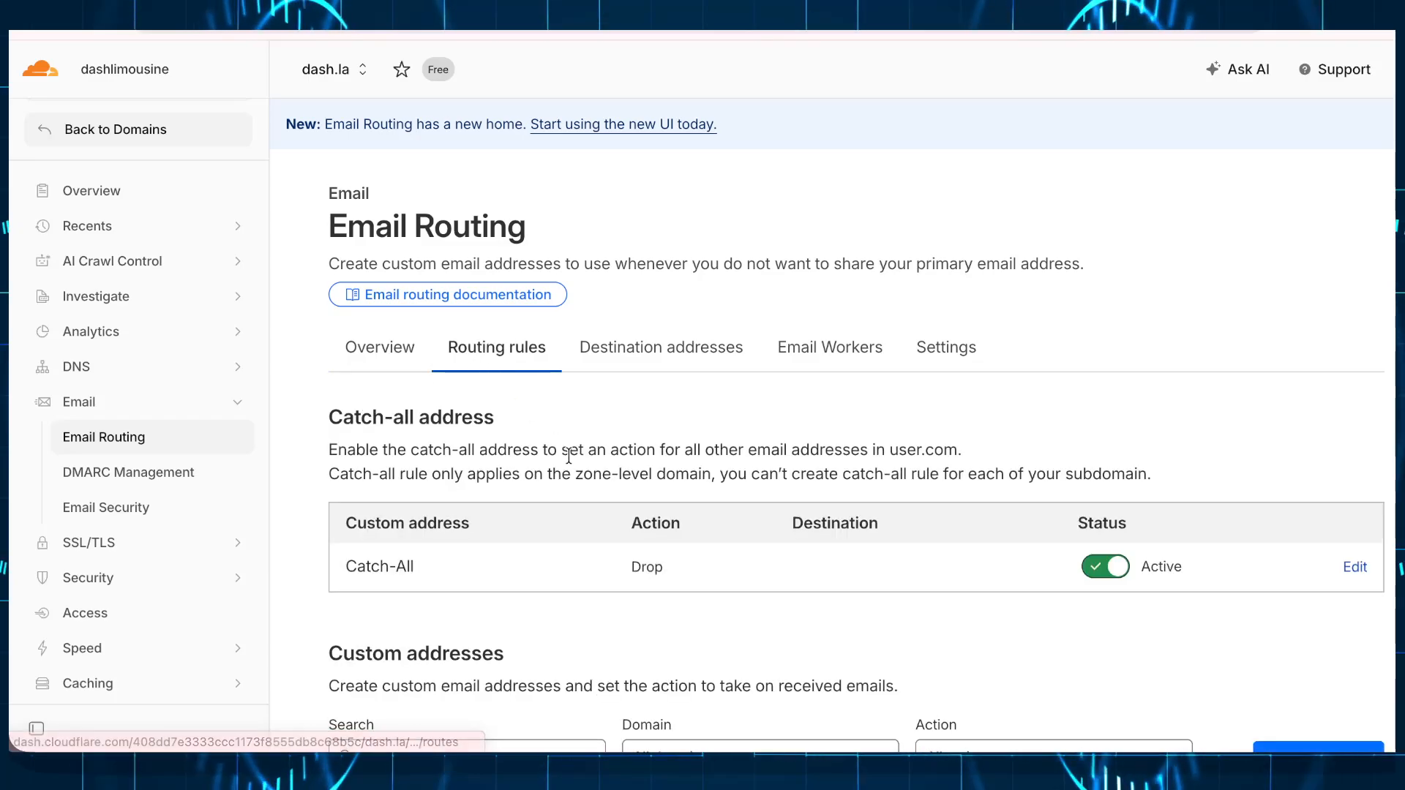
pyautogui.scroll(-1, 569, 456)
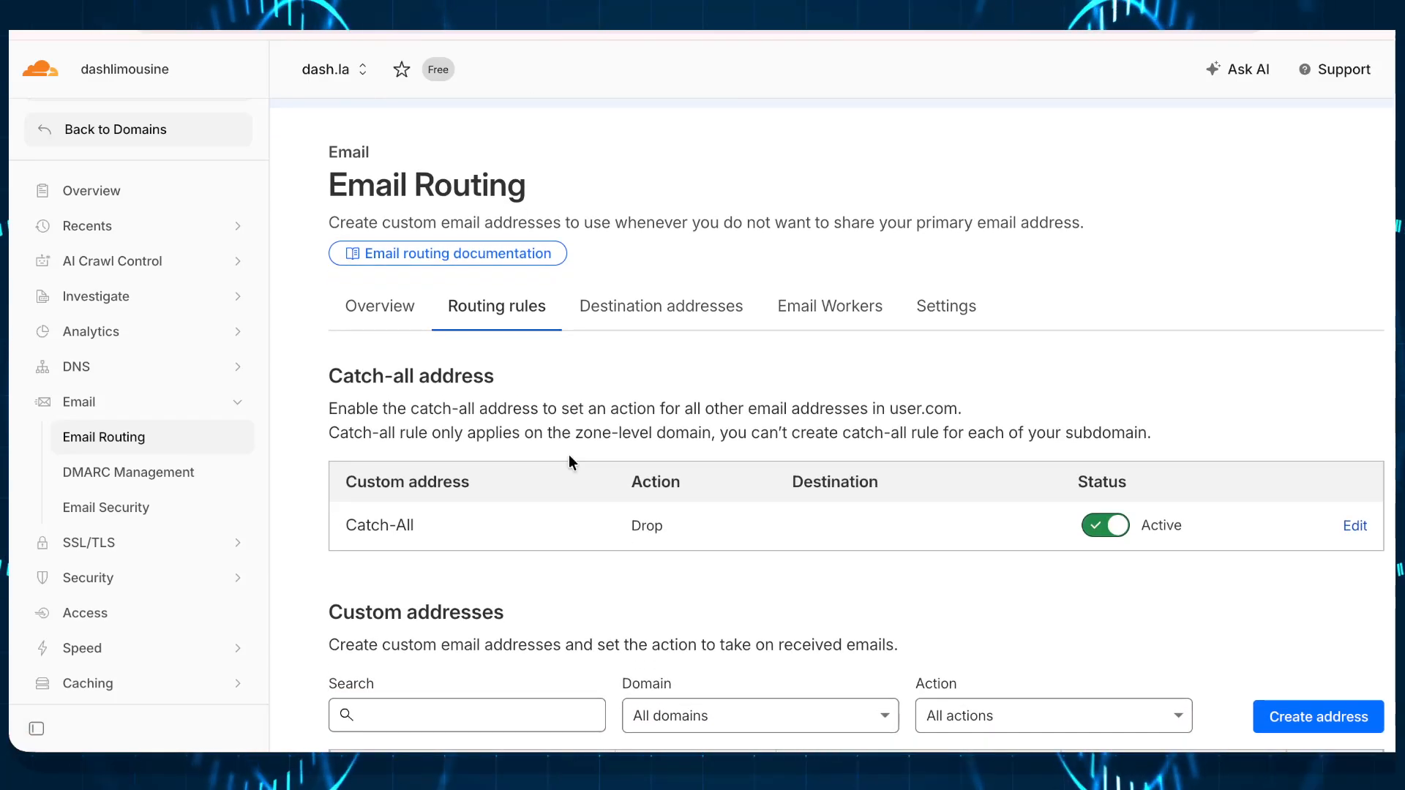
pyautogui.scroll(-5, 596, 439)
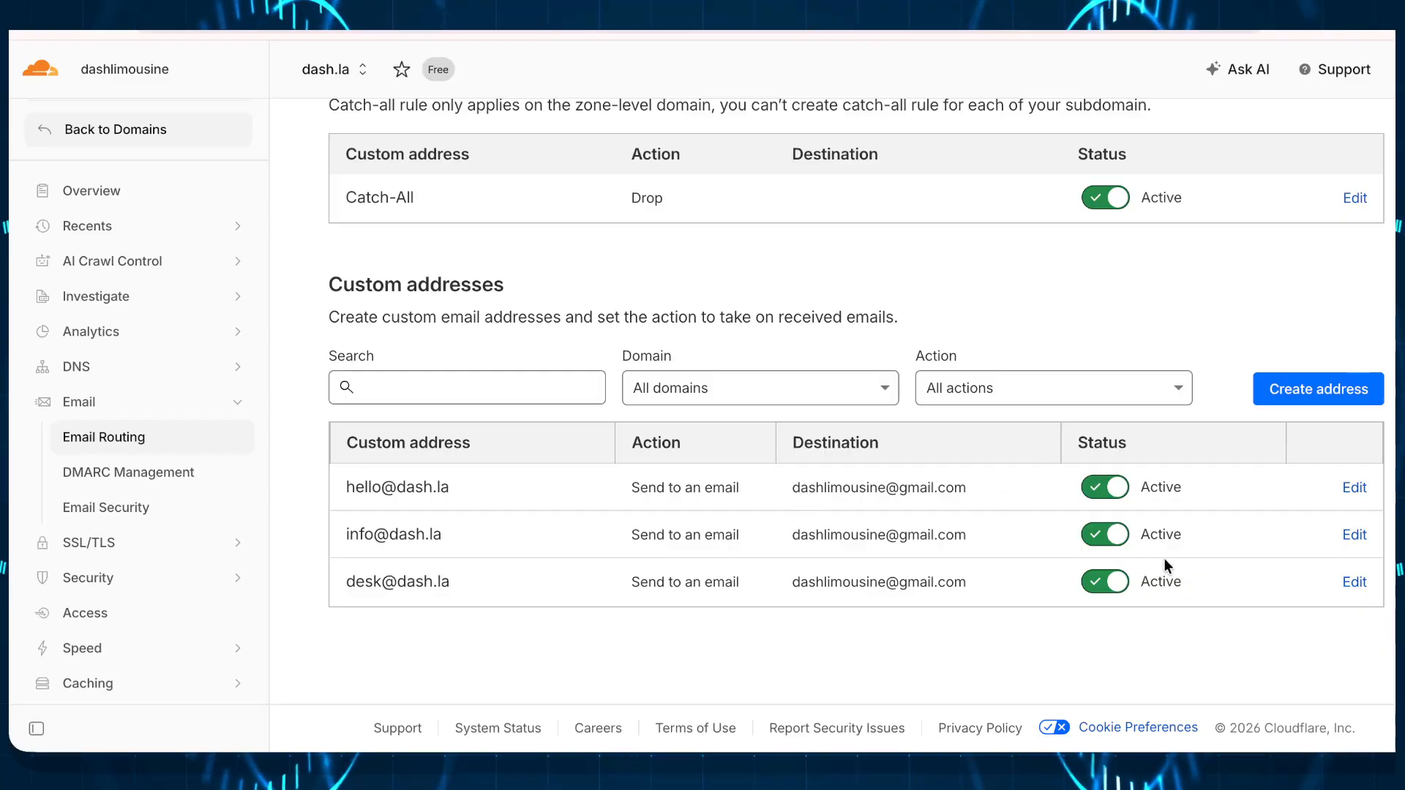
pyautogui.click(1104, 585)
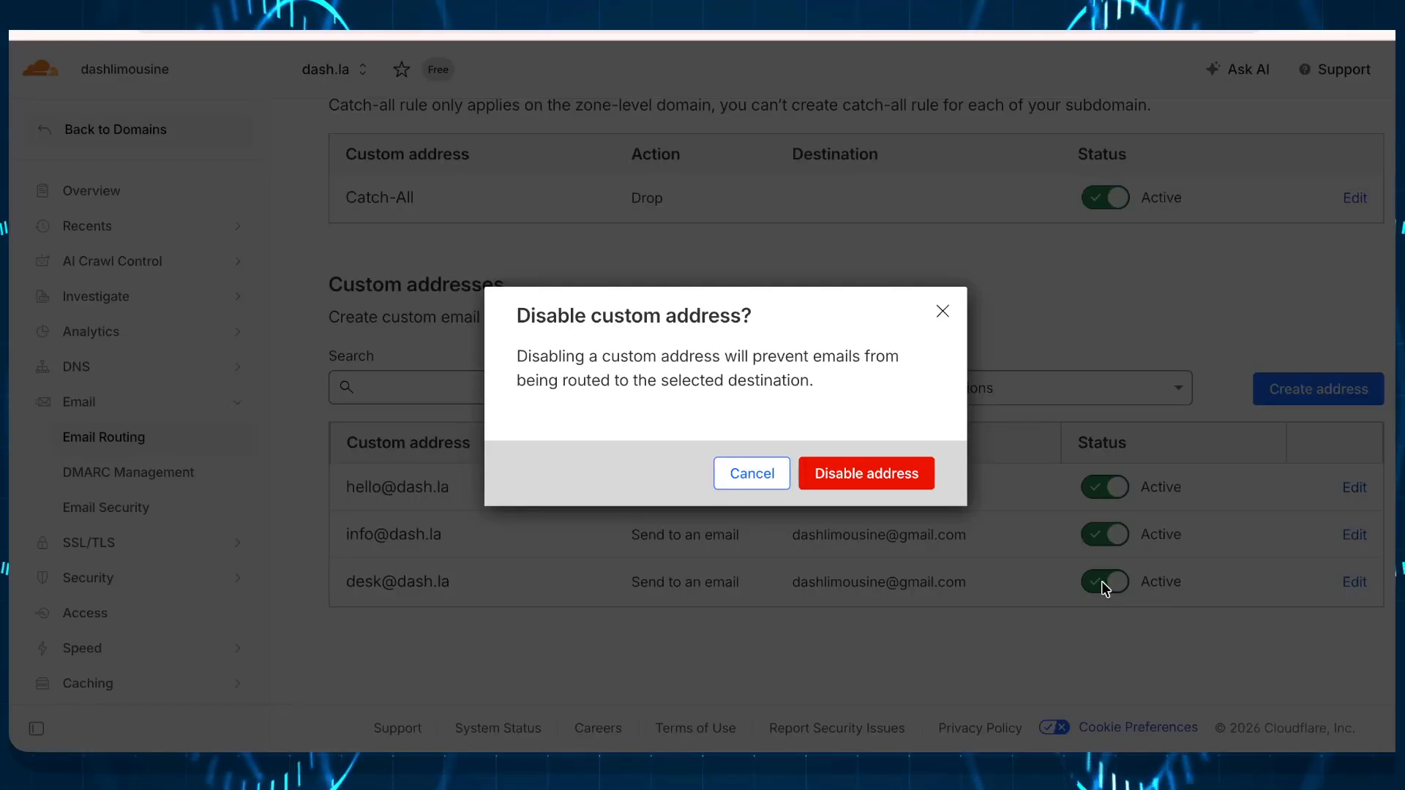
pyautogui.click(874, 475)
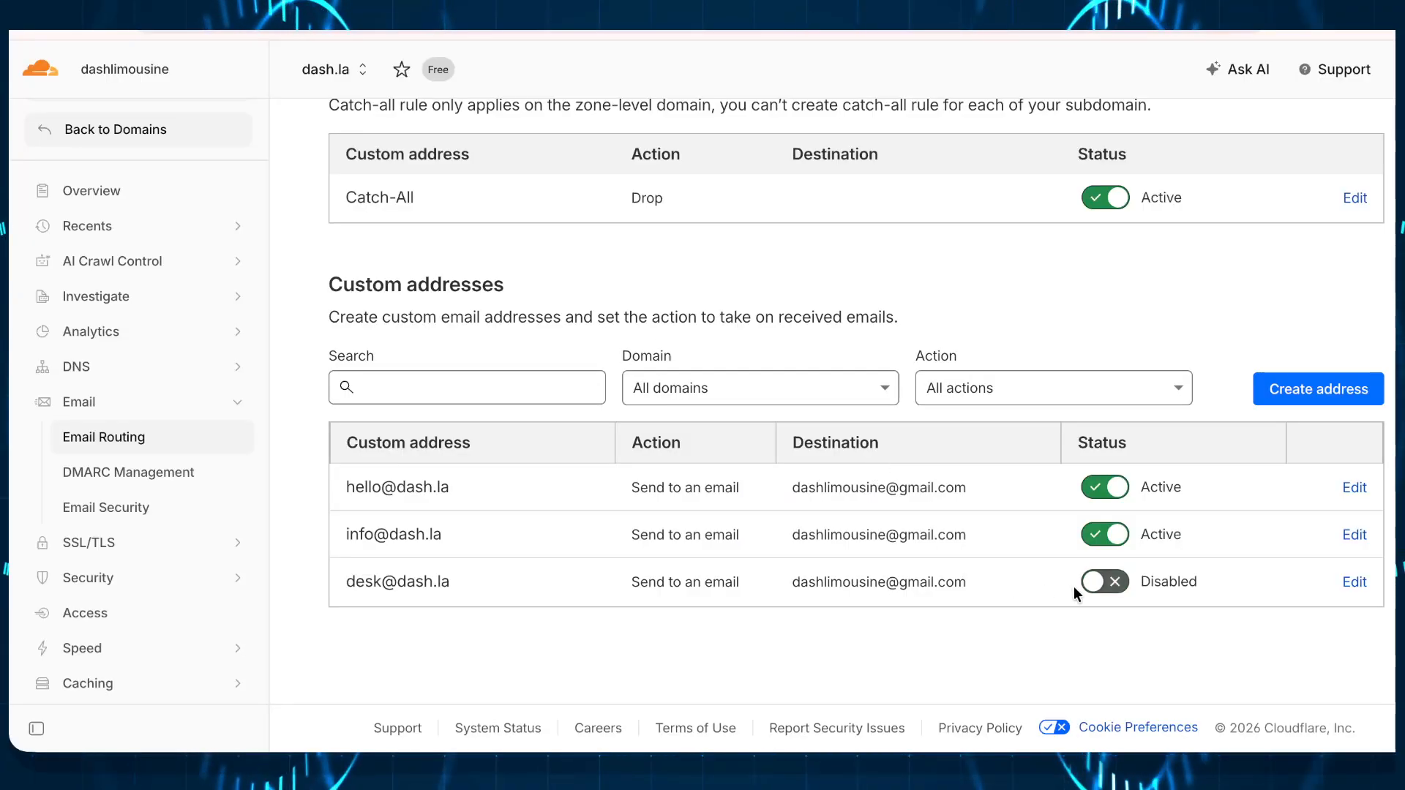
pyautogui.click(1117, 595)
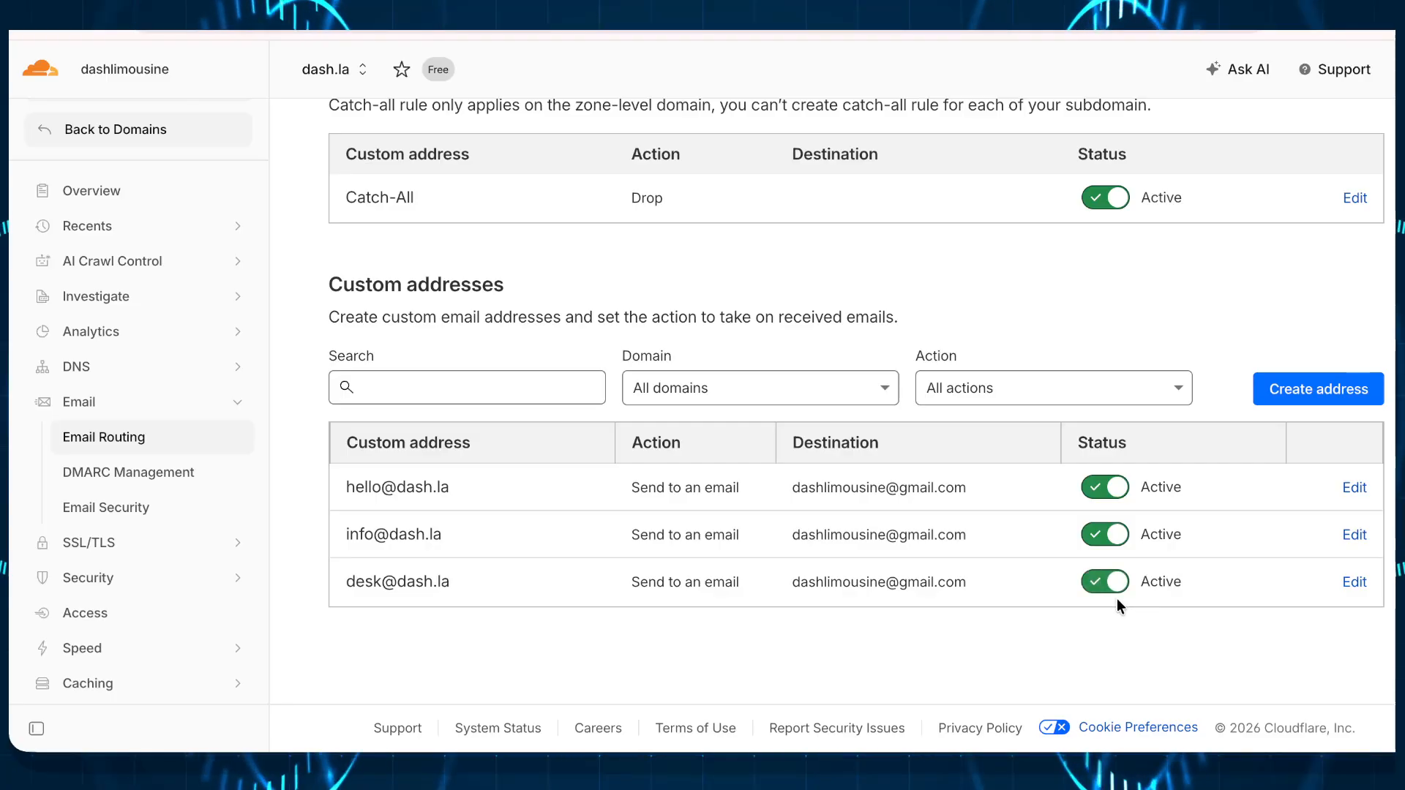
pyautogui.scroll(1, 708, 391)
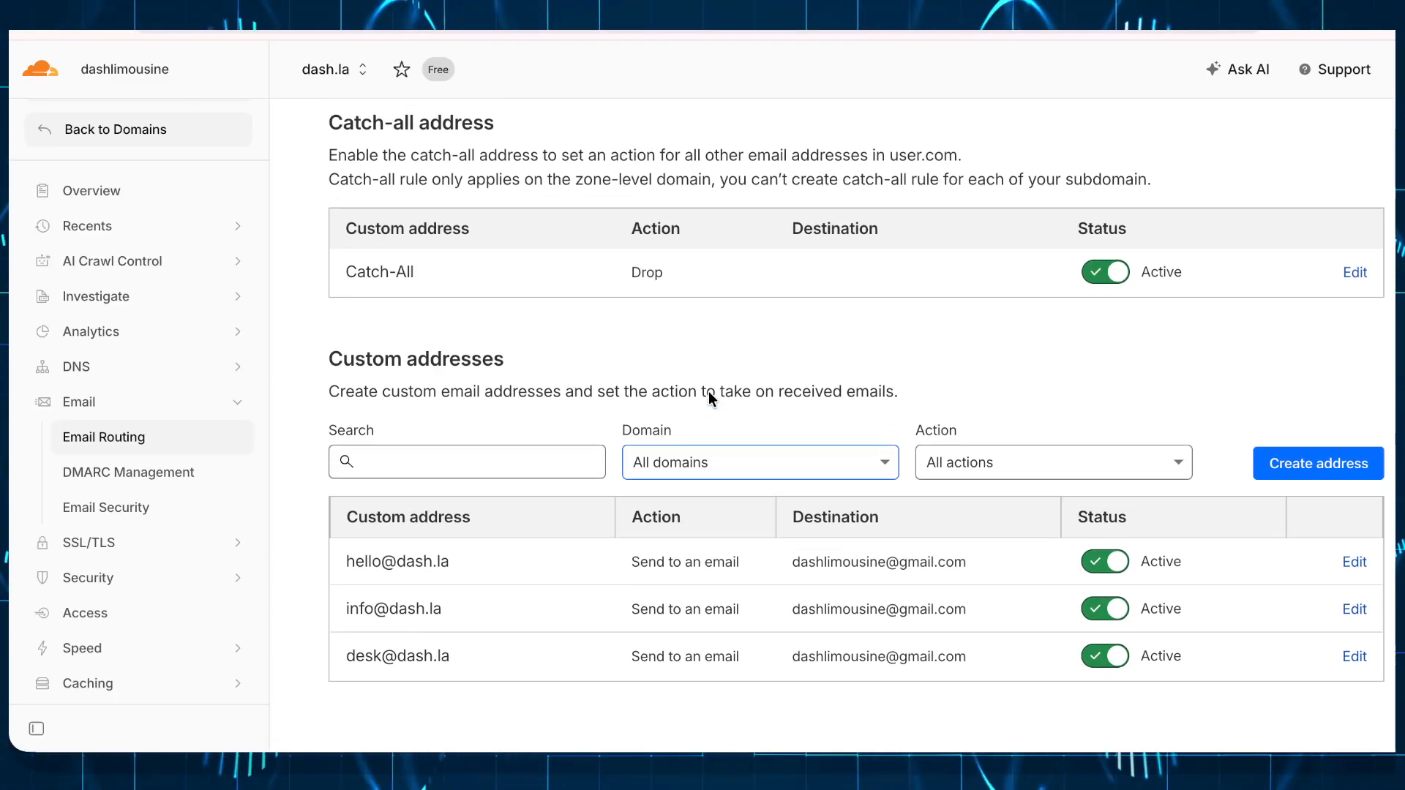
pyautogui.scroll(3, 708, 390)
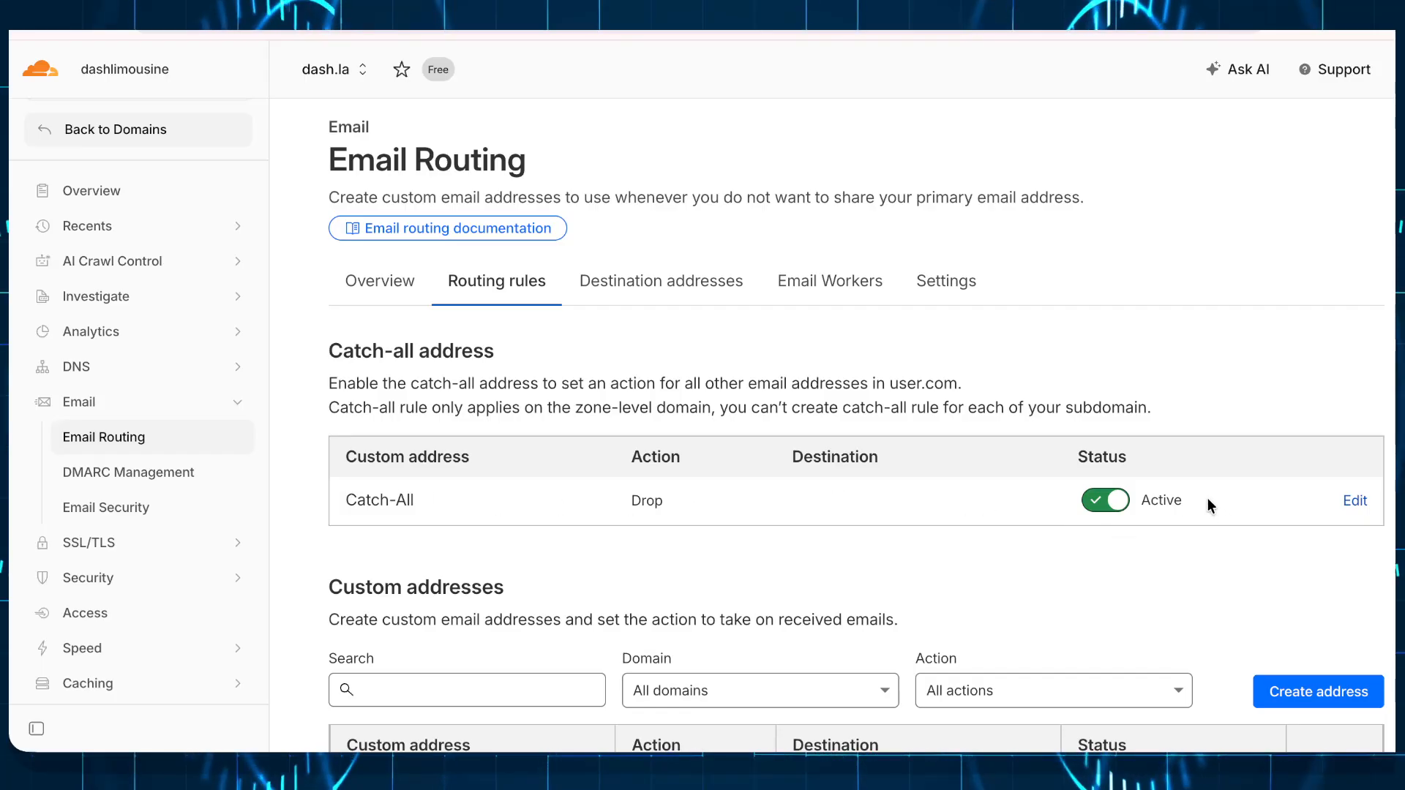
pyautogui.moveTo(1206, 499); pyautogui.dragTo(1150, 505)
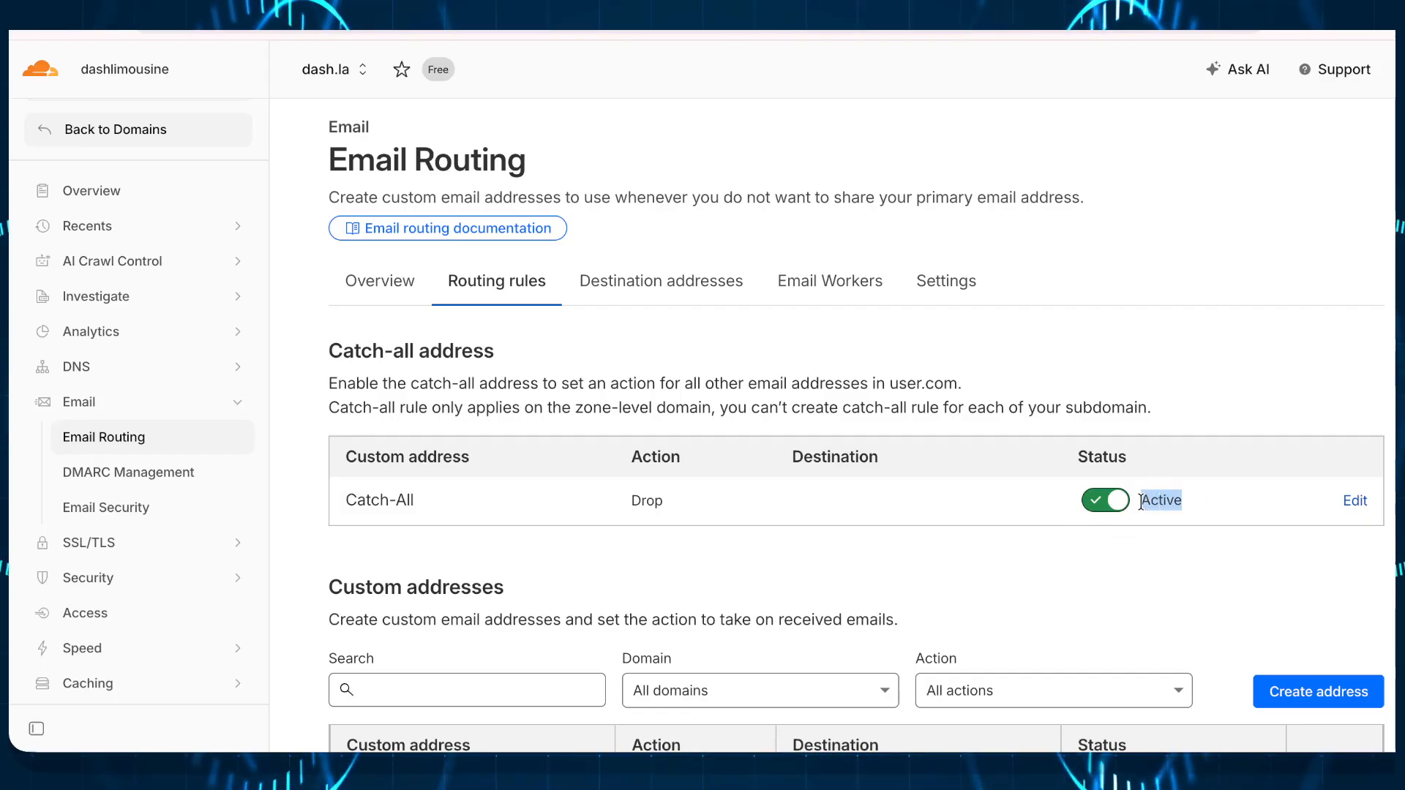
pyautogui.click(635, 281)
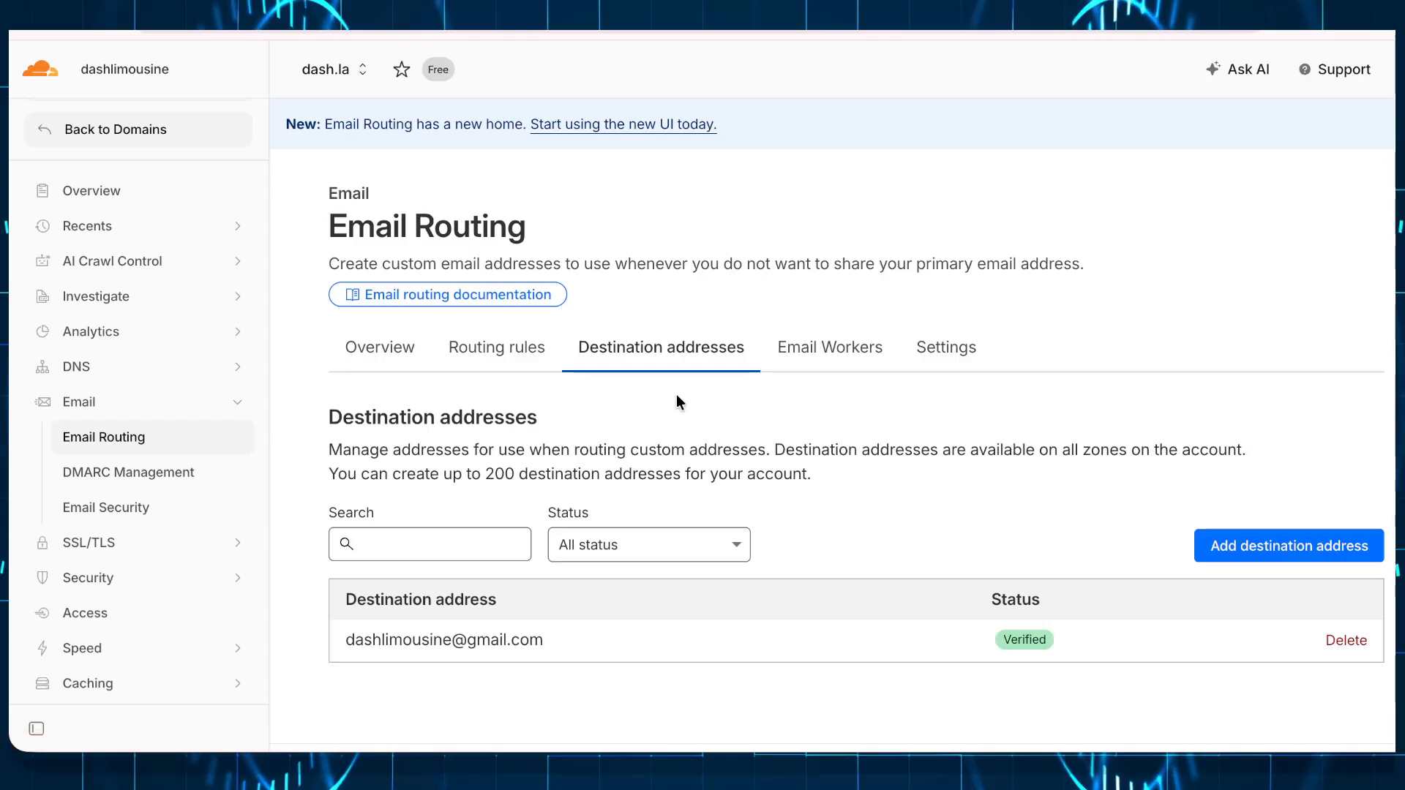
pyautogui.scroll(-2, 676, 399)
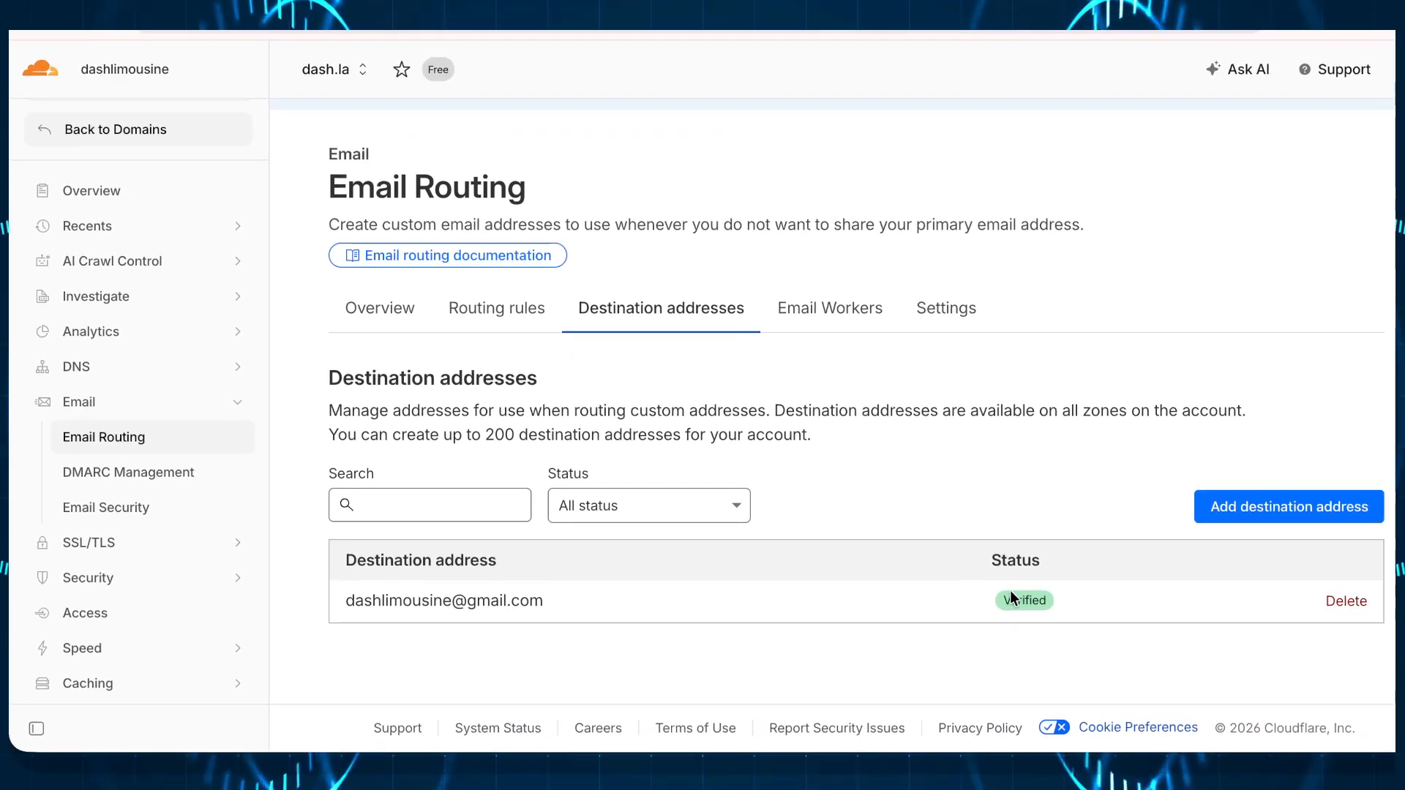
pyautogui.moveTo(346, 600); pyautogui.dragTo(565, 616)
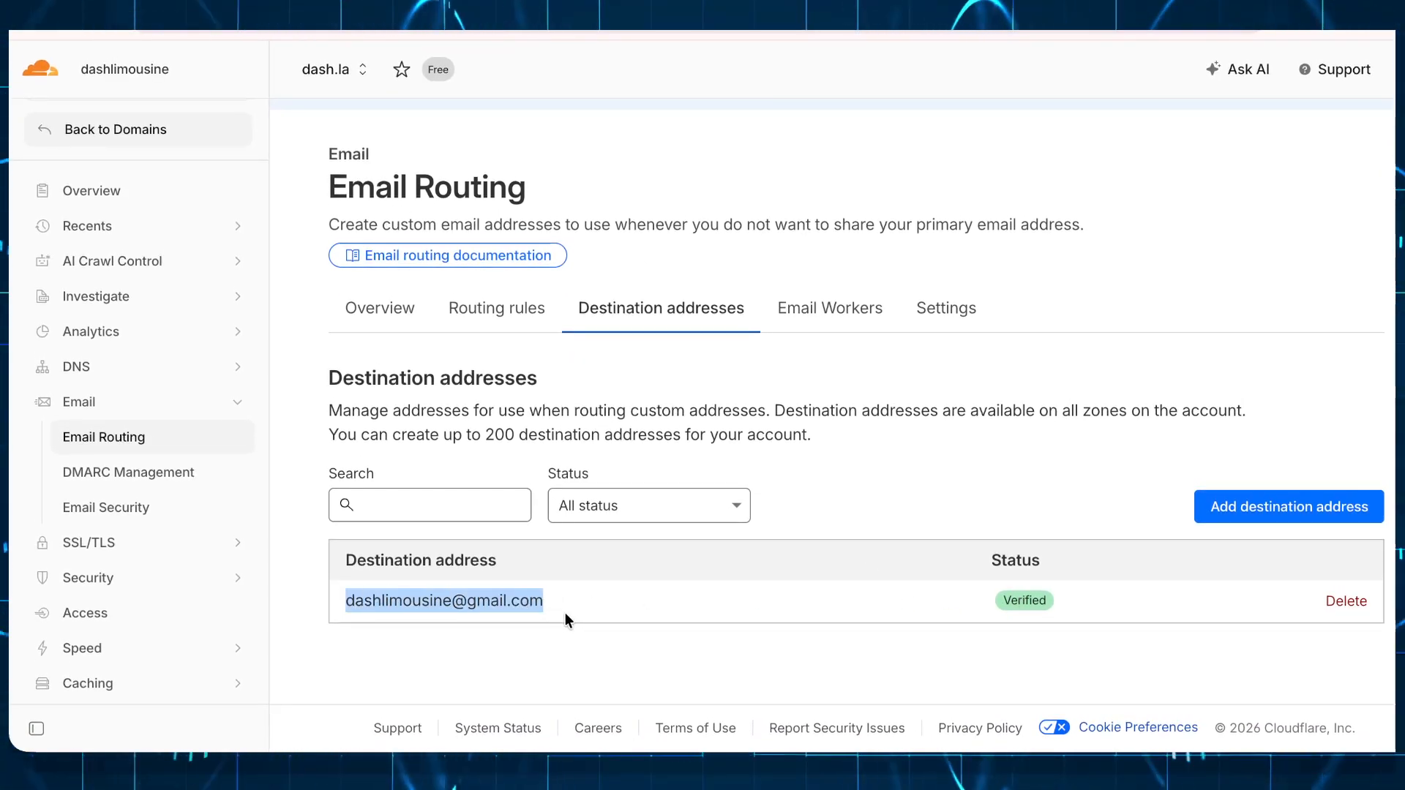
pyautogui.click(901, 629)
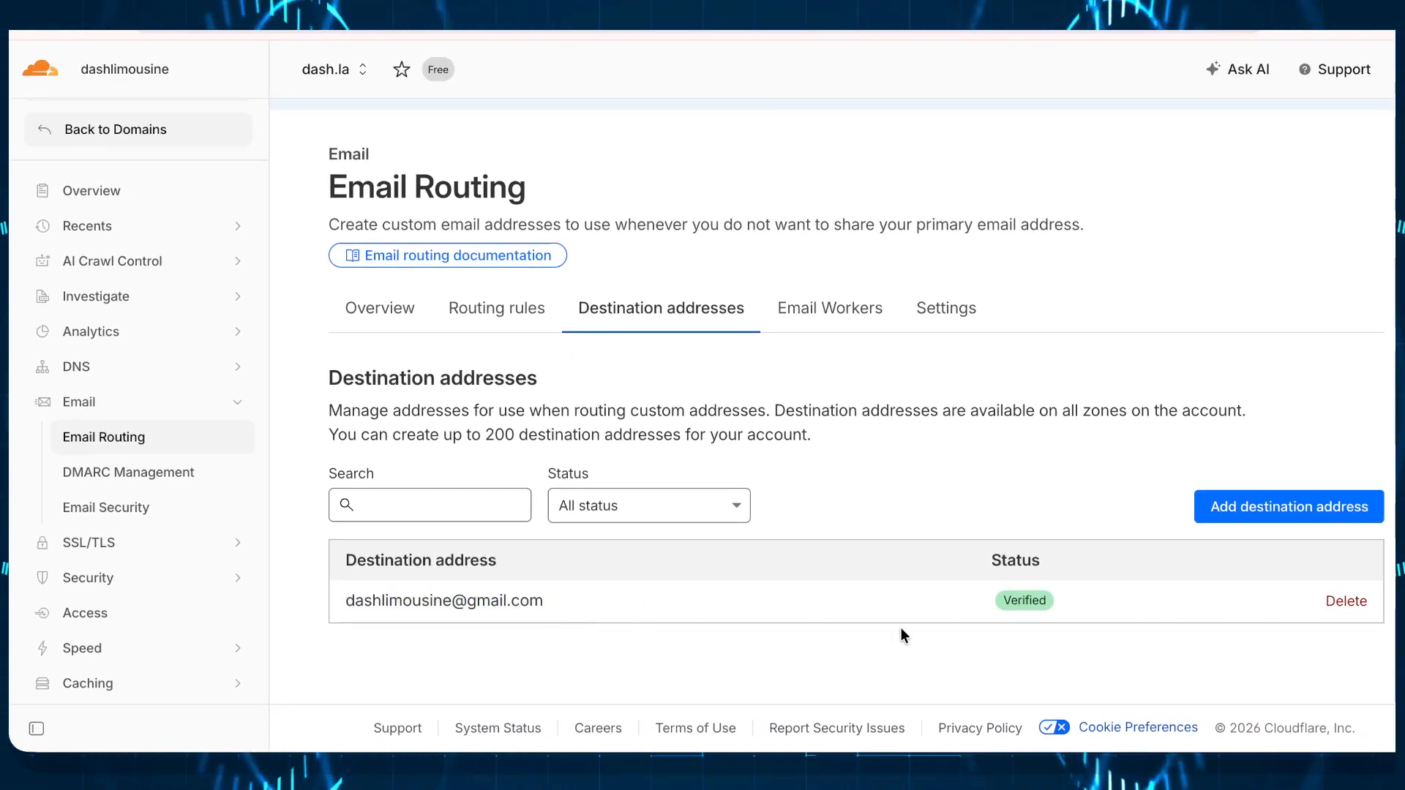
pyautogui.click(806, 311)
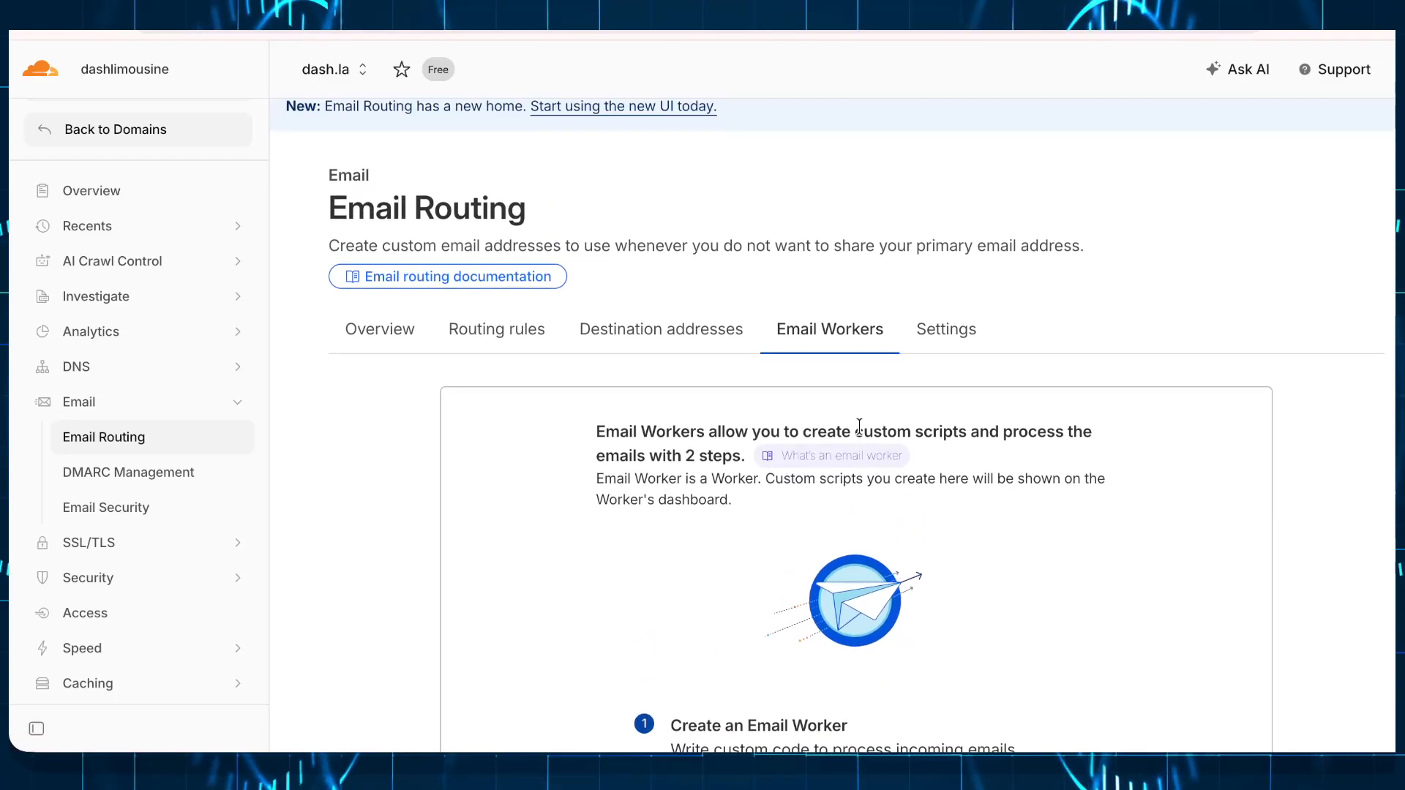
pyautogui.click(656, 345)
pyautogui.click(494, 347)
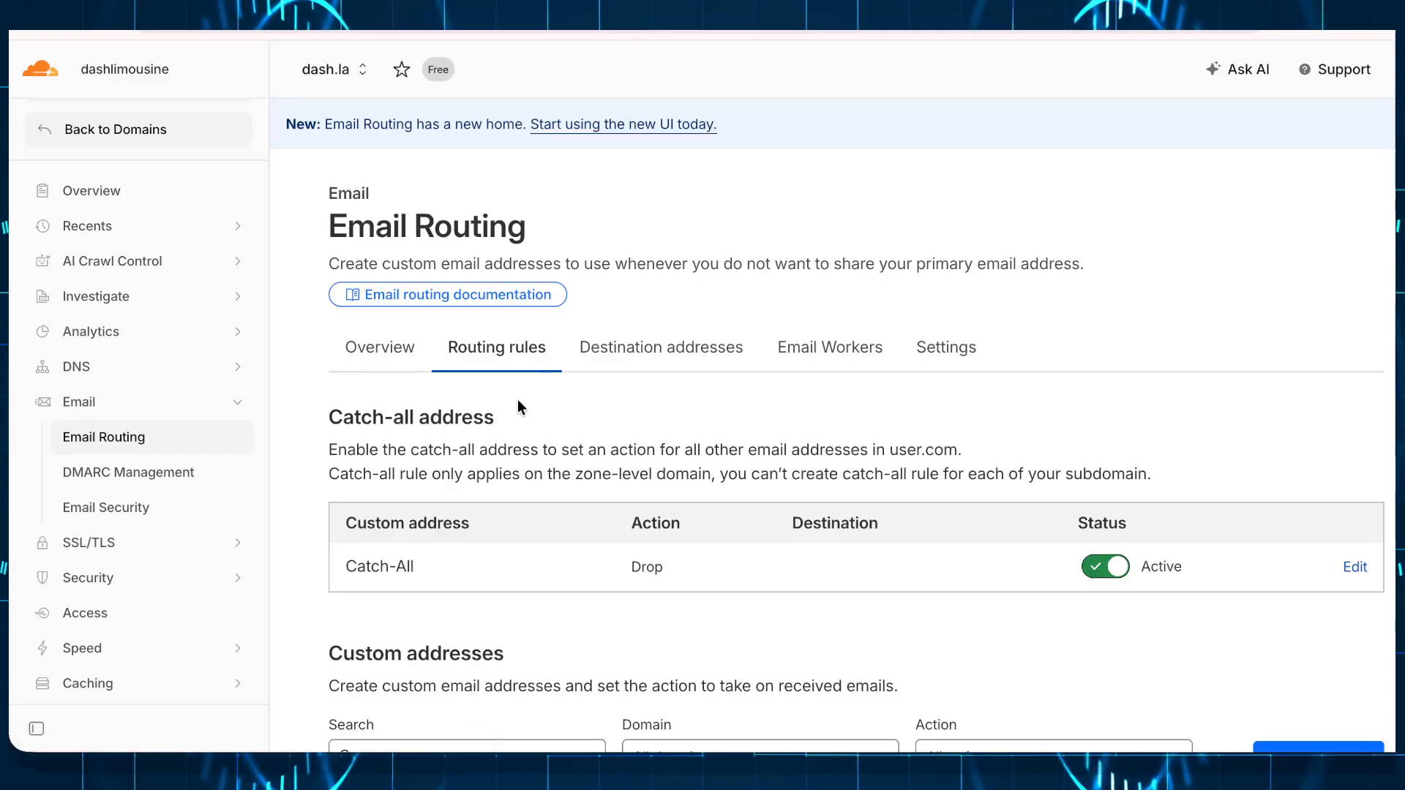
pyautogui.scroll(-4, 857, 442)
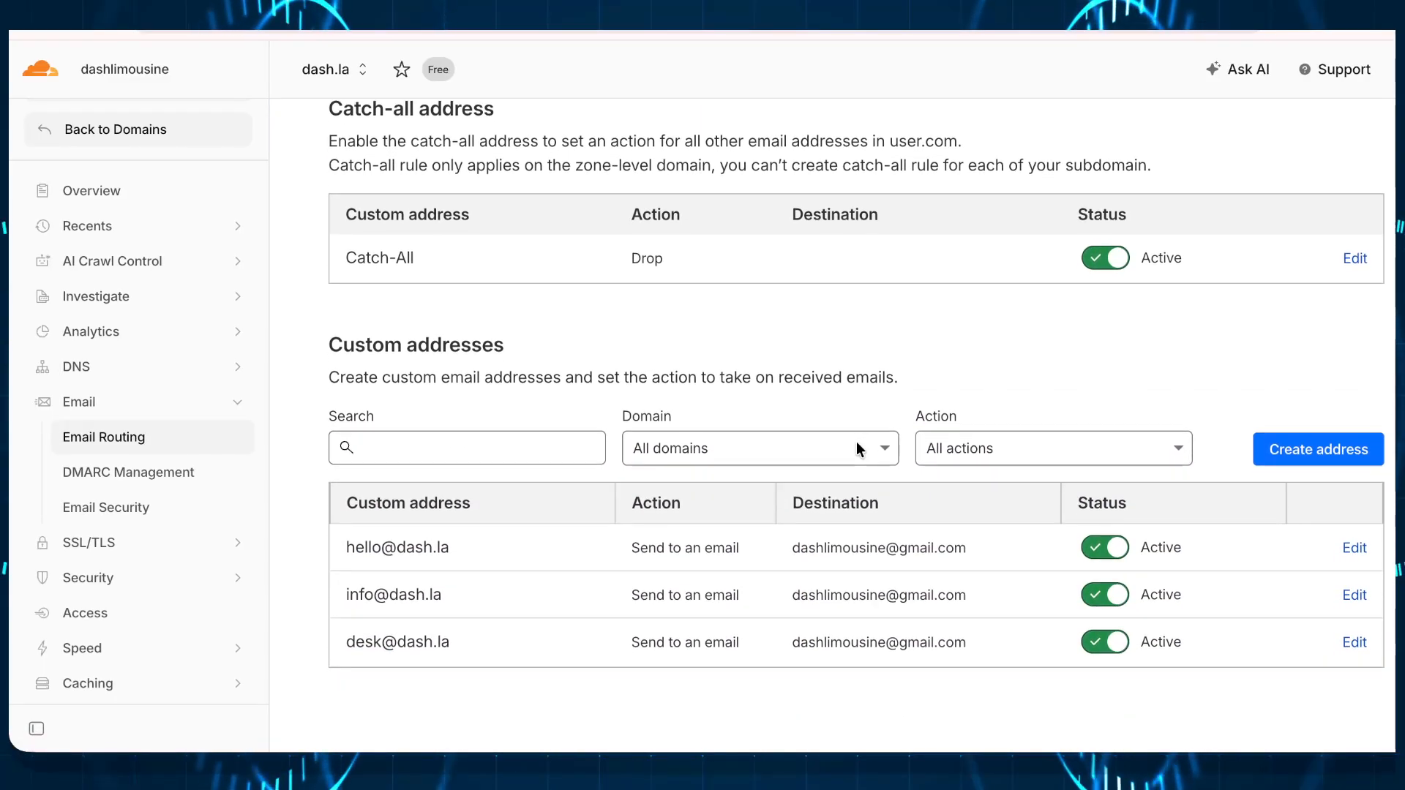